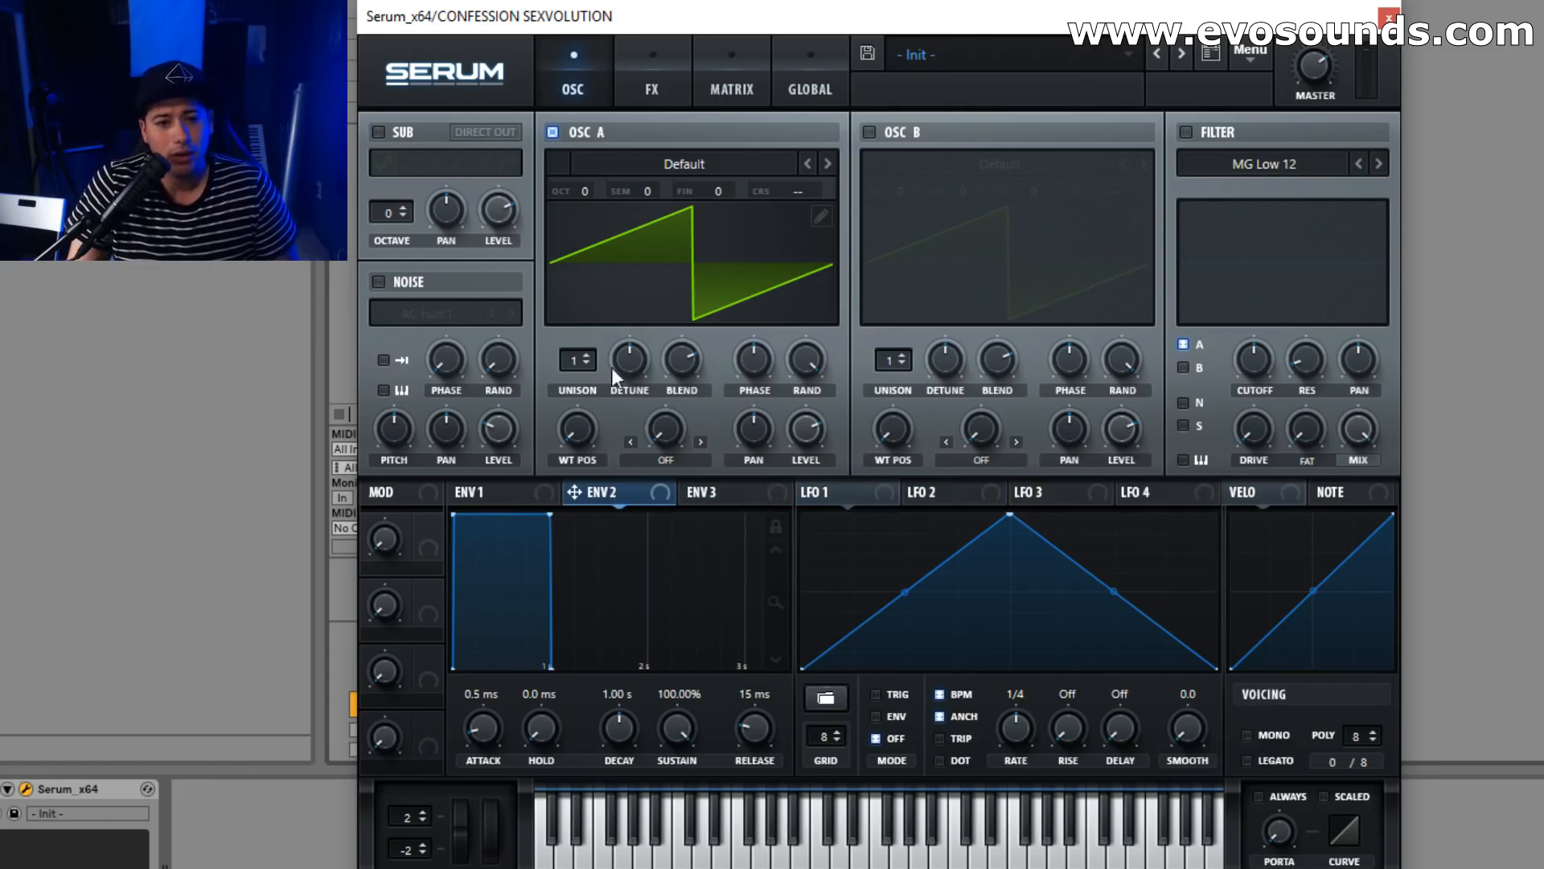
Set the ENV 2 attack to 0.0 ms and assign LFO 1 to oscillator A's level.
mouse_move(460, 748)
mouse_down()
mouse_move(494, 765)
mouse_move(470, 658)
mouse_move(443, 735)
mouse_up()
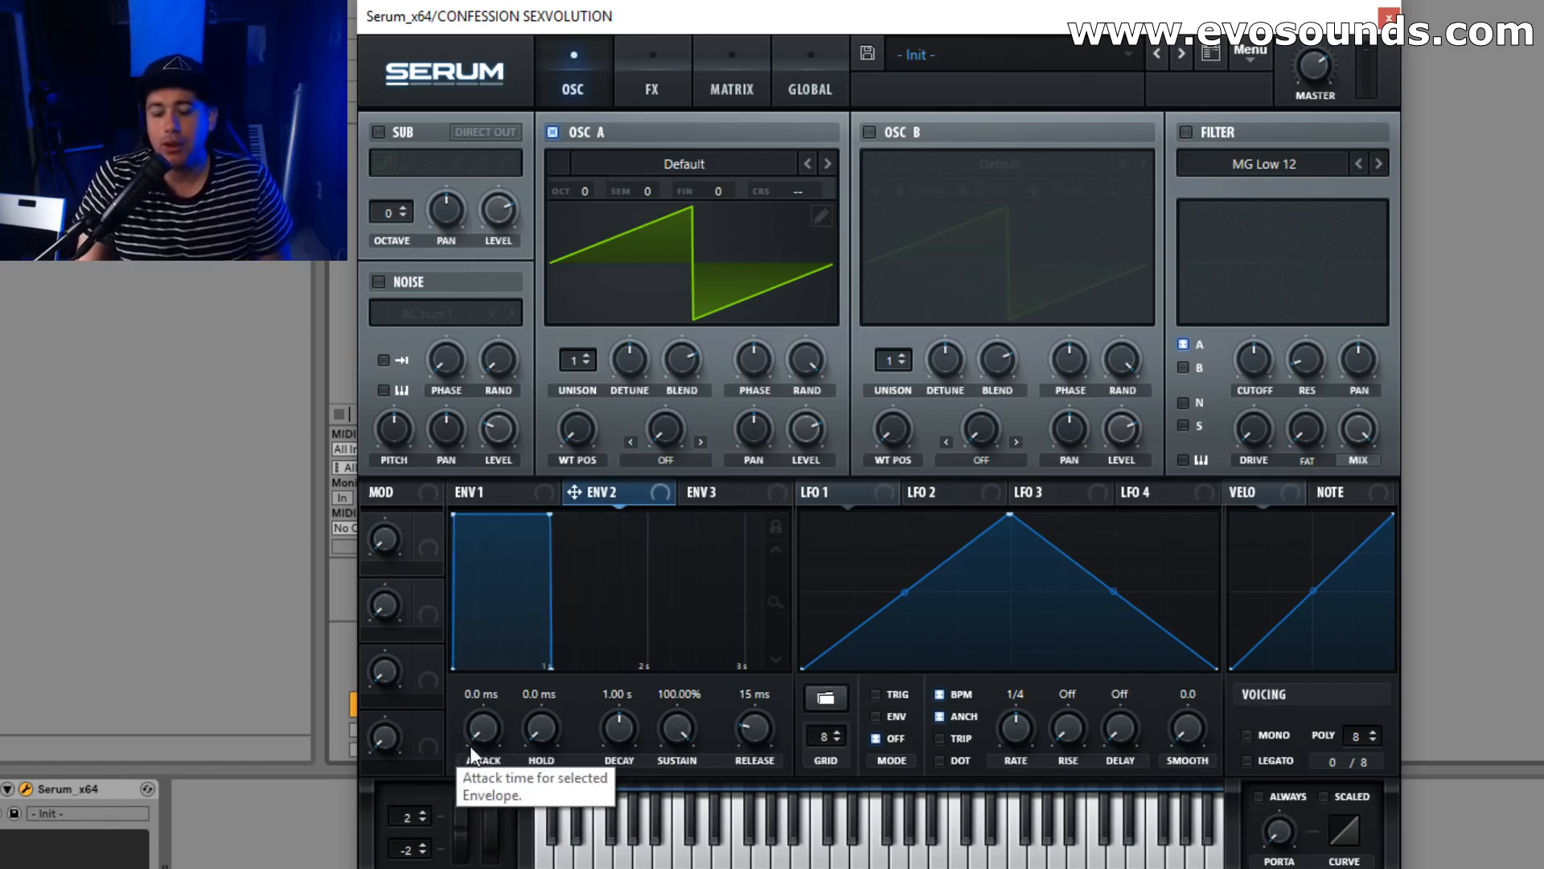
drag(822, 503, 824, 442)
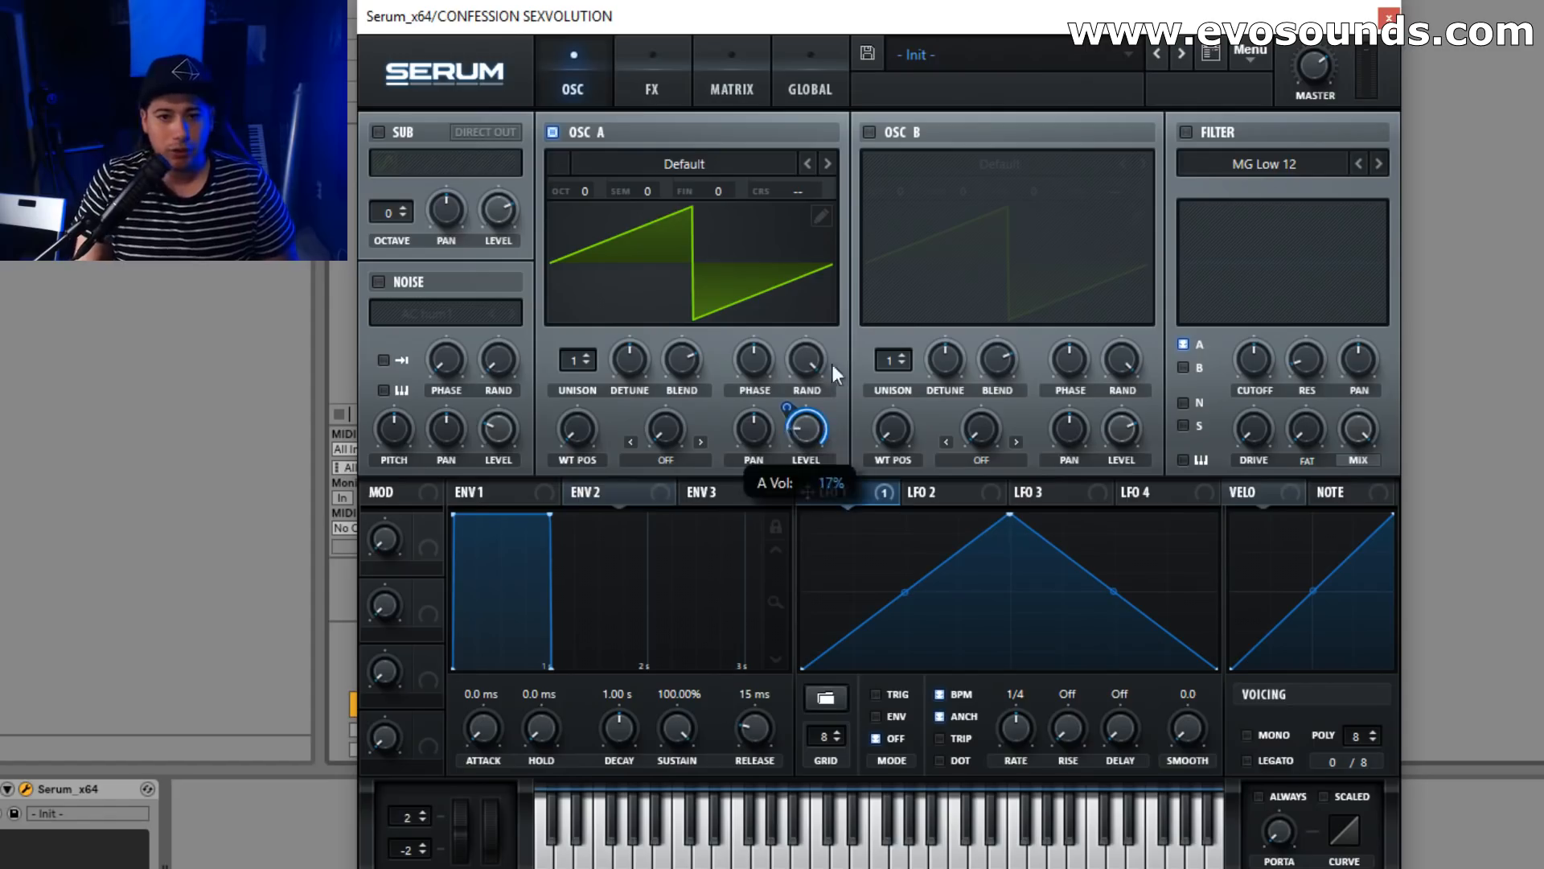
Switch LFO 1's modulation of oscillator A's level from bipolar to unipolar.
right_click(807, 421)
click(874, 516)
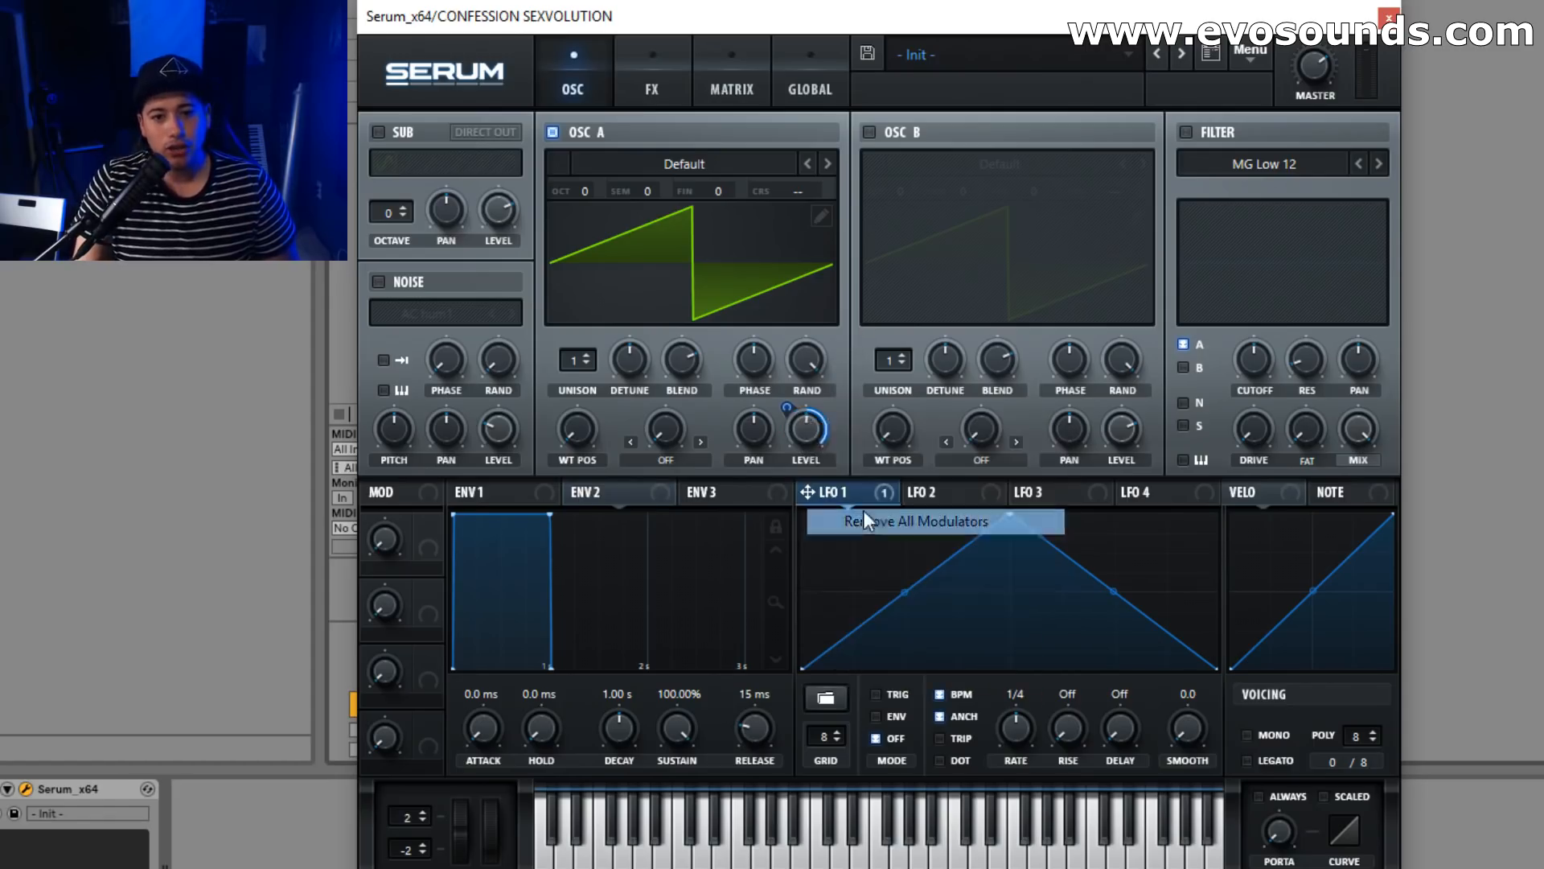
right_click(802, 420)
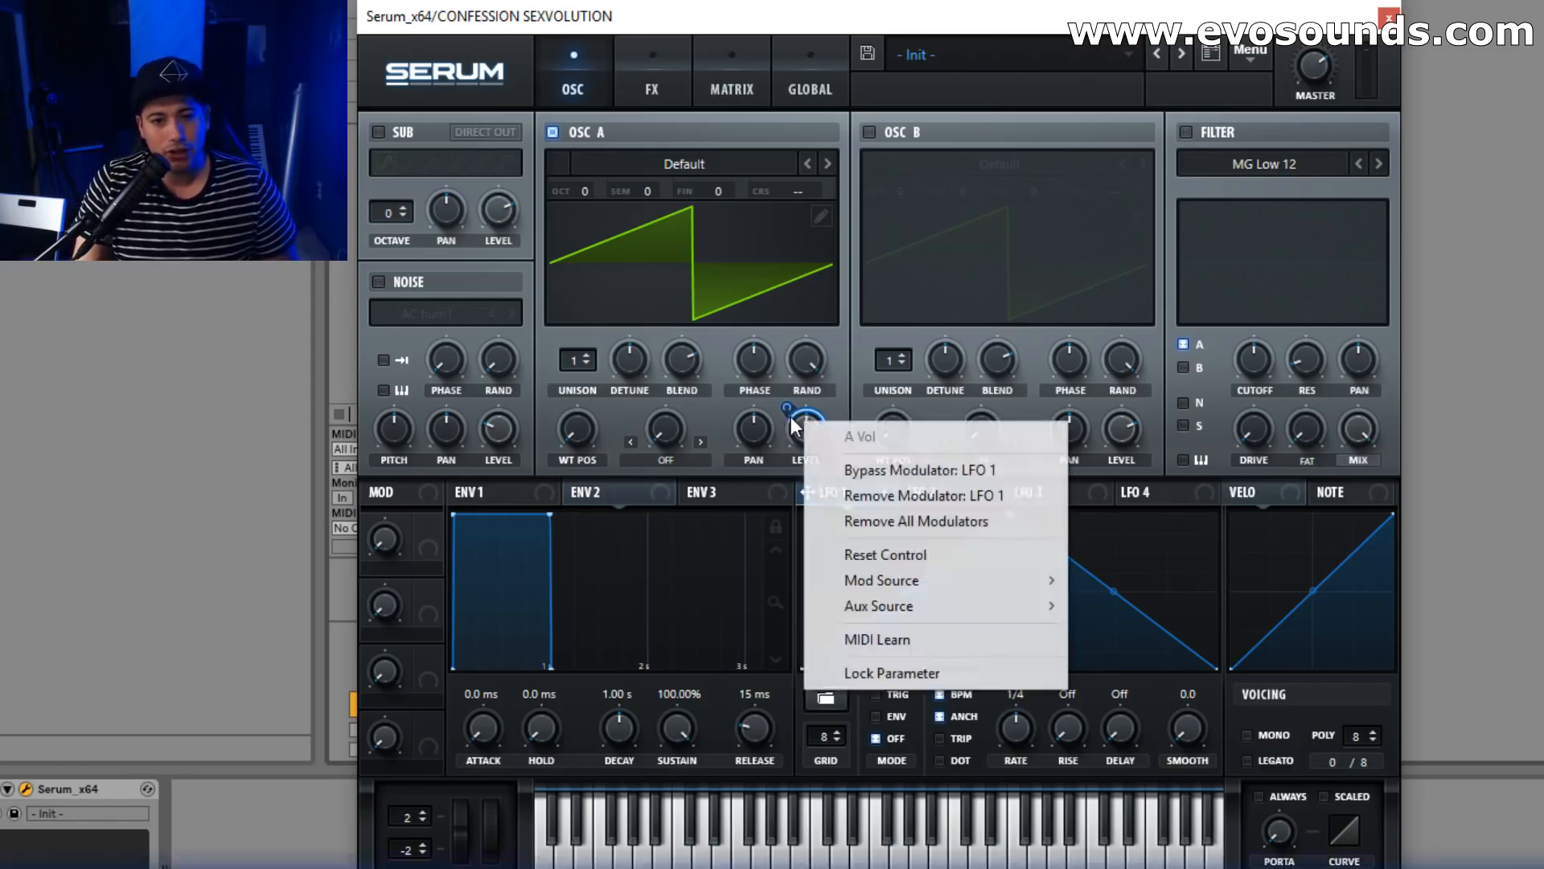
alt+shift+click(790, 415)
alt+shift+click(794, 412)
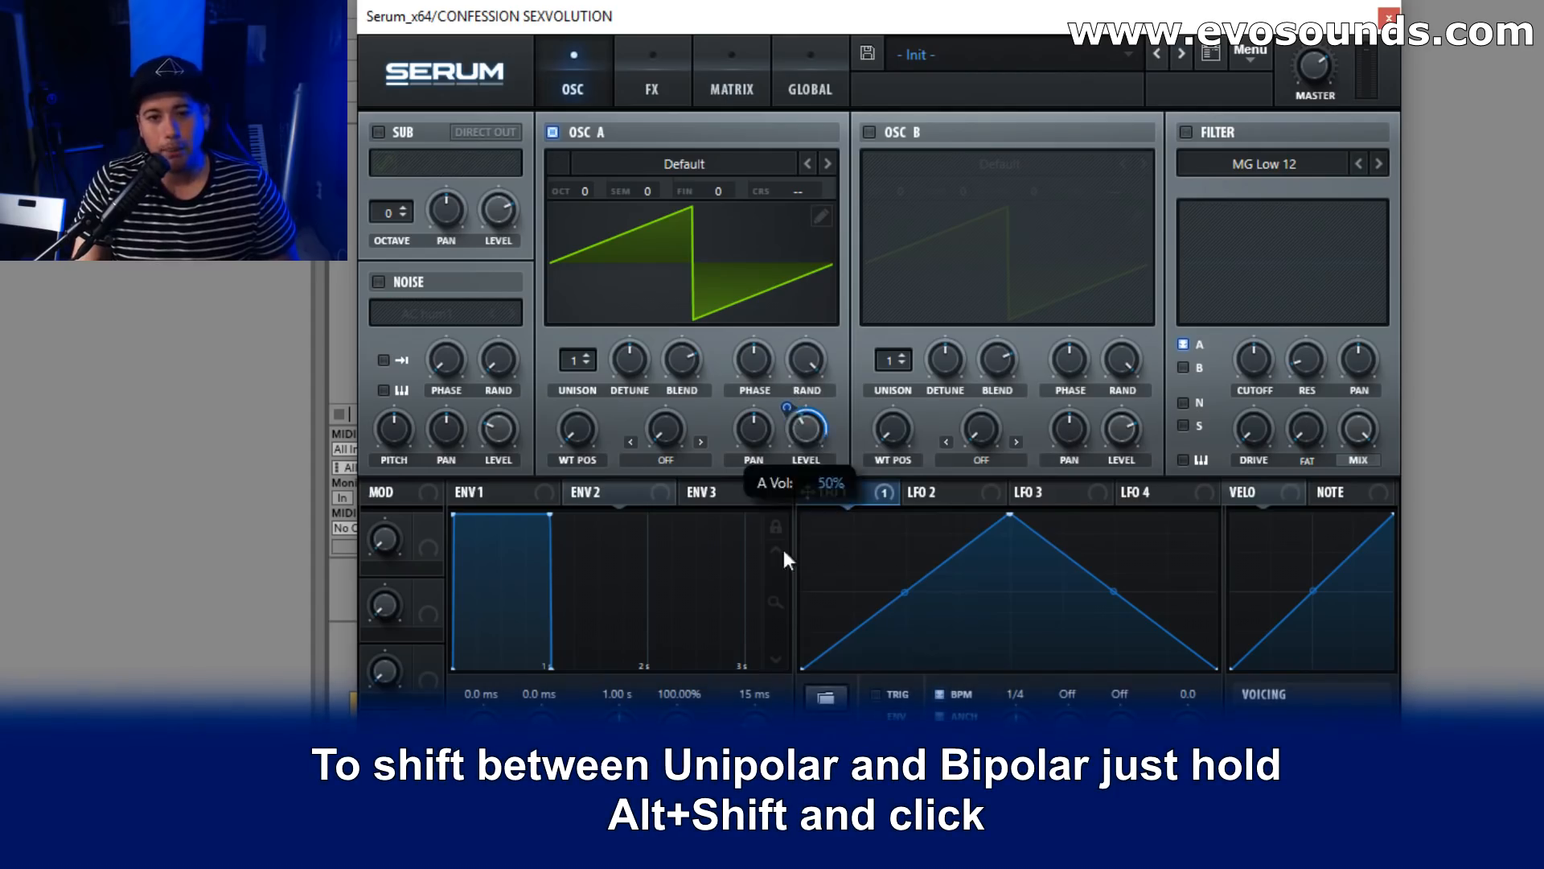
alt+shift+click(814, 420)
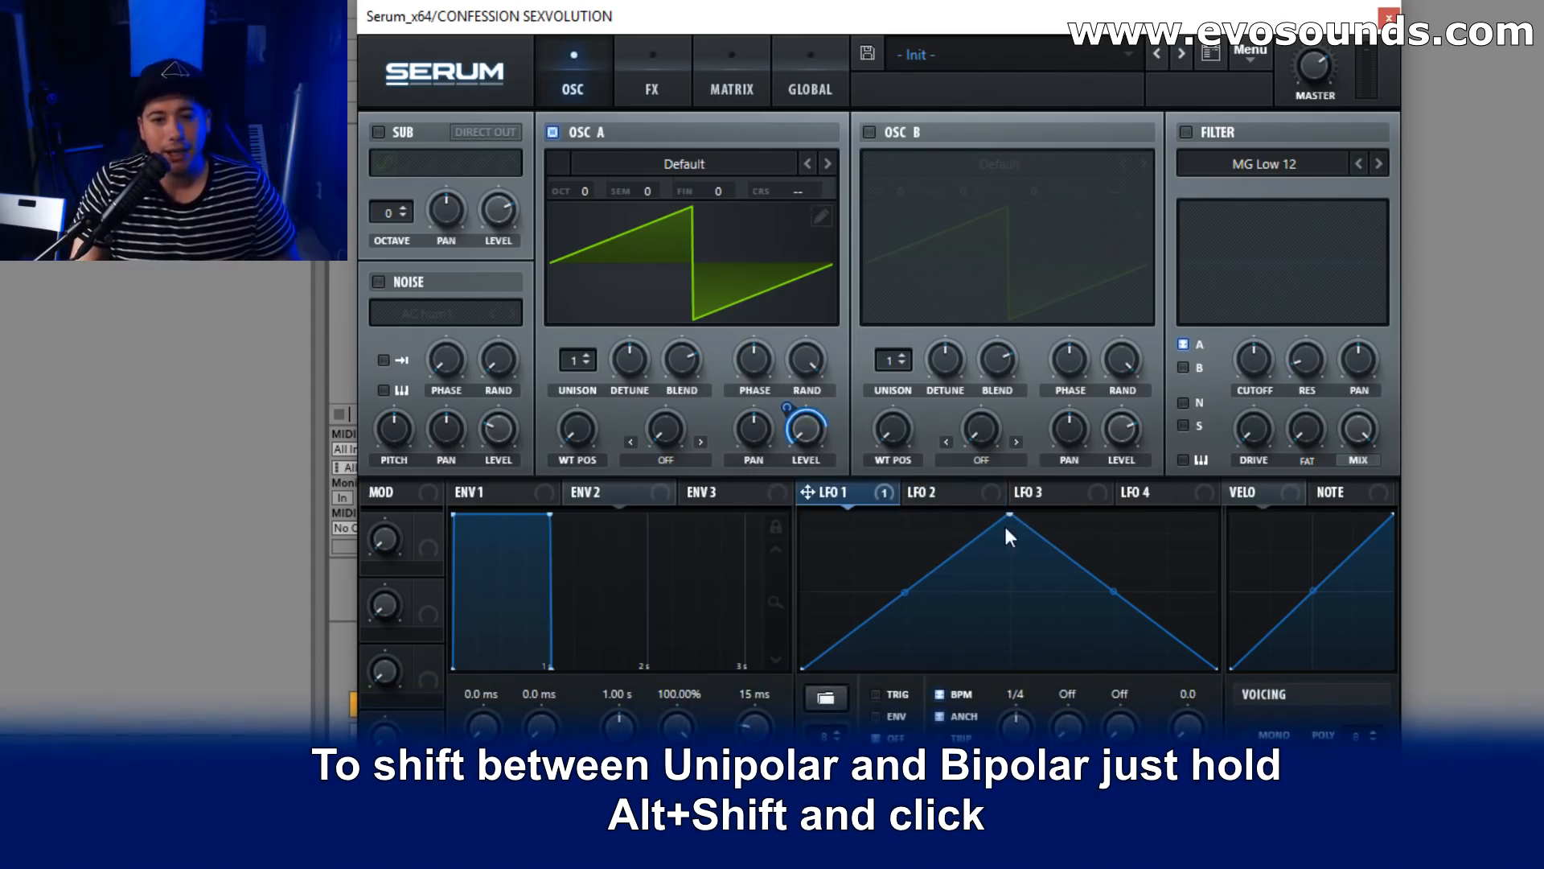
Move LFO 1's peak to about one fifth of the cycle and set the LFO mode to TRIG.
drag(1006, 519, 963, 522)
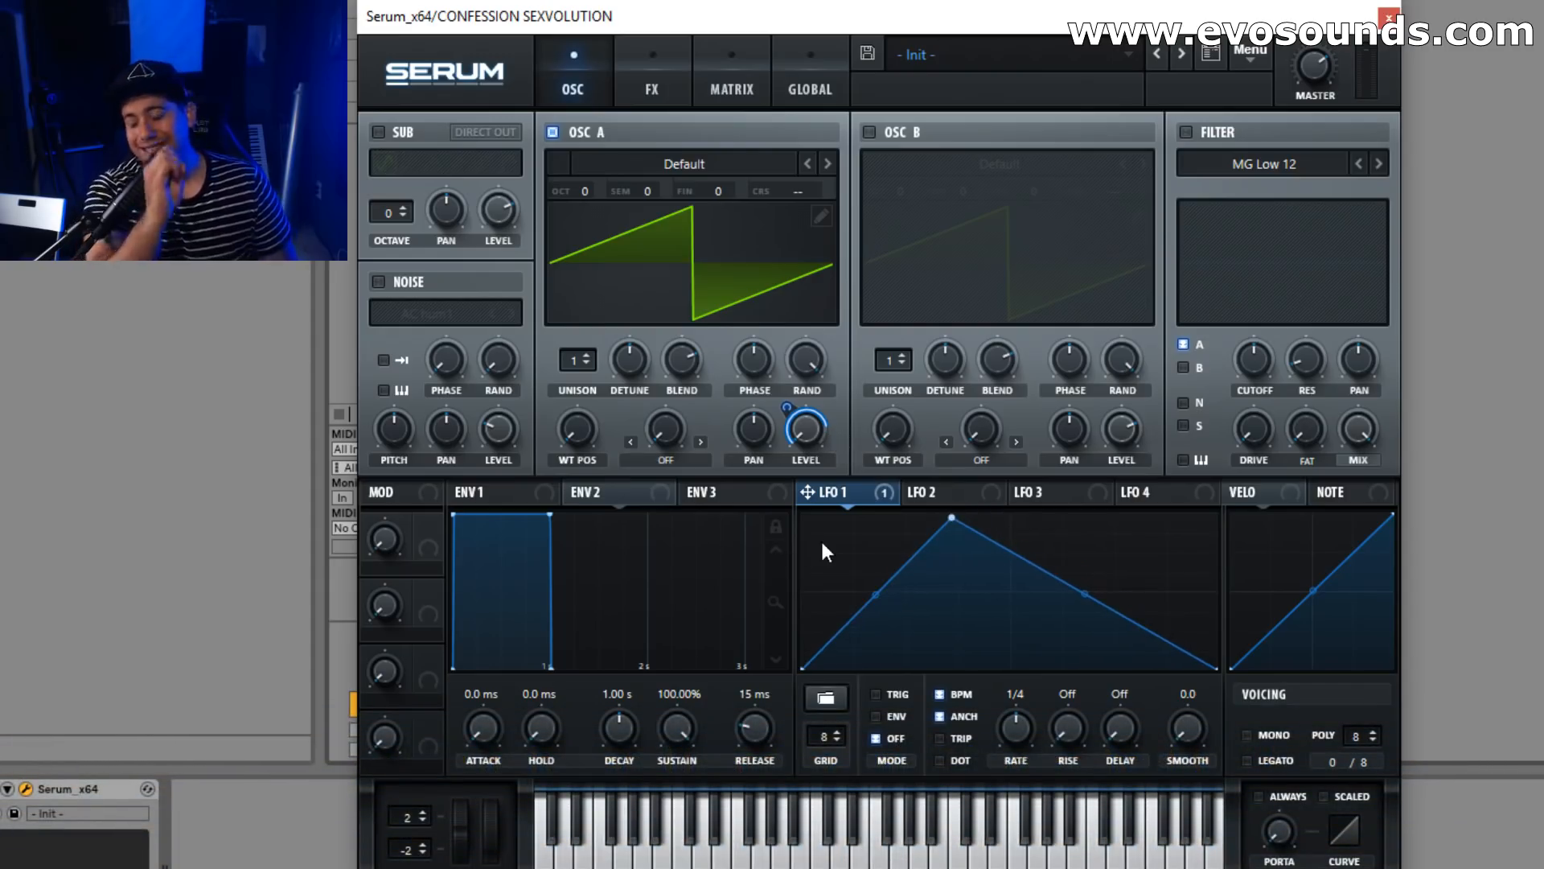
drag(952, 519, 865, 489)
mouse_move(836, 582)
mouse_down()
mouse_move(860, 601)
mouse_move(841, 591)
mouse_up()
drag(863, 515, 847, 505)
click(890, 695)
mouse_move(828, 641)
mouse_down()
mouse_move(830, 580)
mouse_move(831, 636)
mouse_move(833, 611)
mouse_up()
drag(847, 515, 885, 508)
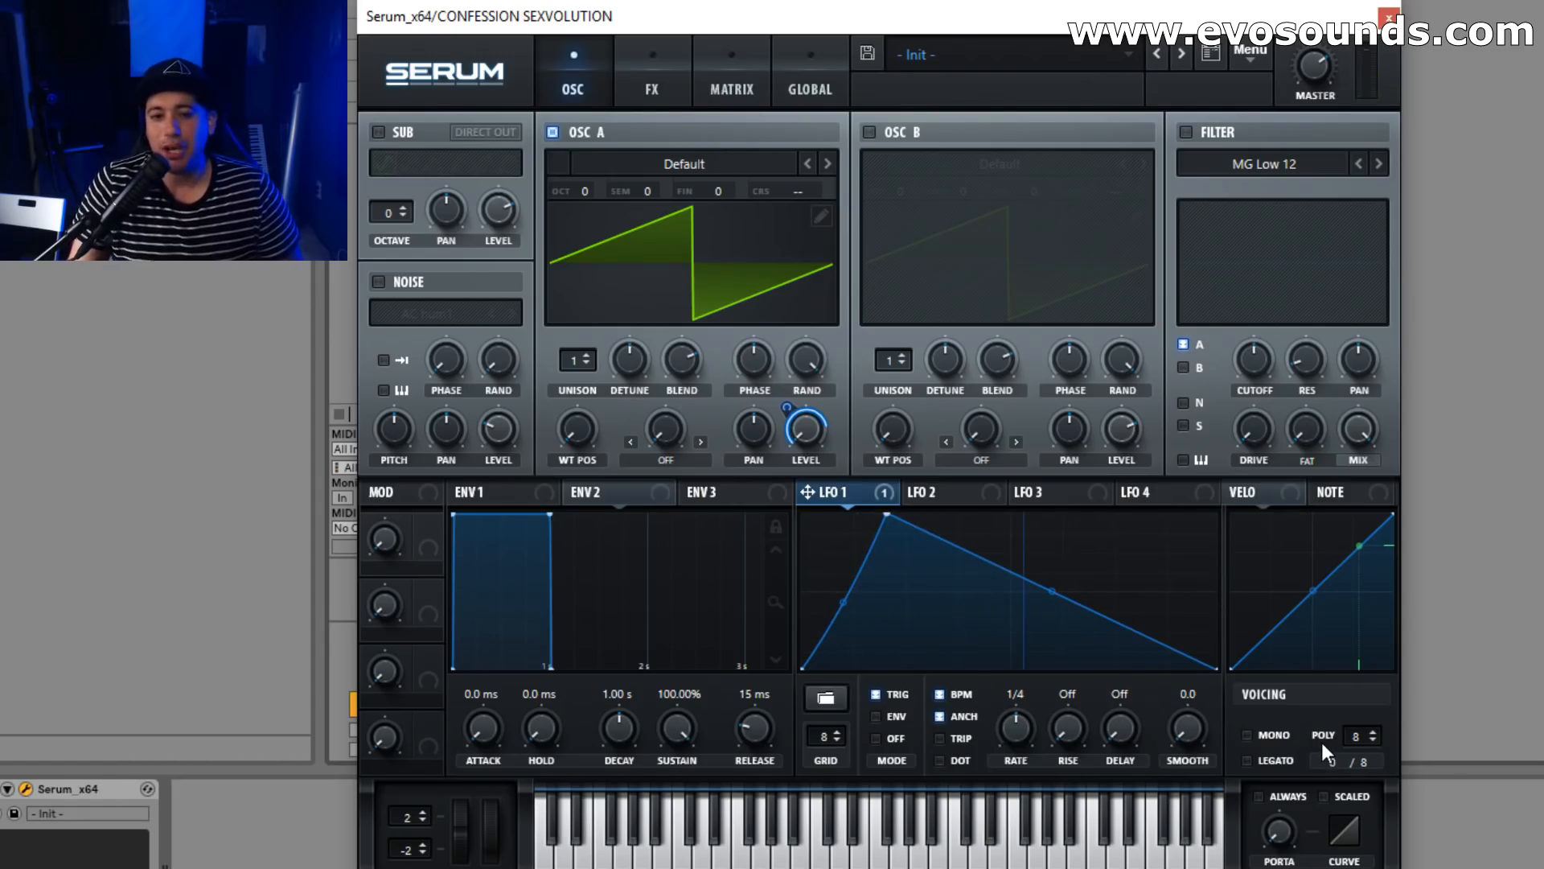
Bend LFO 1's rising segment slightly outward and curve its falling segment into a steep, decaying slope.
drag(850, 611, 837, 571)
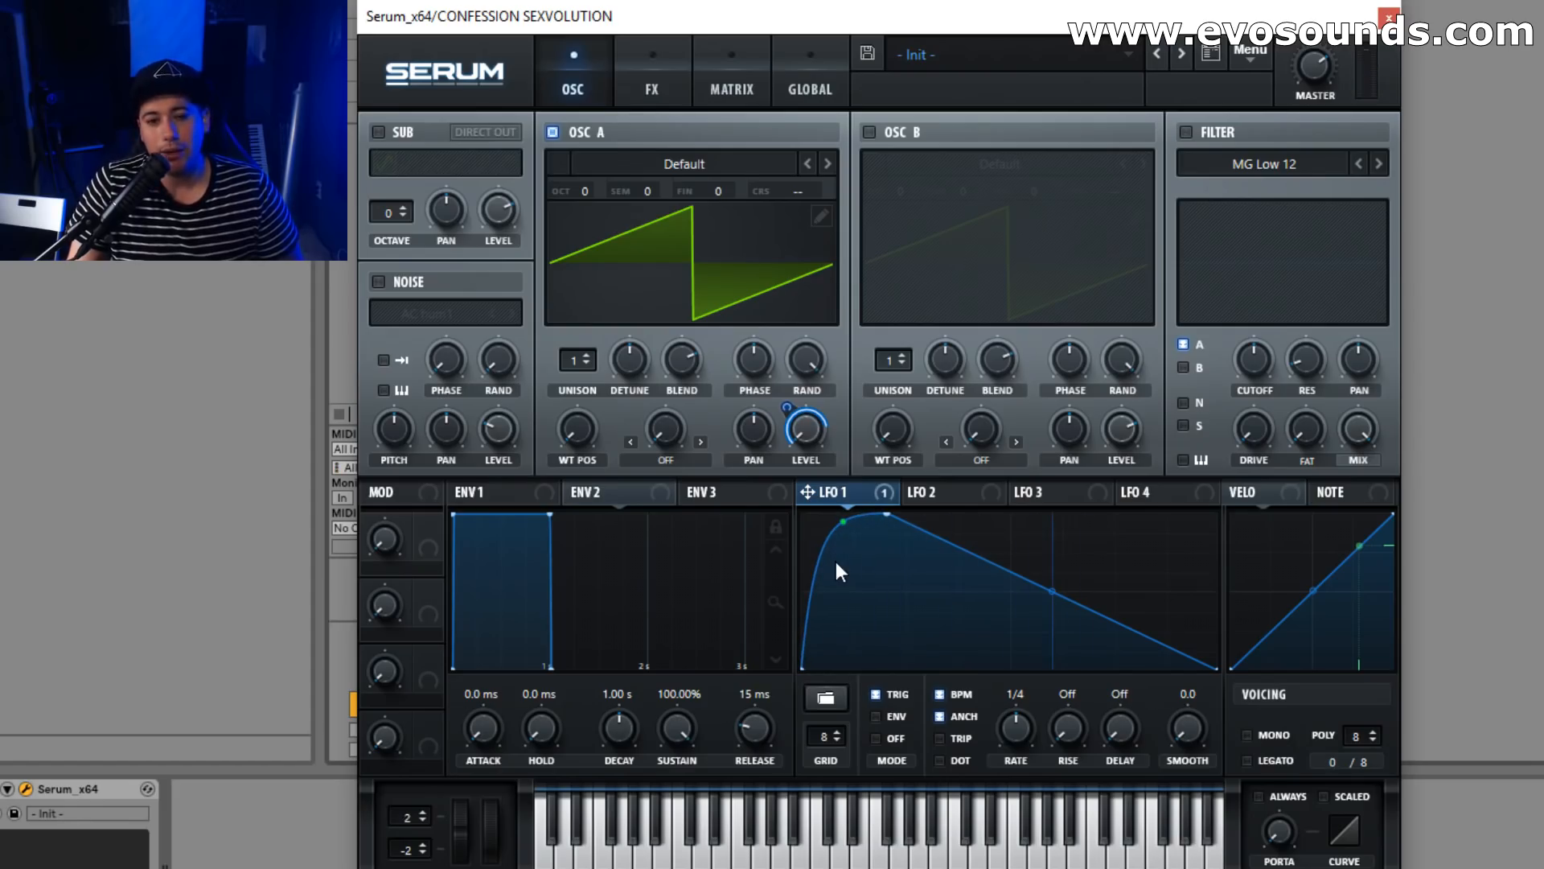
drag(837, 561, 864, 596)
drag(1063, 601, 1026, 626)
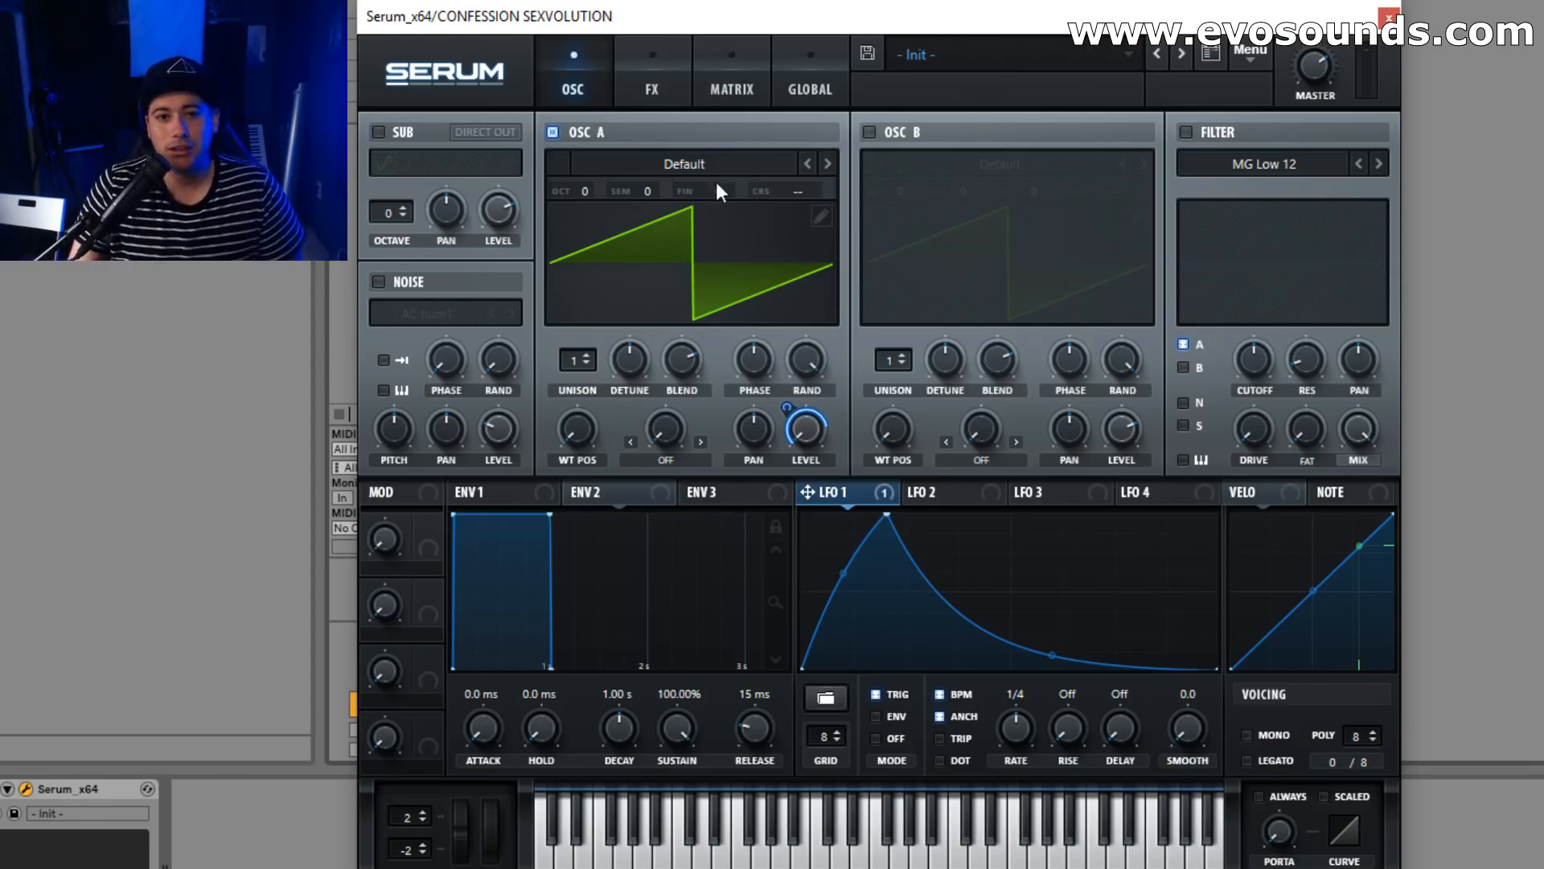
Load the Analog_BD_Sin wavetable in oscillator A, then enable oscillator B and load the same wavetable there.
click(692, 164)
mouse_move(694, 182)
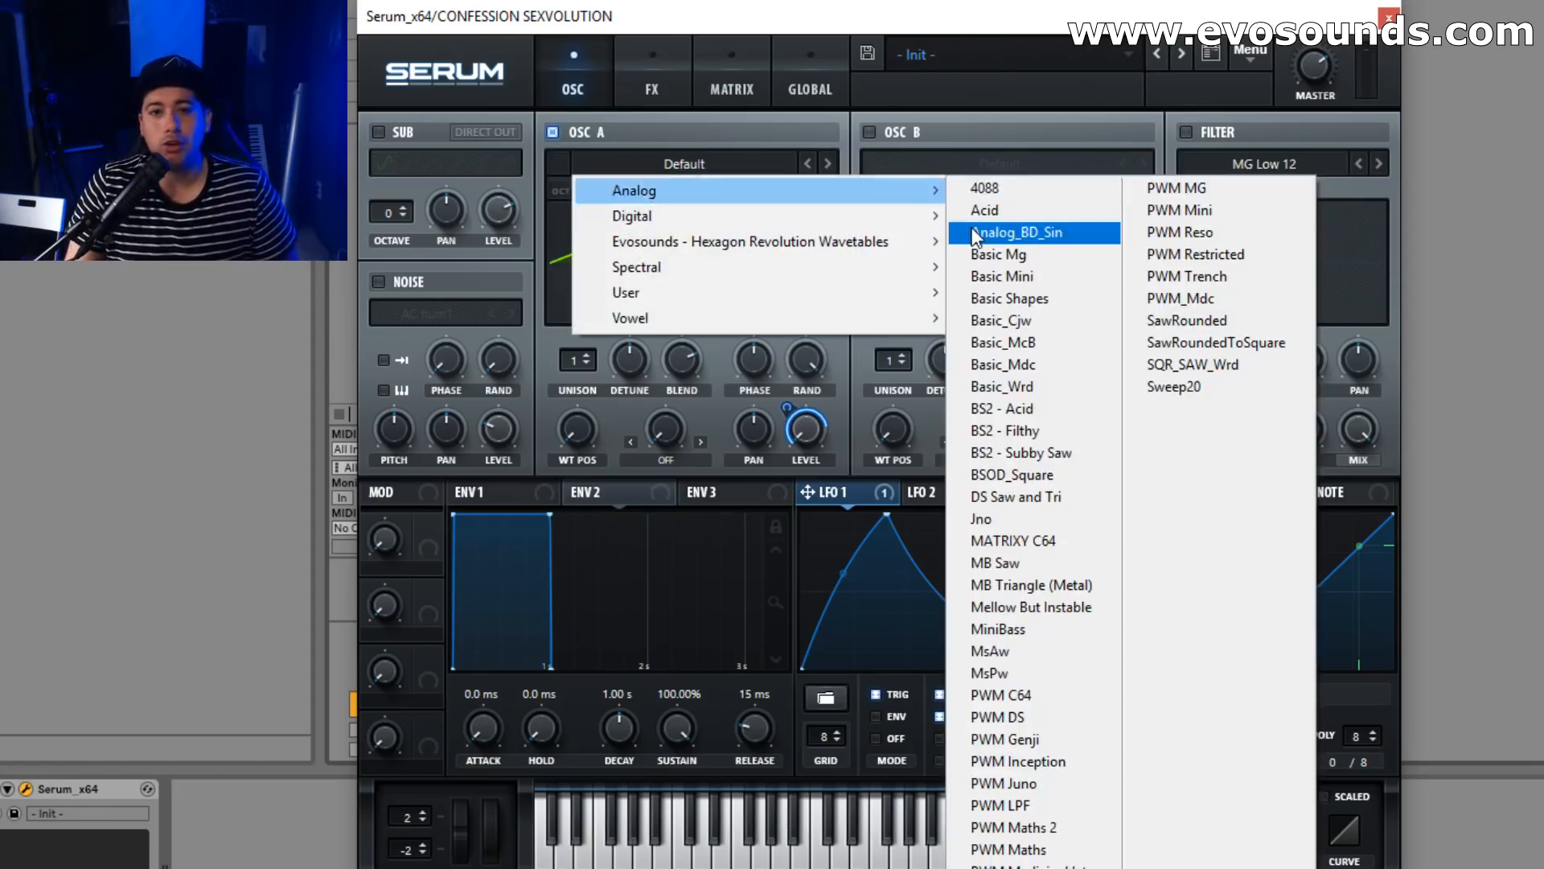
click(1010, 231)
click(870, 132)
click(1010, 167)
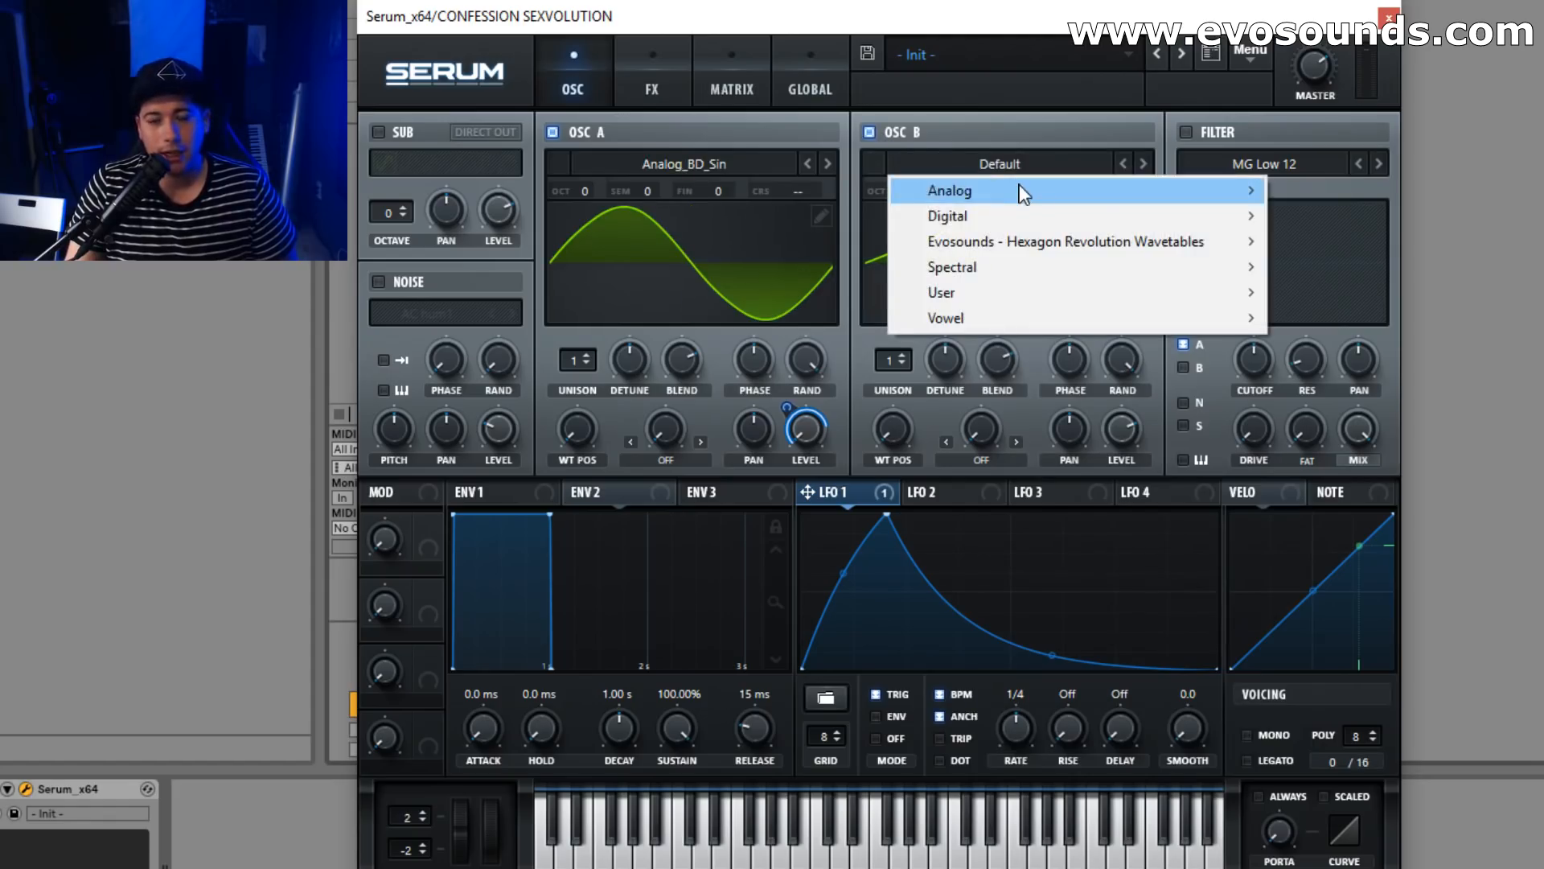
mouse_move(1020, 188)
click(1327, 229)
Set oscillator A's warp mode to FM (from B) and raise the warp amount to about half.
click(680, 460)
click(708, 423)
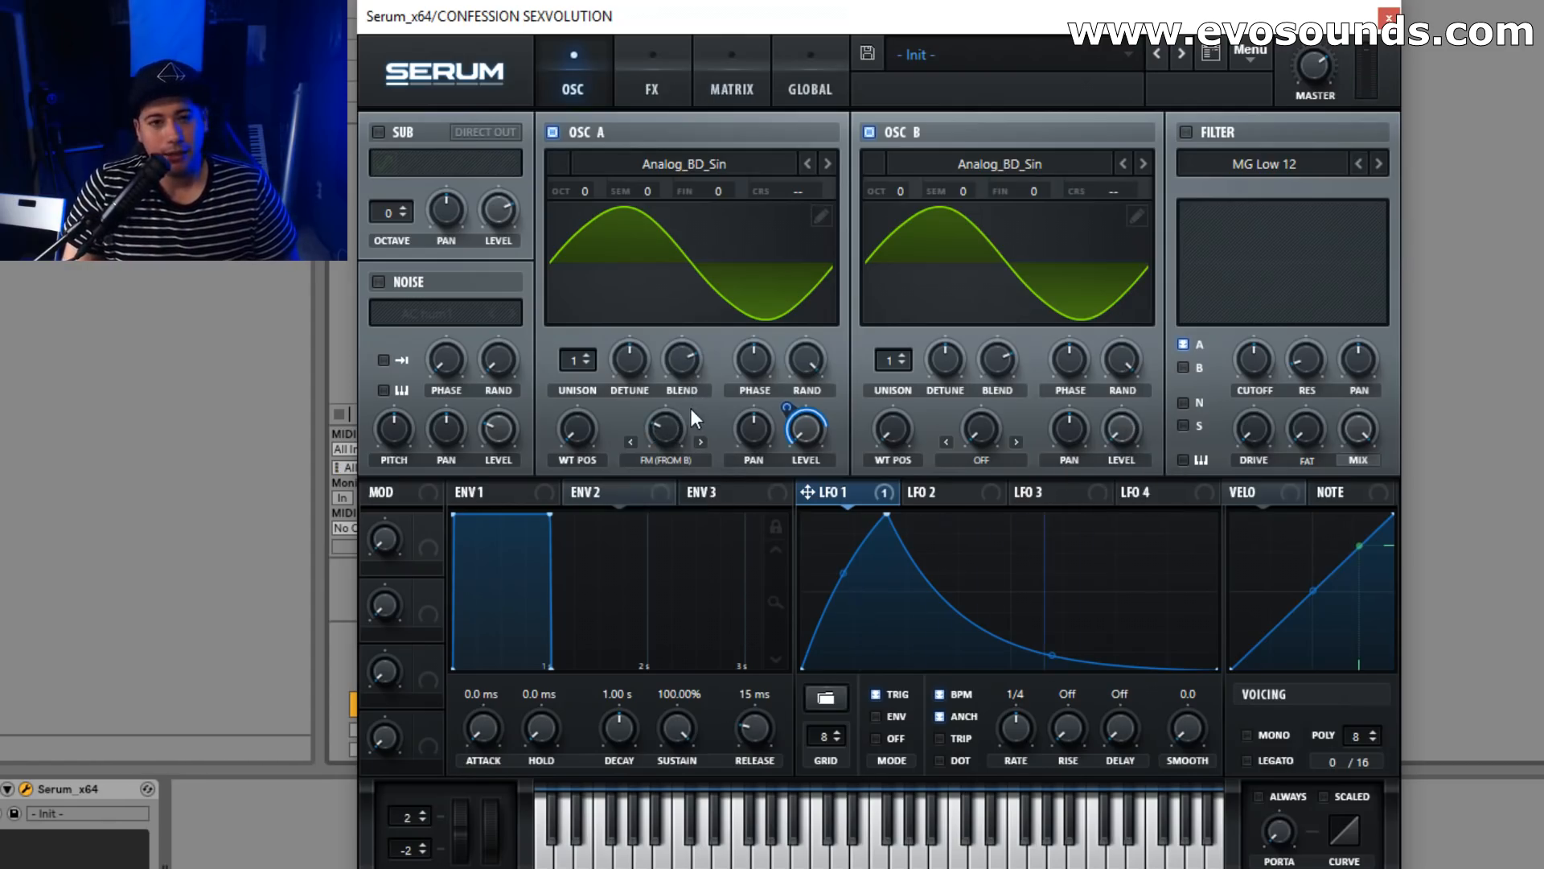
click(667, 462)
click(702, 363)
mouse_move(689, 426)
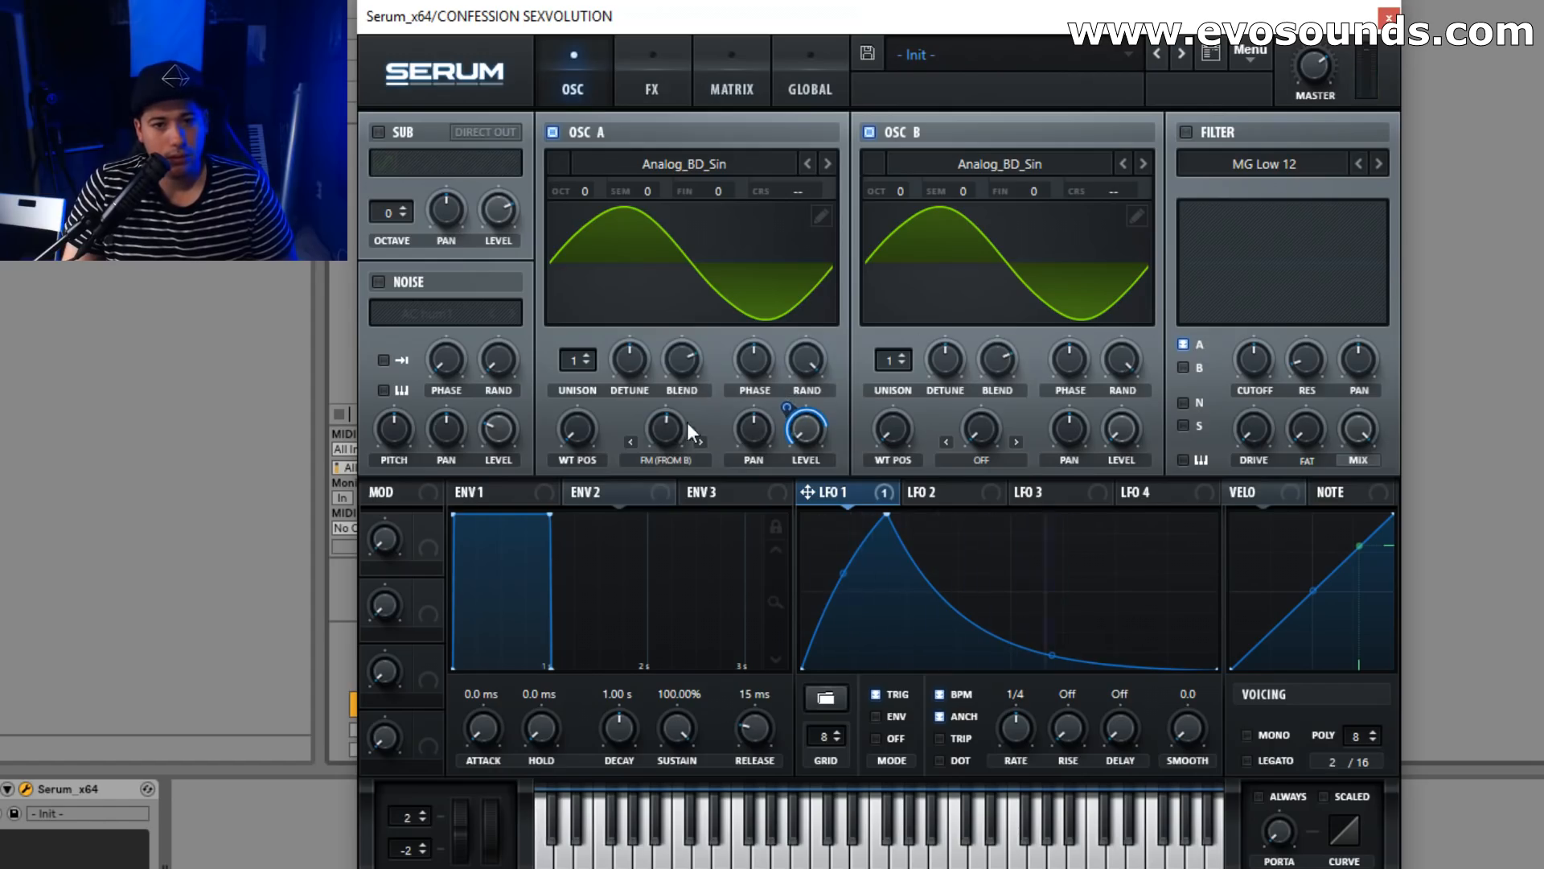
scroll(685, 417, up, 6)
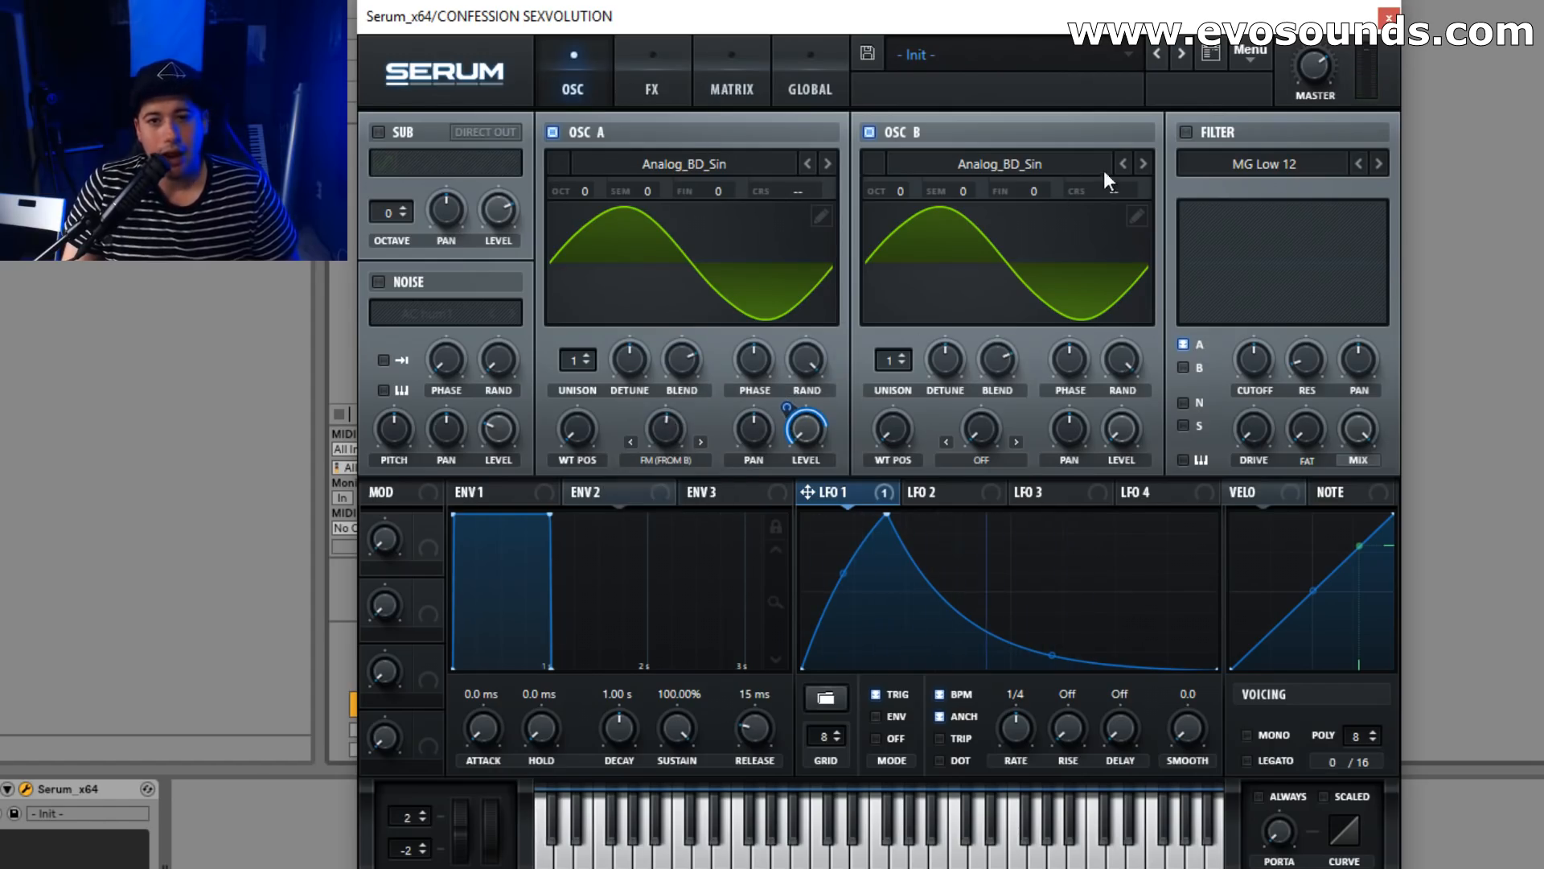
Try the Basic Shapes wavetable at a saw-shaped position in oscillator B while varying oscillator A's FM amount around 73%.
click(991, 166)
mouse_move(1014, 193)
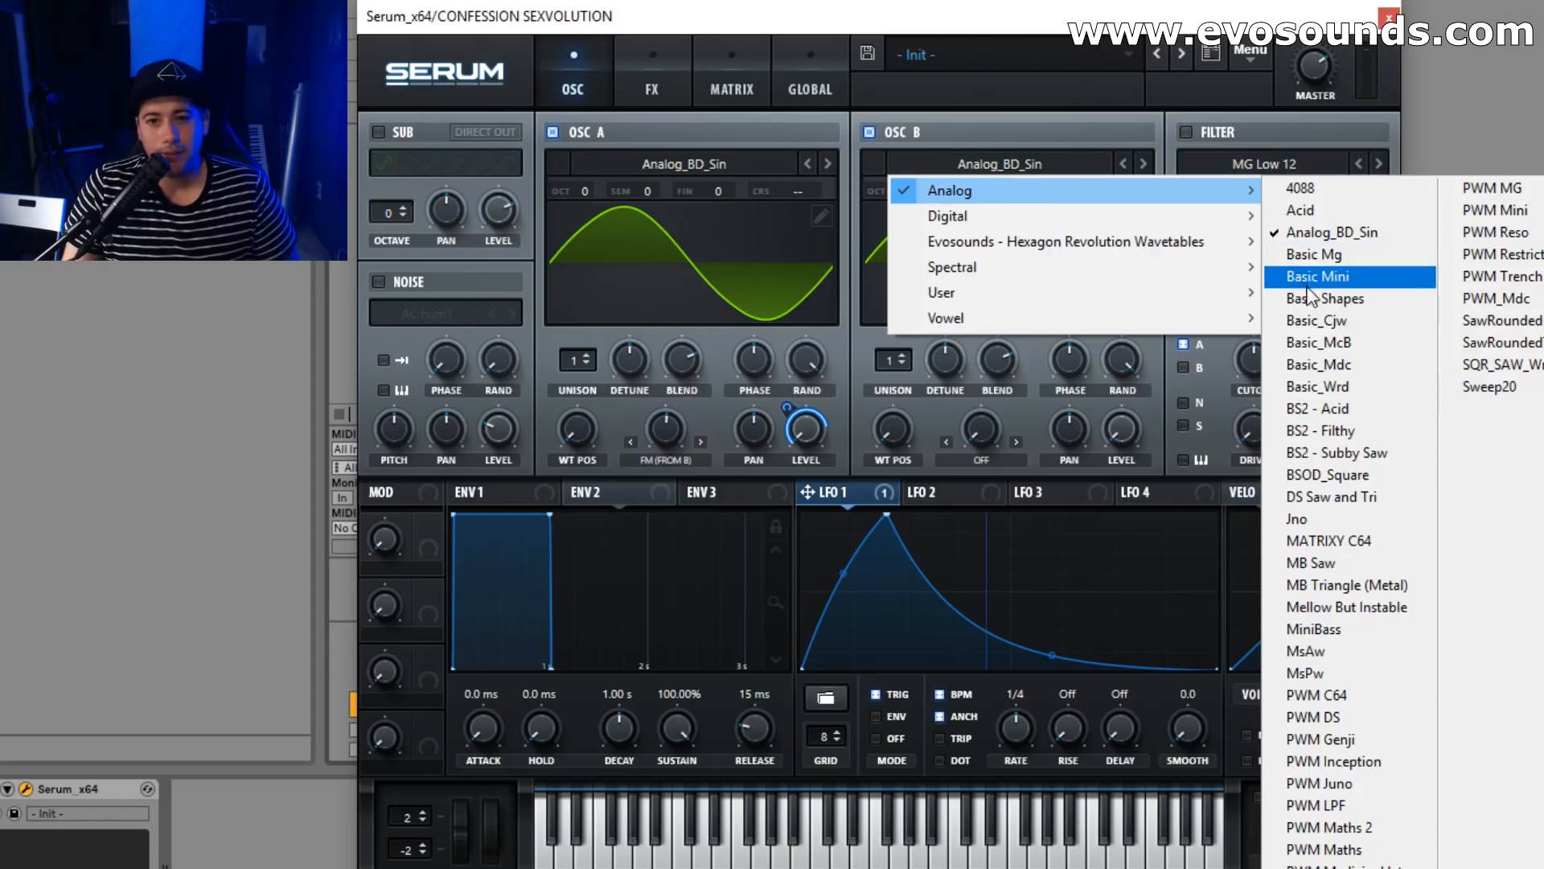
click(1316, 312)
drag(932, 363, 919, 389)
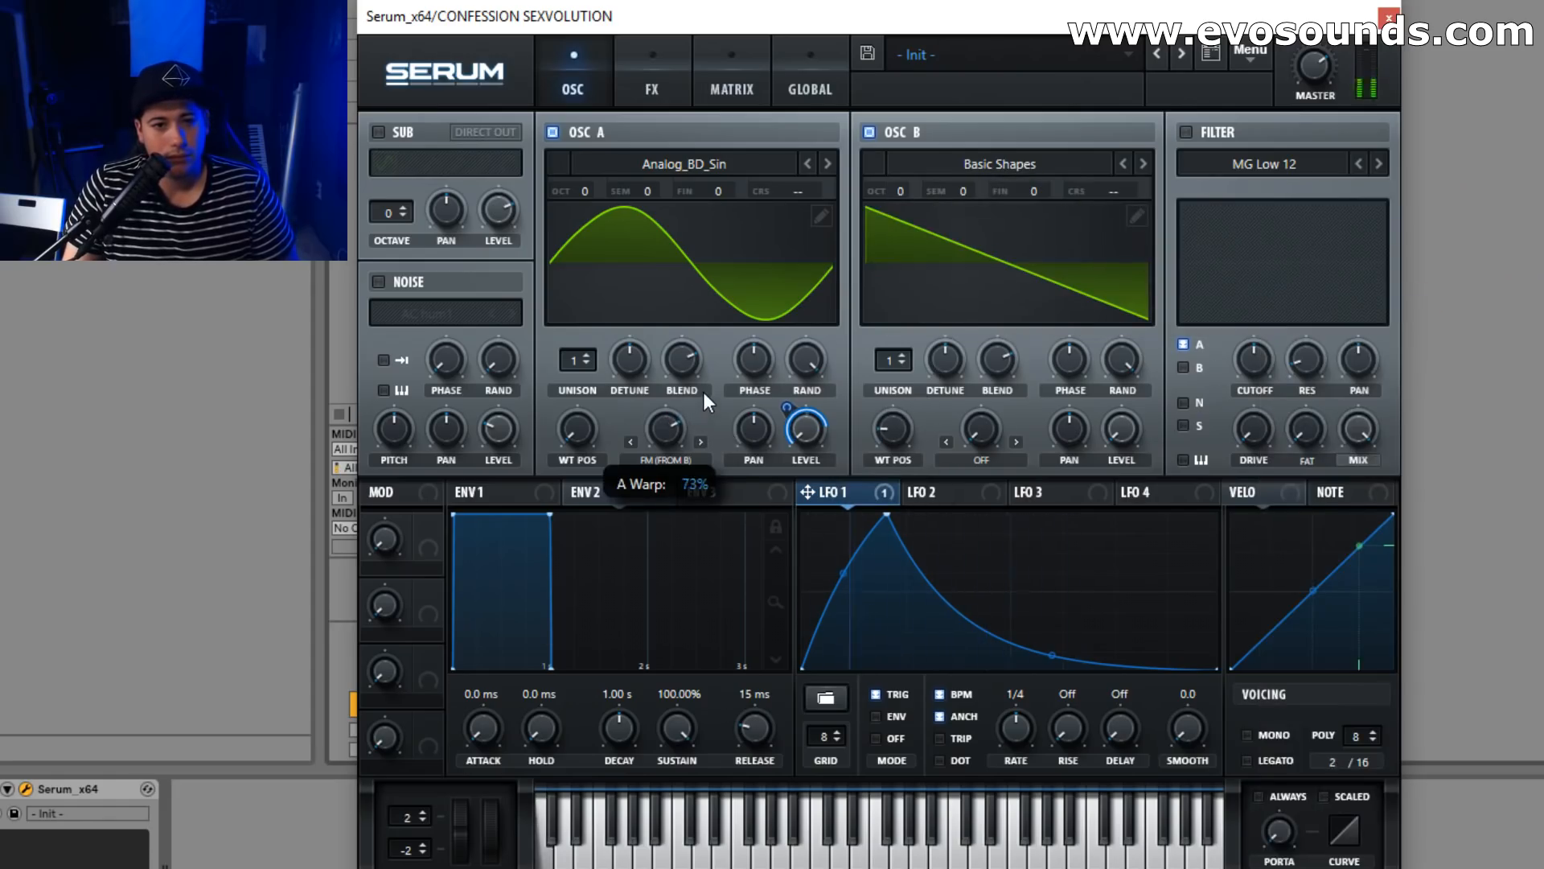
drag(712, 383, 690, 430)
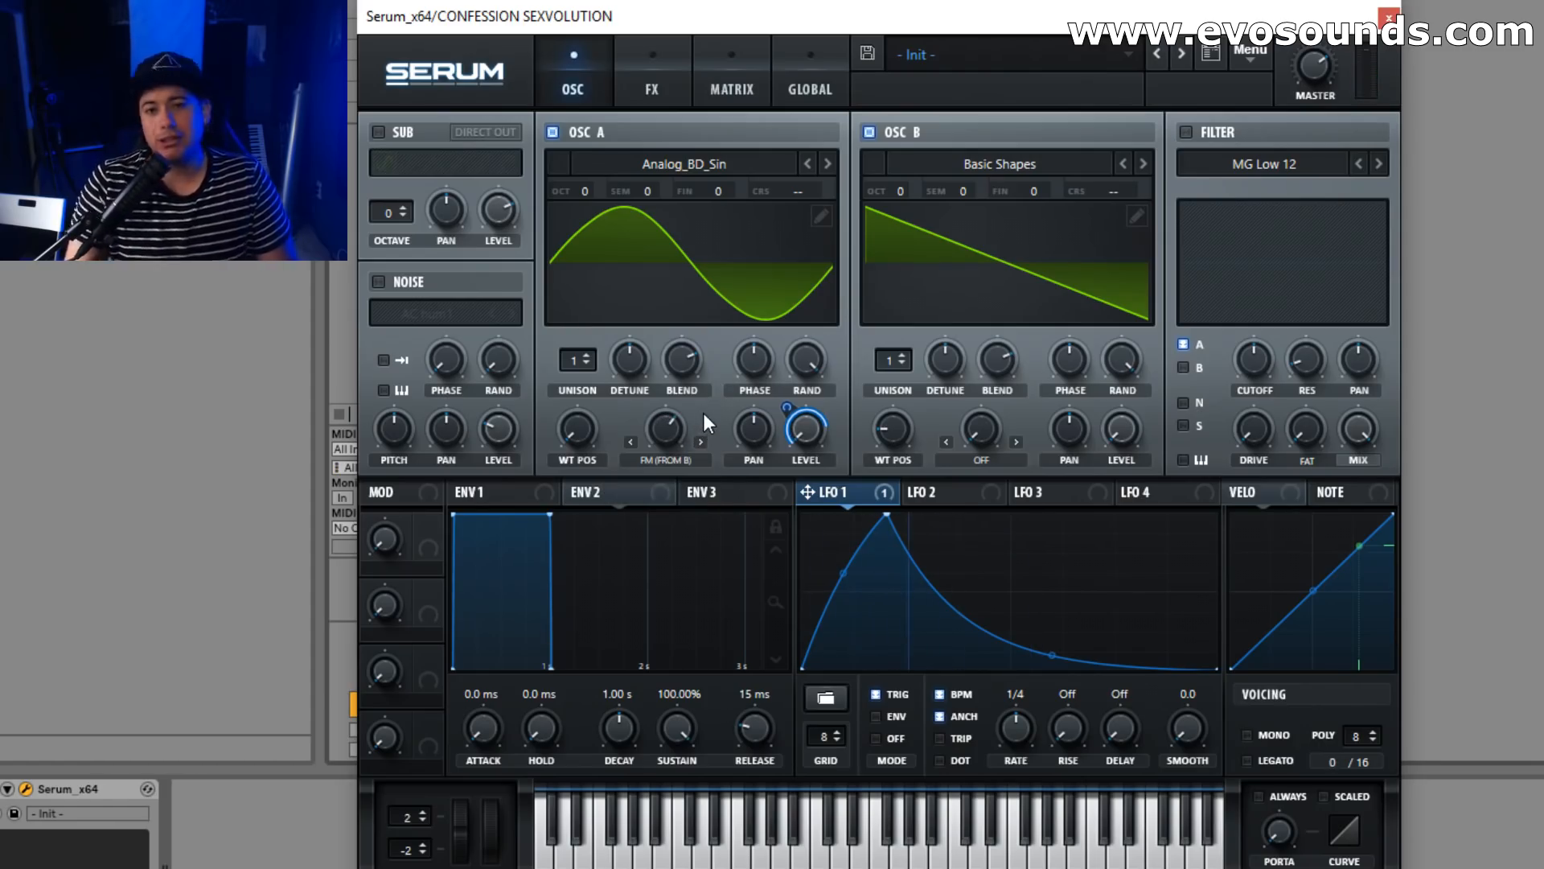
Load the Analog_BD_Sin wavetable back into oscillator B.
click(959, 169)
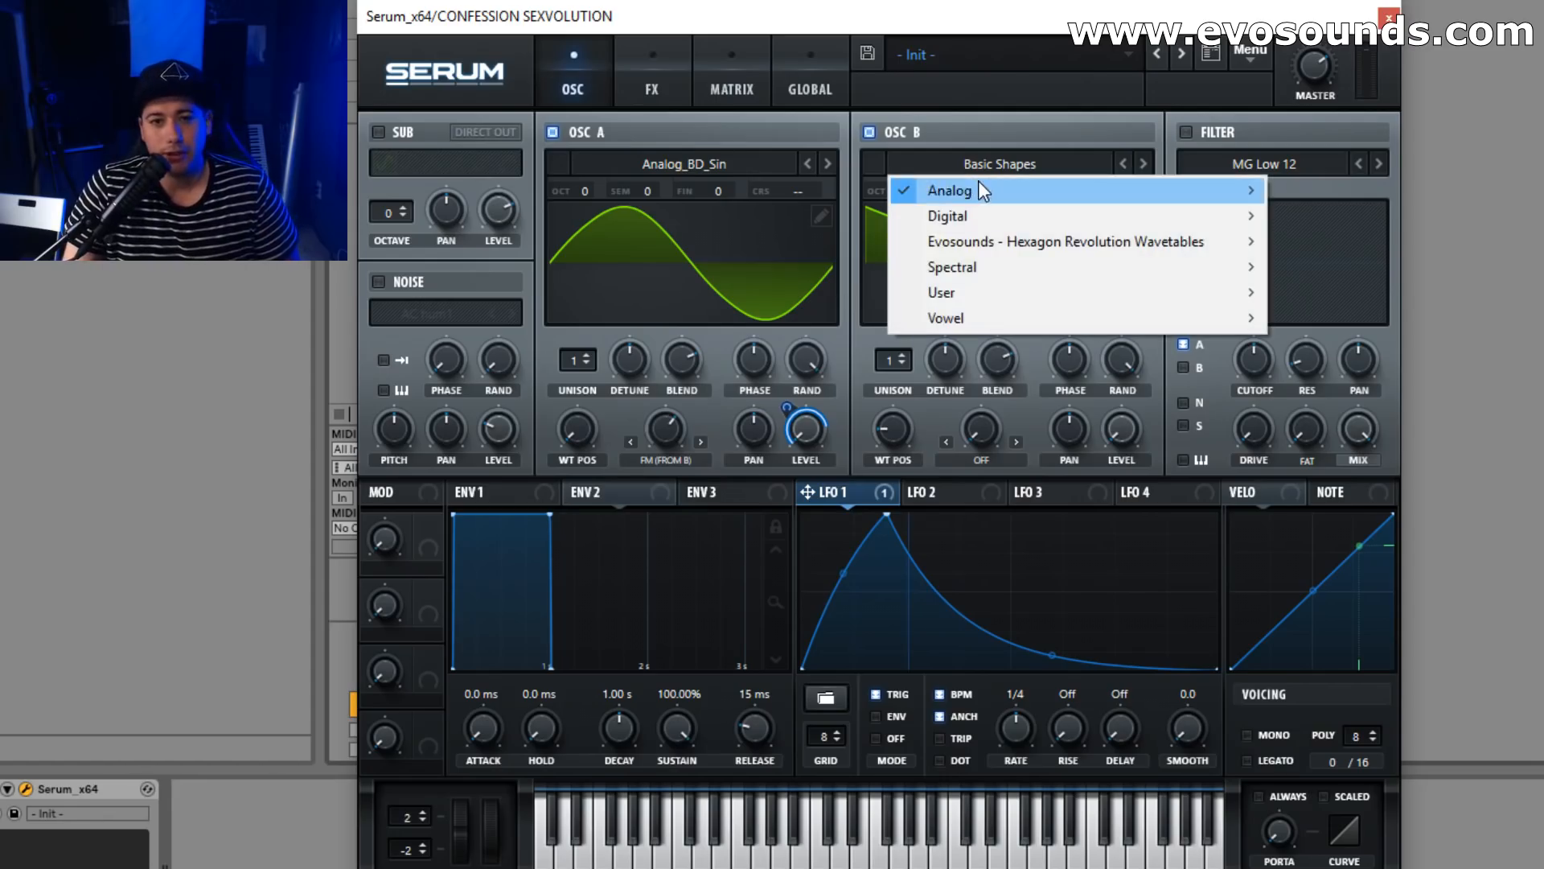
mouse_move(978, 180)
click(1361, 238)
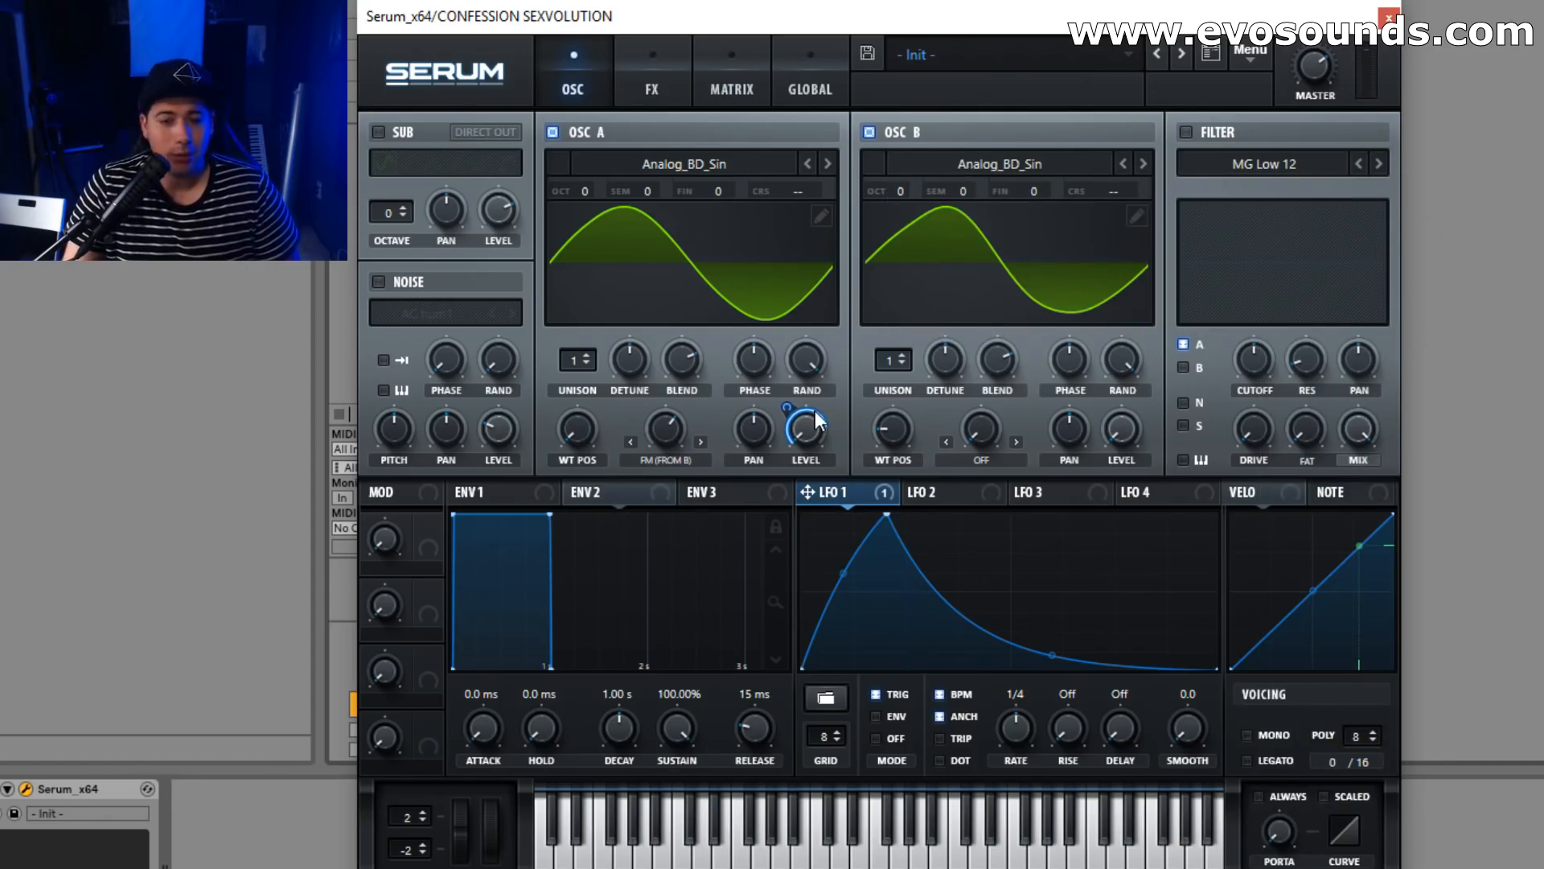
mouse_move(659, 455)
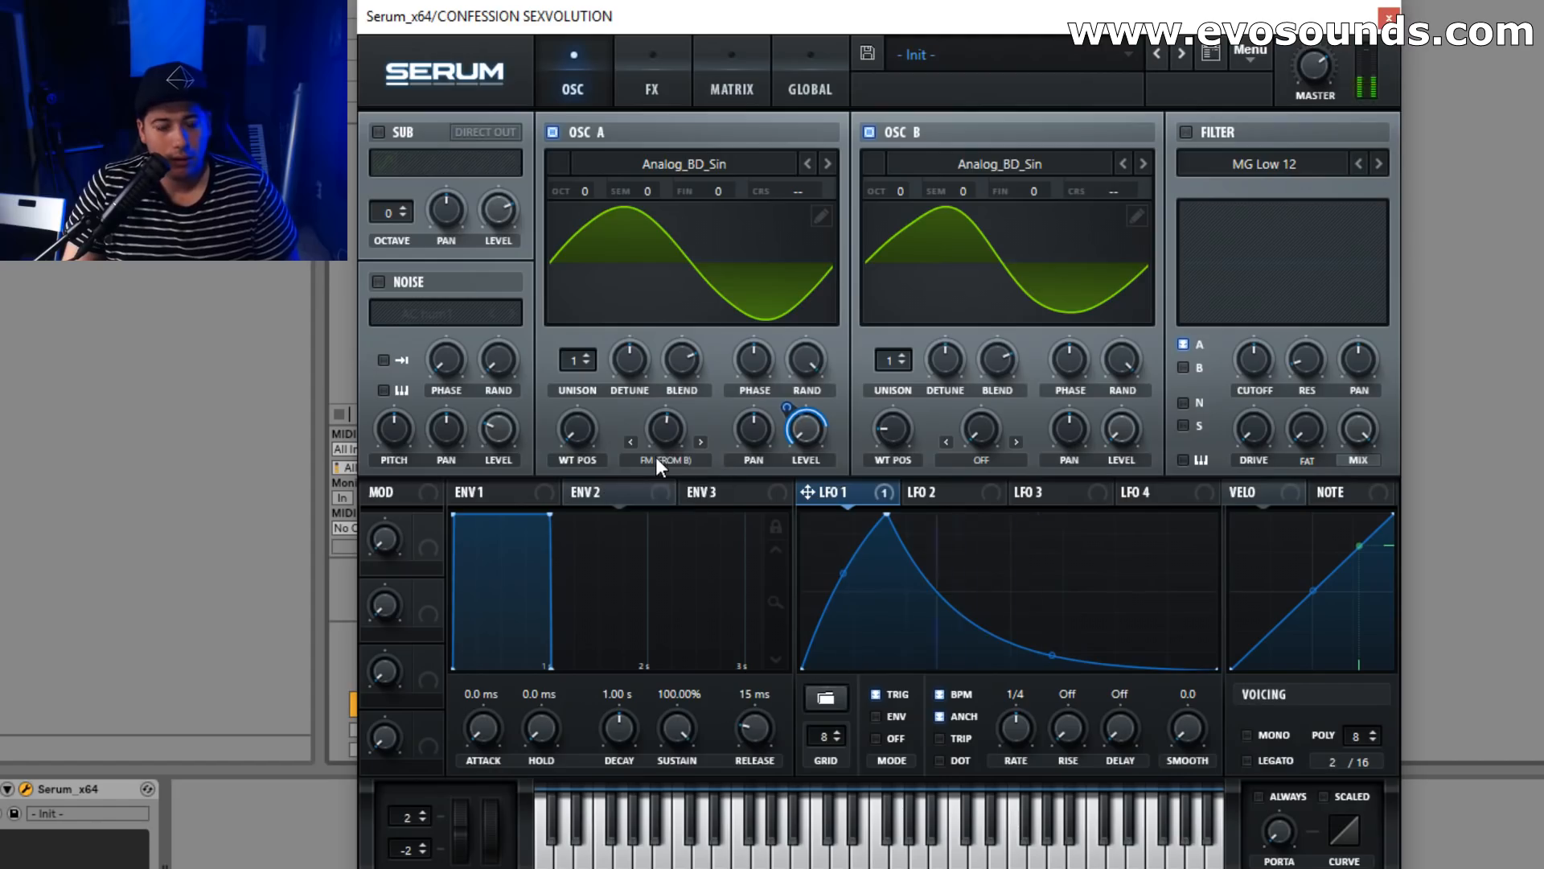
Enable the MG Low 12 filter for oscillators A and B and modulate its lowered cutoff with LFO 1.
mouse_move(1325, 59)
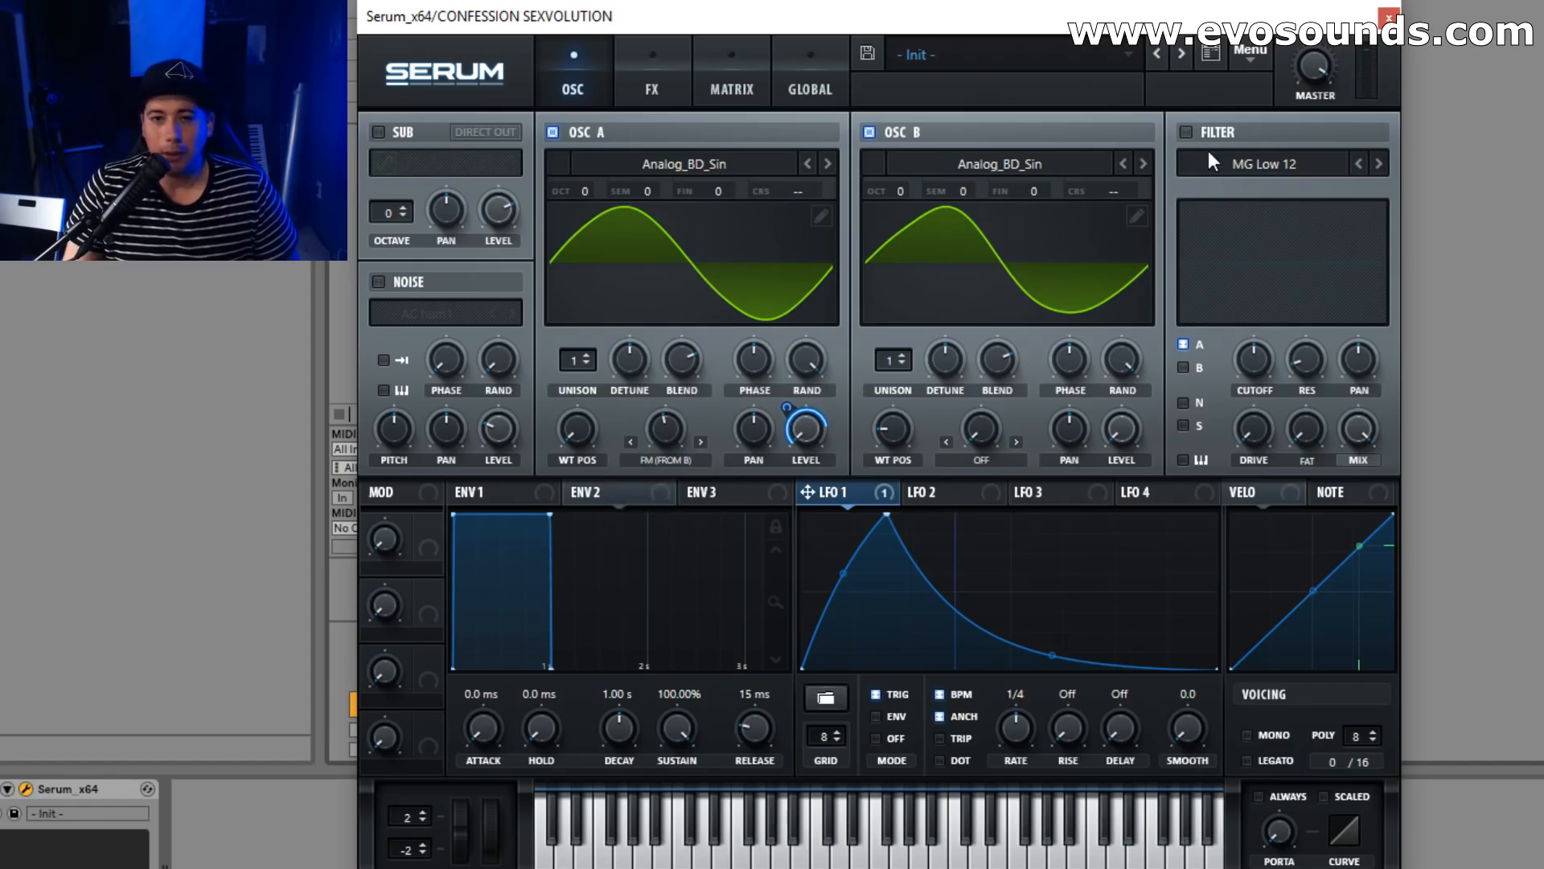
click(1186, 132)
drag(1240, 369, 909, 489)
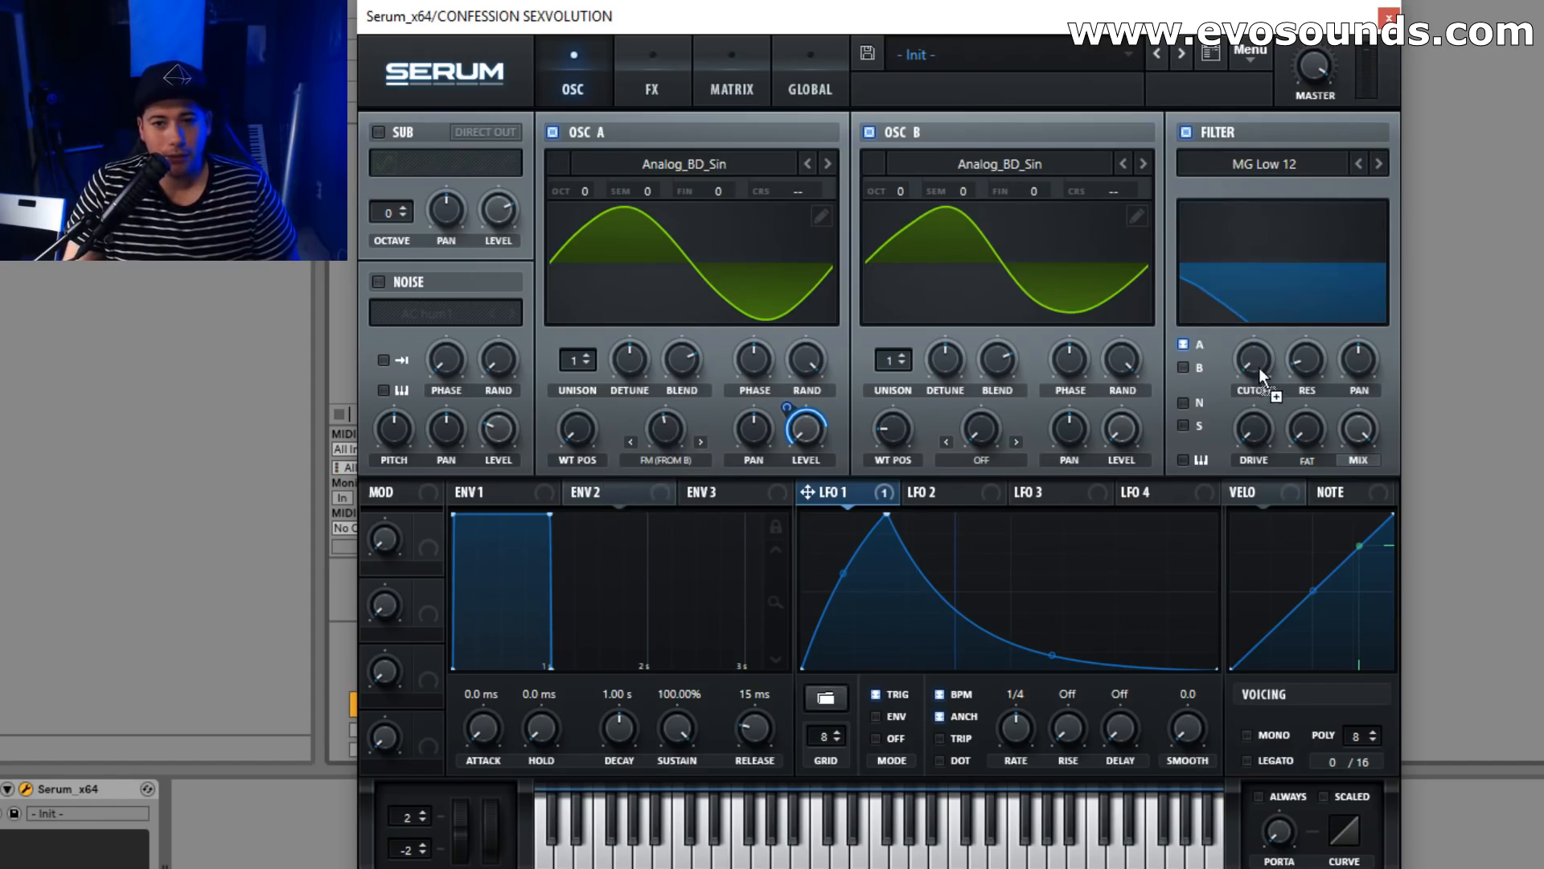
drag(1235, 338, 1303, 340)
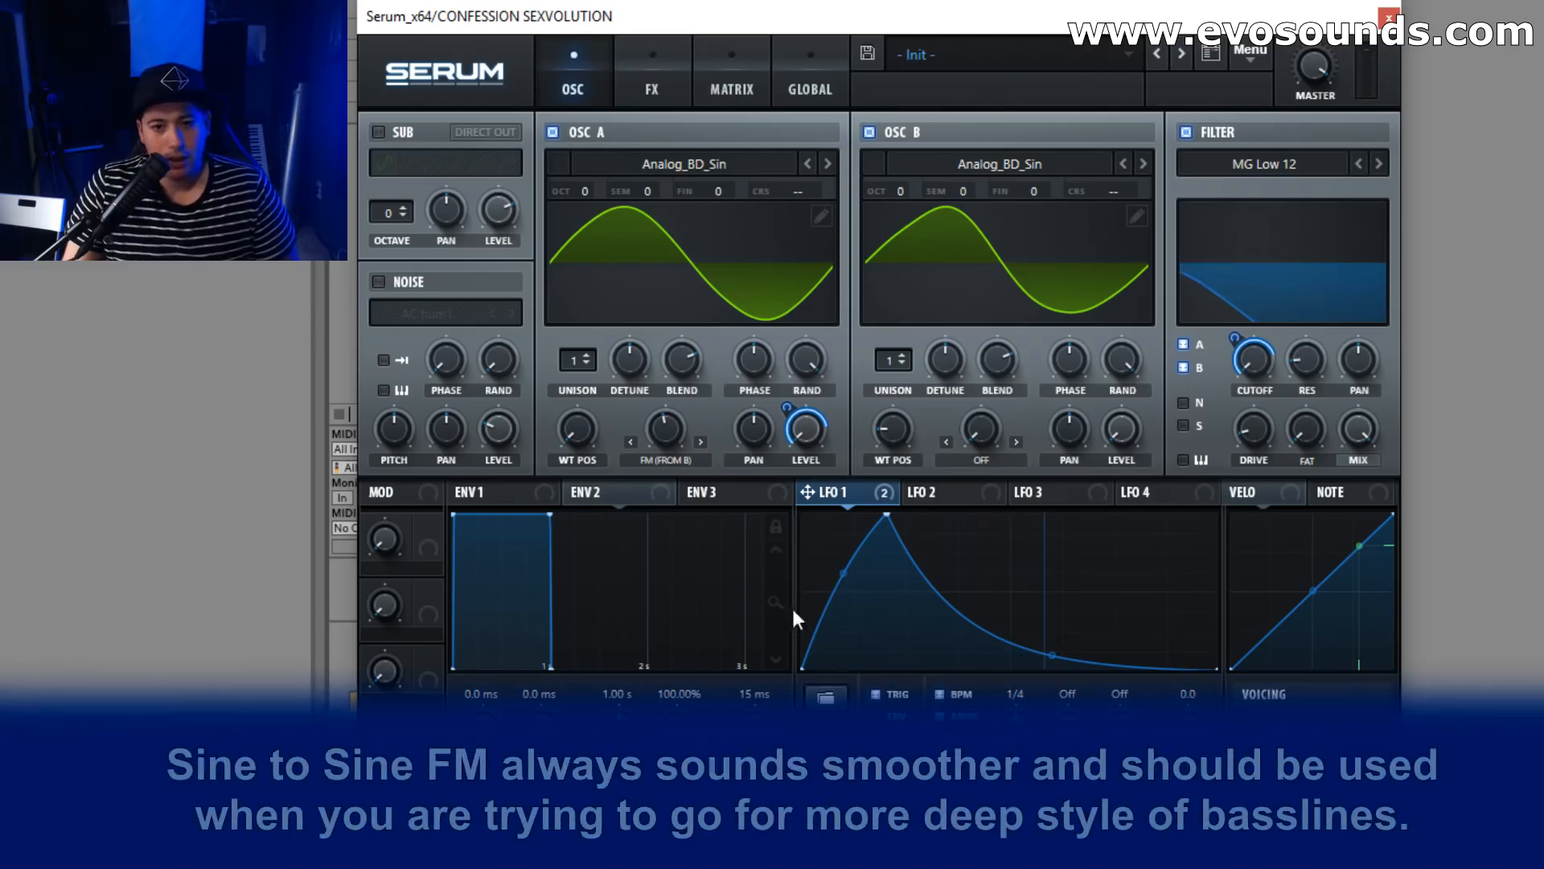
Raise oscillator A's FM amount, then bring it back to just under half.
drag(670, 435, 698, 407)
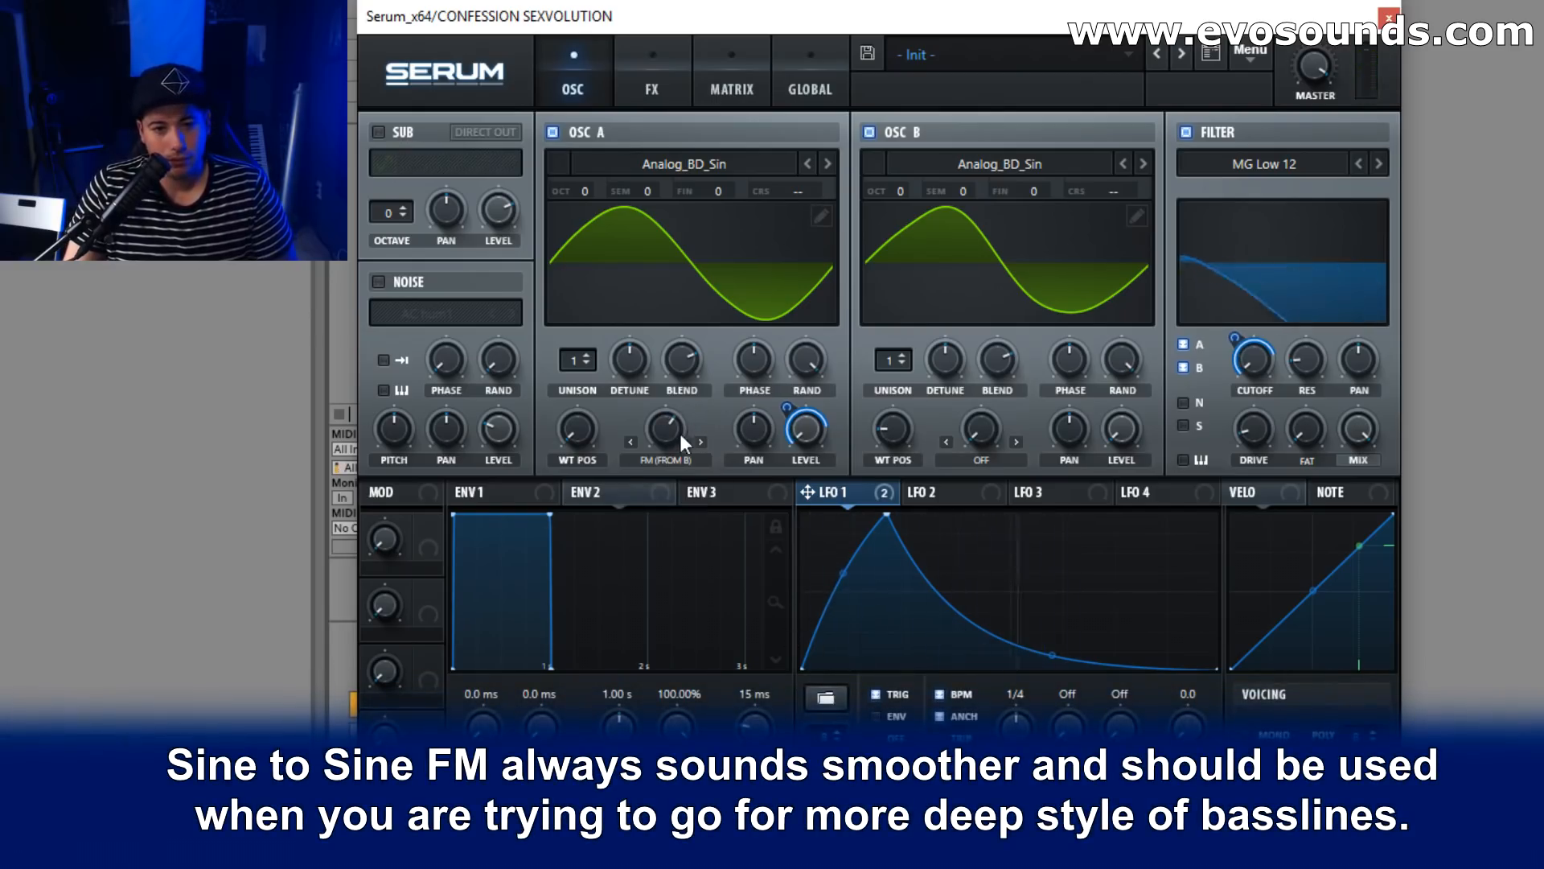
drag(669, 423, 655, 462)
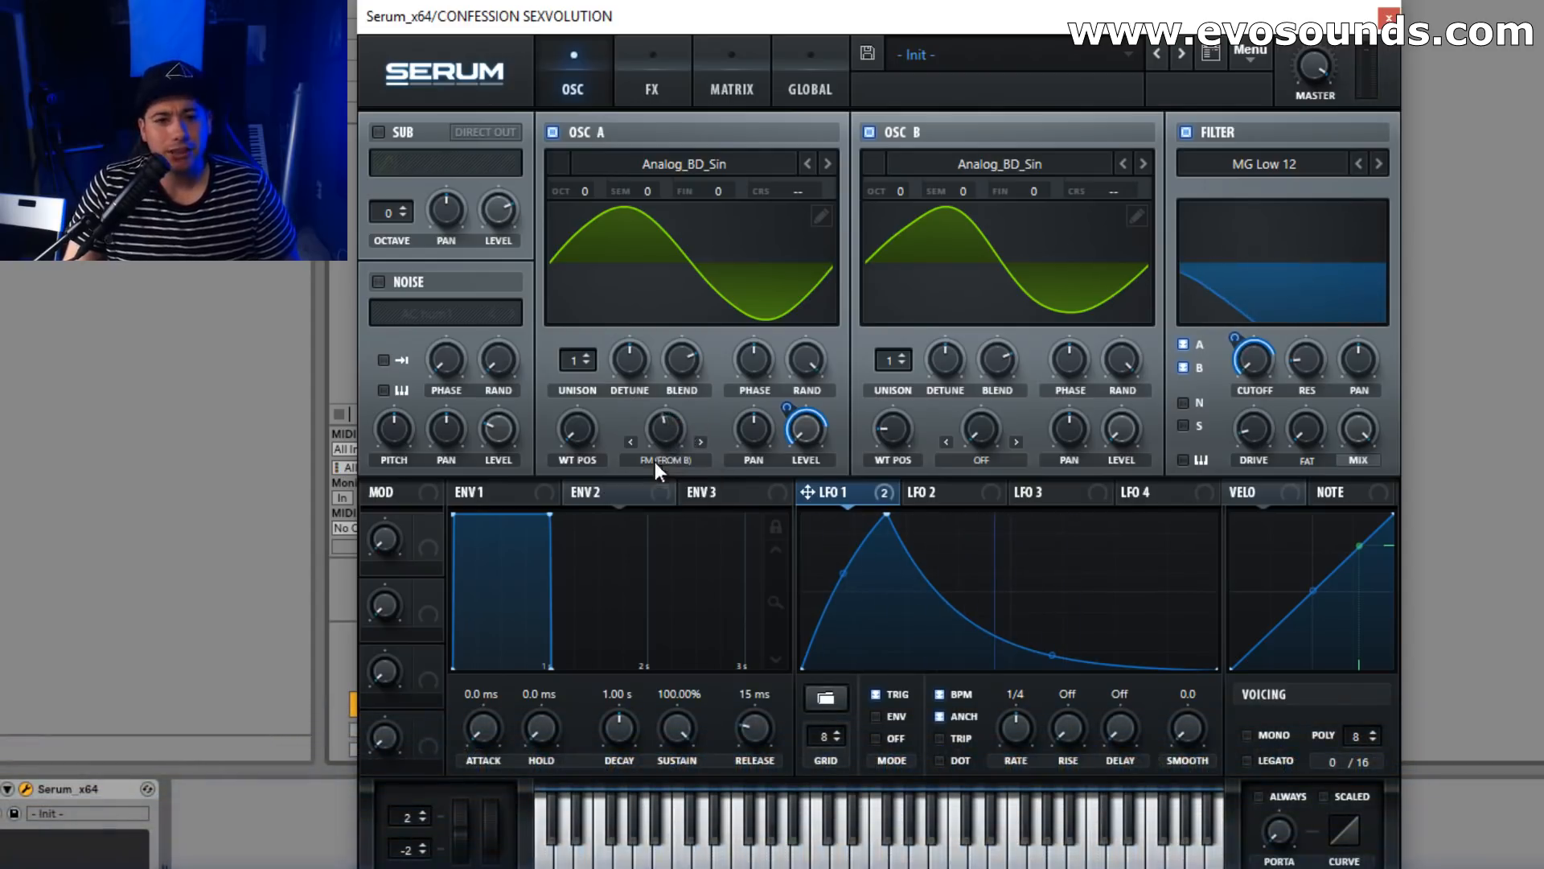
click(652, 84)
click(599, 93)
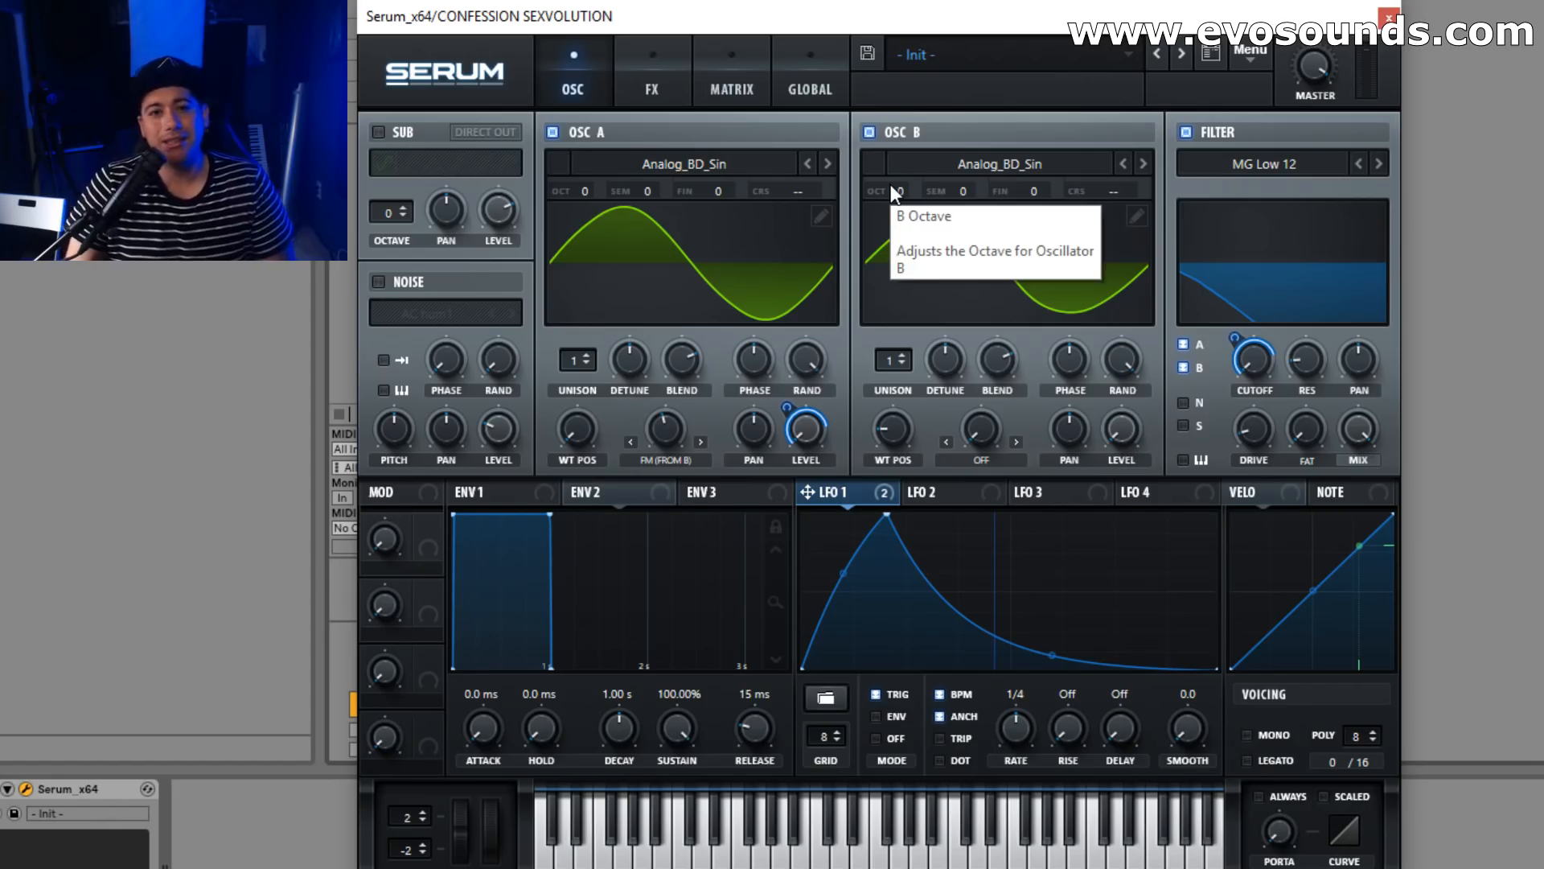
Raise oscillator B's octave to +3, trying +1 and +2 on the way.
drag(899, 193, 915, 186)
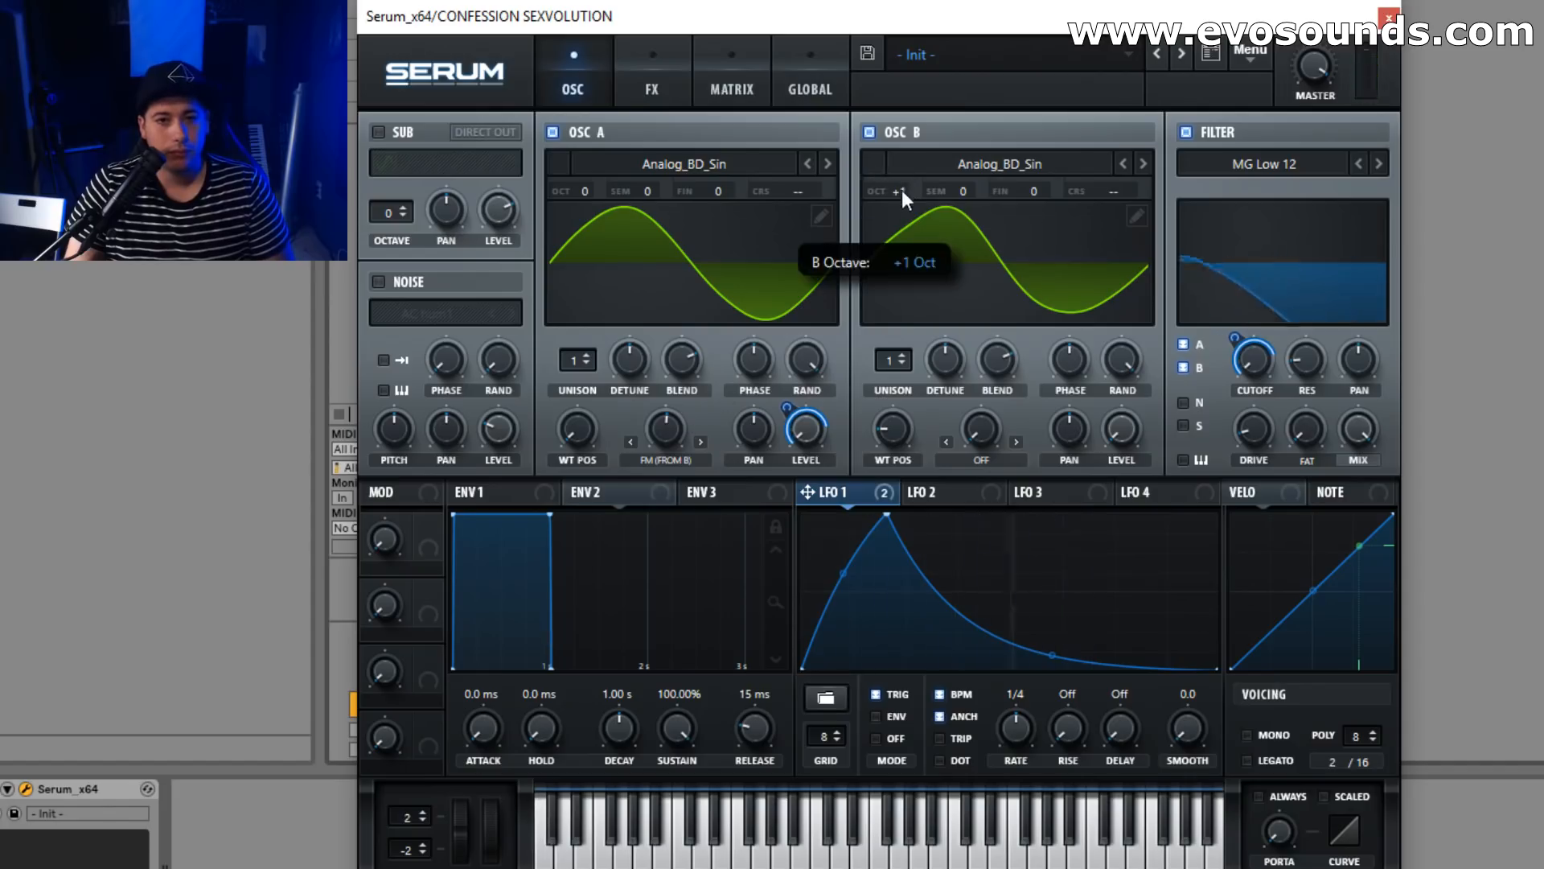
mouse_move(901, 190)
mouse_down()
mouse_move(896, 219)
mouse_move(928, 190)
mouse_up()
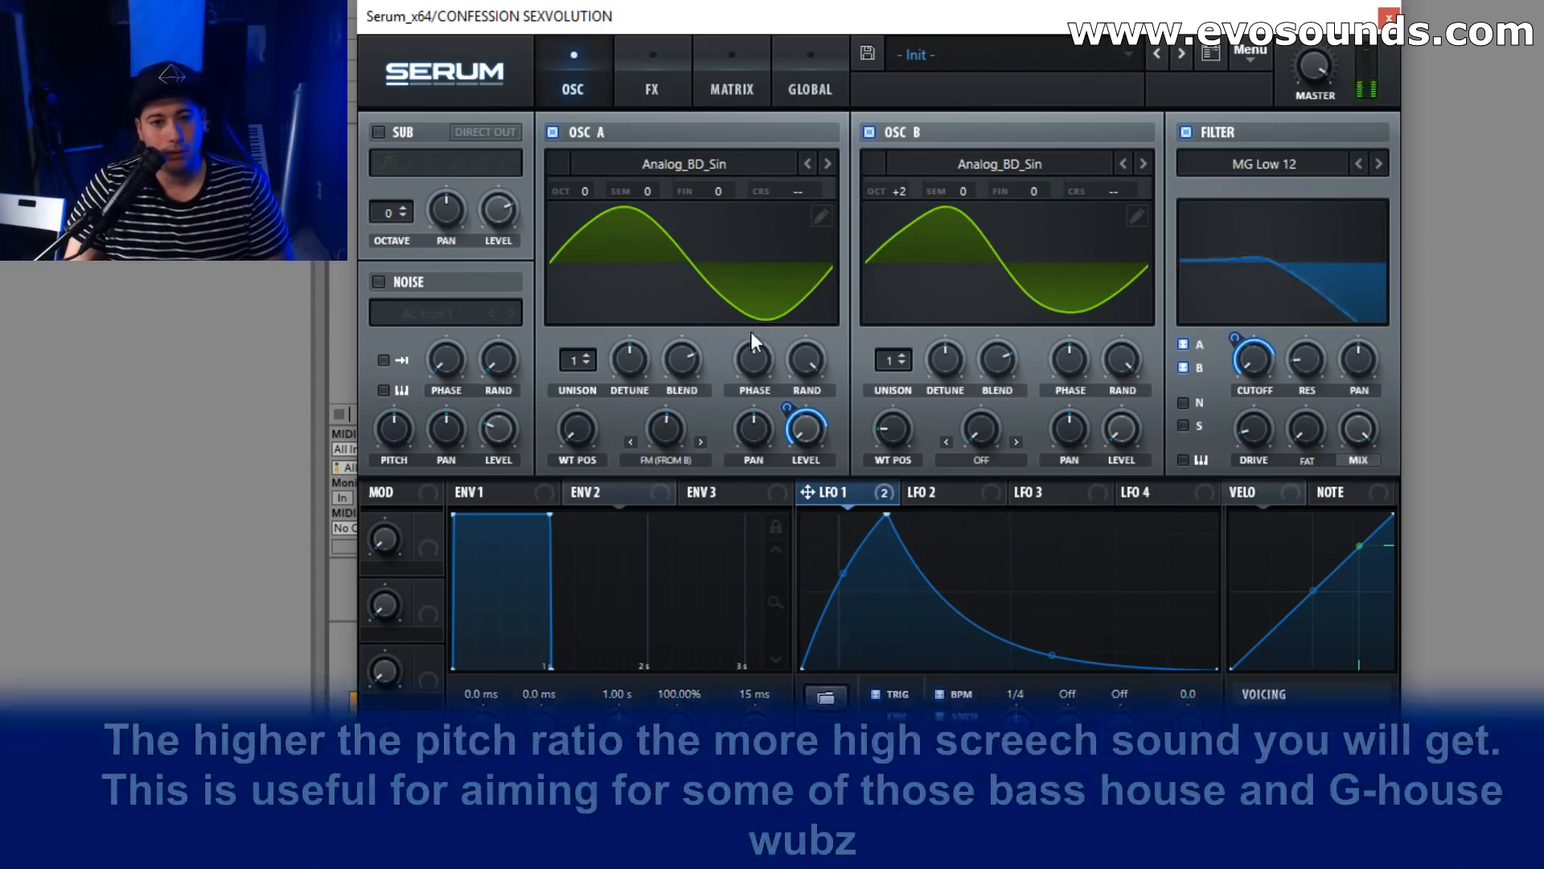
mouse_move(1247, 333)
drag(923, 191, 935, 179)
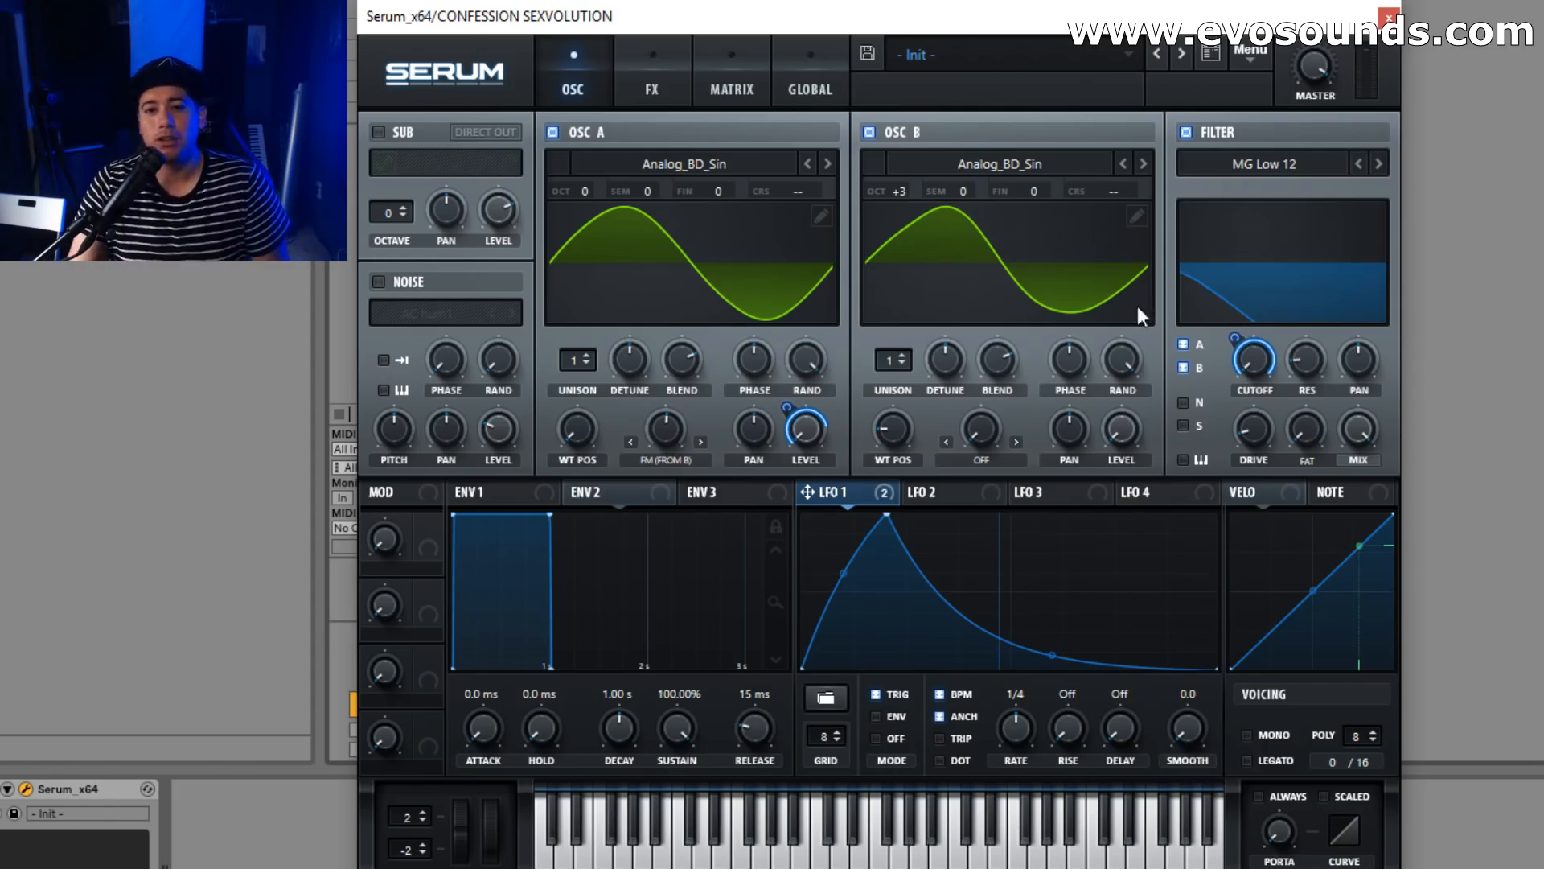
Reduce the depth of LFO 1's modulation on the filter cutoff.
drag(1233, 339, 1205, 354)
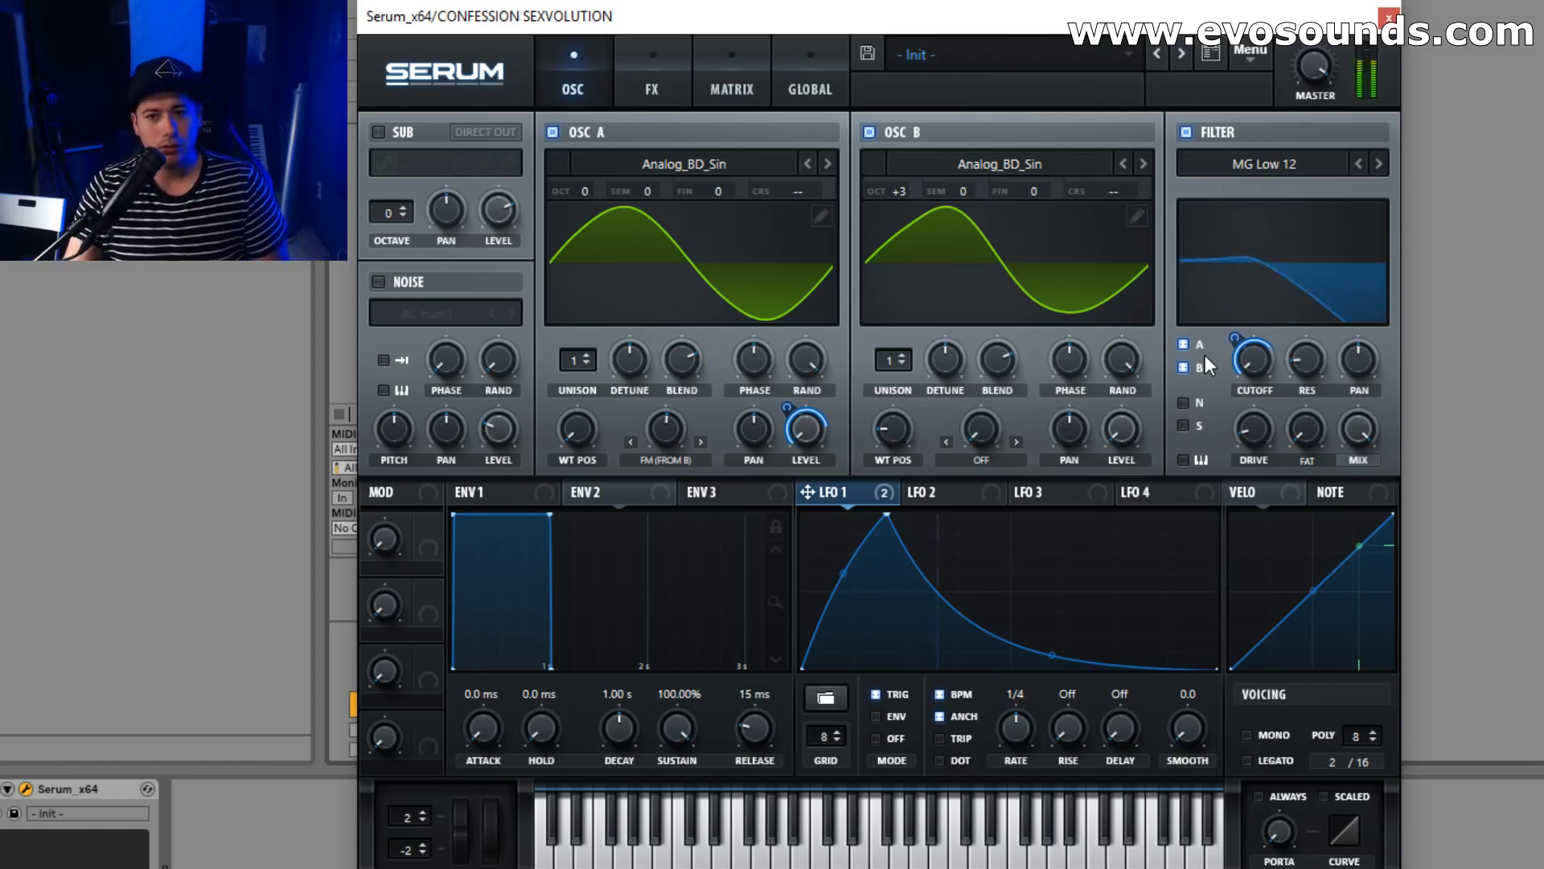
mouse_move(1235, 338)
mouse_down()
mouse_move(1233, 358)
mouse_move(1238, 336)
mouse_up()
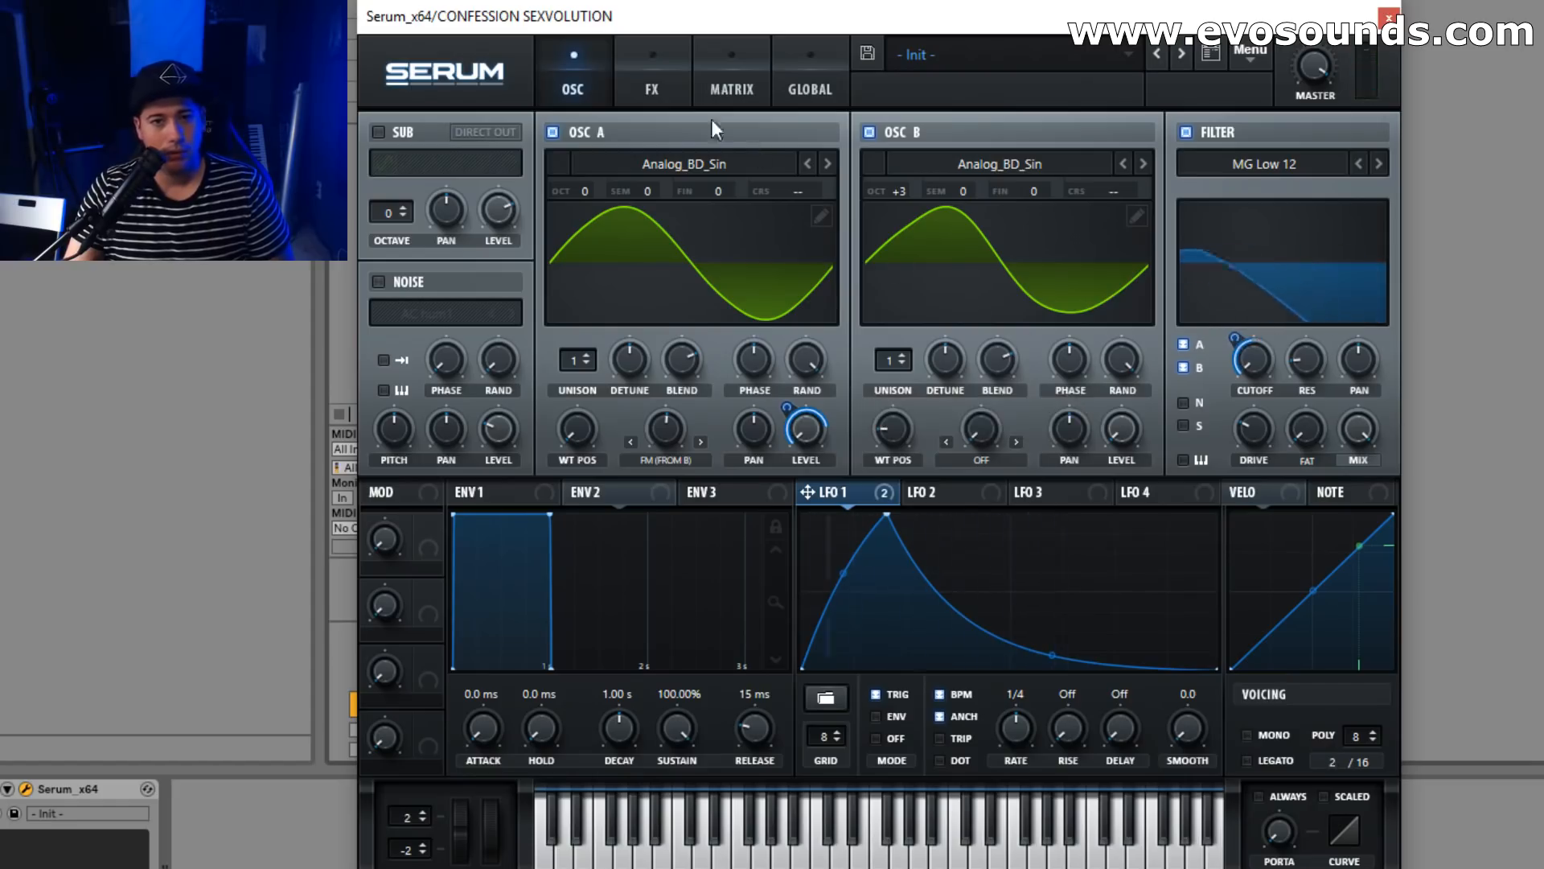
Enable the Hall reverb effect, raise its low cut and lower its mix slightly.
click(652, 80)
click(394, 378)
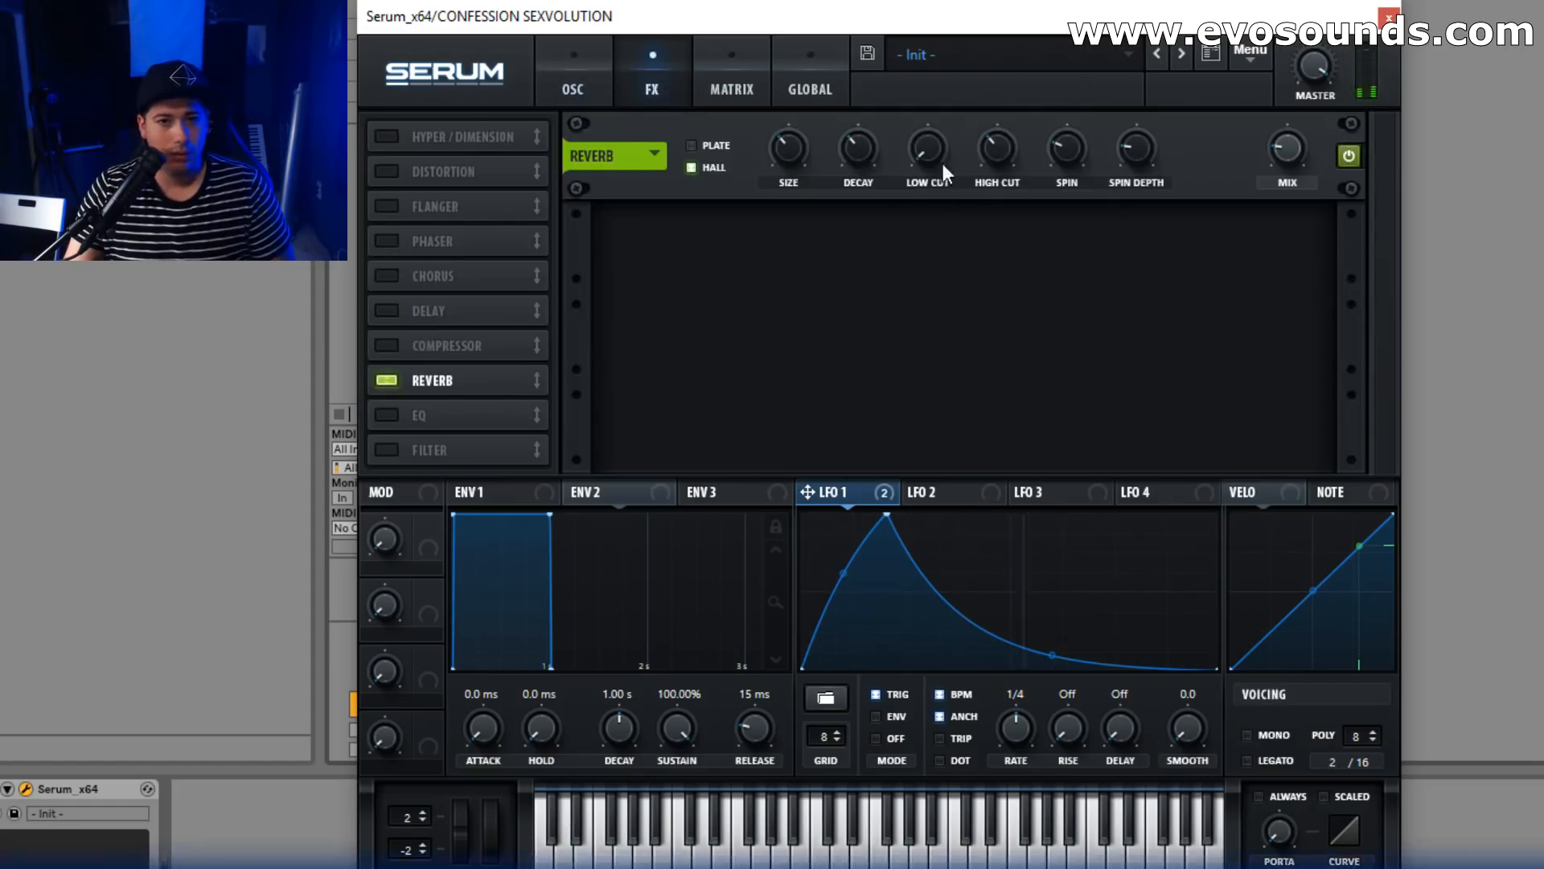
drag(943, 161, 961, 119)
drag(1282, 147, 1274, 161)
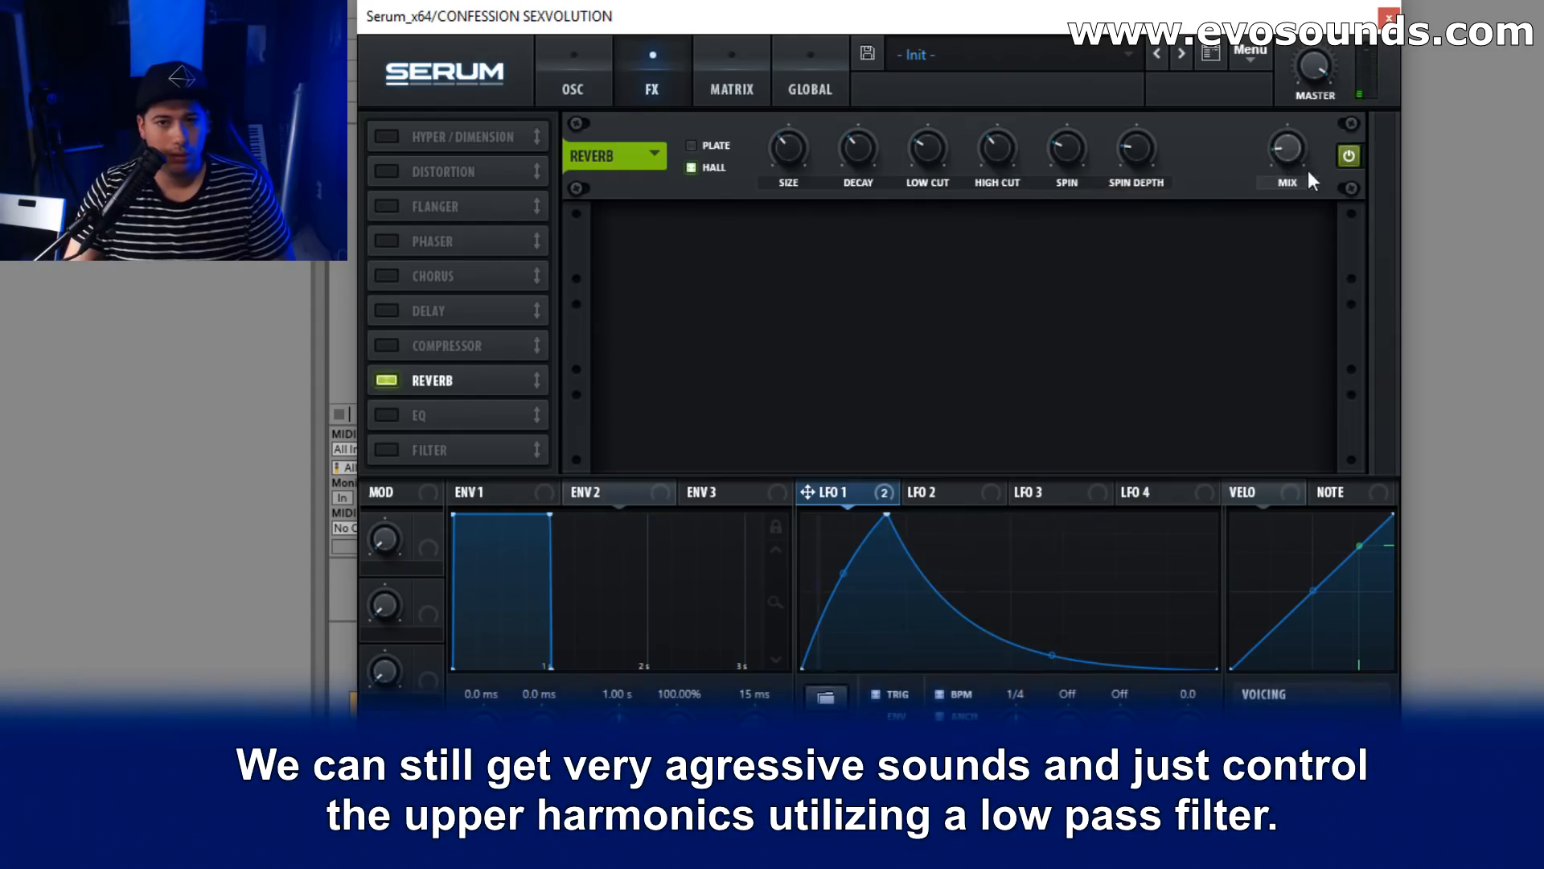
Raise LFO 1's falling curve slightly and adjust the depth of its filter cutoff modulation, trying 93.
drag(1072, 634, 1078, 630)
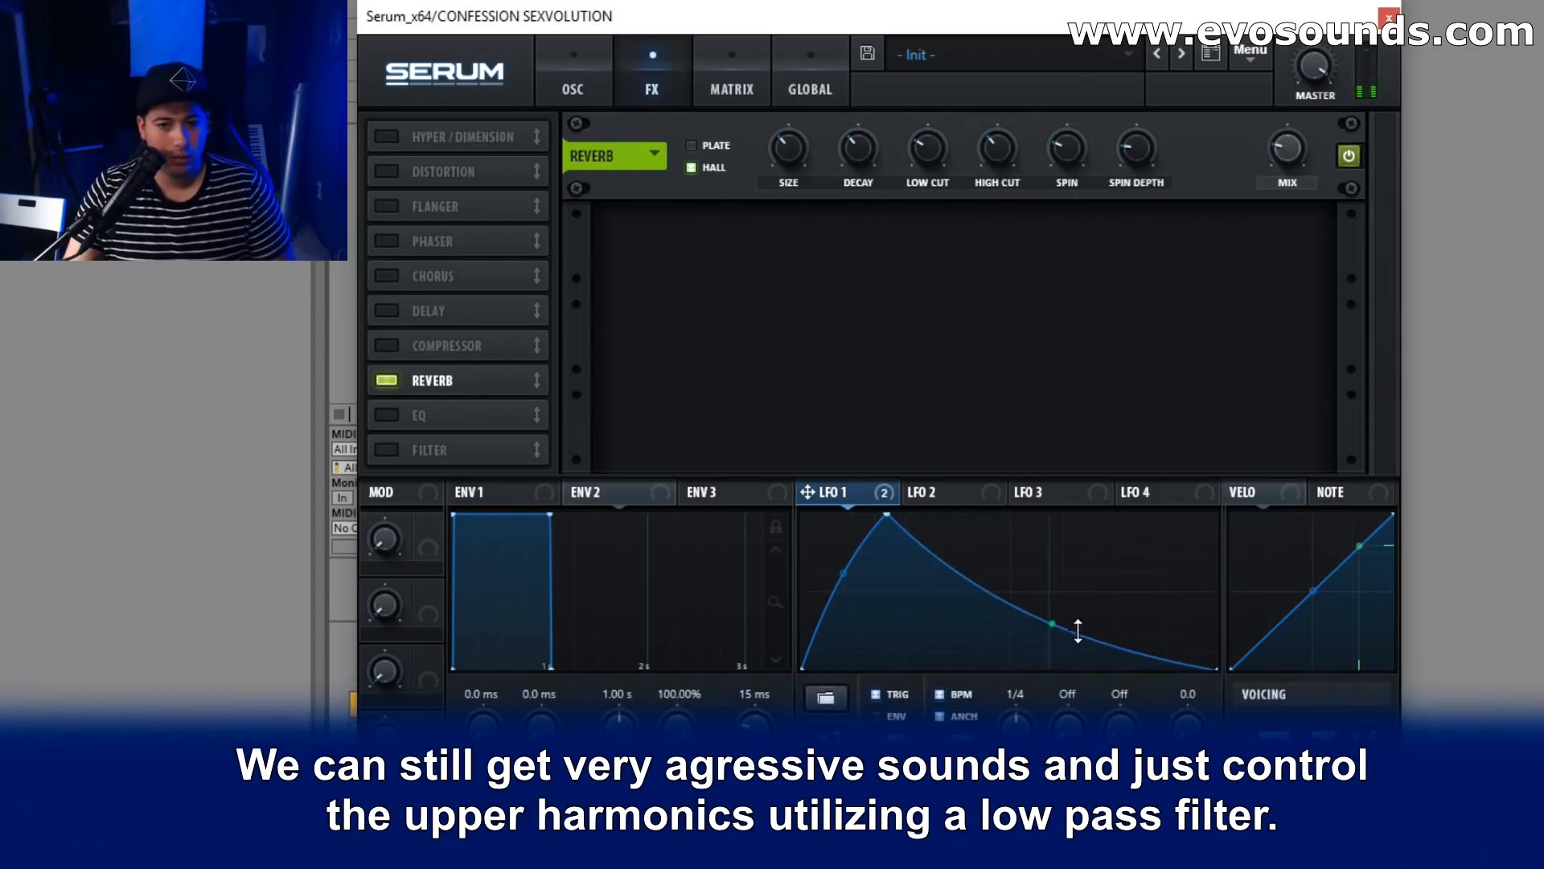
click(572, 85)
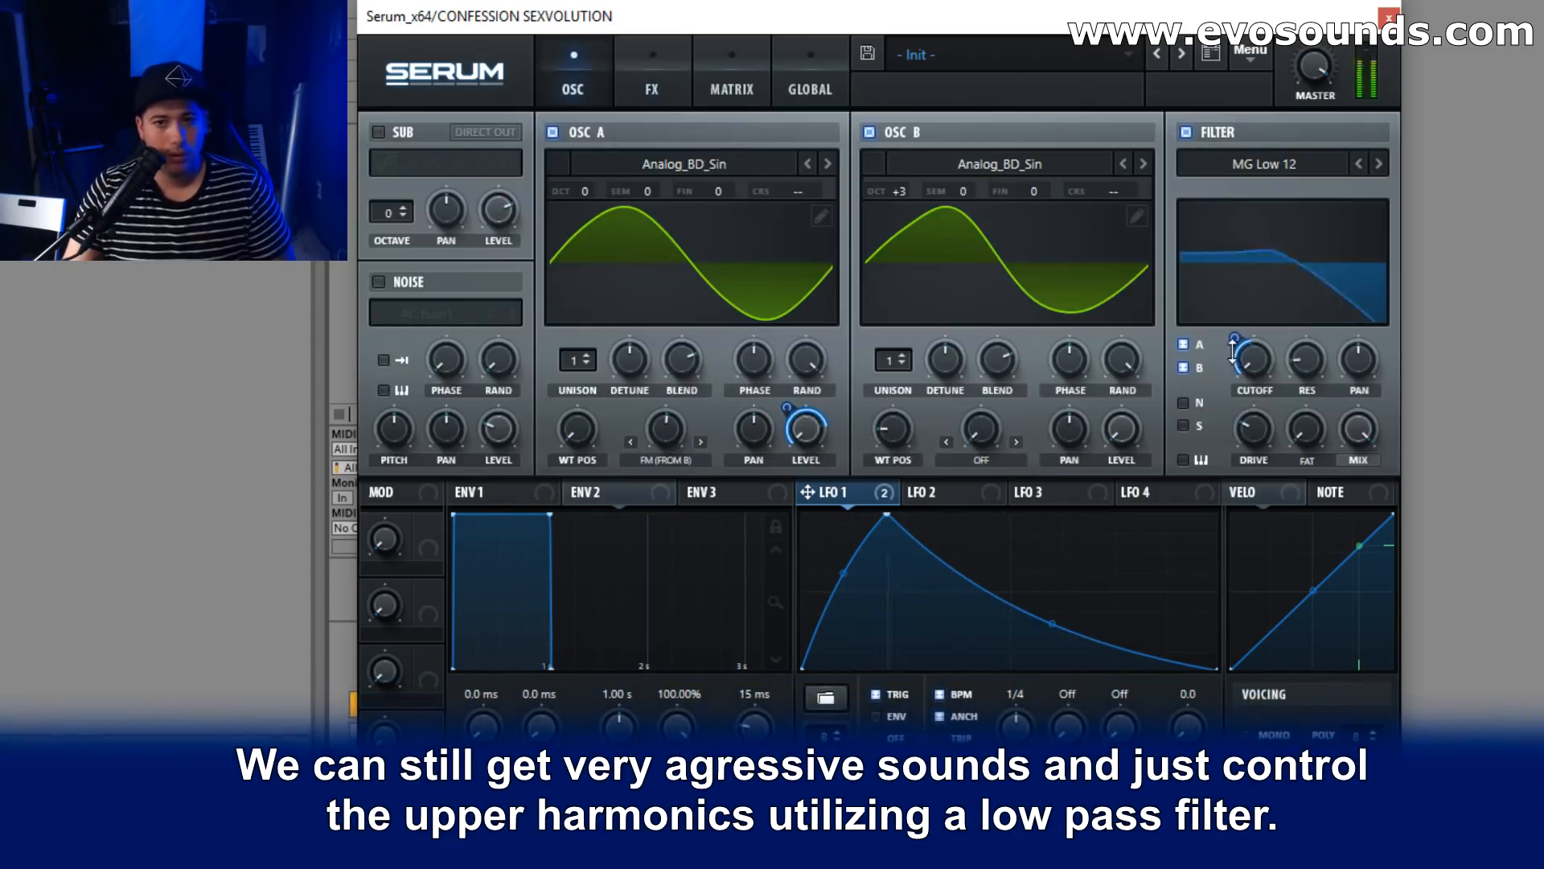
mouse_move(1260, 322)
drag(1259, 322, 1239, 346)
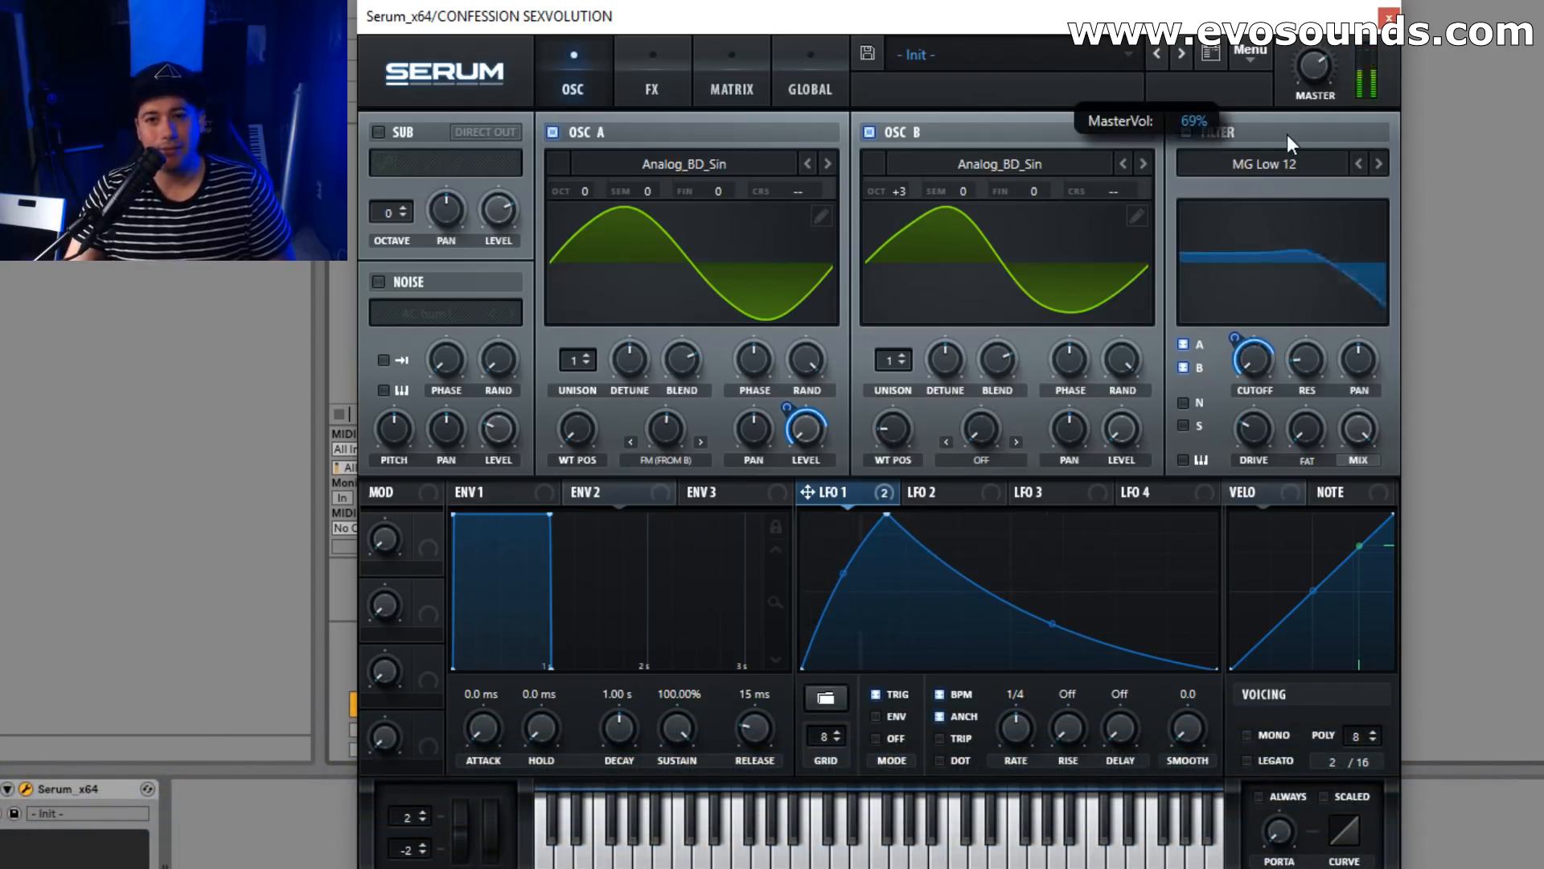
mouse_move(1250, 336)
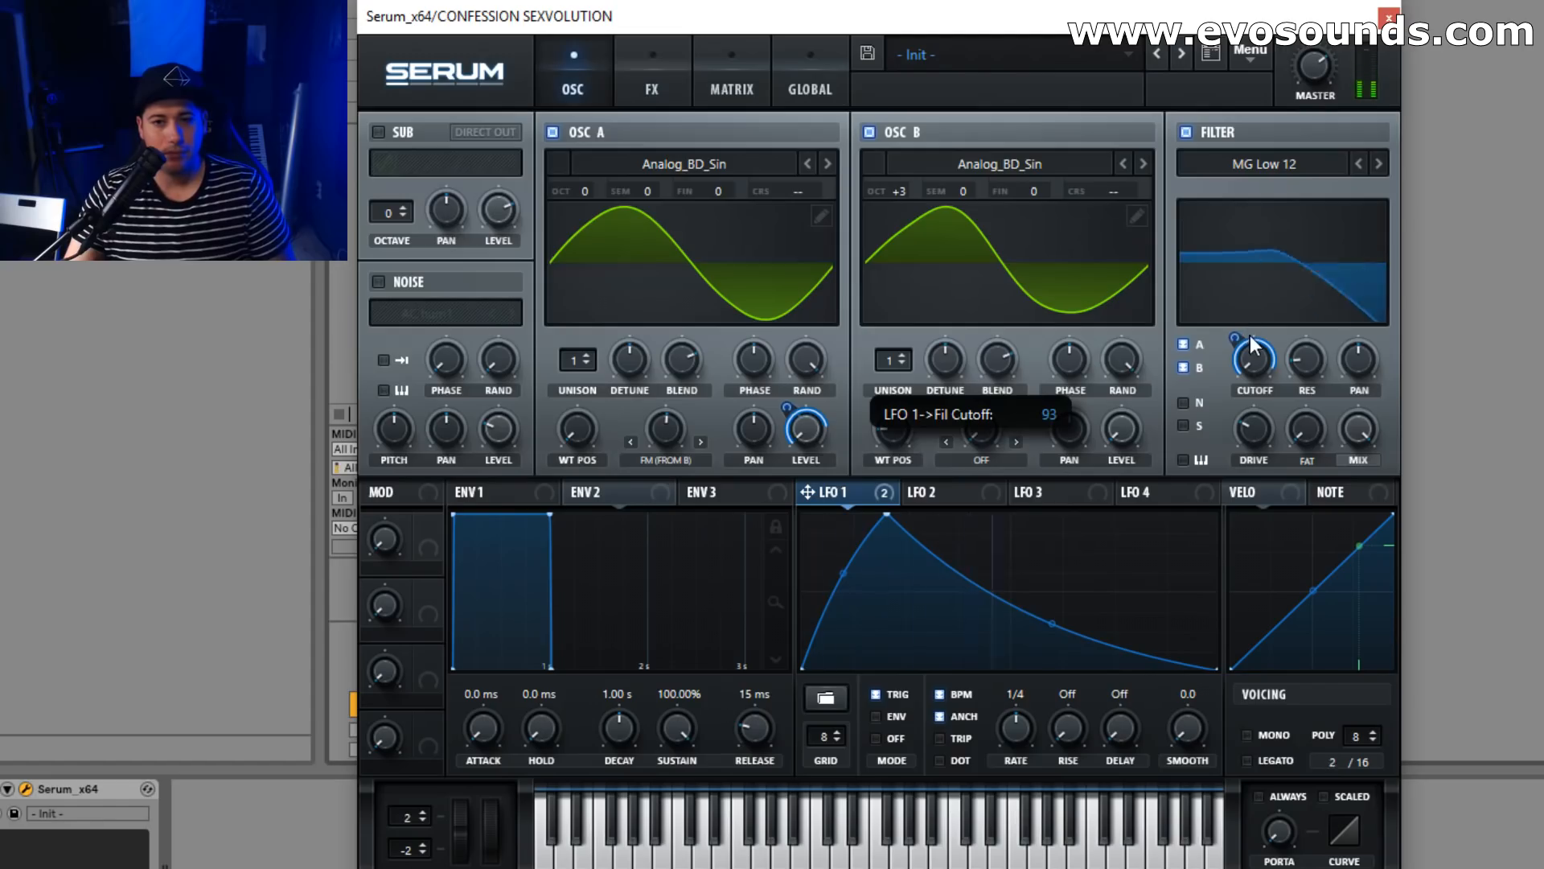
drag(1251, 335, 1250, 333)
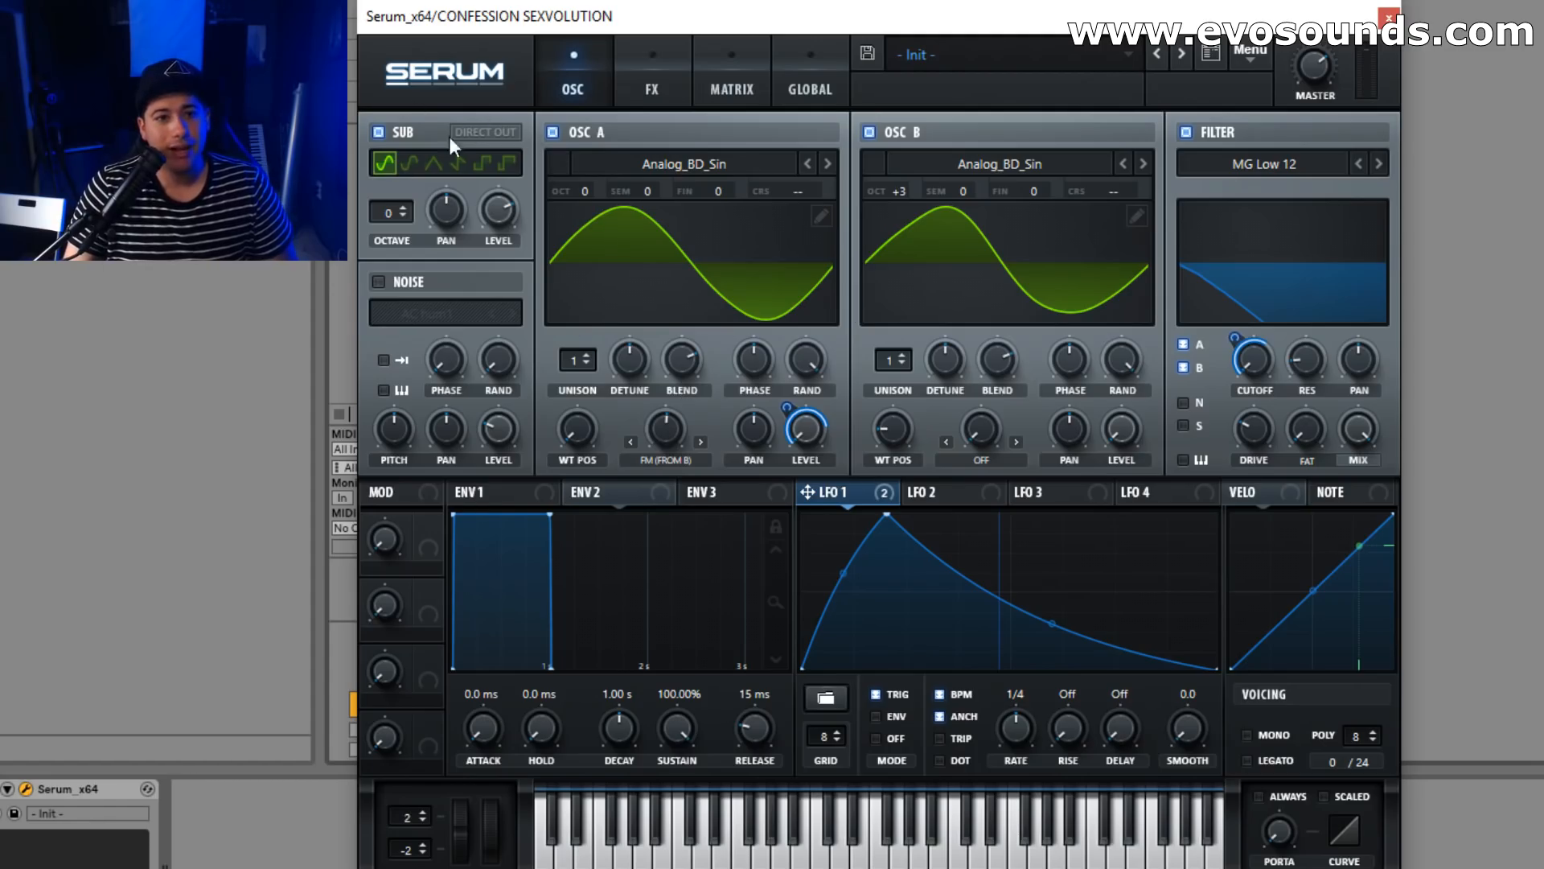
Modulate the sub oscillator's level with LFO 1 and keep the sub on the sine shape after trying the rounded and triangle shapes.
click(392, 166)
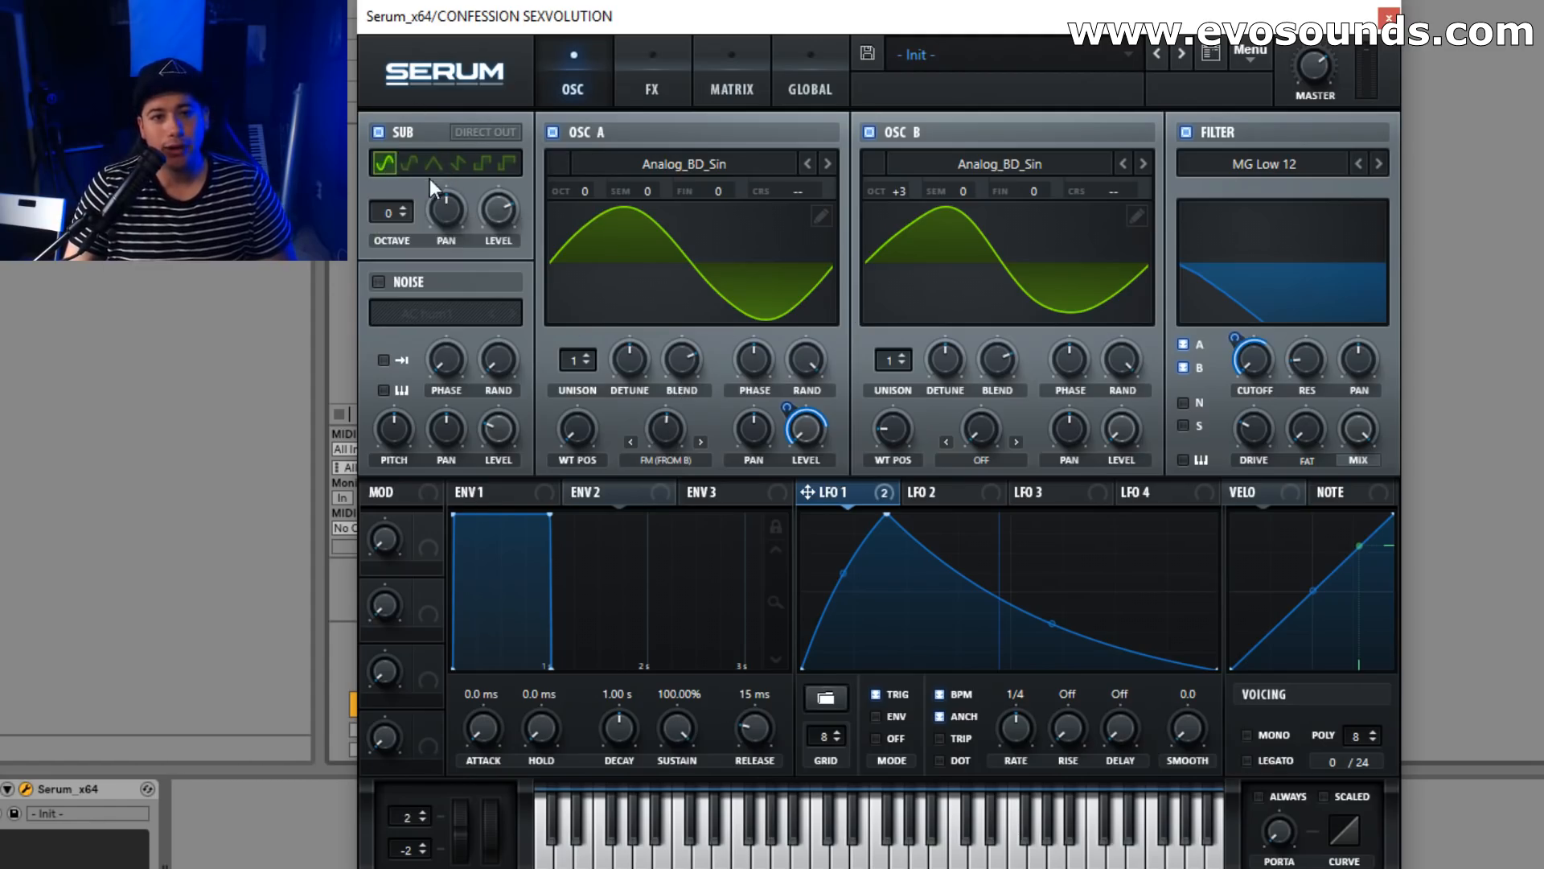
click(437, 160)
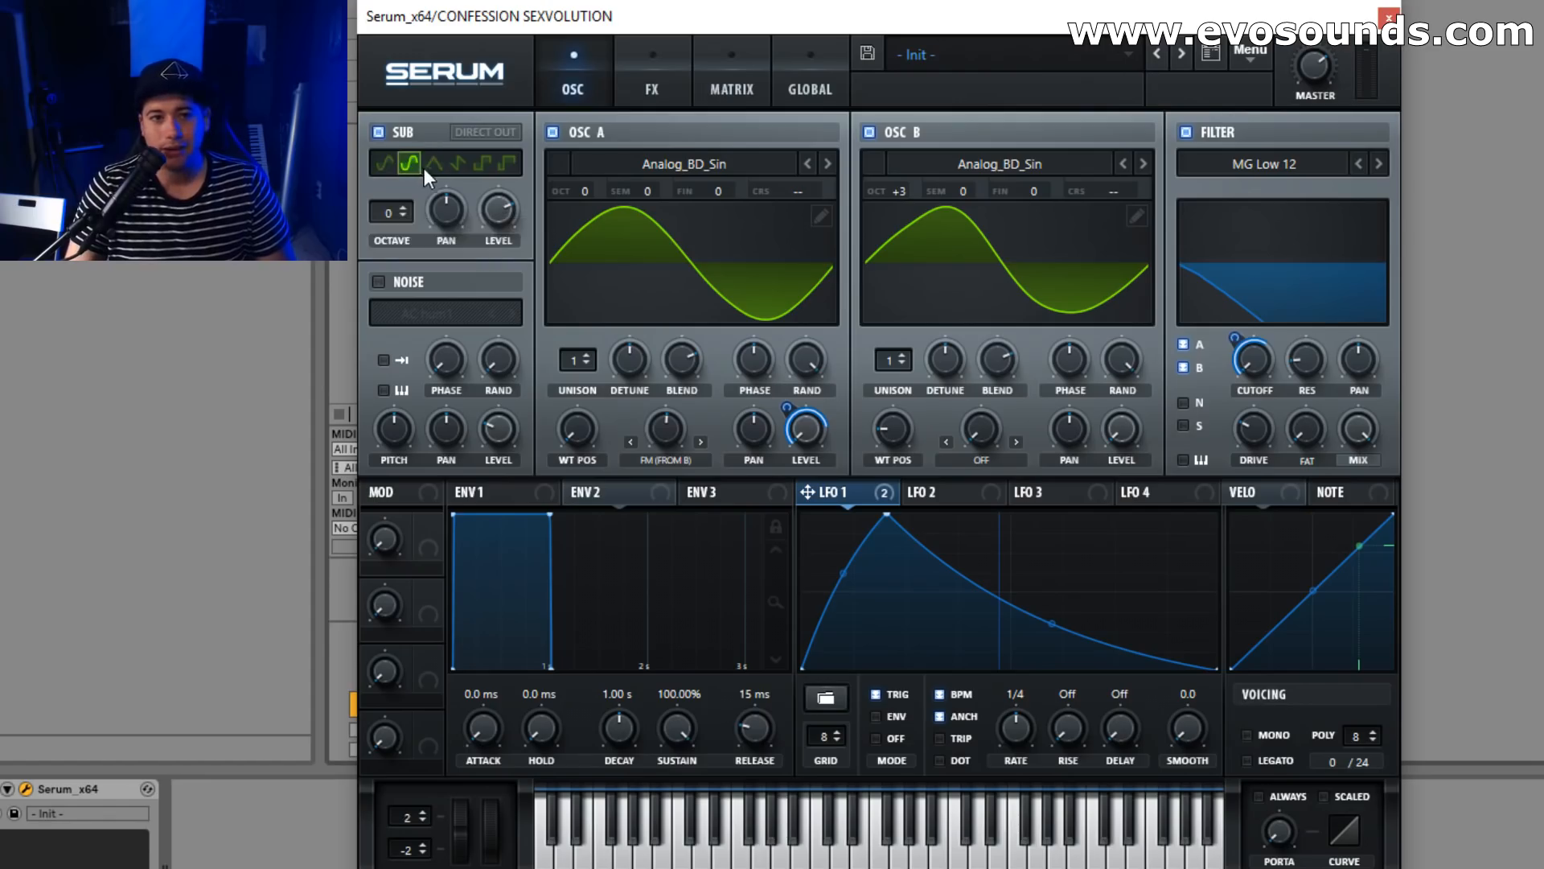
drag(490, 219, 774, 573)
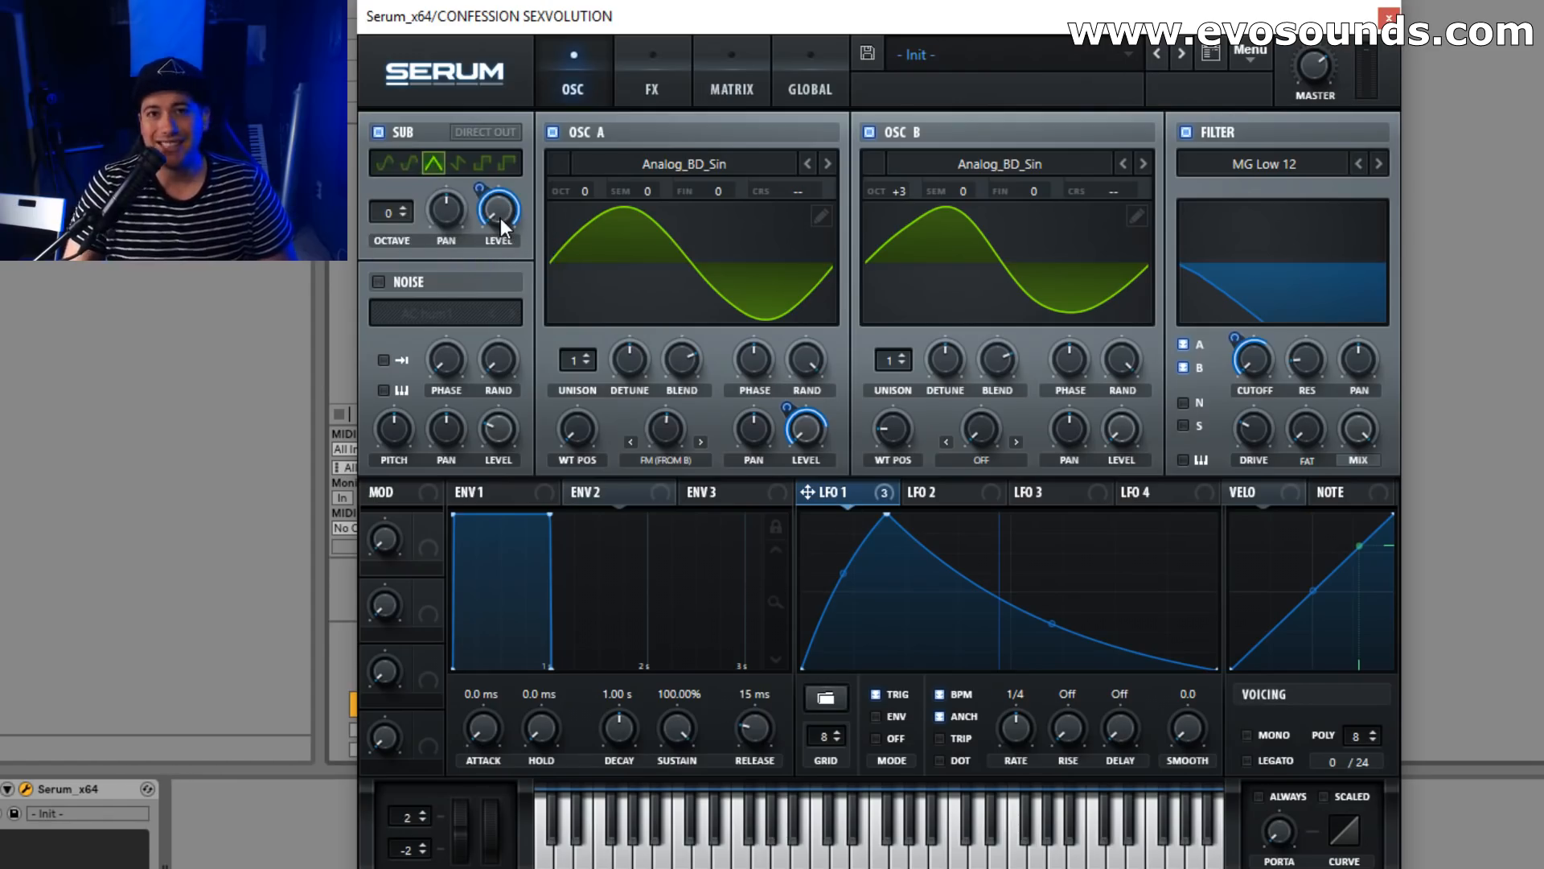
click(386, 163)
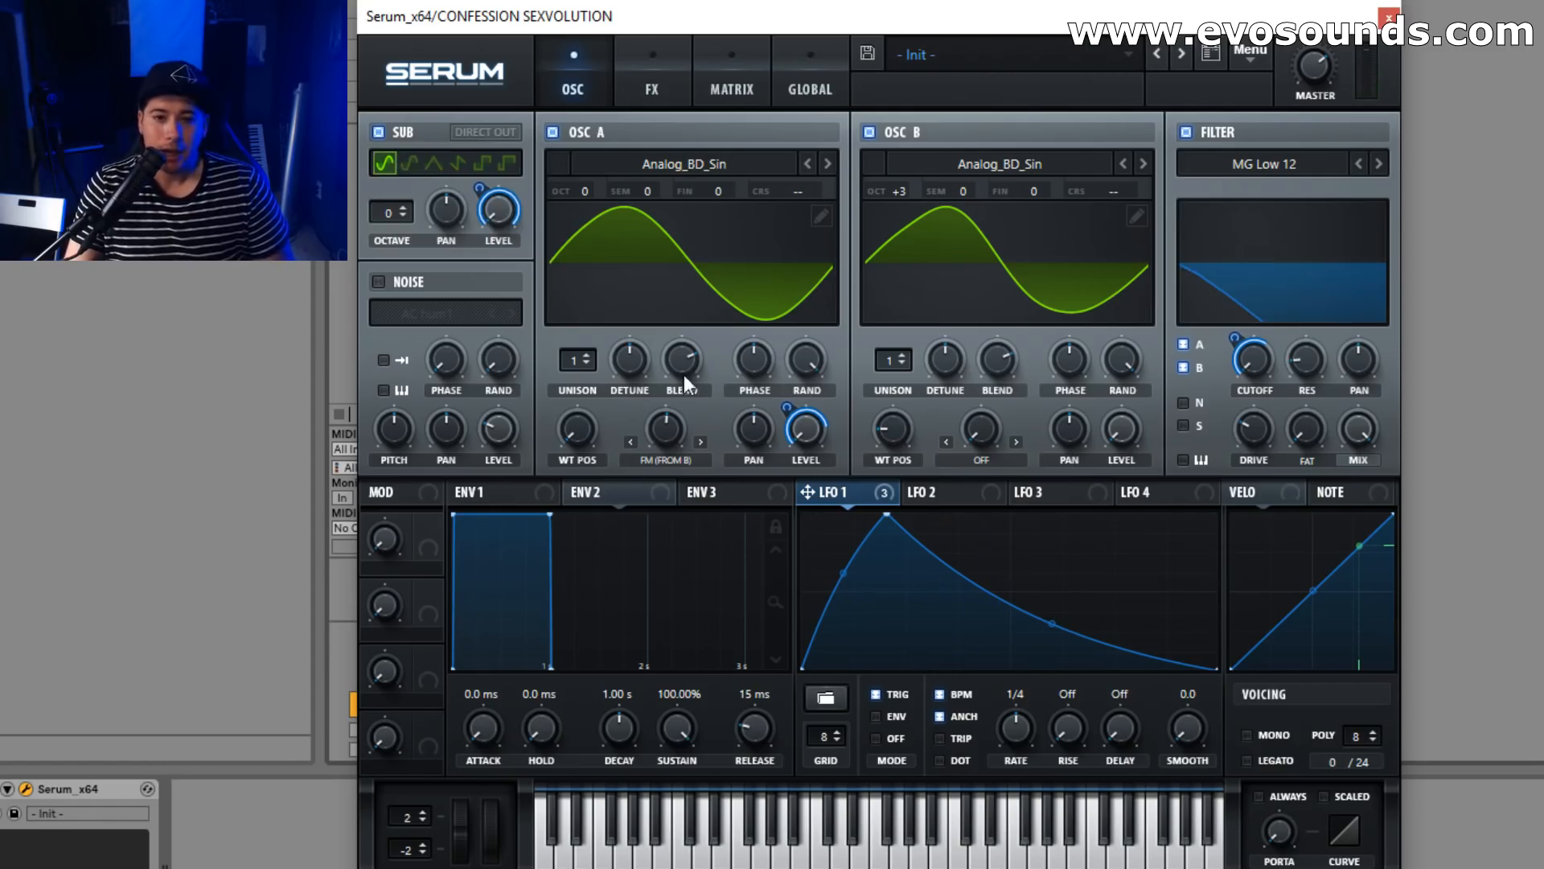
Switch LFO 1 to ENV mode with a gently convex falling curve, and lower oscillator B's octave to +1.
drag(1030, 725, 954, 724)
click(890, 720)
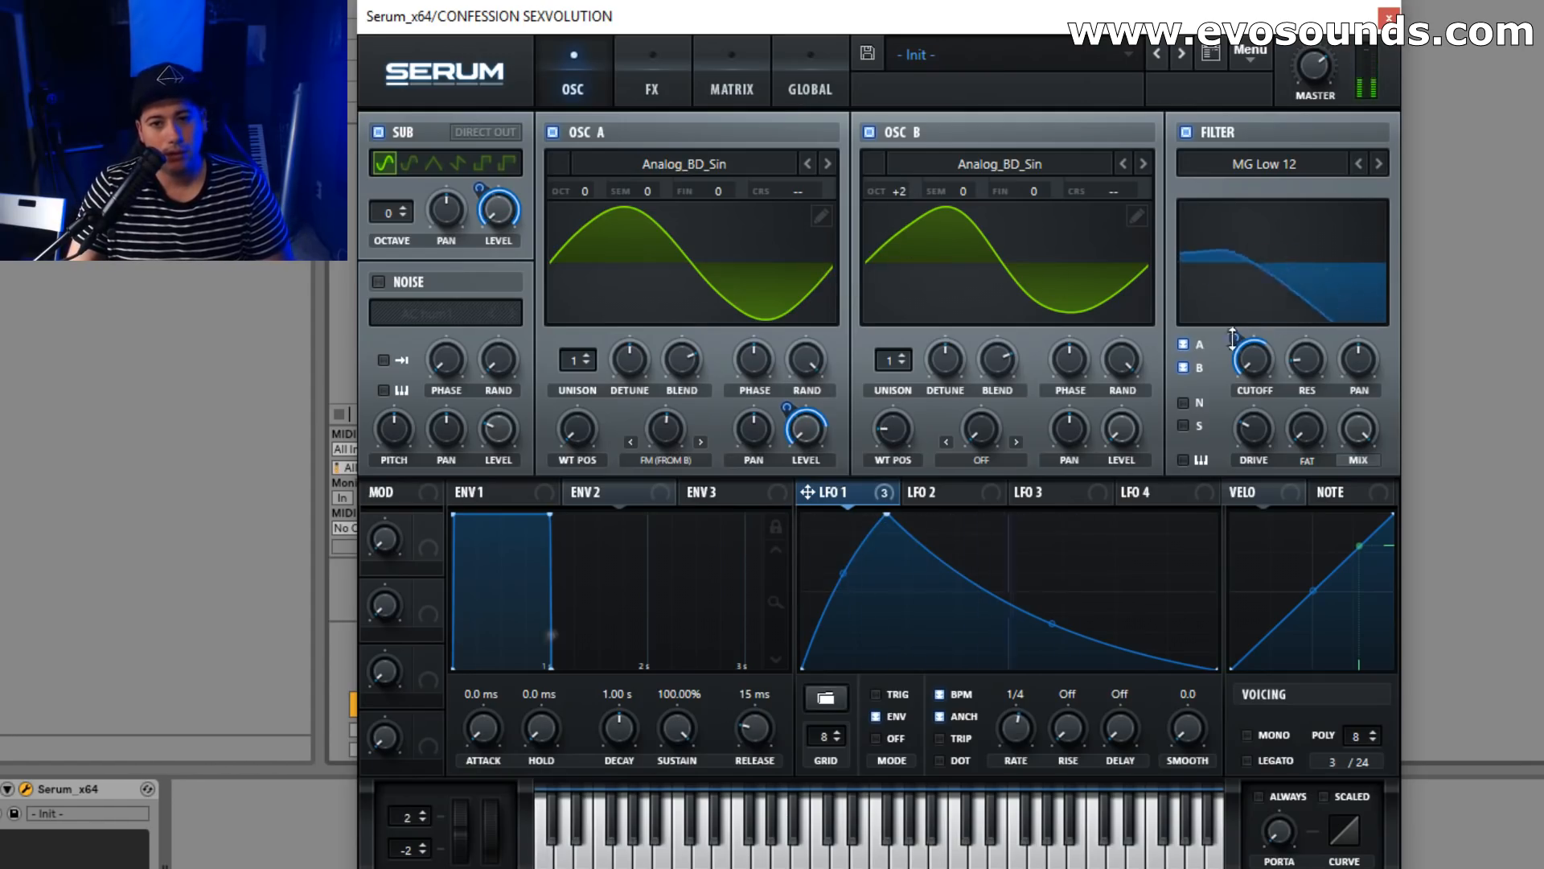
drag(1045, 624, 1085, 583)
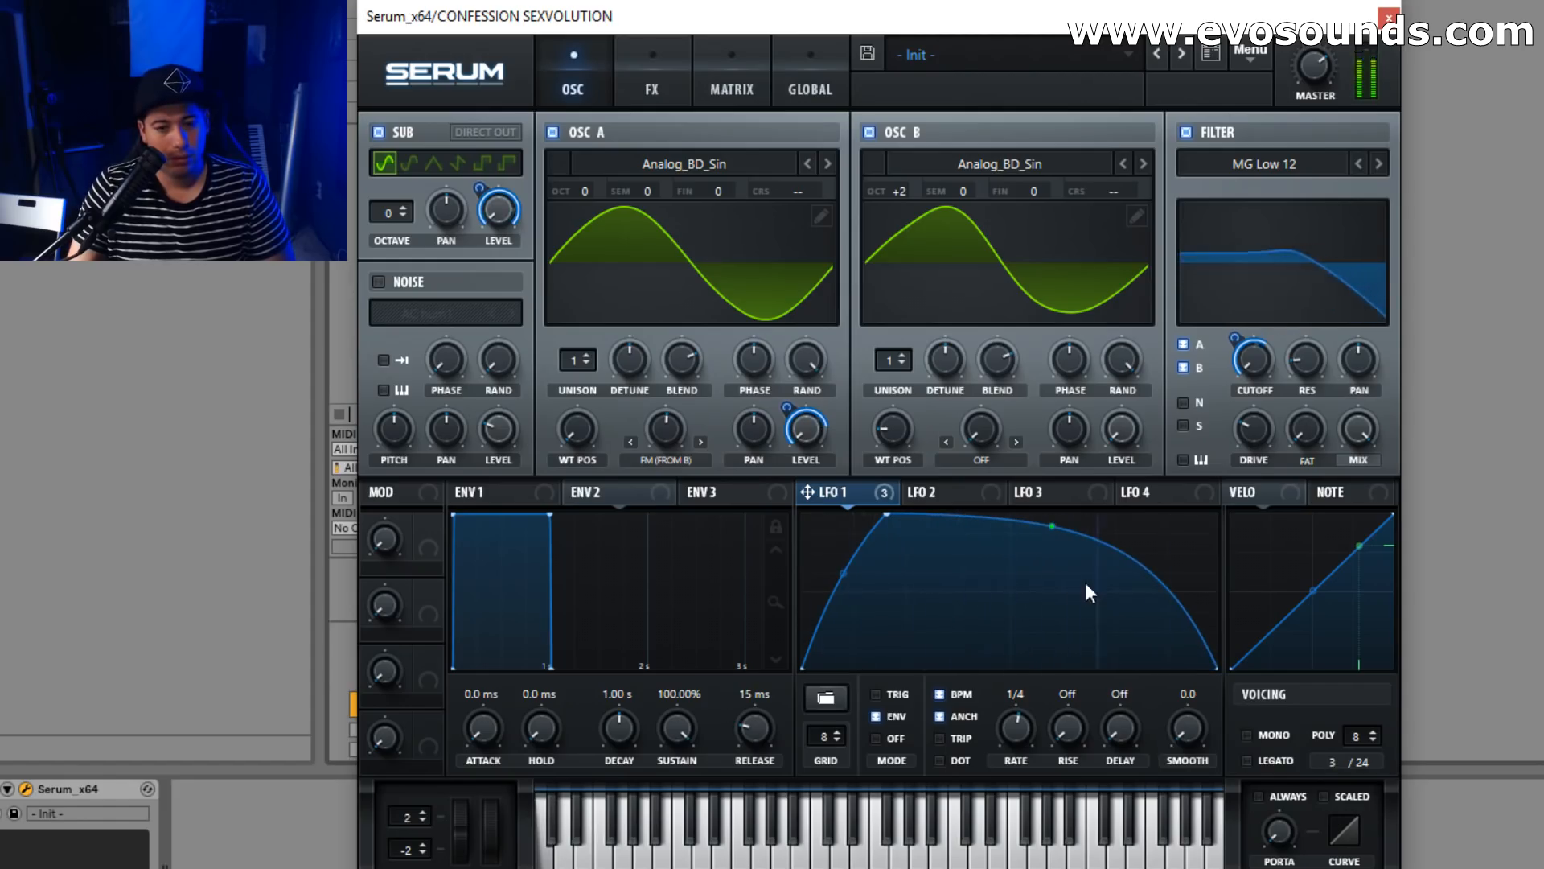
scroll(874, 193, down, 1)
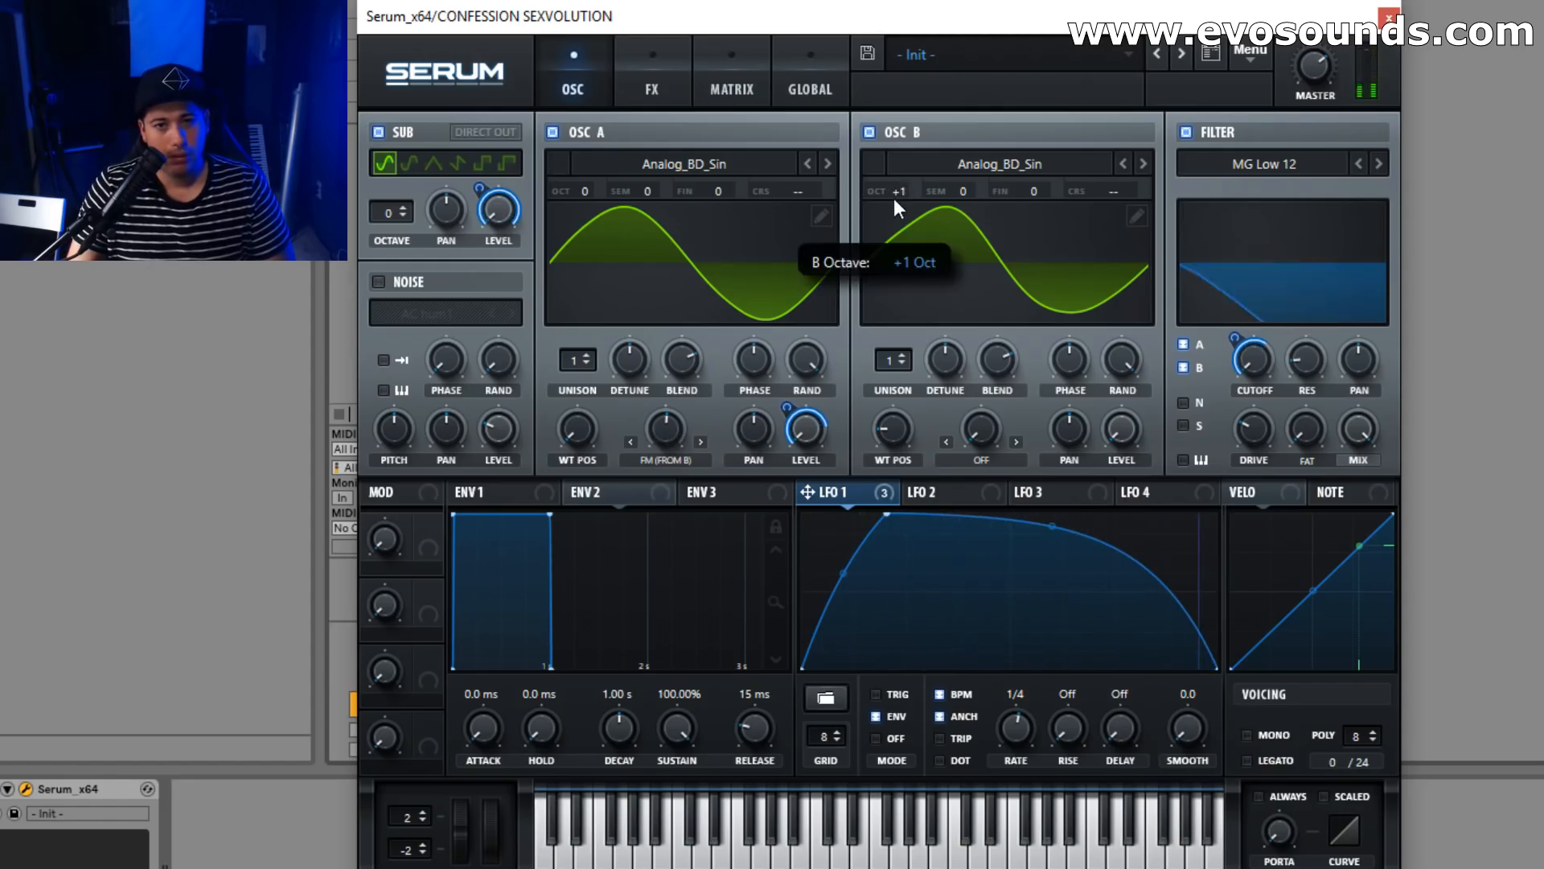
drag(1059, 518, 1034, 543)
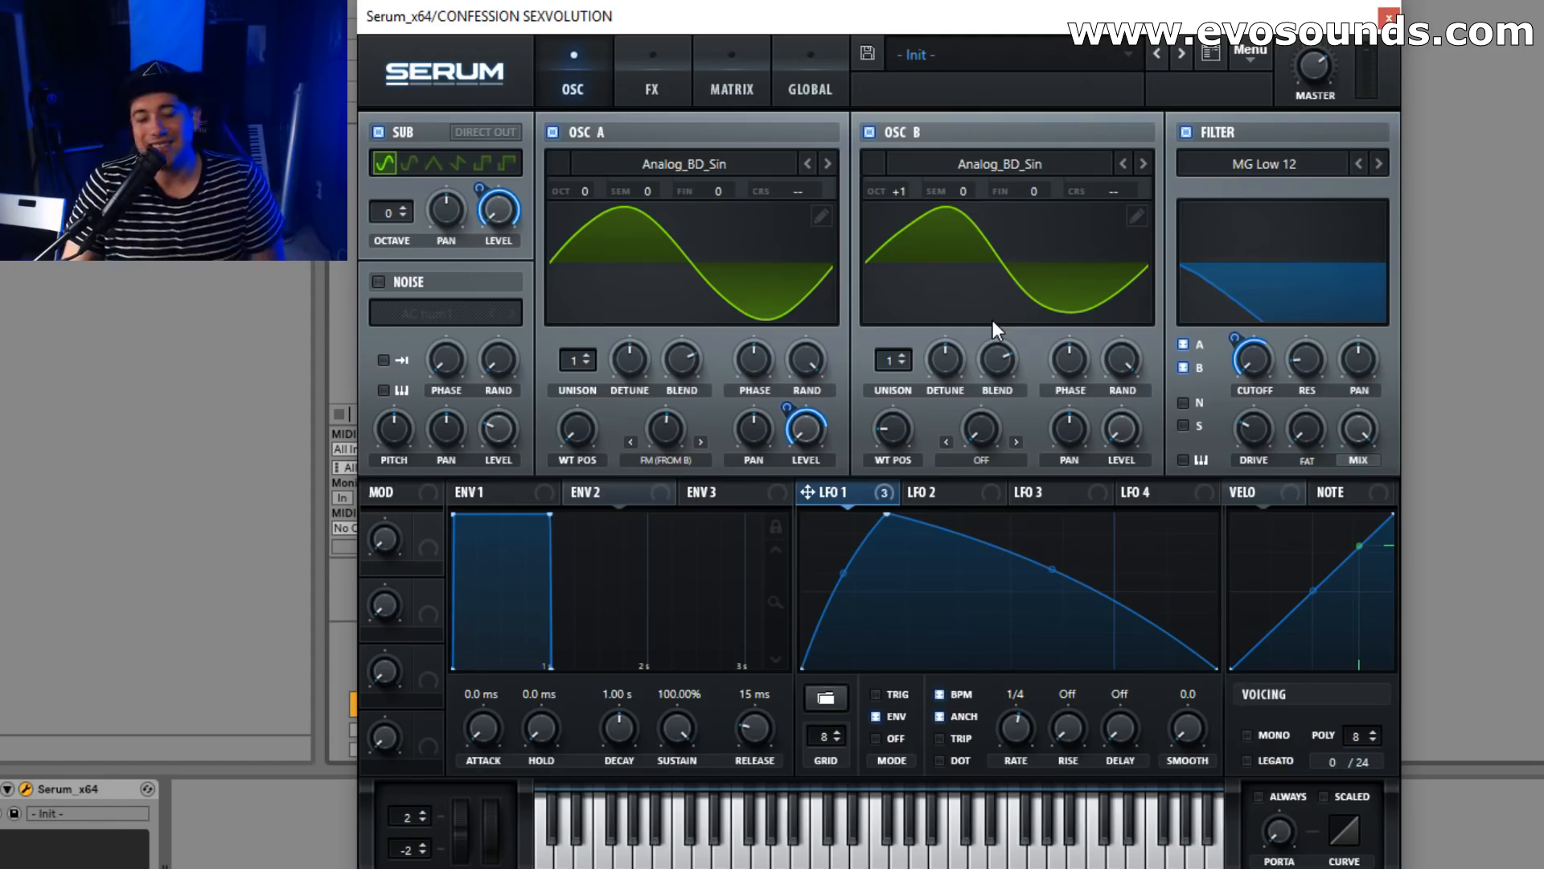
Load the Analog wavetable Basic Shapes into oscillator B and lower its octave to 0.
click(961, 181)
mouse_move(984, 188)
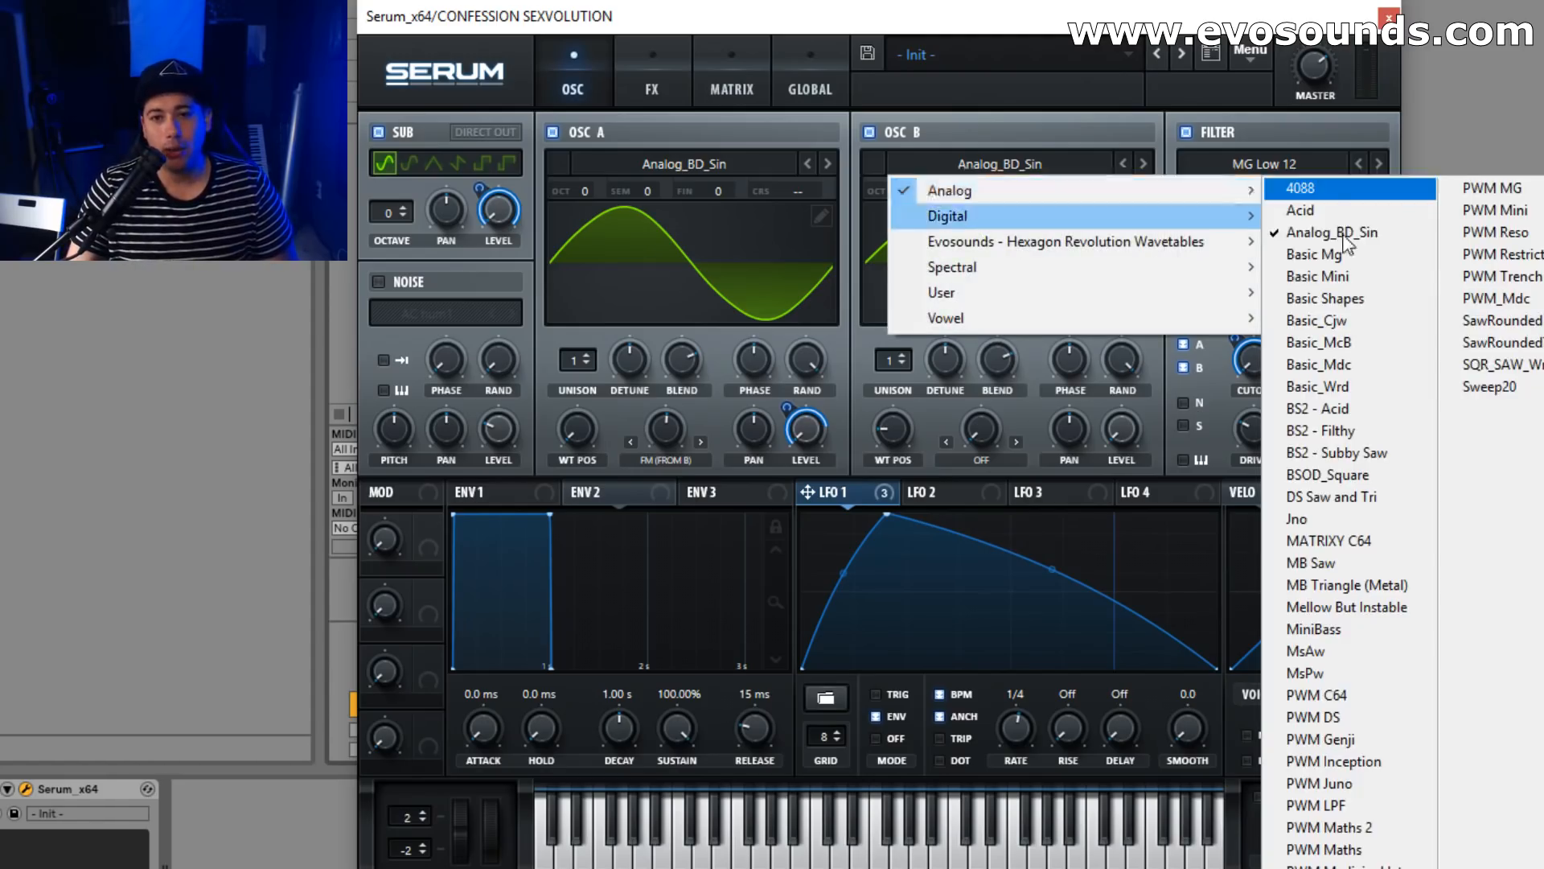
click(1400, 300)
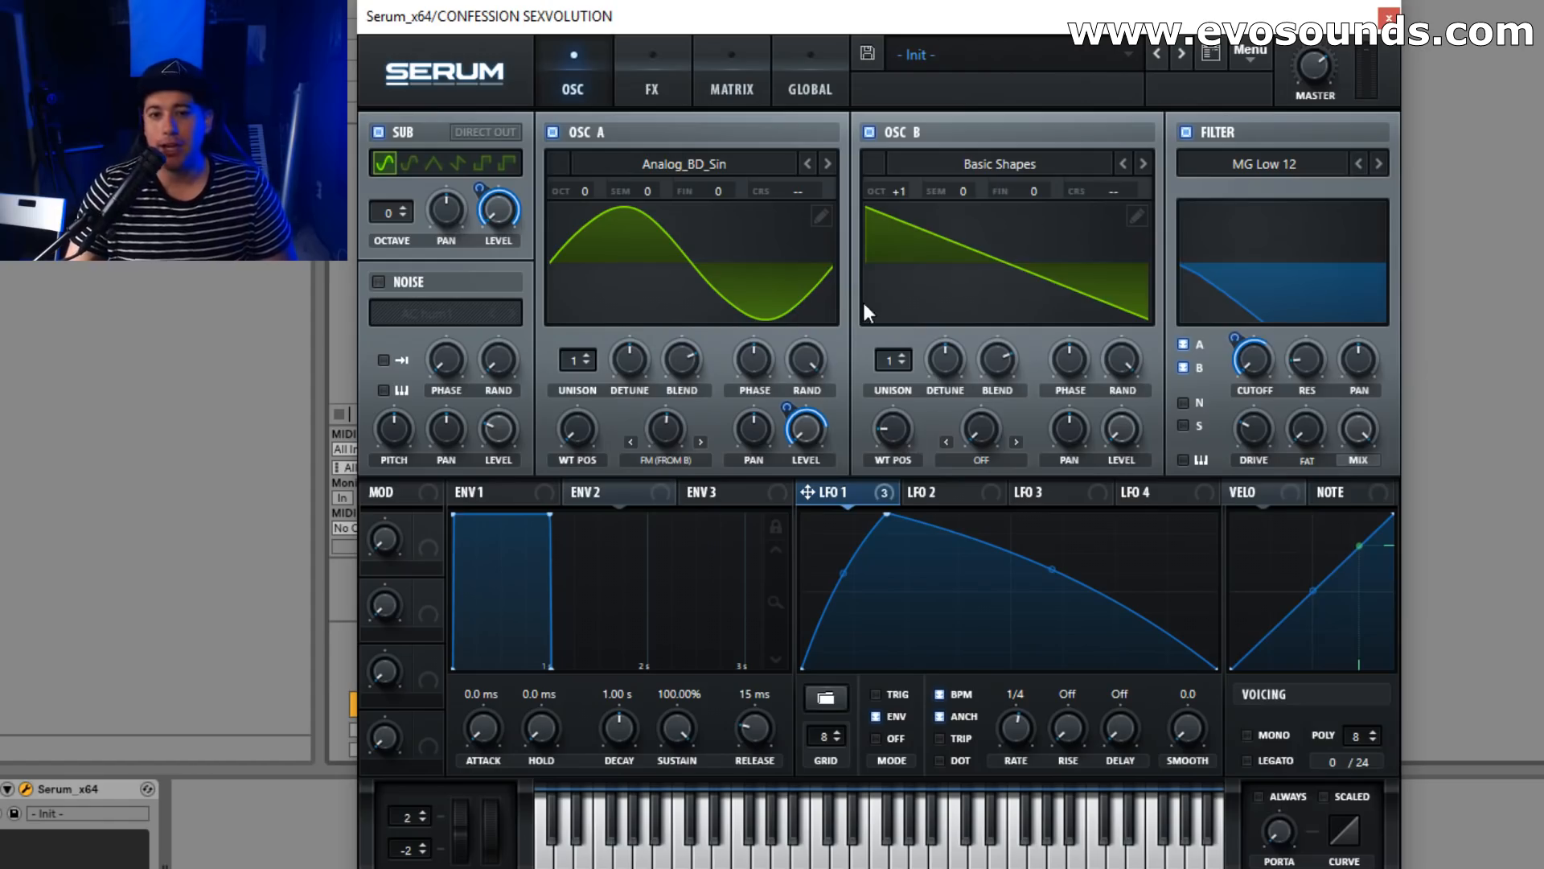
drag(919, 189, 896, 207)
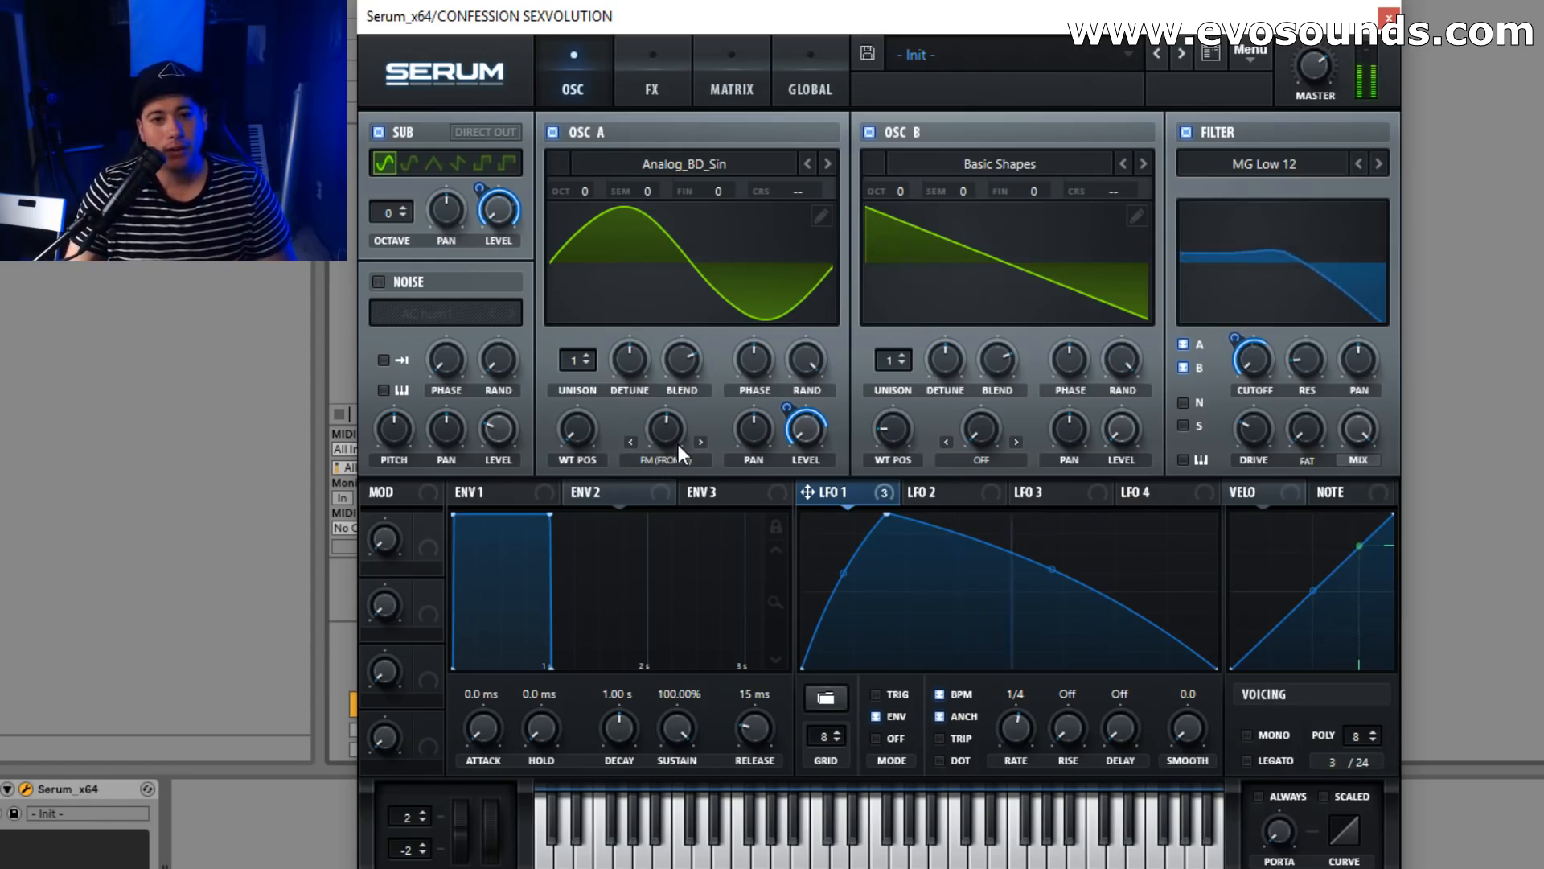
Raise oscillator A's FM amount to 71%, then settle on 57%, with oscillator B's octave set to +1.
drag(668, 436, 695, 412)
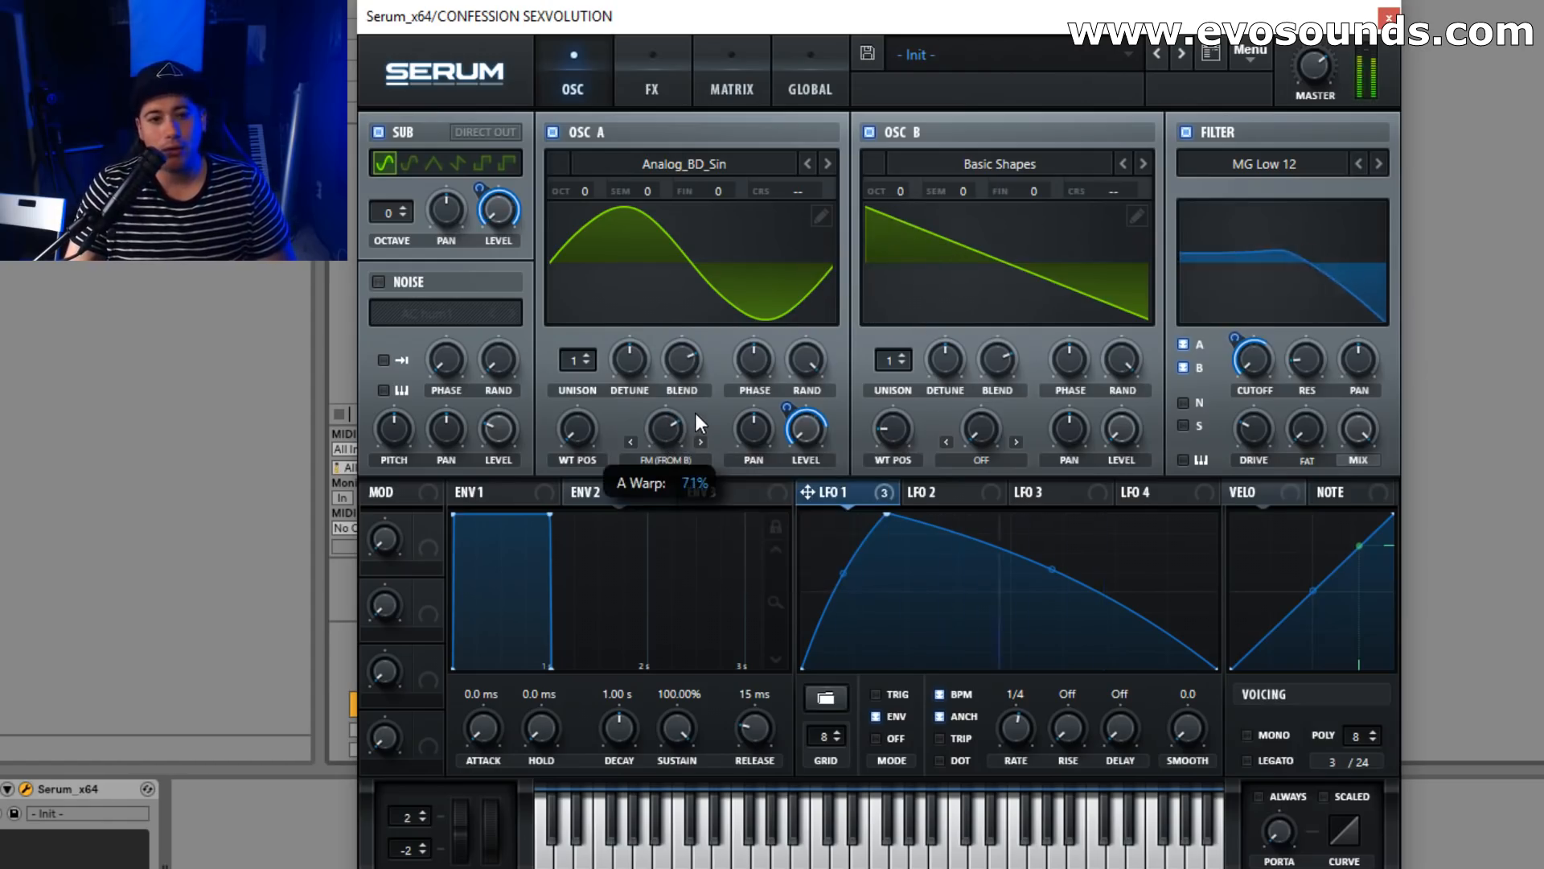
scroll(696, 414, up, 3)
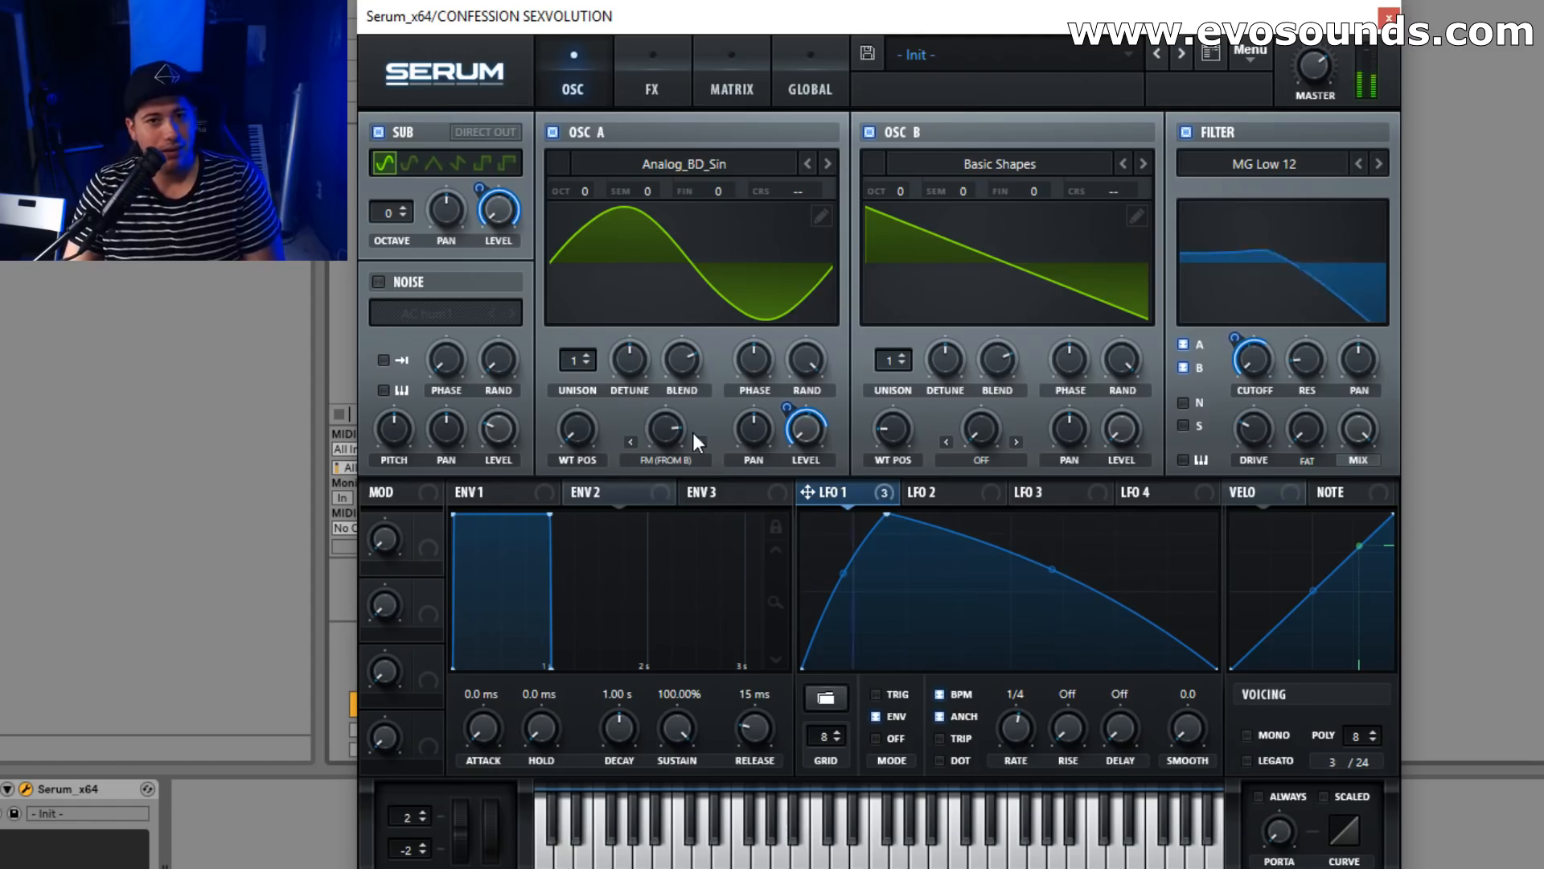
scroll(901, 191, up, 1)
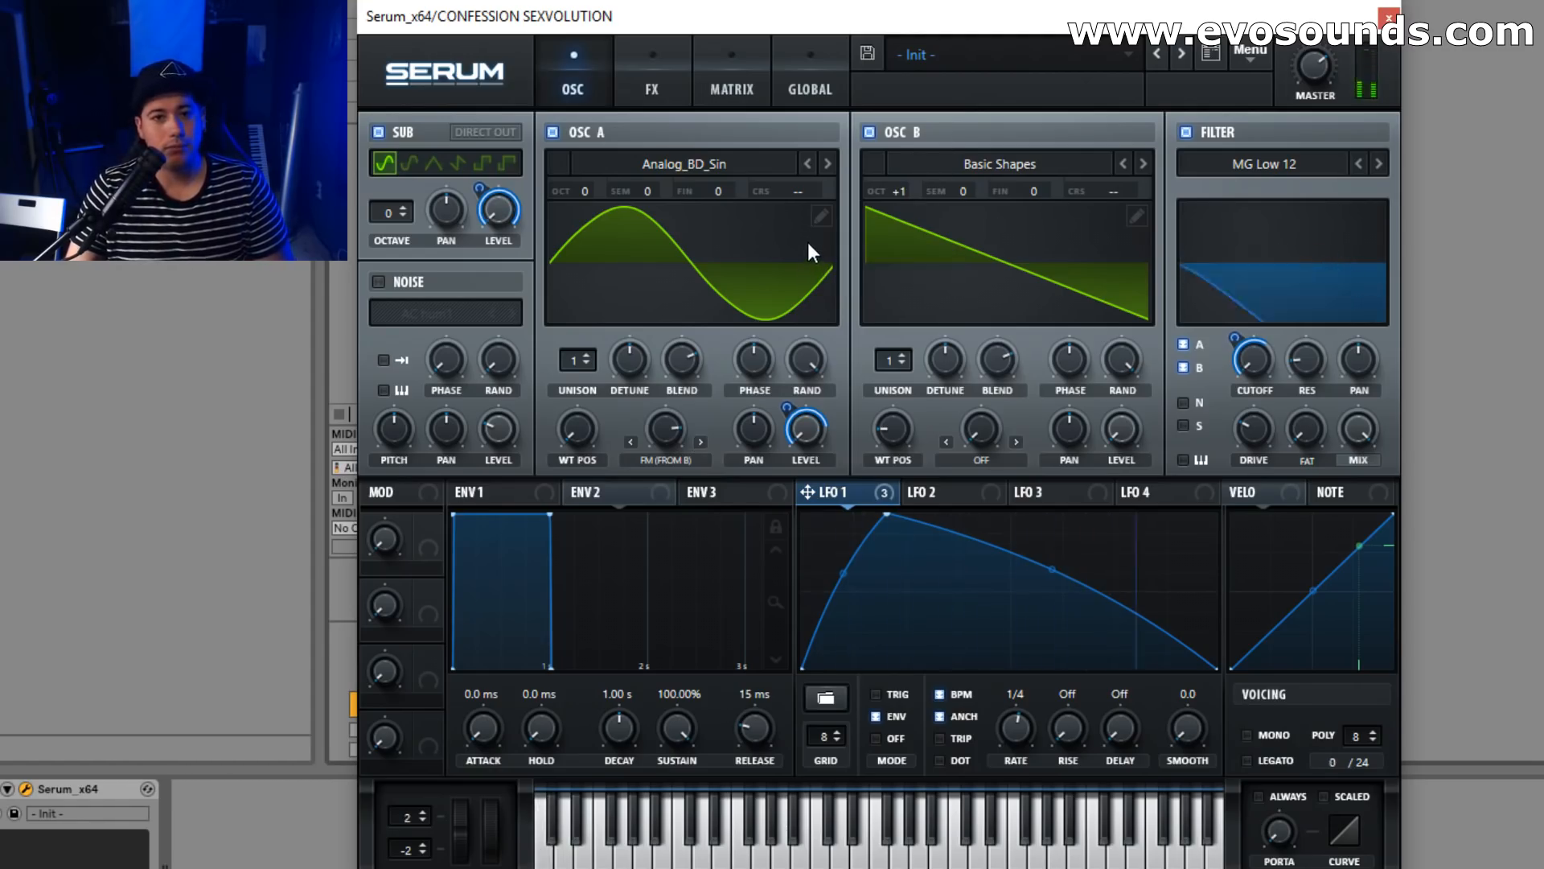
mouse_move(1257, 332)
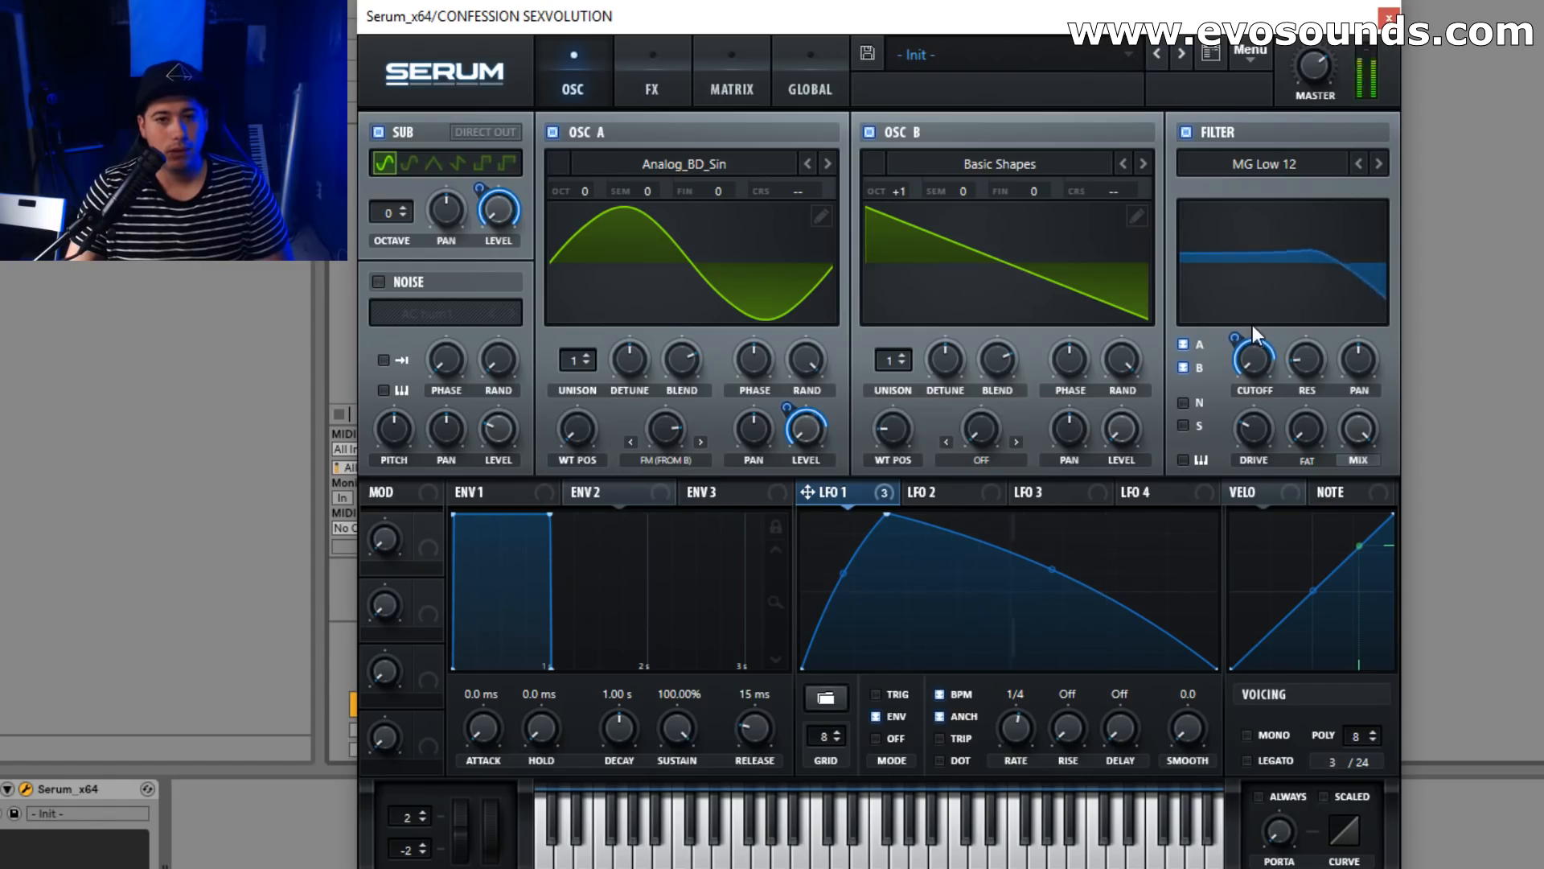
mouse_move(645, 442)
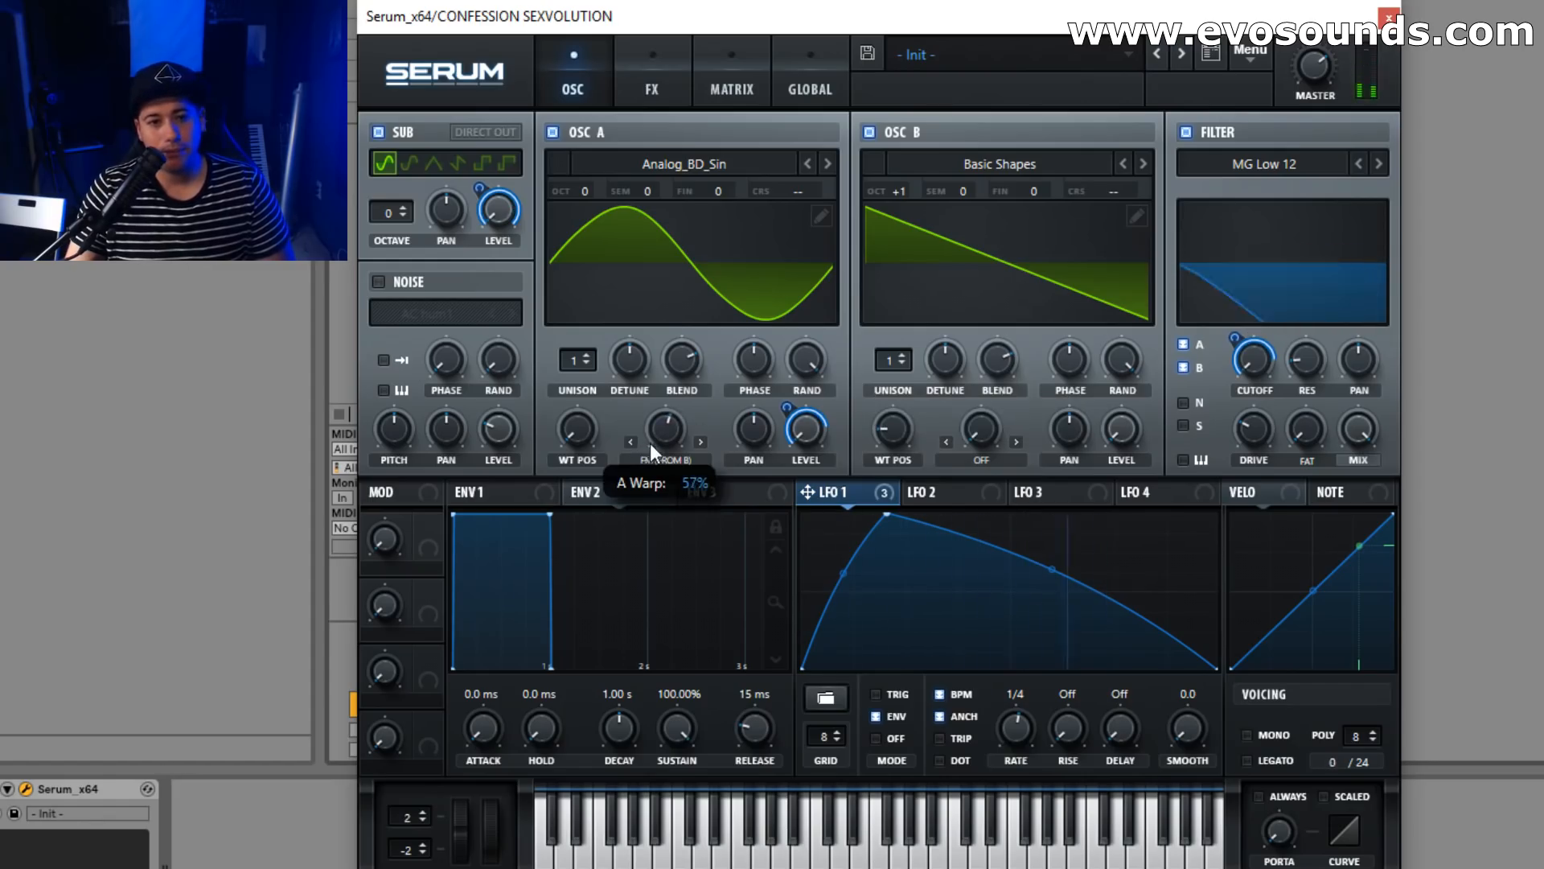
Raise oscillator B's octave to +3, trying +2 on the way.
drag(915, 191, 913, 180)
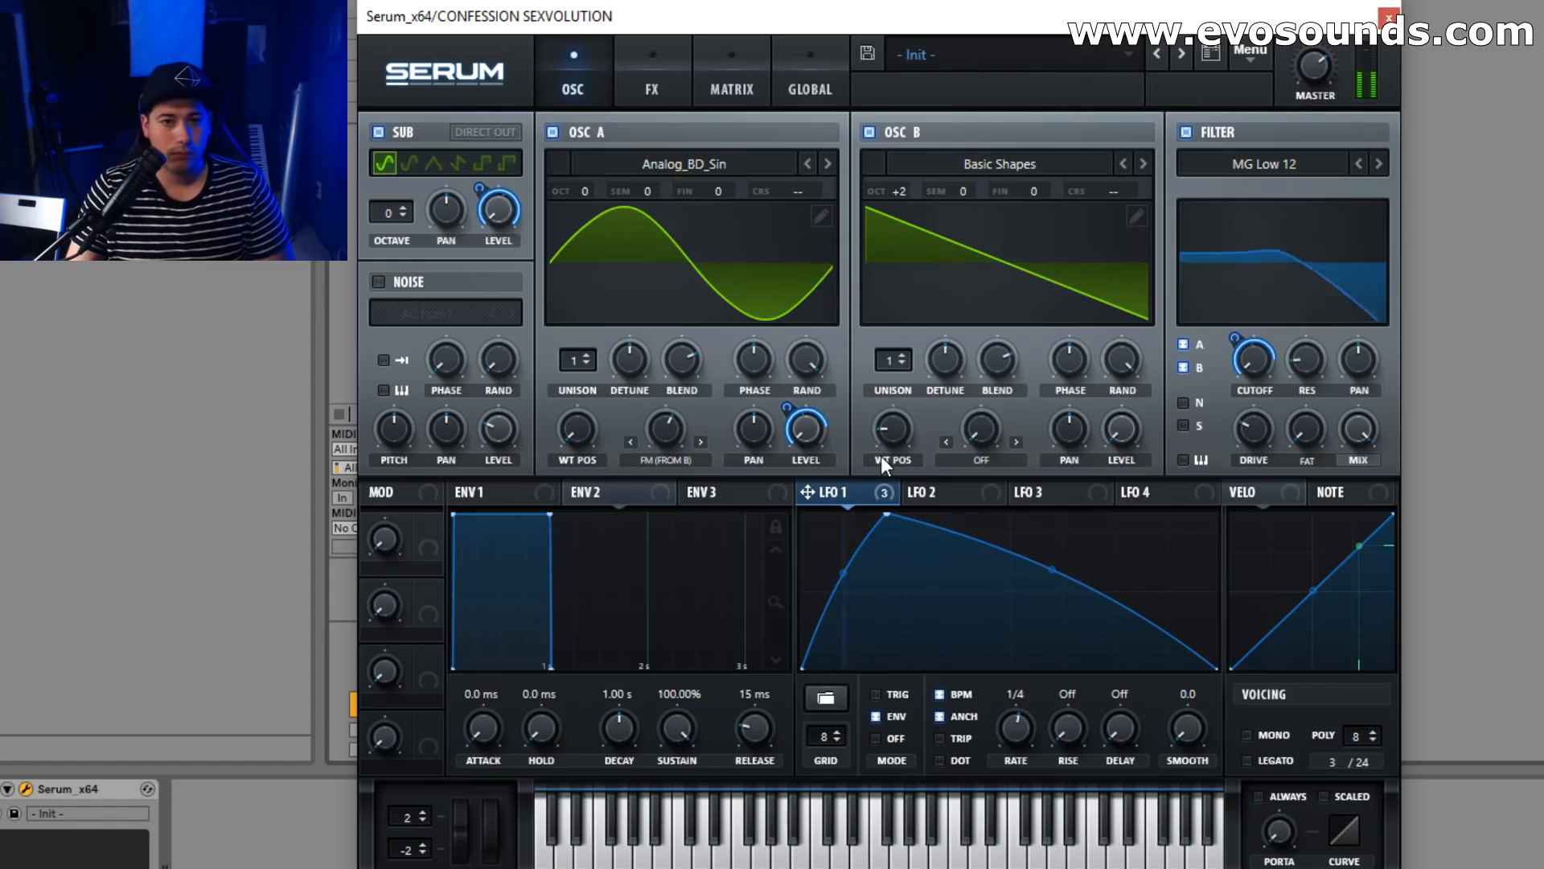
drag(882, 491, 805, 428)
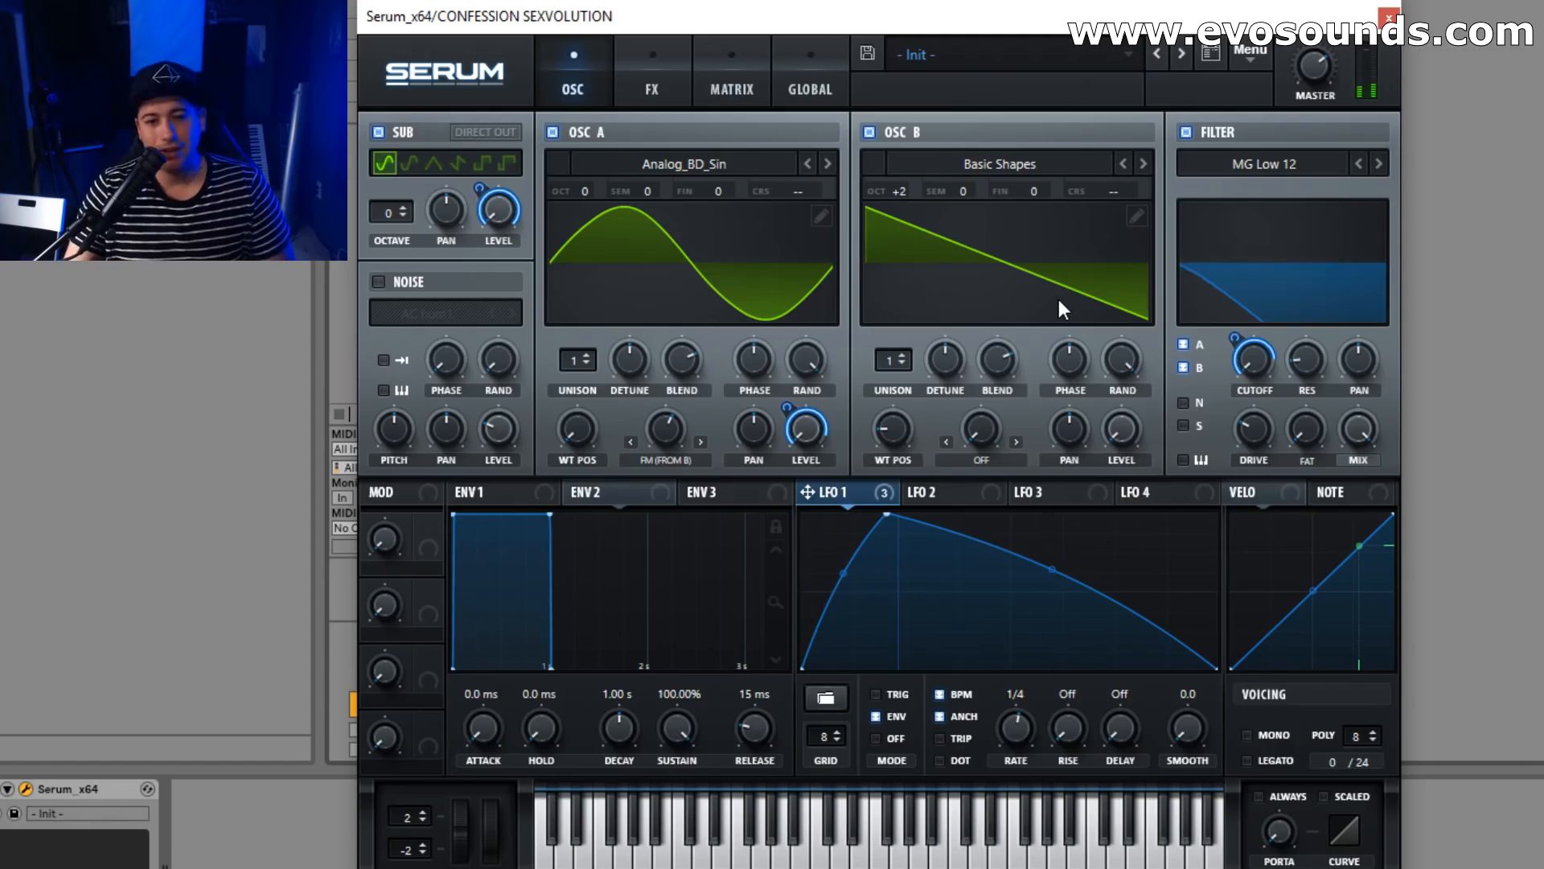
drag(894, 196, 914, 180)
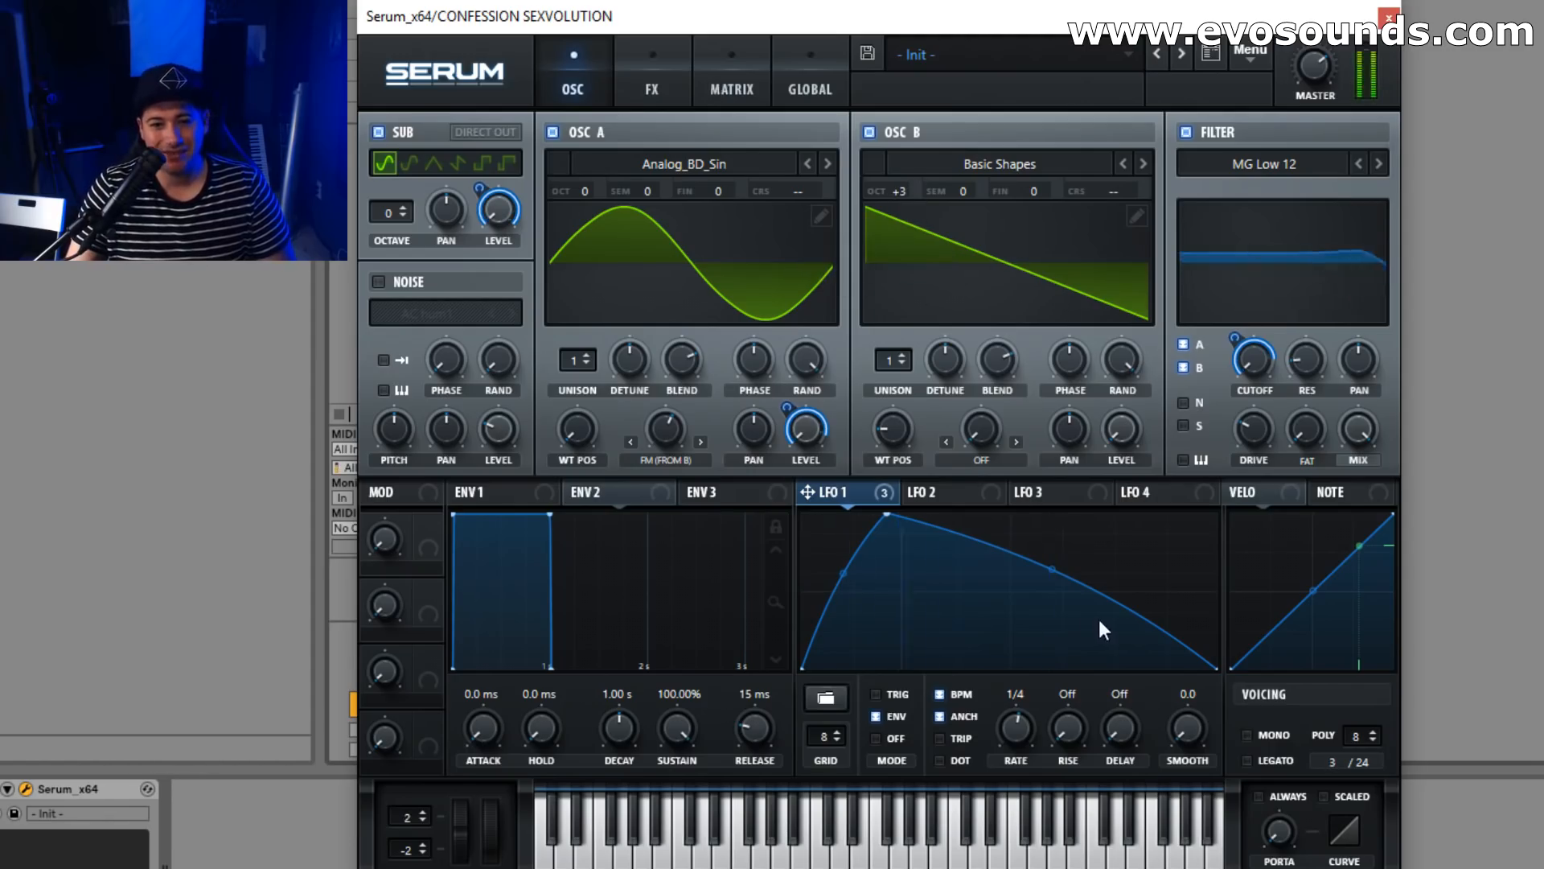
Bend LFO 1's falling curve inward and reduce its filter cutoff modulation depth to 66.
drag(1051, 573, 1041, 593)
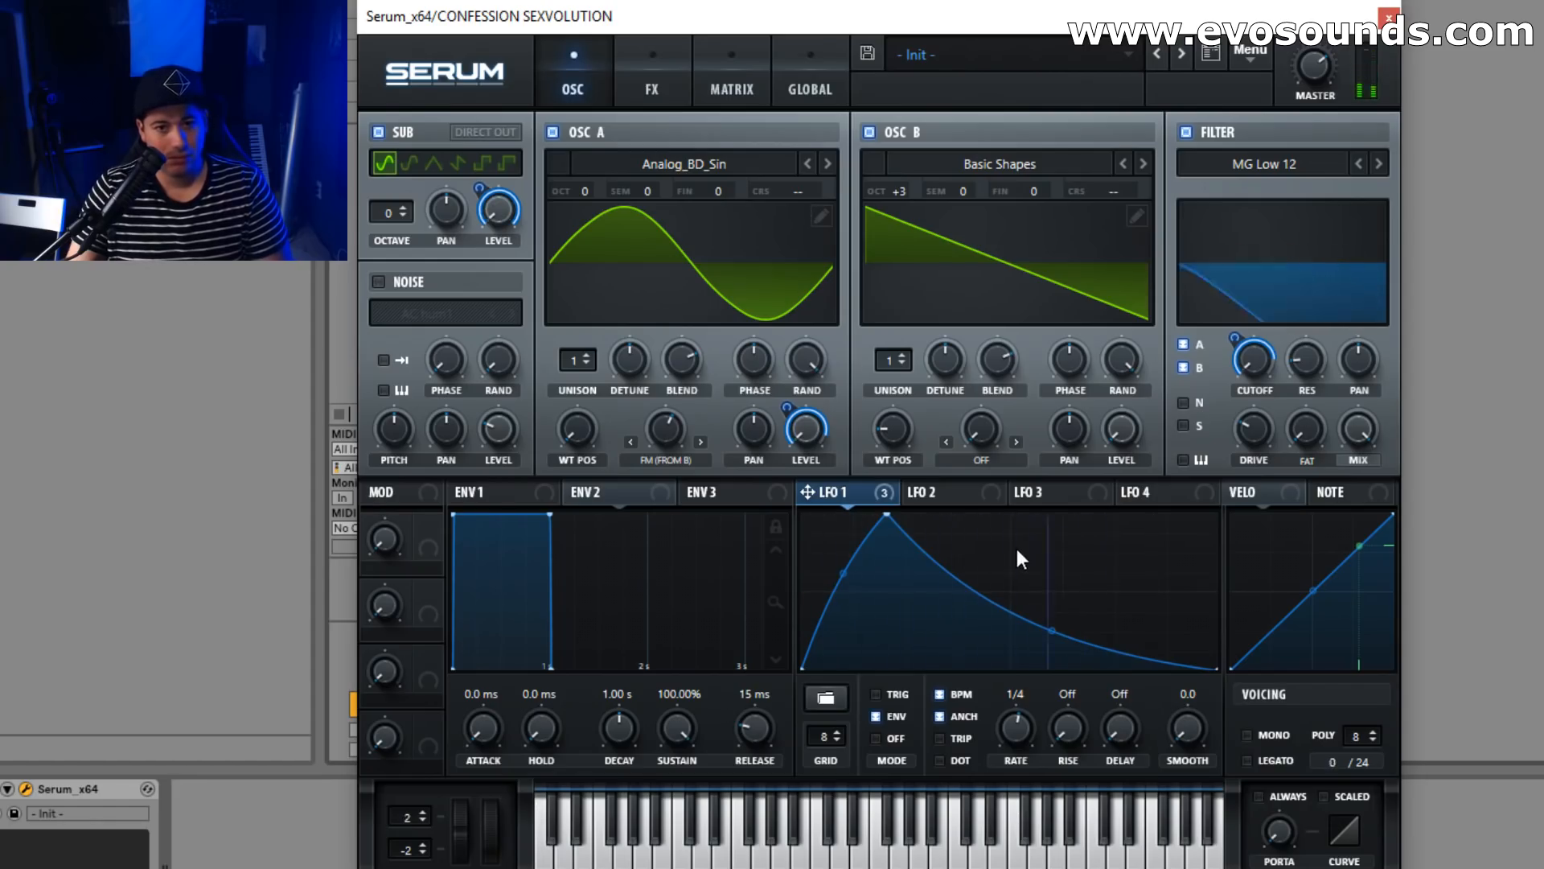
mouse_move(899, 191)
mouse_down()
mouse_move(918, 158)
mouse_move(919, 182)
mouse_up()
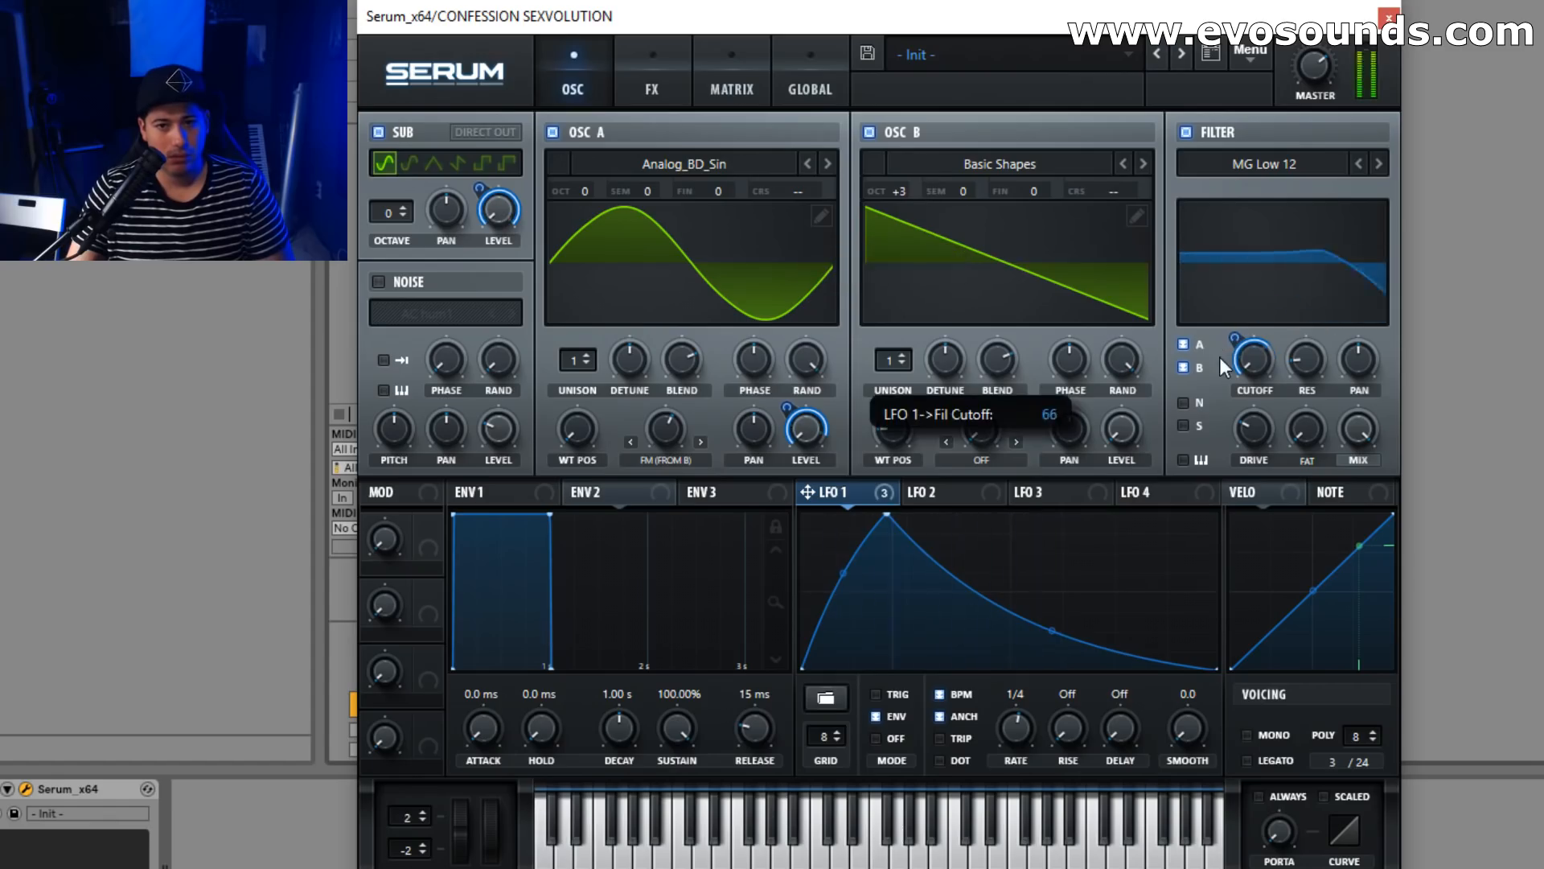
Enable Tube distortion with the drive raised to 86%, and a multiband compressor with its threshold at -7.8 dB.
click(653, 78)
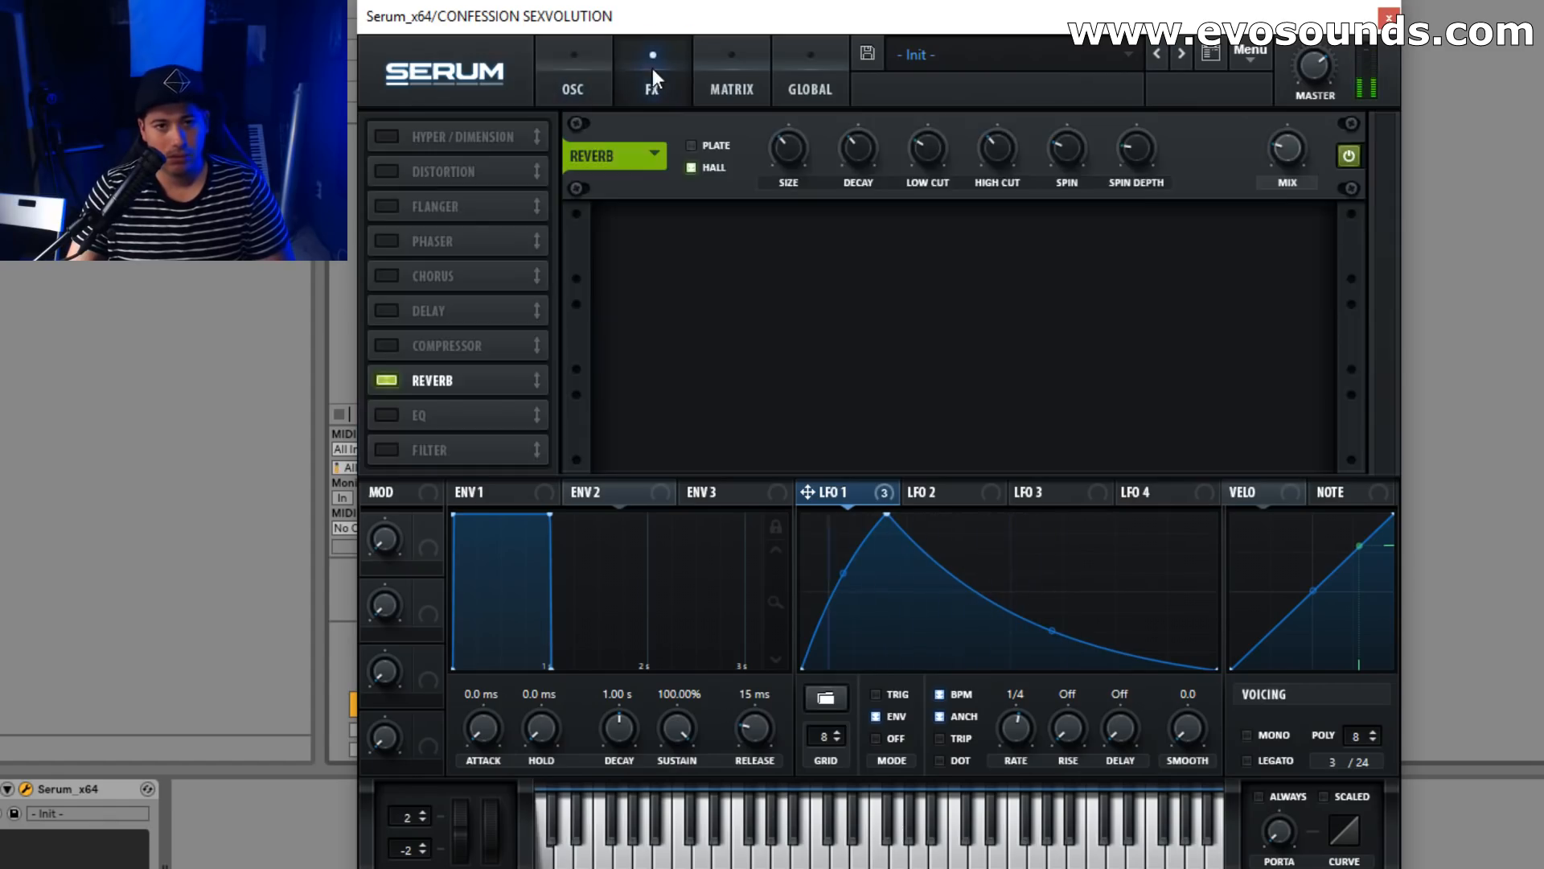
click(387, 171)
drag(1145, 158, 1170, 73)
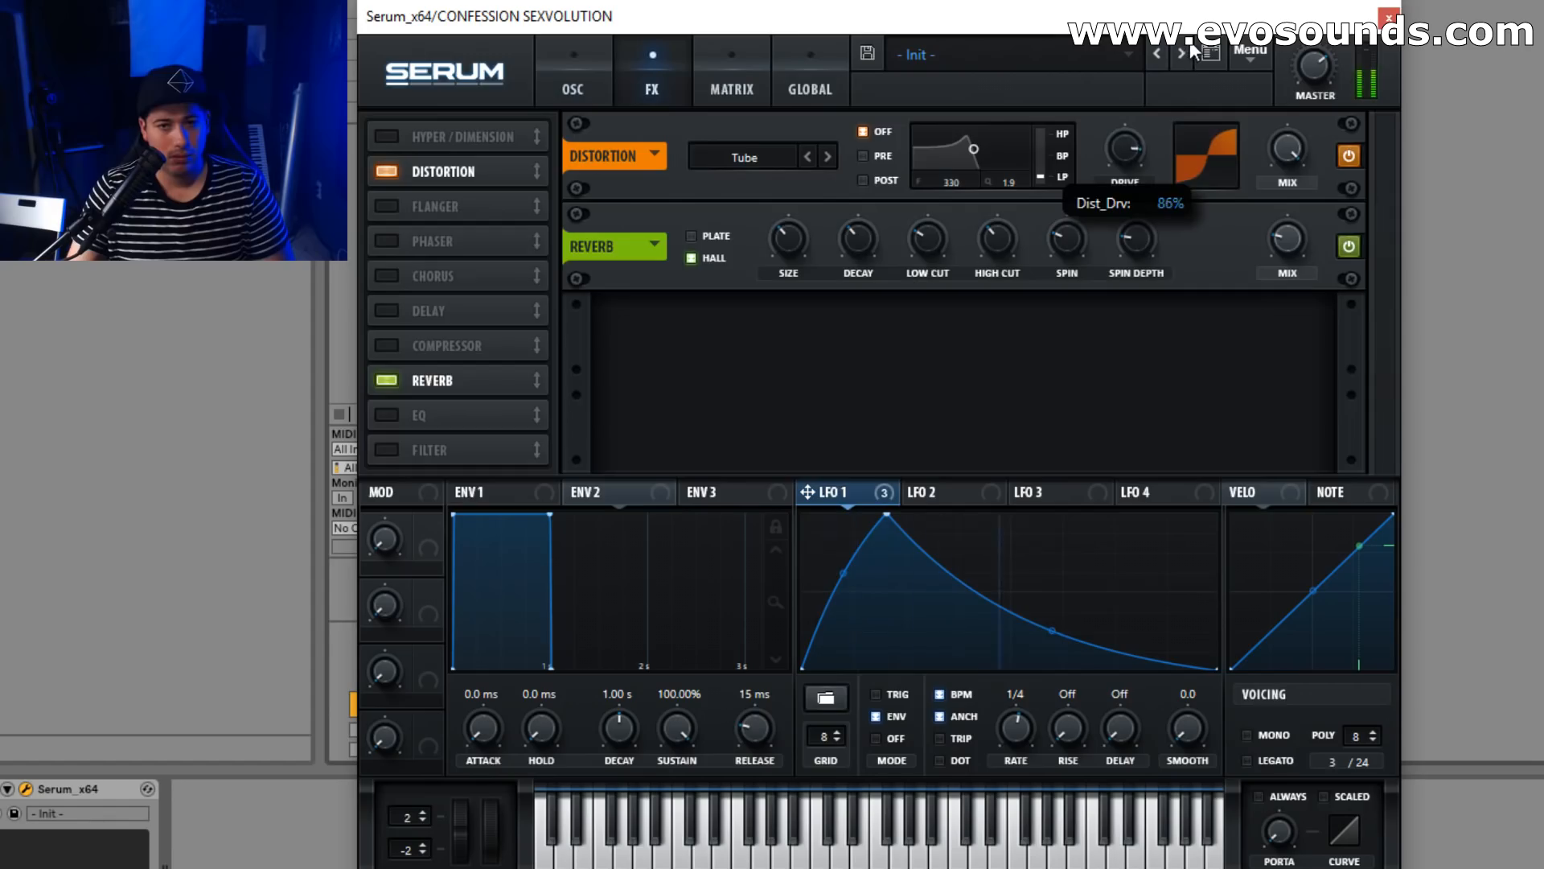
click(387, 345)
click(1087, 274)
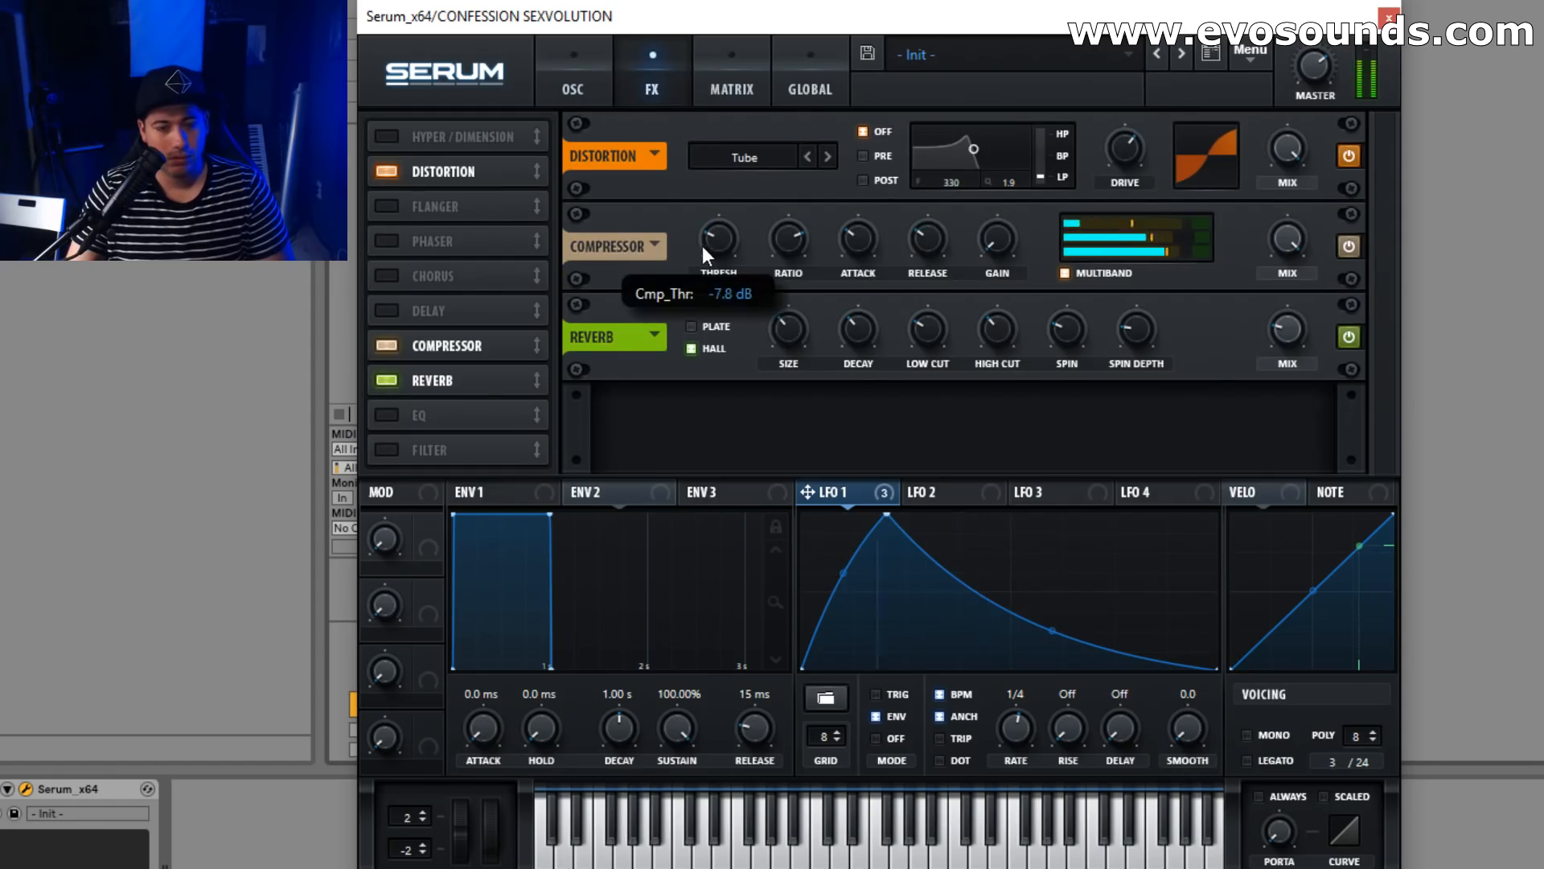
Reduce LFO 1's filter cutoff modulation depth to 44 and set oscillator B to octave +1 and semitone +7.
click(576, 77)
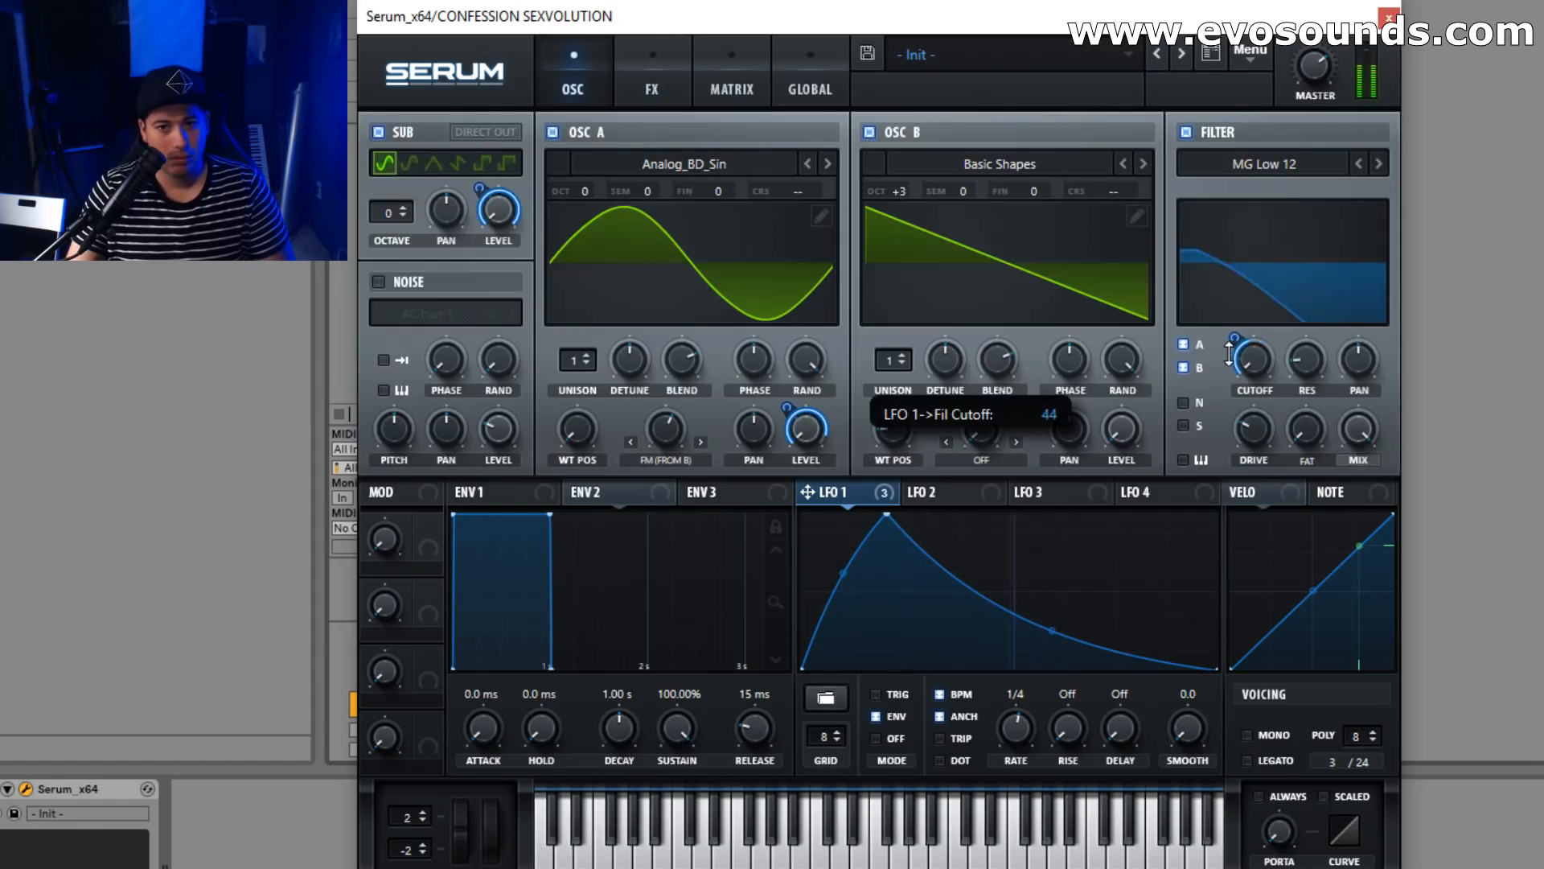
drag(890, 193, 876, 233)
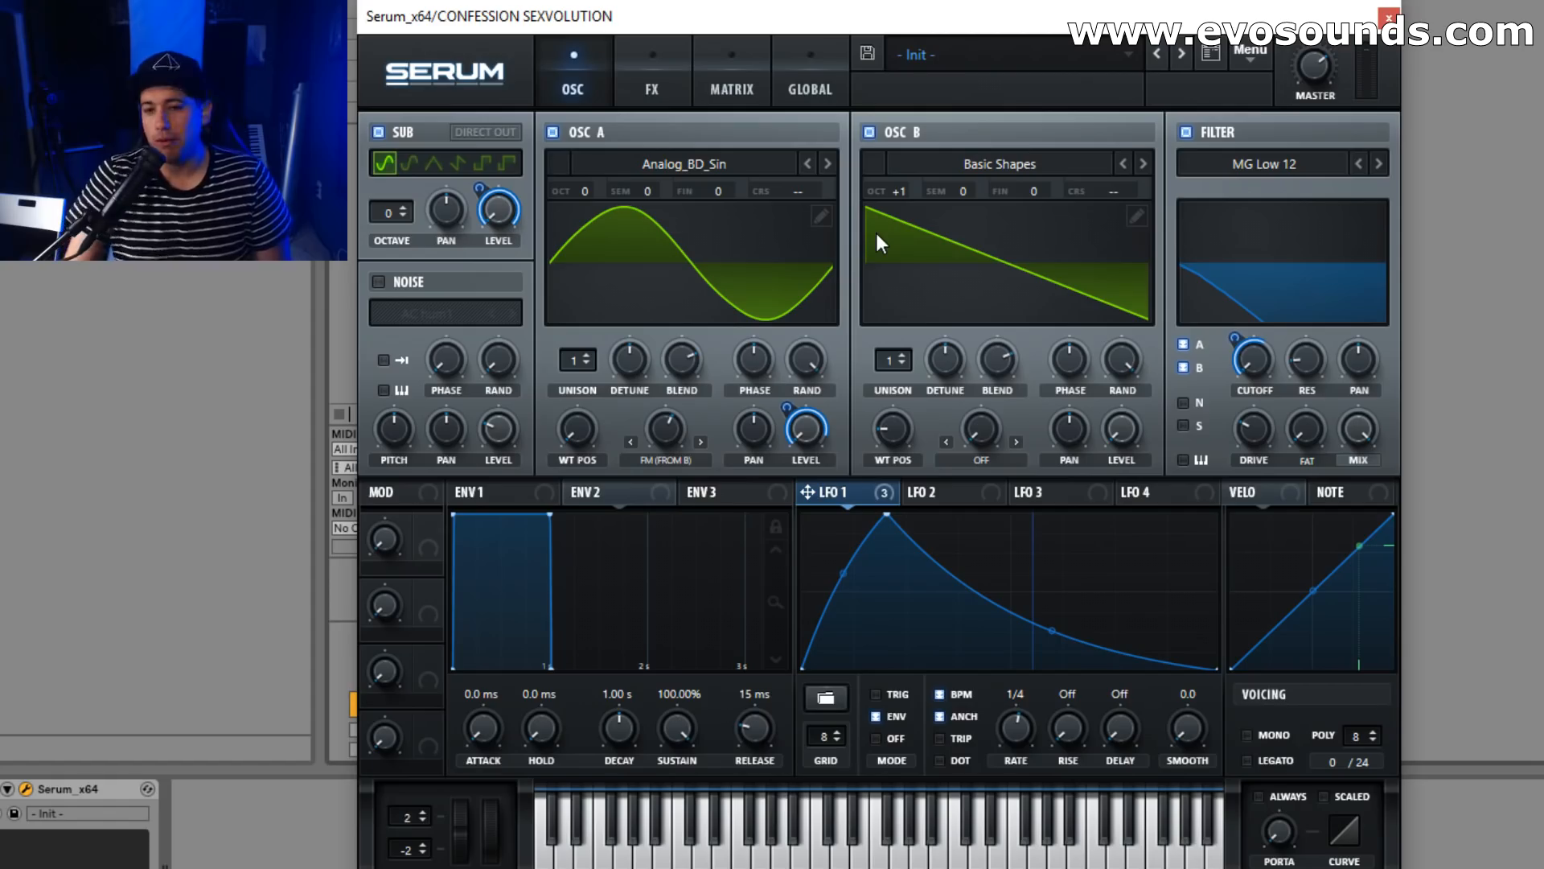
drag(970, 190, 1009, 151)
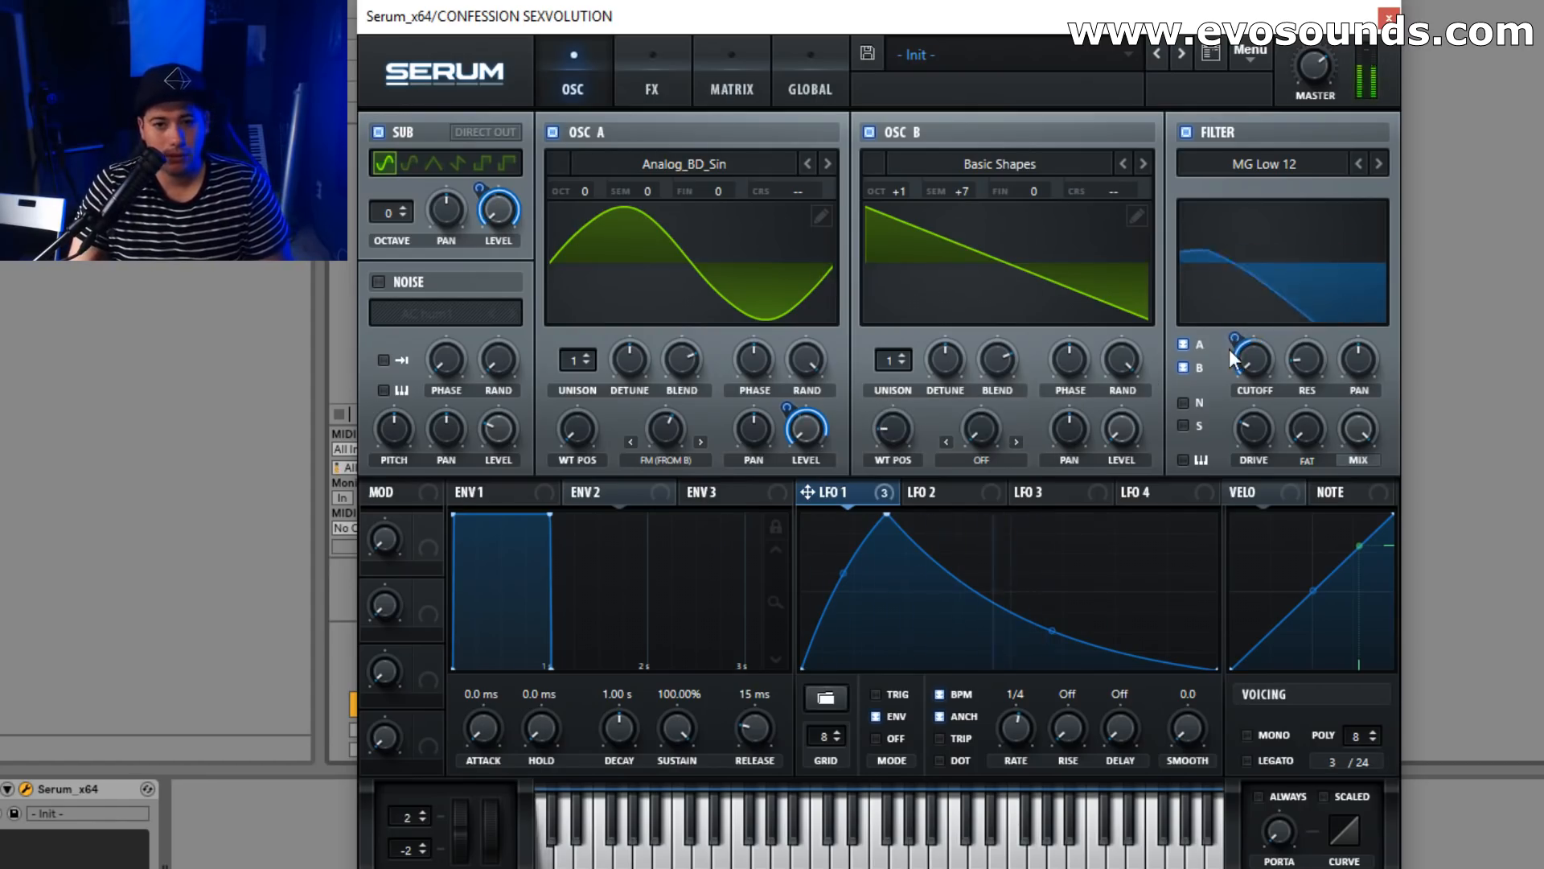
Disable the compressor effect and increase the depth of LFO 1's modulation on the filter cutoff.
click(641, 92)
click(387, 345)
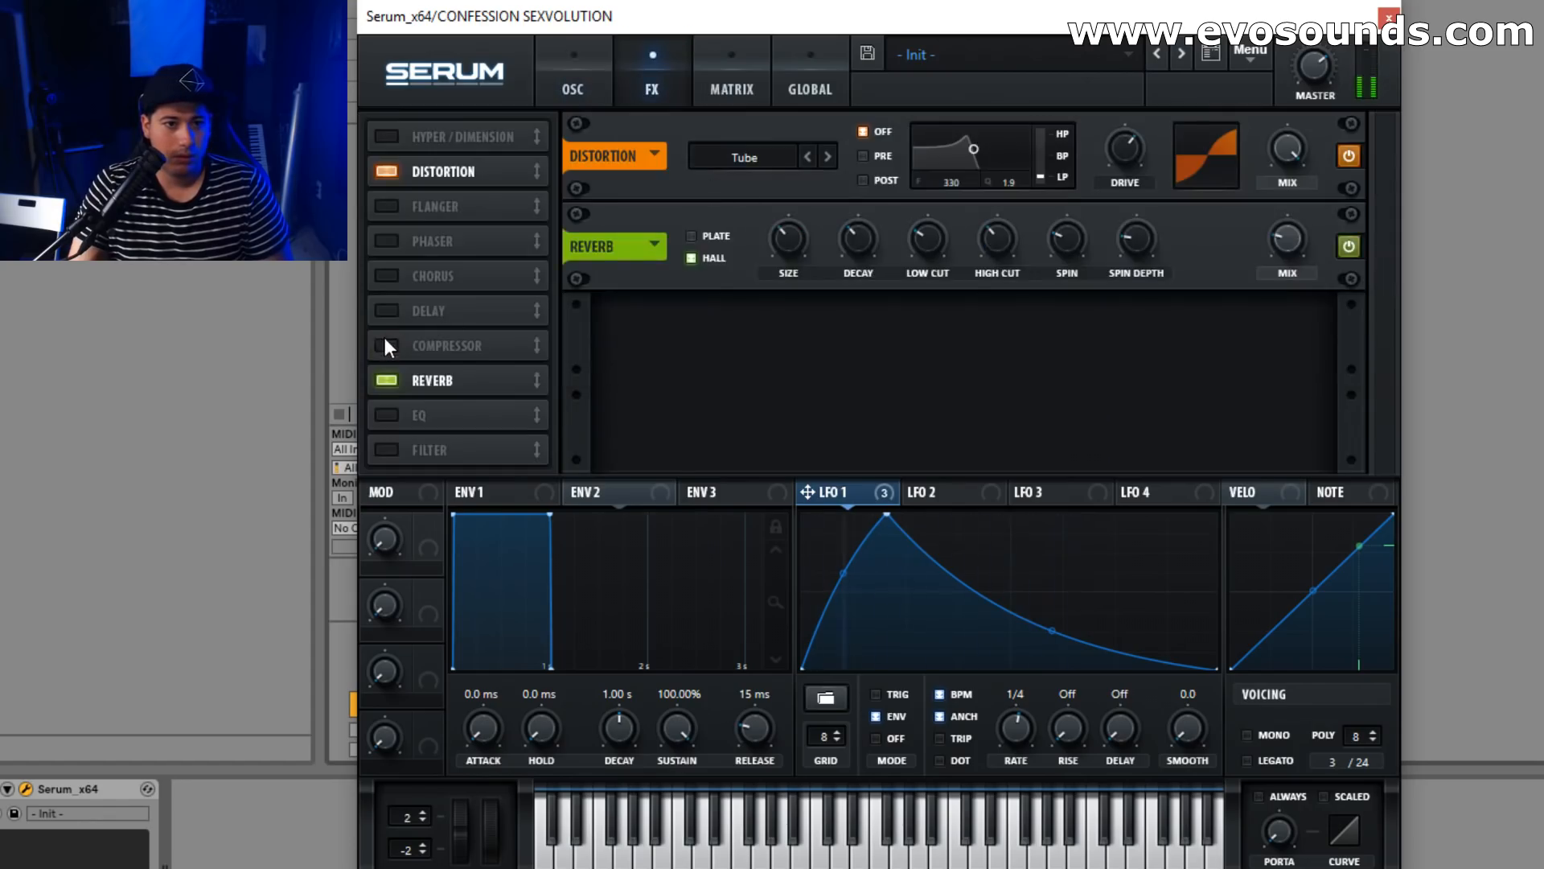
click(596, 56)
drag(1230, 340, 1263, 309)
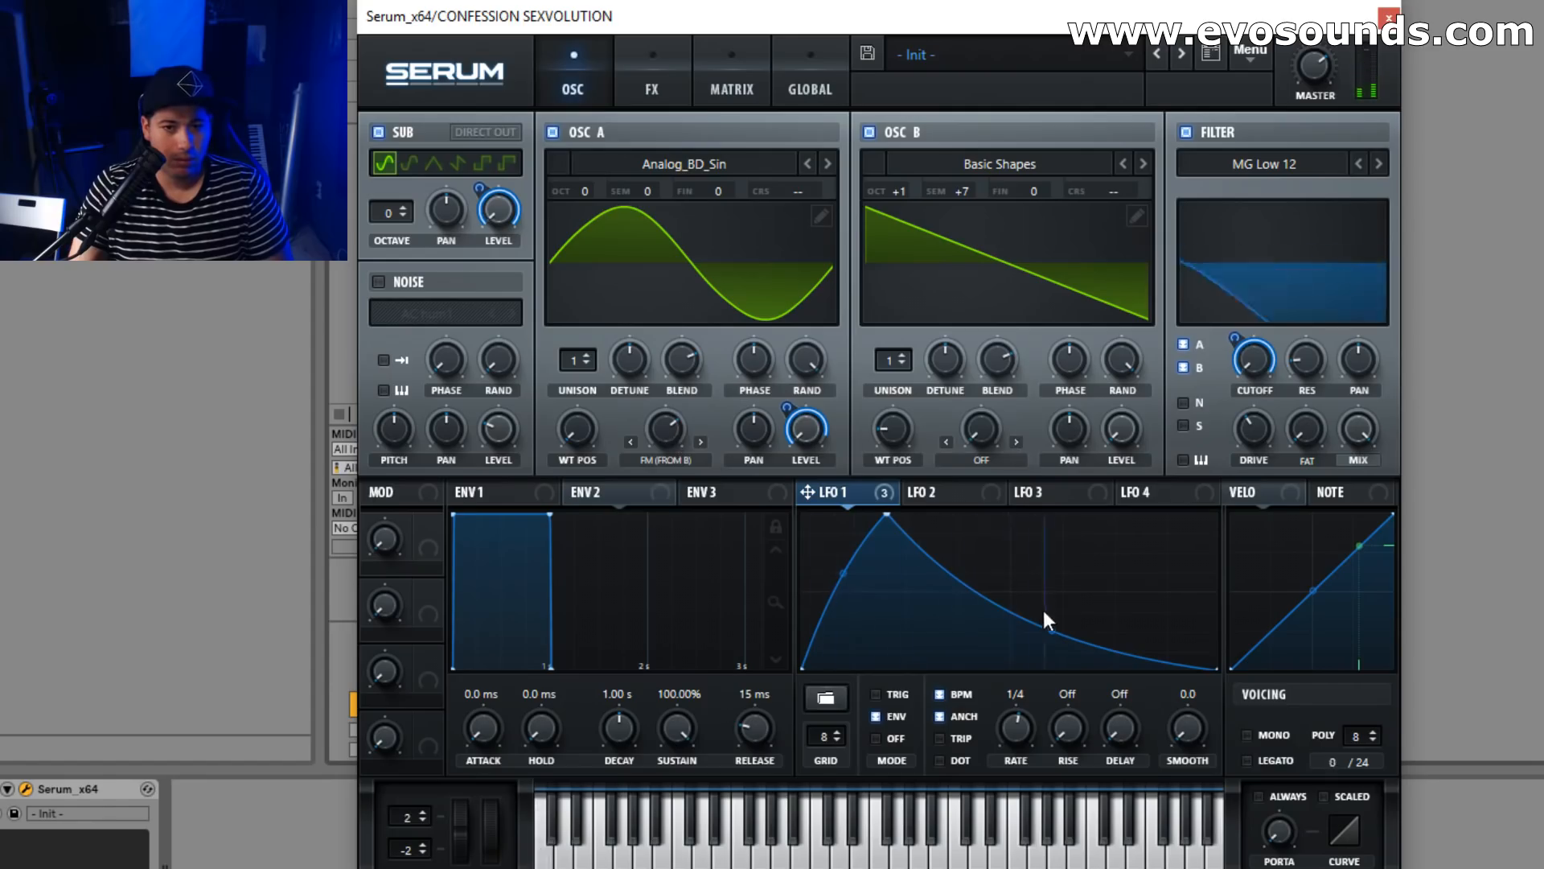
Flatten LFO 1's falling curve to nearly straight and bend its rising curve inward.
drag(1044, 610, 1046, 579)
drag(854, 577, 853, 593)
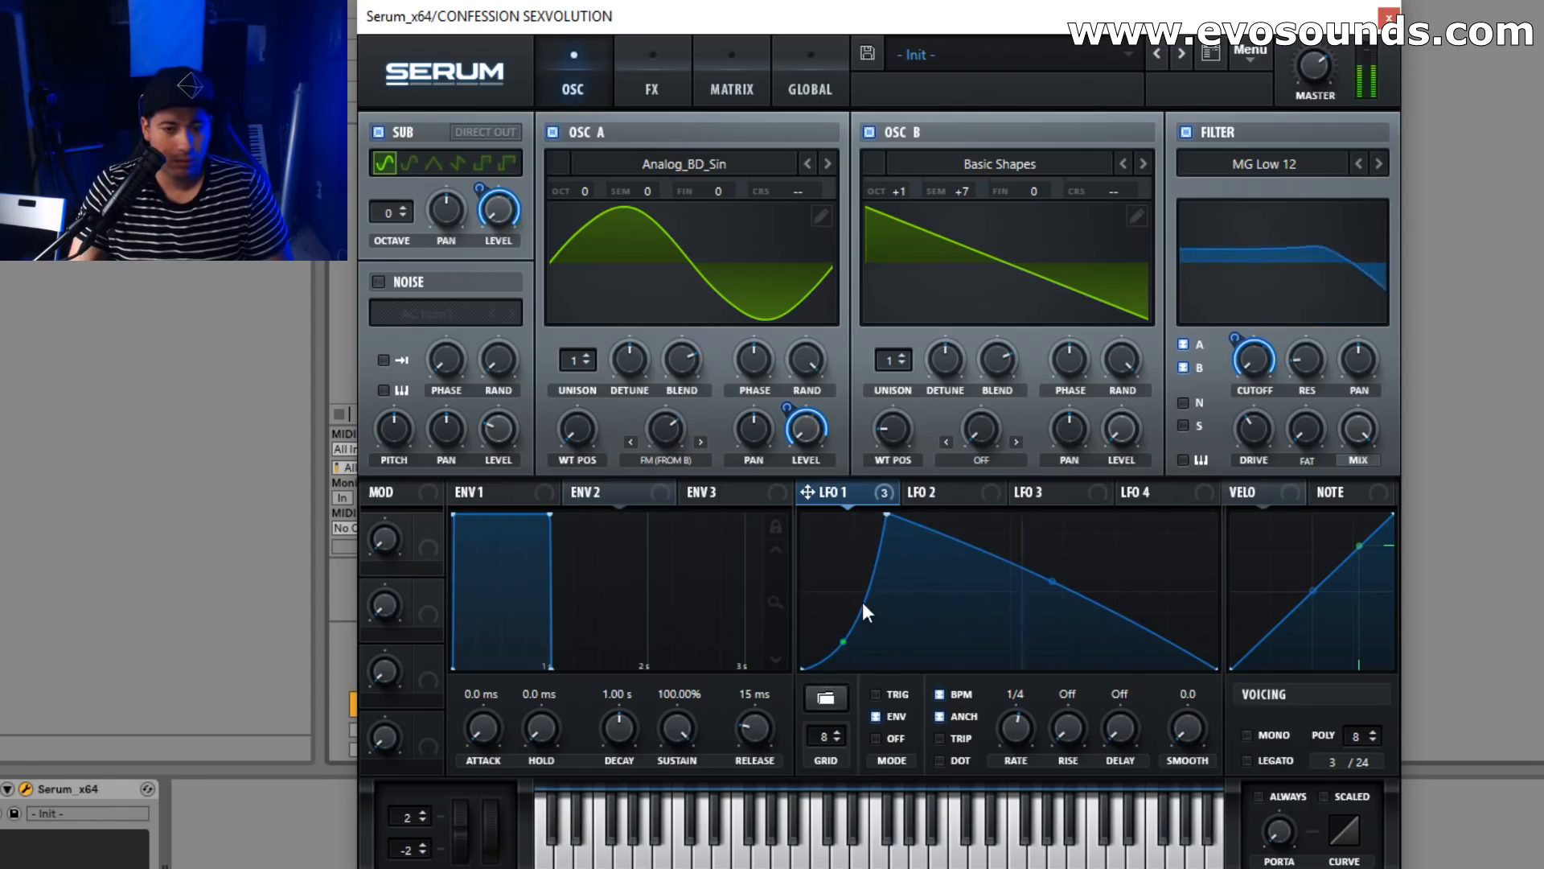
Move LFO 1's peak earlier and bend its falling curve deeply inward.
drag(886, 516, 856, 504)
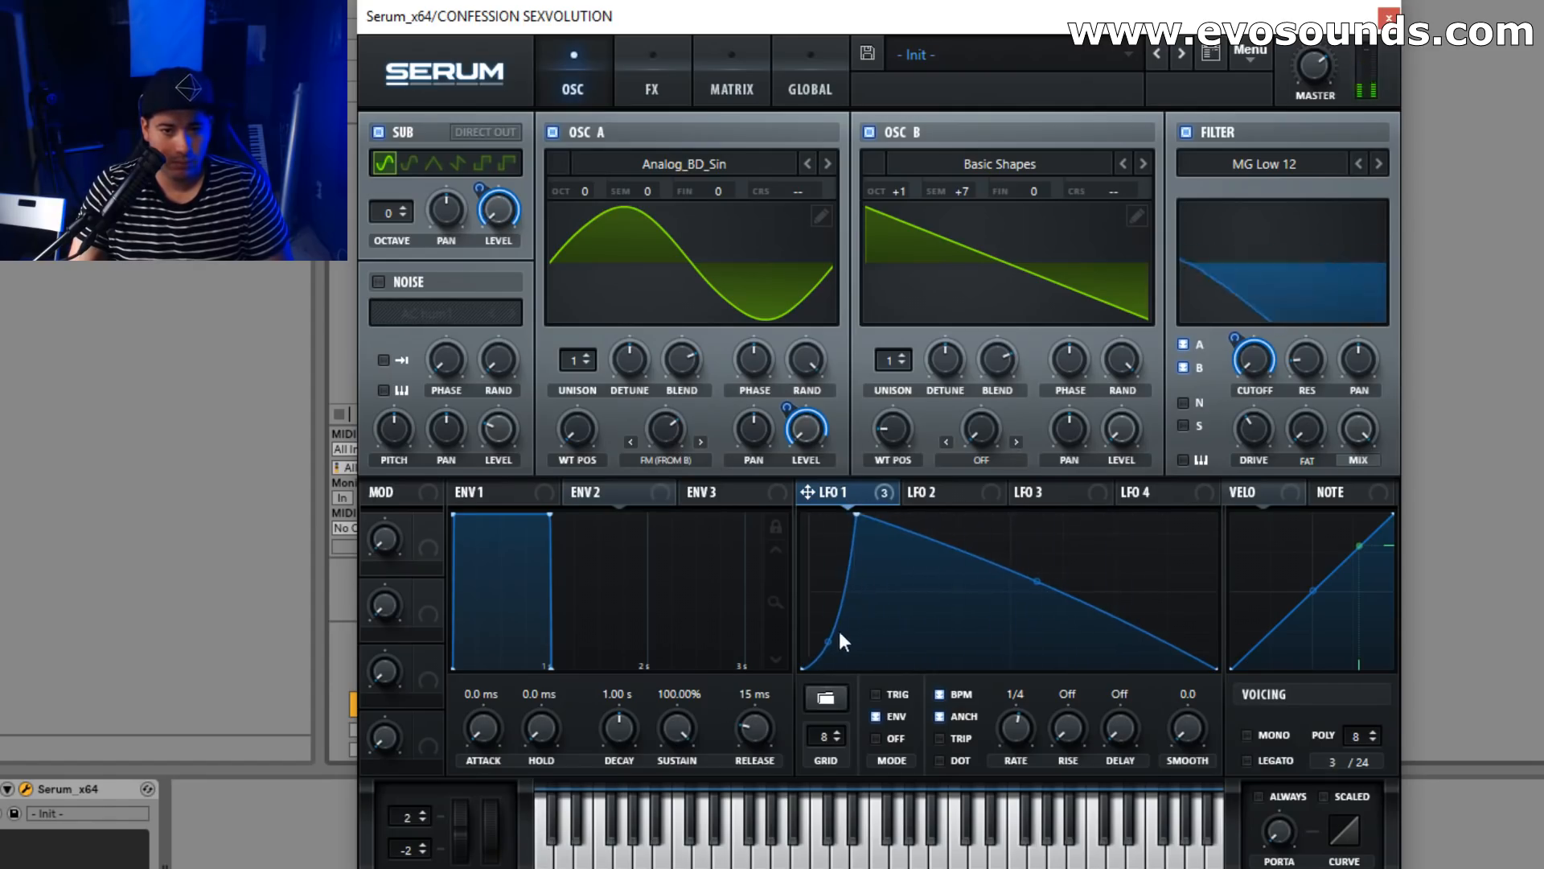
drag(958, 603, 1017, 611)
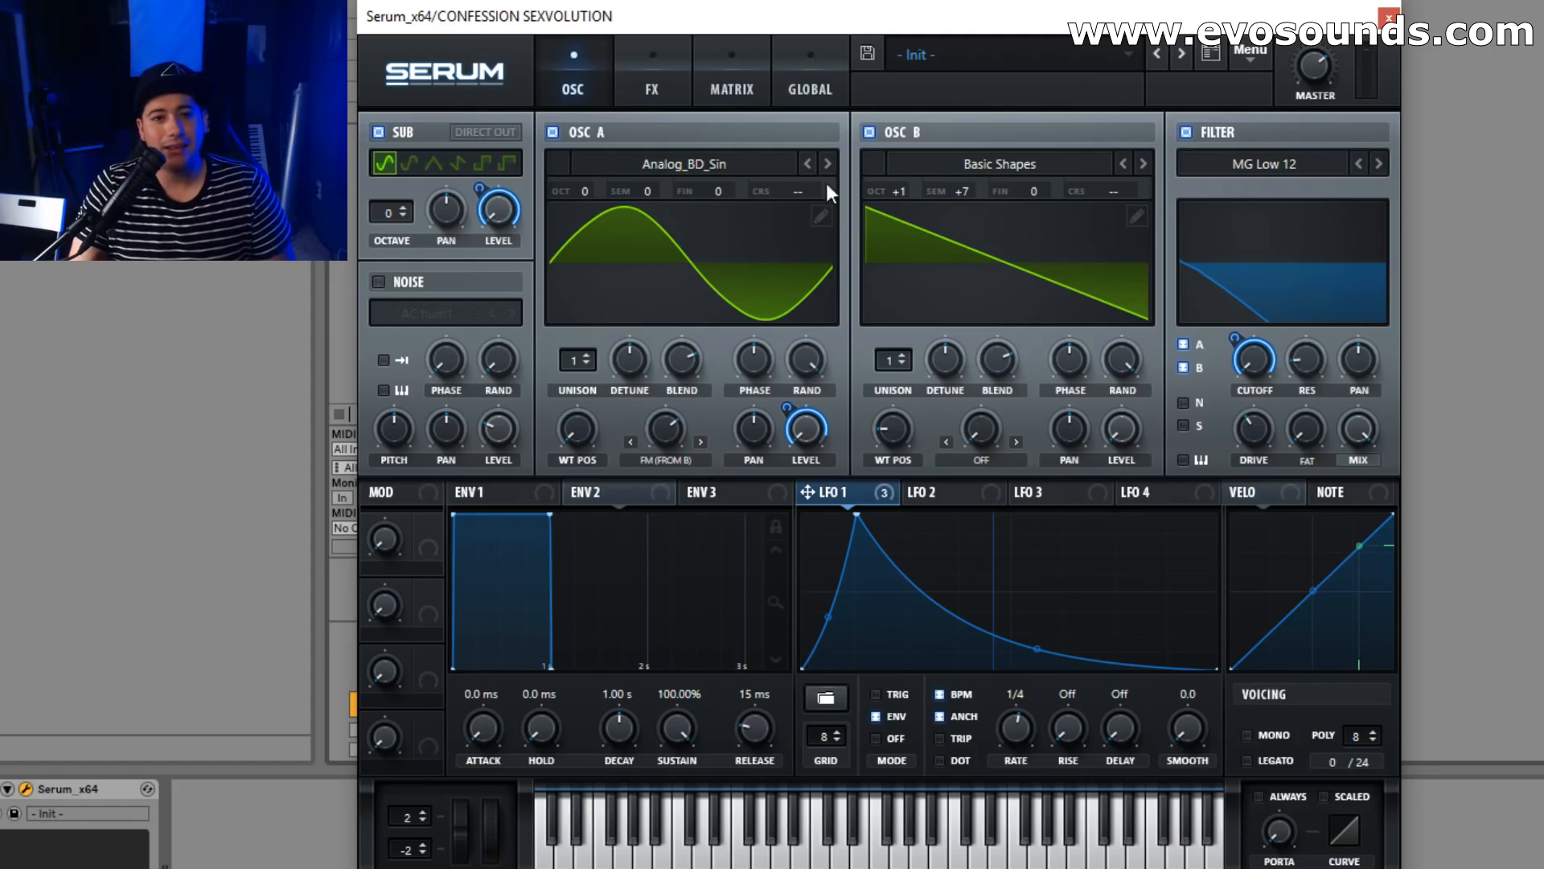
Load the Analog_BD_Sin wavetable into oscillator B.
click(989, 167)
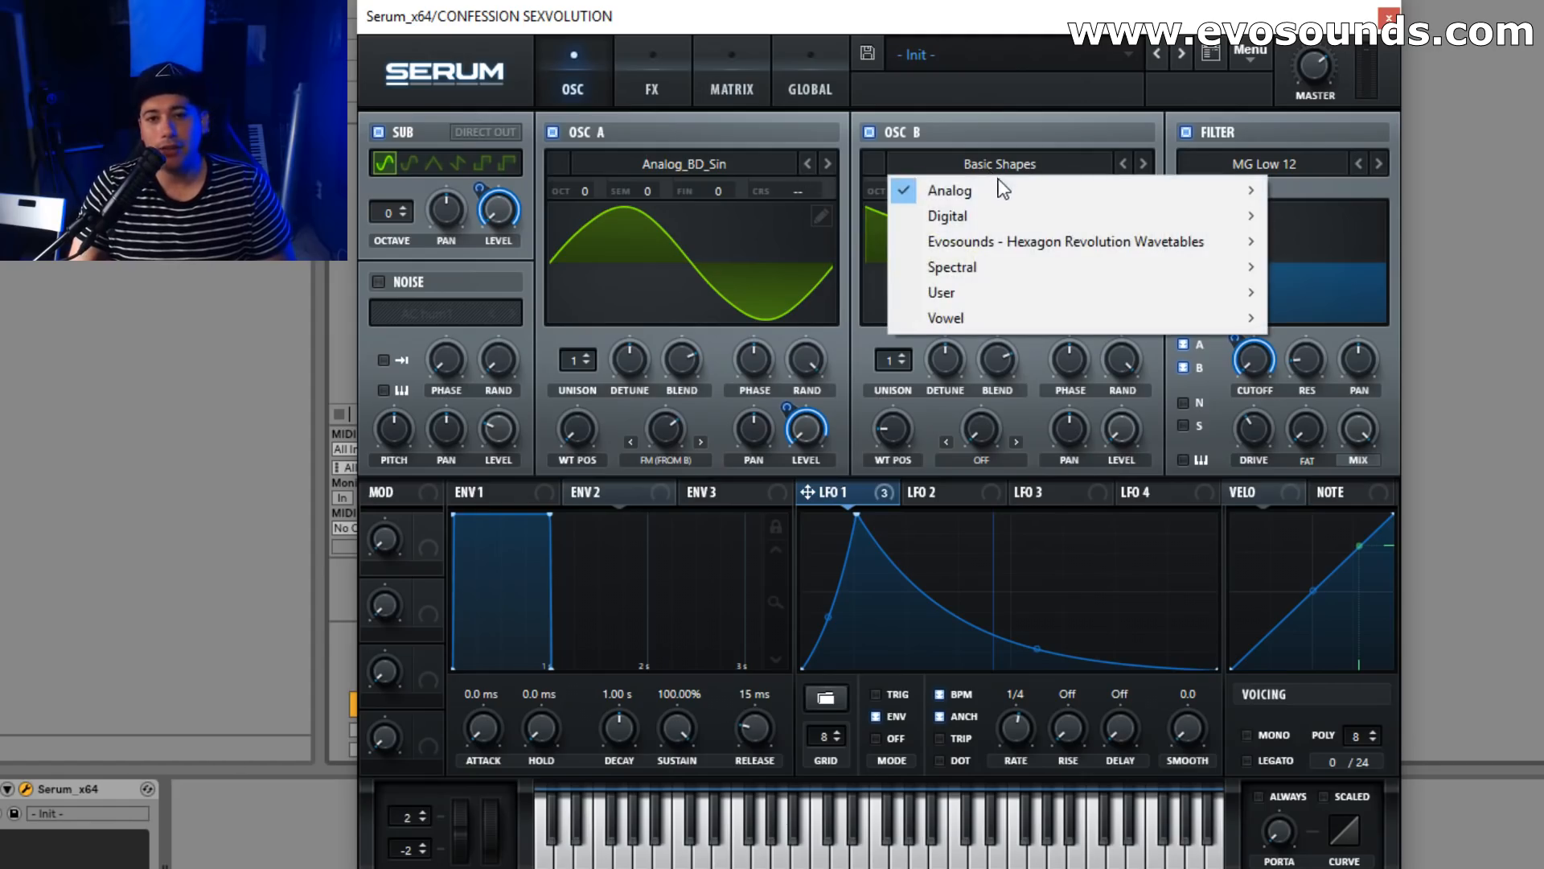
mouse_move(1002, 188)
click(1311, 232)
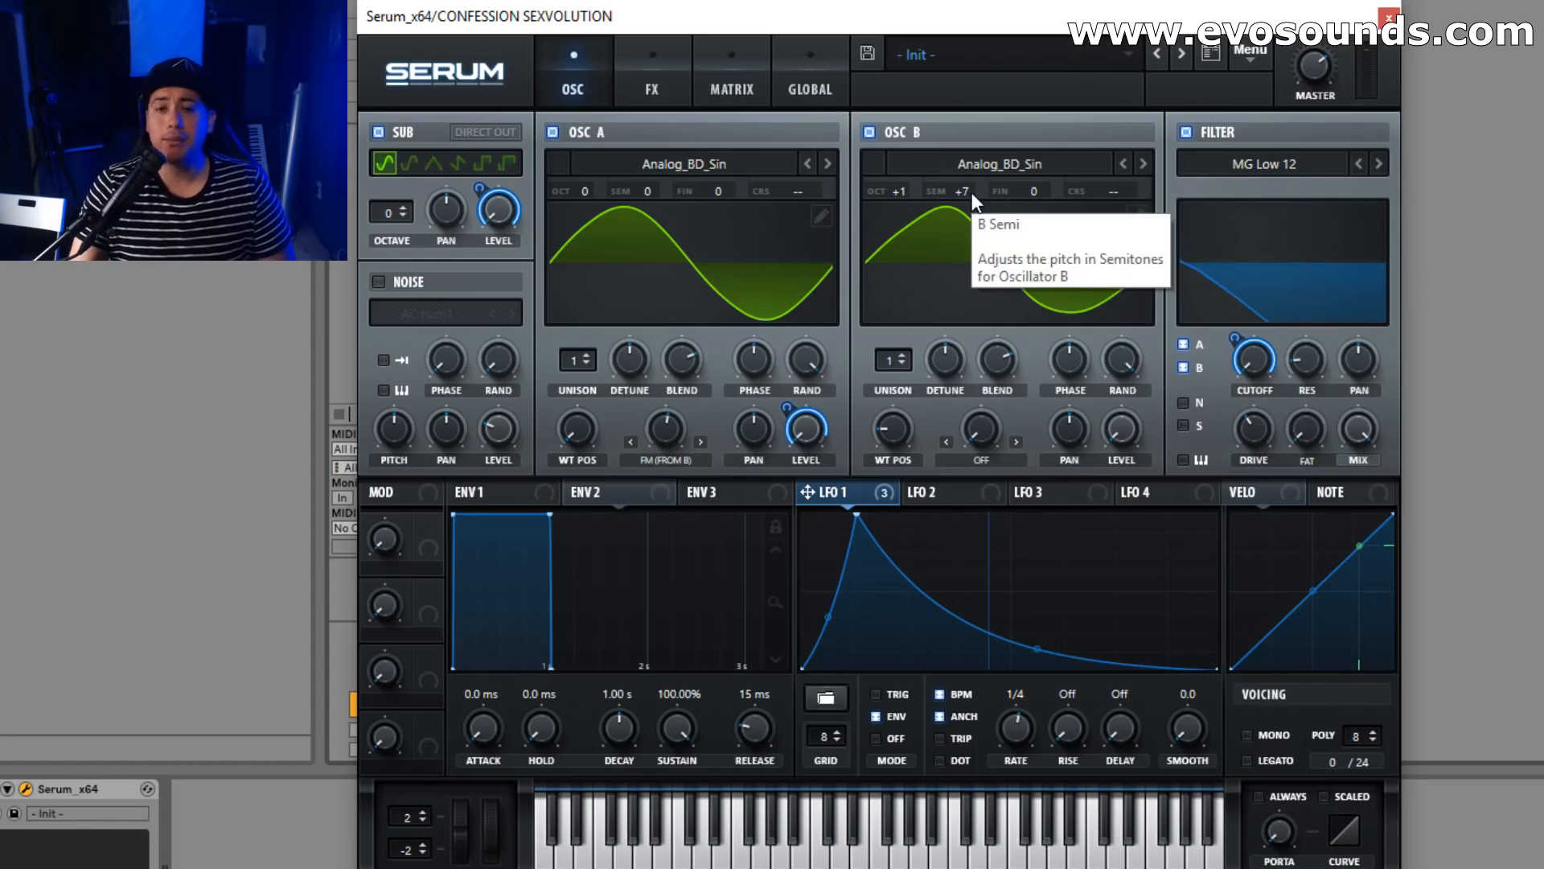
Initialize the preset and load the digital FFT_Add_2nds wavetable into oscillator A.
click(1250, 52)
click(1271, 176)
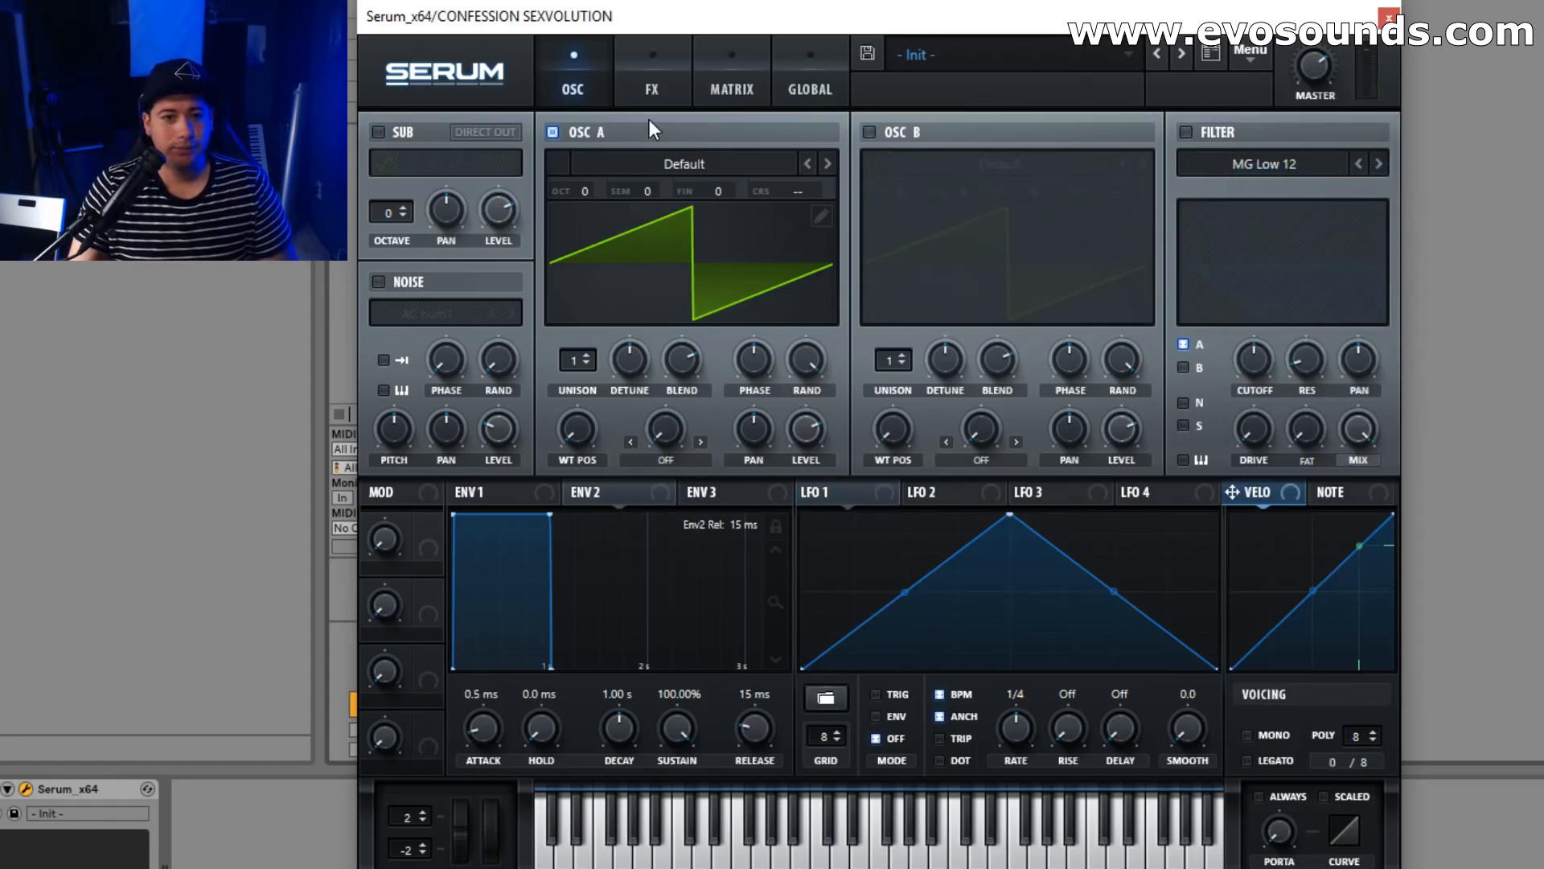
click(687, 164)
click(736, 138)
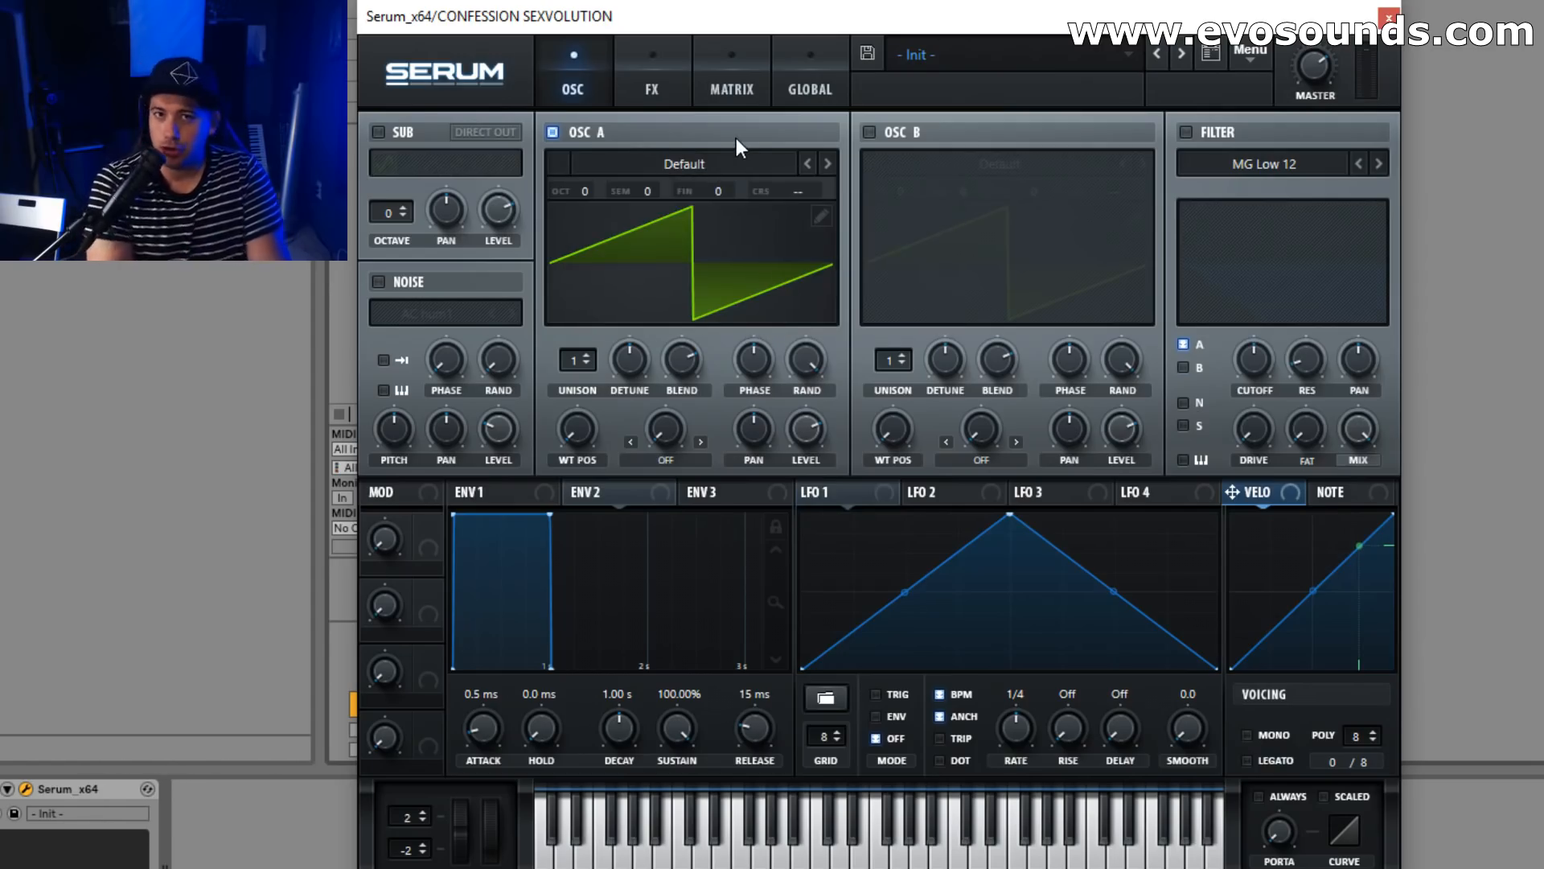
click(711, 170)
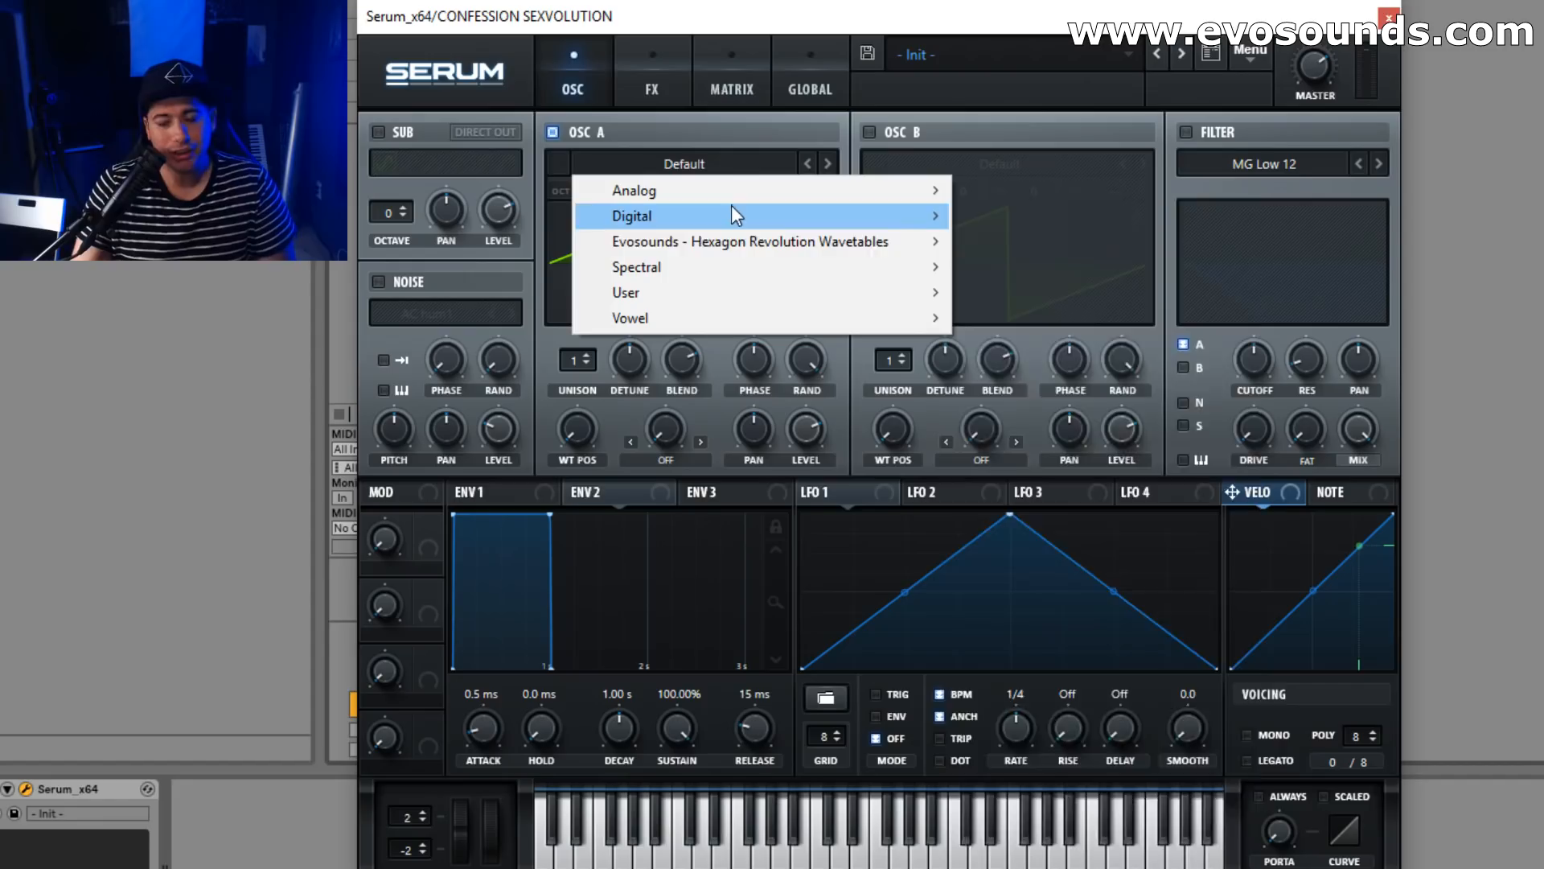
mouse_move(731, 214)
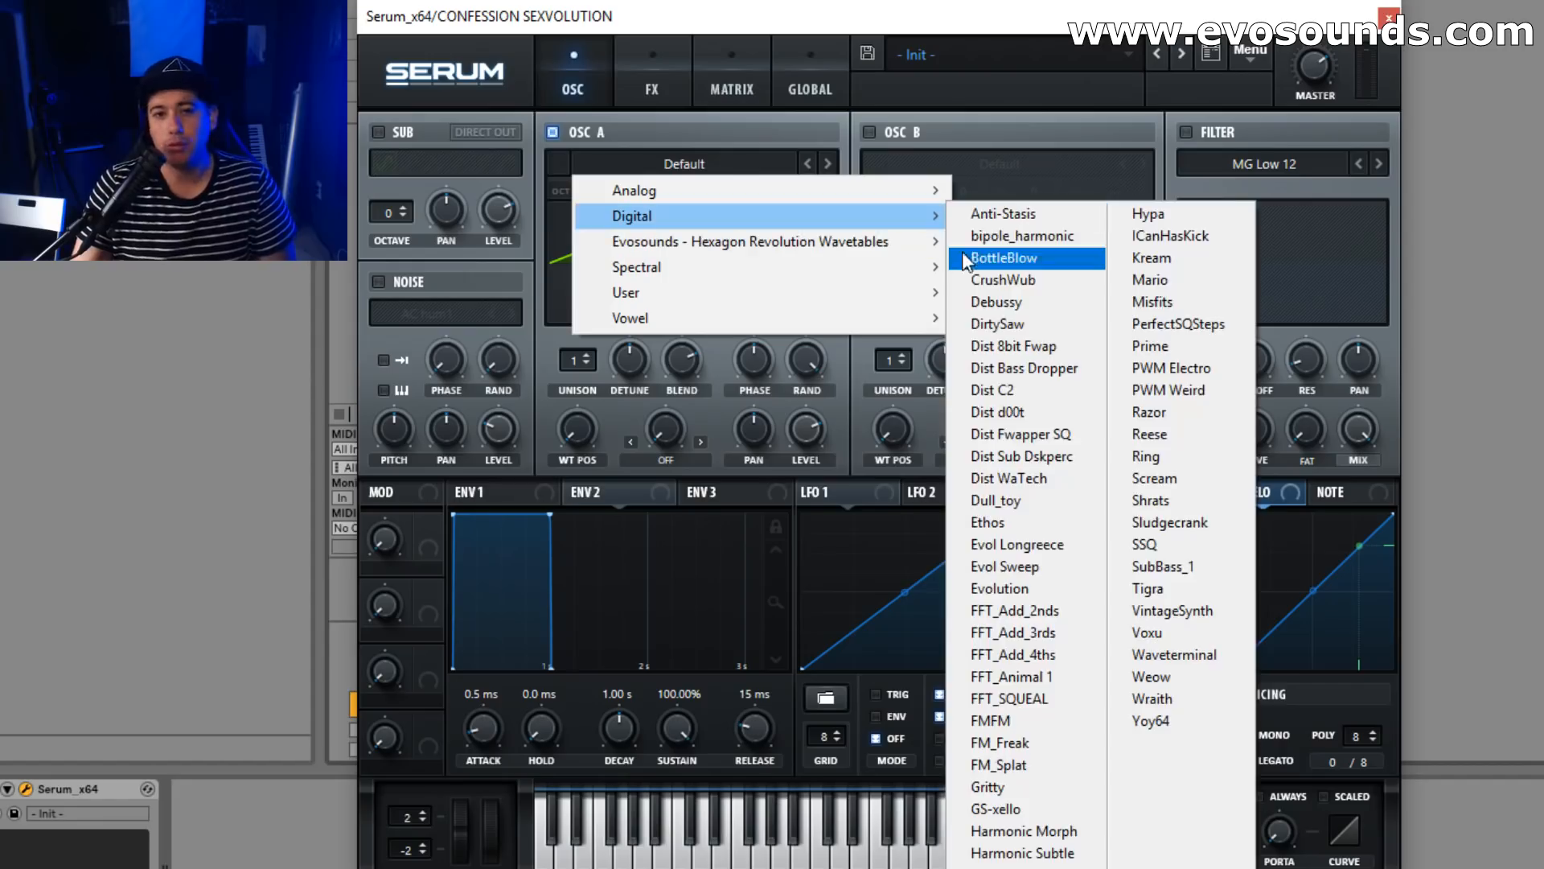
click(1078, 609)
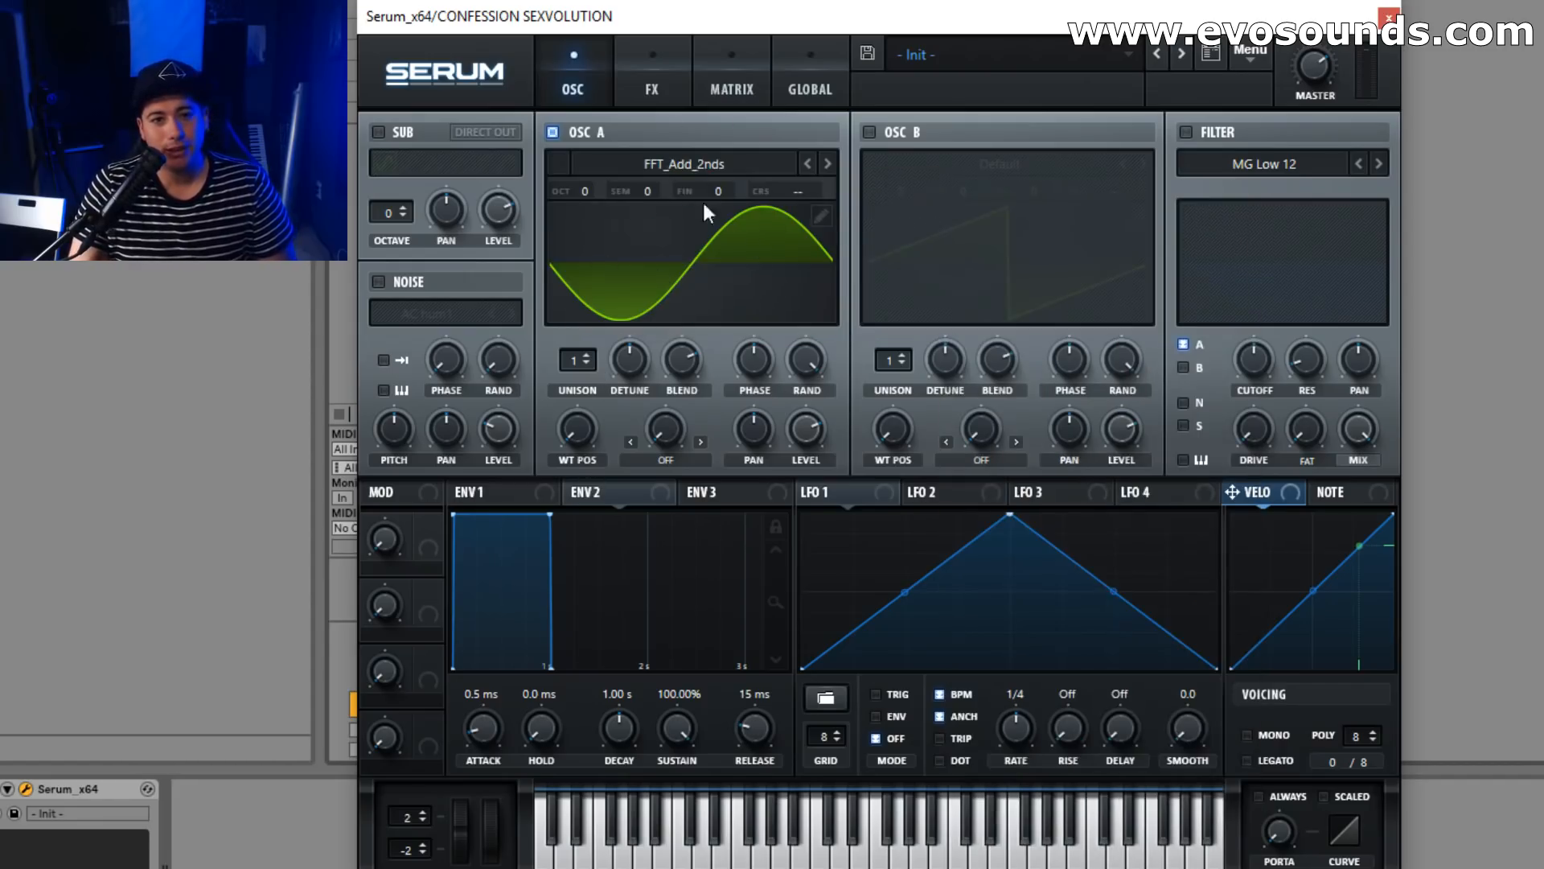
Sweep oscillator A's wavetable position, assign LFO 1 to modulate it, and move the LFO's peak earlier.
drag(573, 424, 644, 293)
drag(615, 413, 555, 498)
drag(1012, 532, 871, 493)
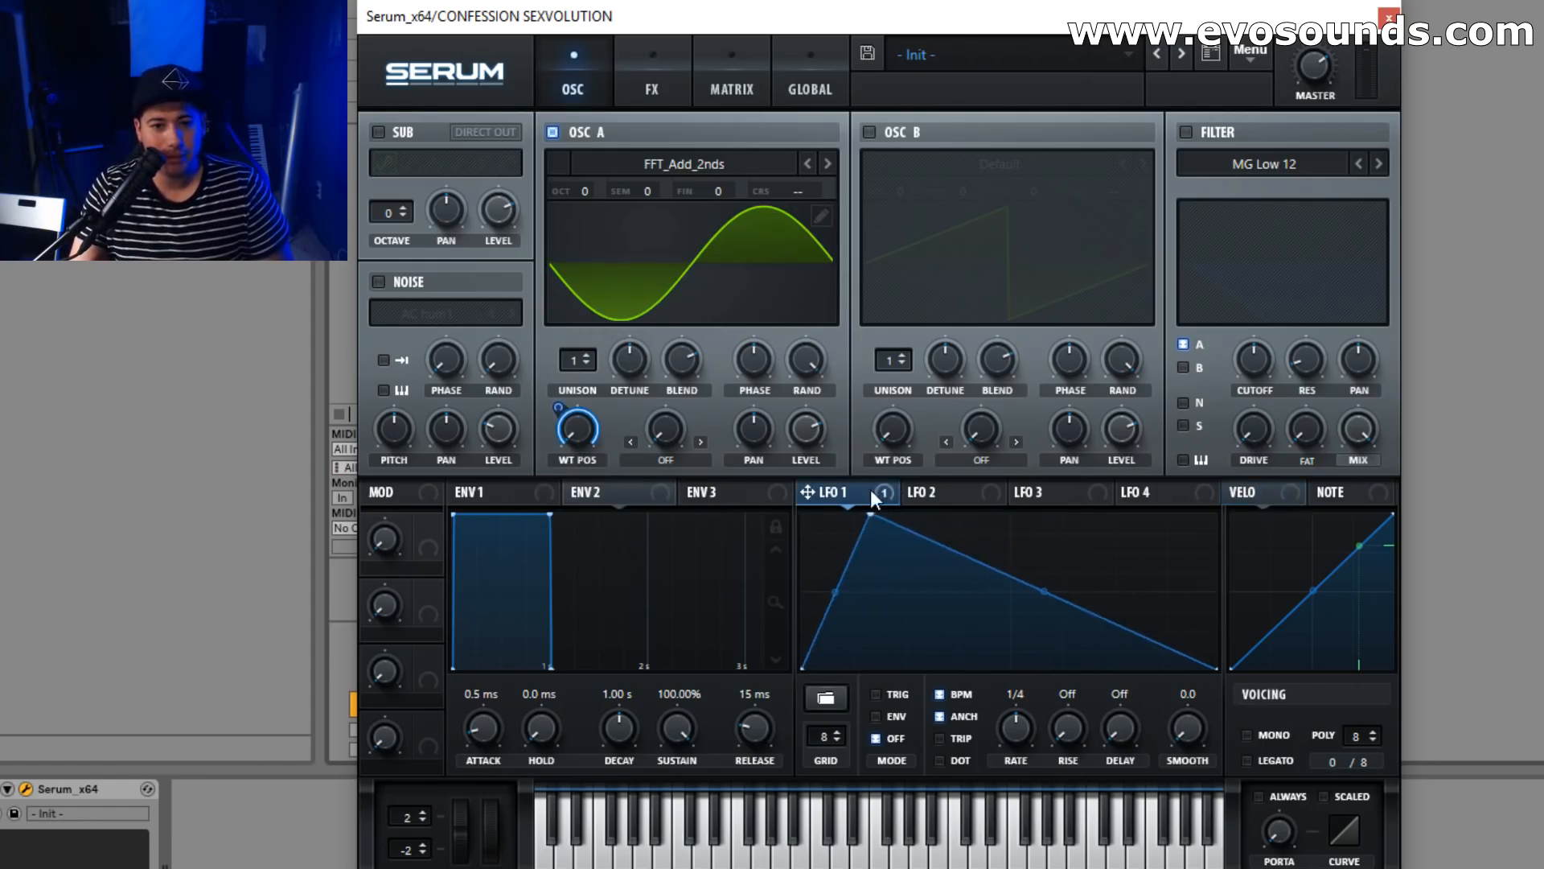
Set LFO 1 to Trig mode and bend both its rising and falling curves inward.
click(879, 695)
drag(1043, 592, 1030, 610)
drag(836, 594, 838, 604)
drag(870, 515, 879, 514)
Reduce LFO 1's modulation depth on oscillator A's wavetable position and switch the LFO to Env mode.
drag(555, 434, 529, 478)
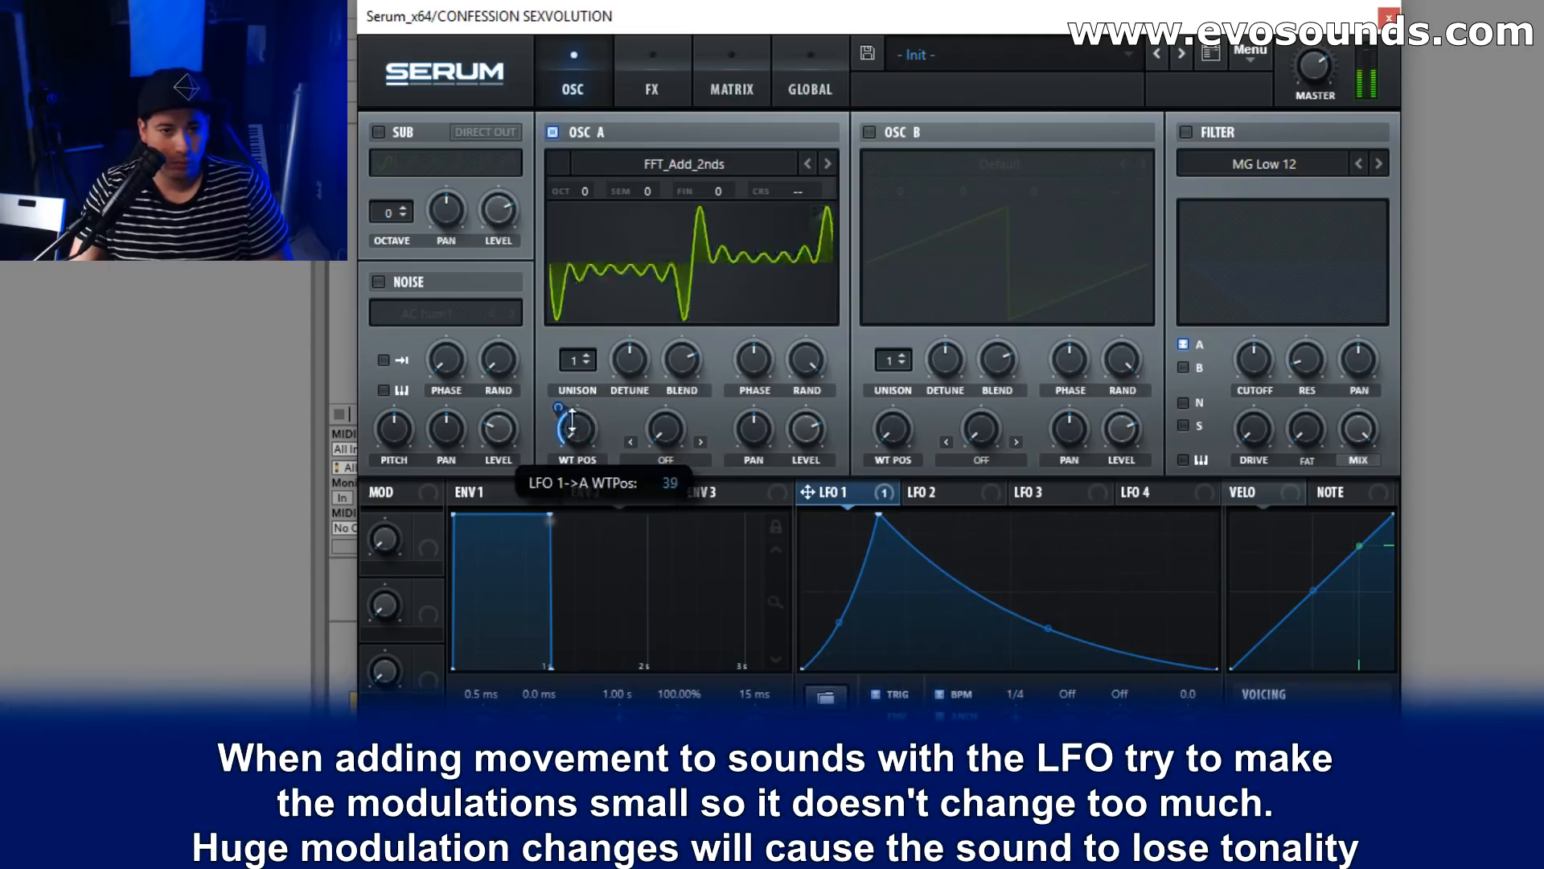
click(877, 694)
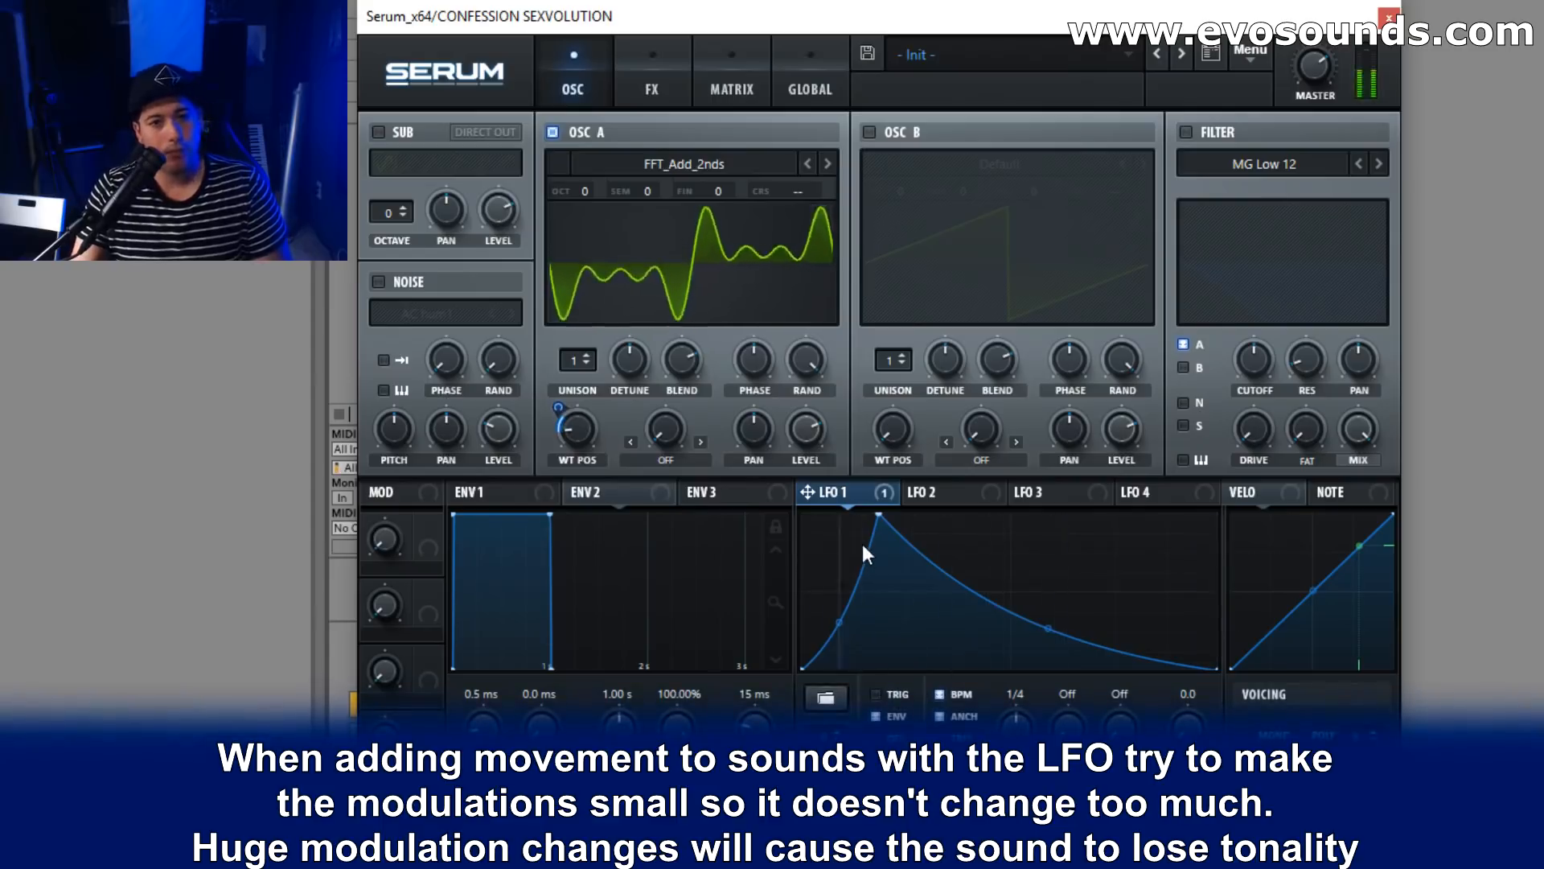
Enable the MG Low 12 filter and modulate its cutoff with LFO 1.
click(1185, 132)
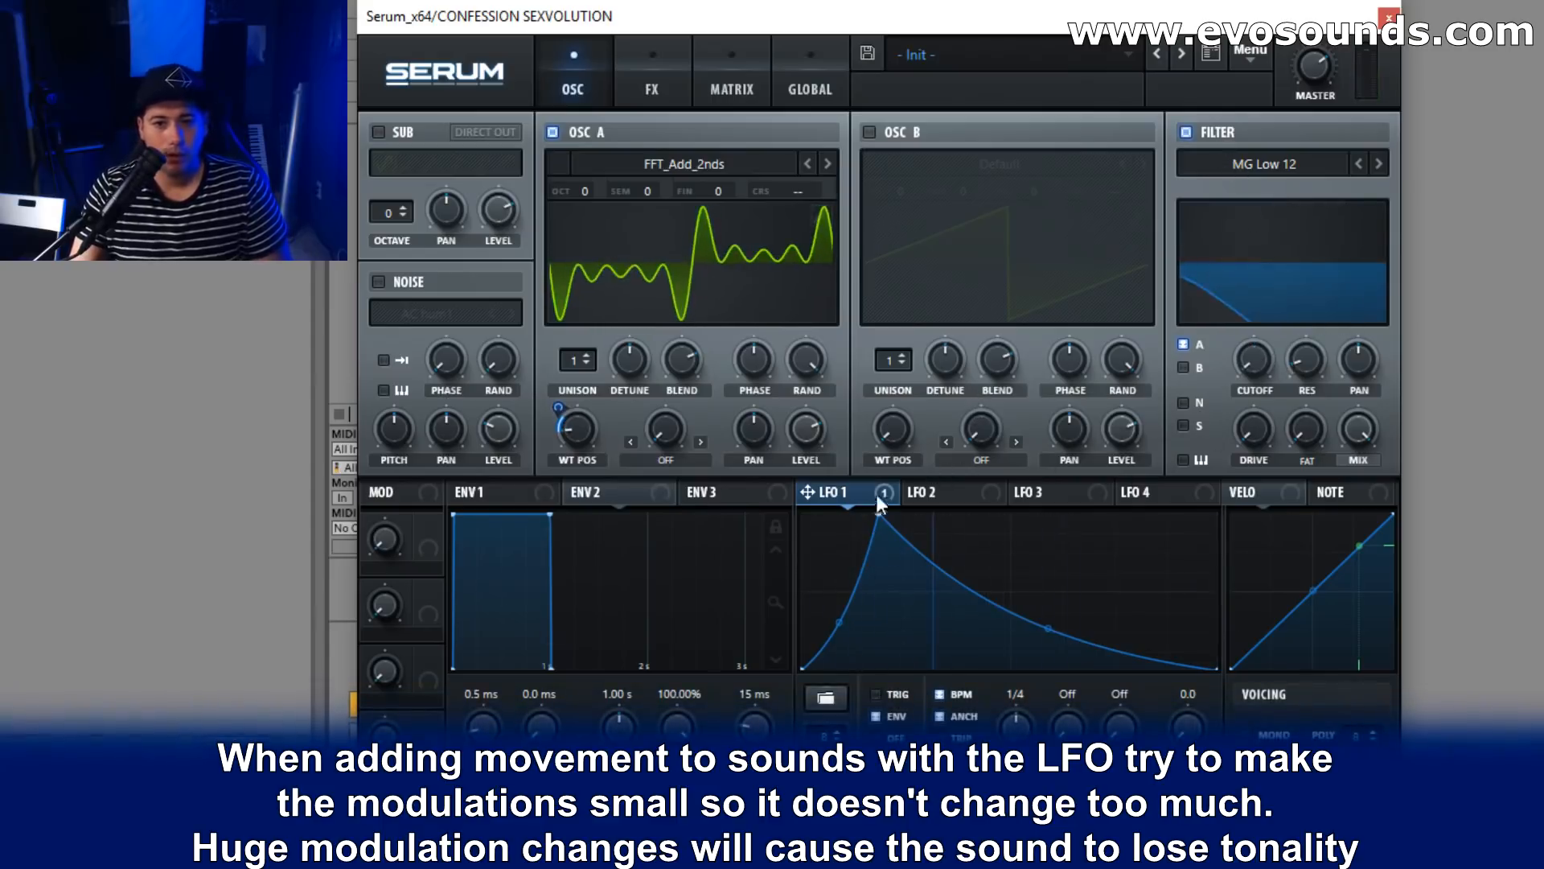
drag(1242, 388, 1241, 369)
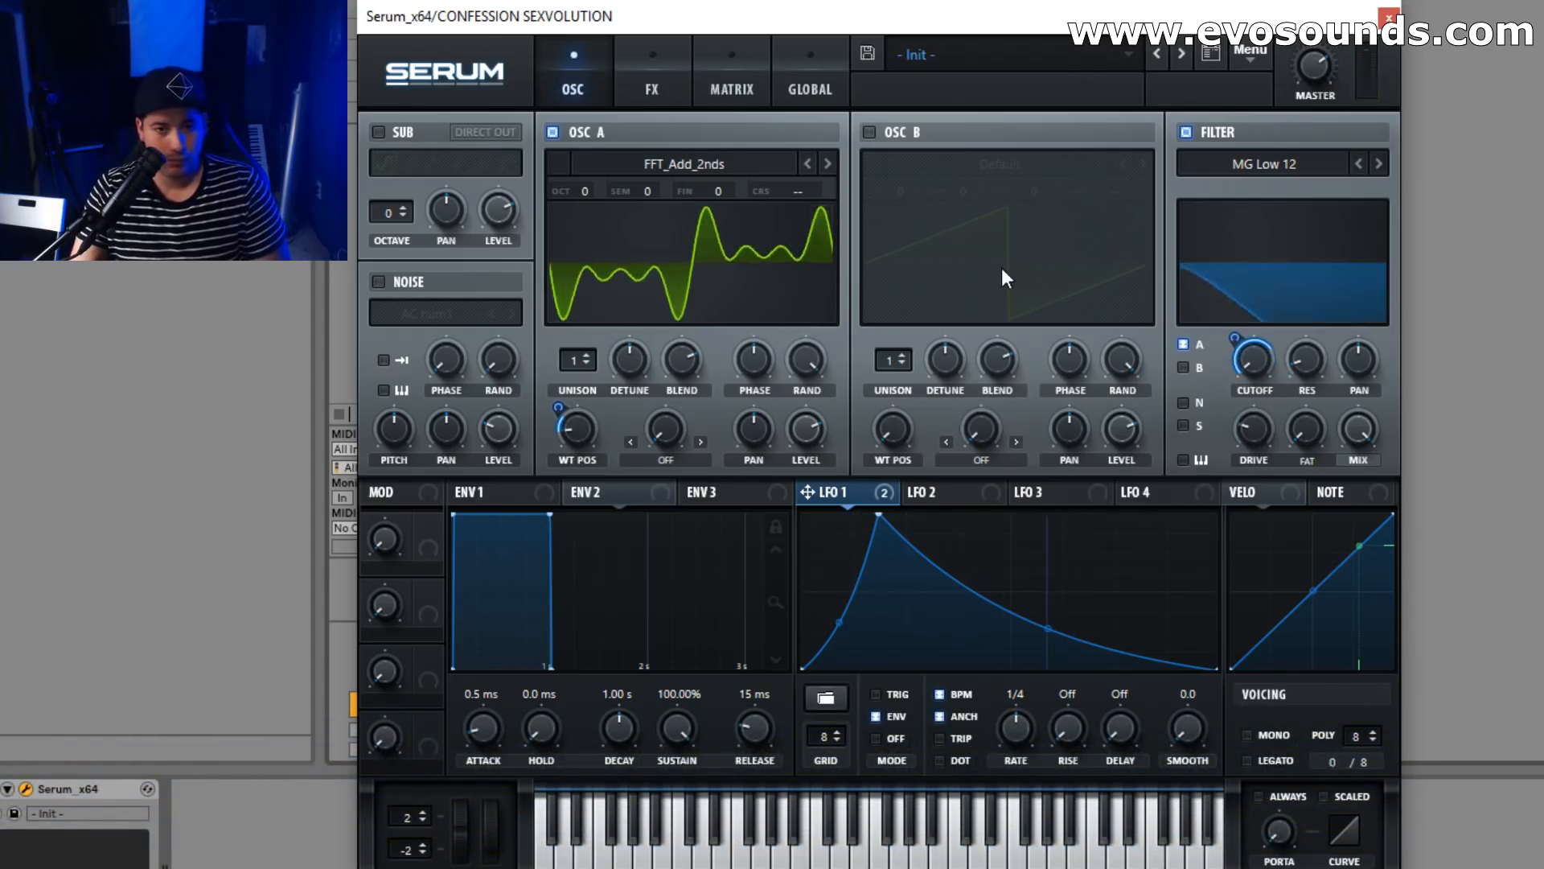
Switch oscillator A to the FFT_Add_4ths wavetable and set LFO 1's wavetable position depth to 40.
click(828, 164)
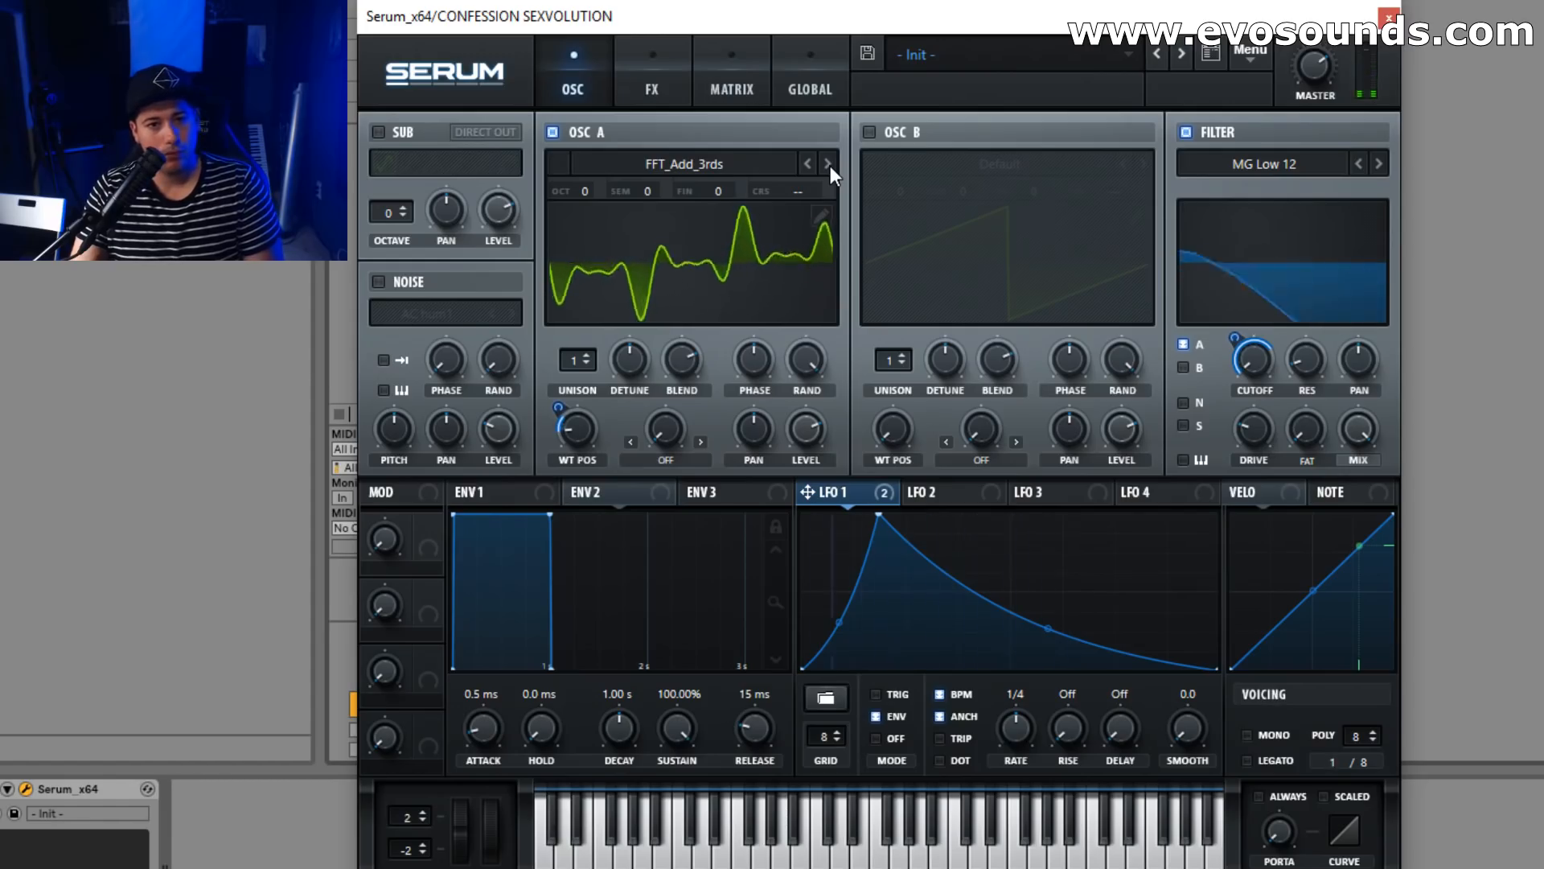
click(828, 164)
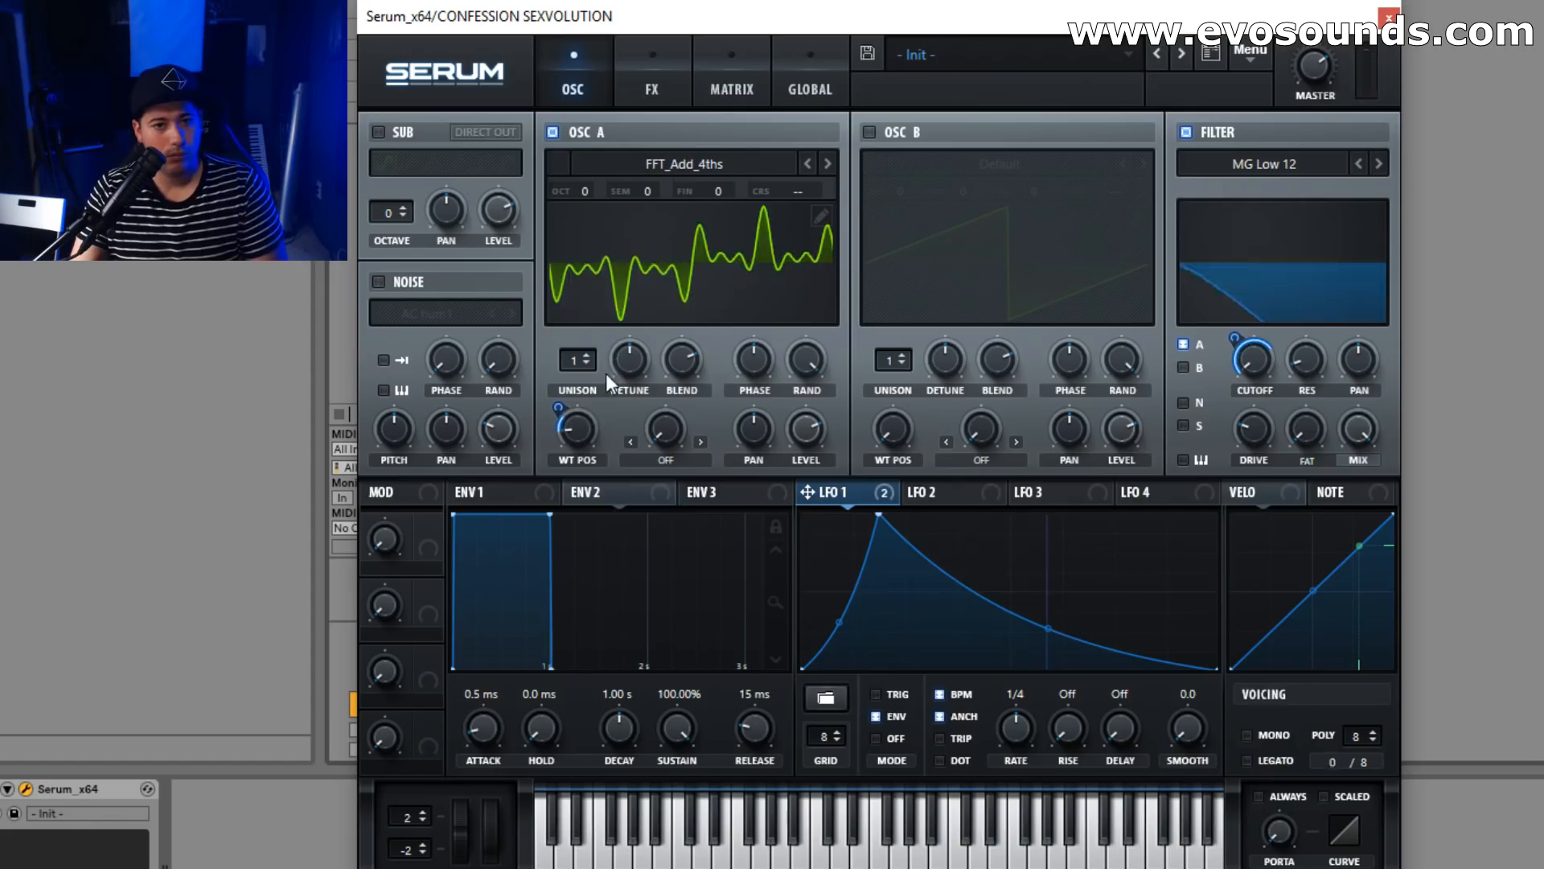
mouse_move(573, 403)
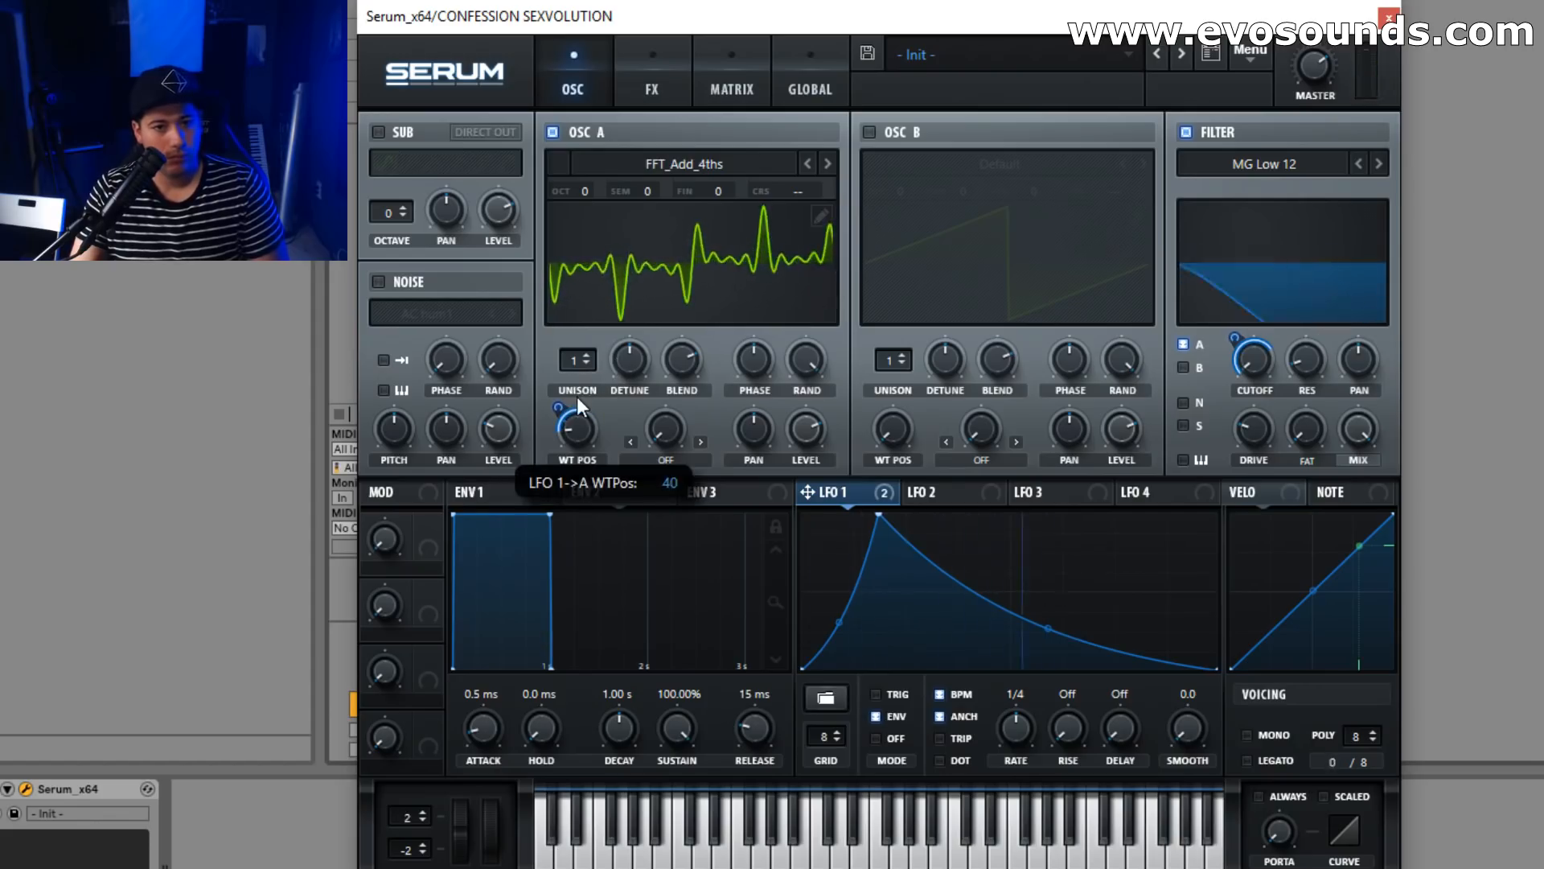
Enable the Tube distortion effect and raise its drive.
click(641, 81)
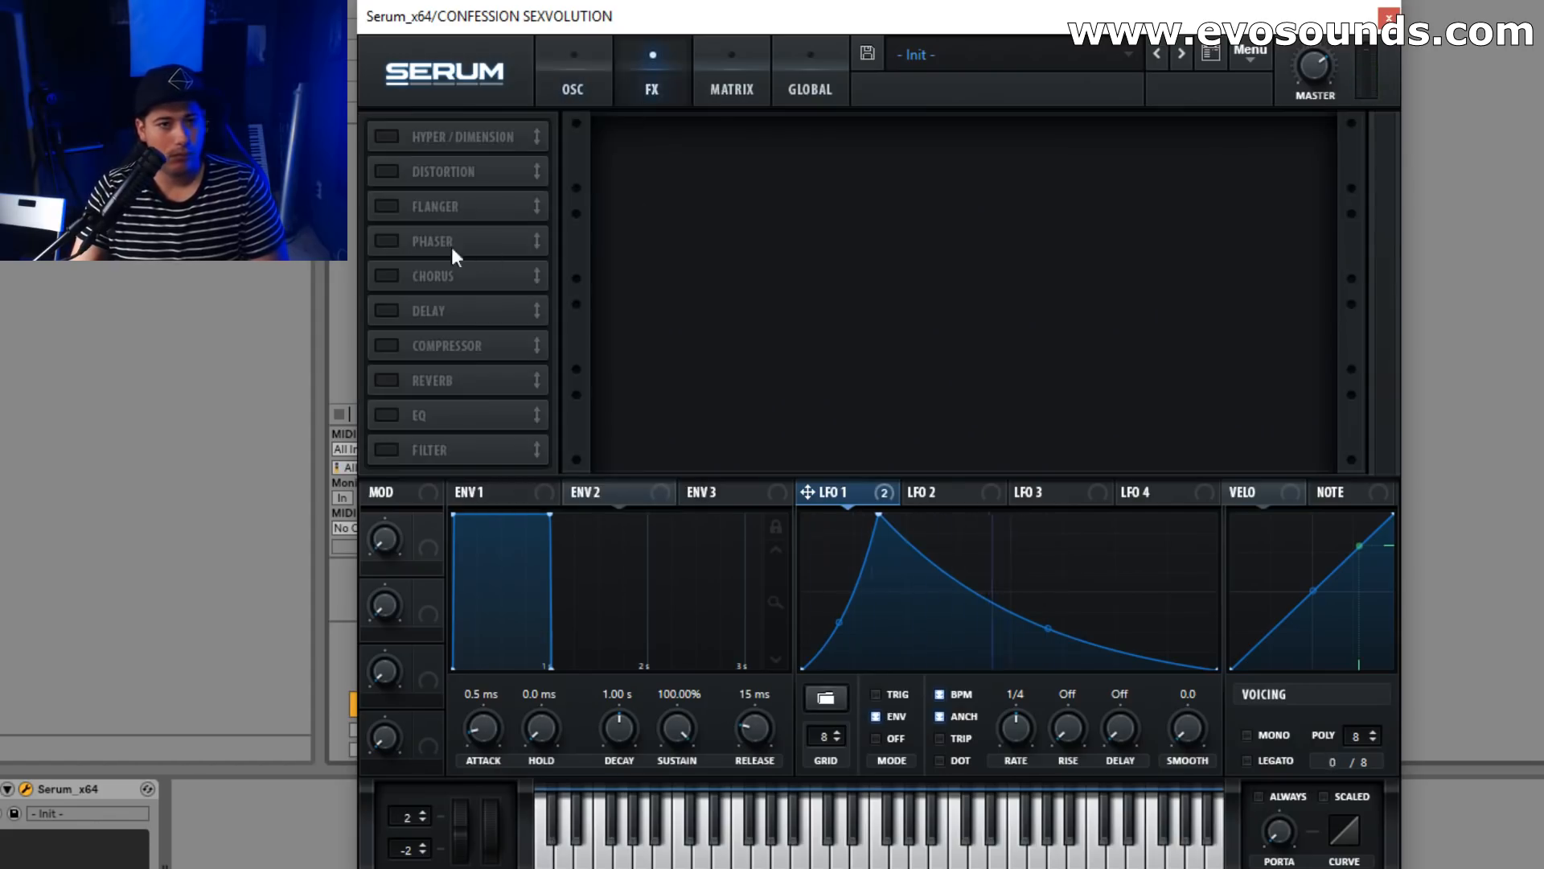
click(380, 175)
drag(1125, 151, 1154, 87)
Enable a multiband compressor with its mix at 45 and a Hall reverb with a low mix.
click(418, 347)
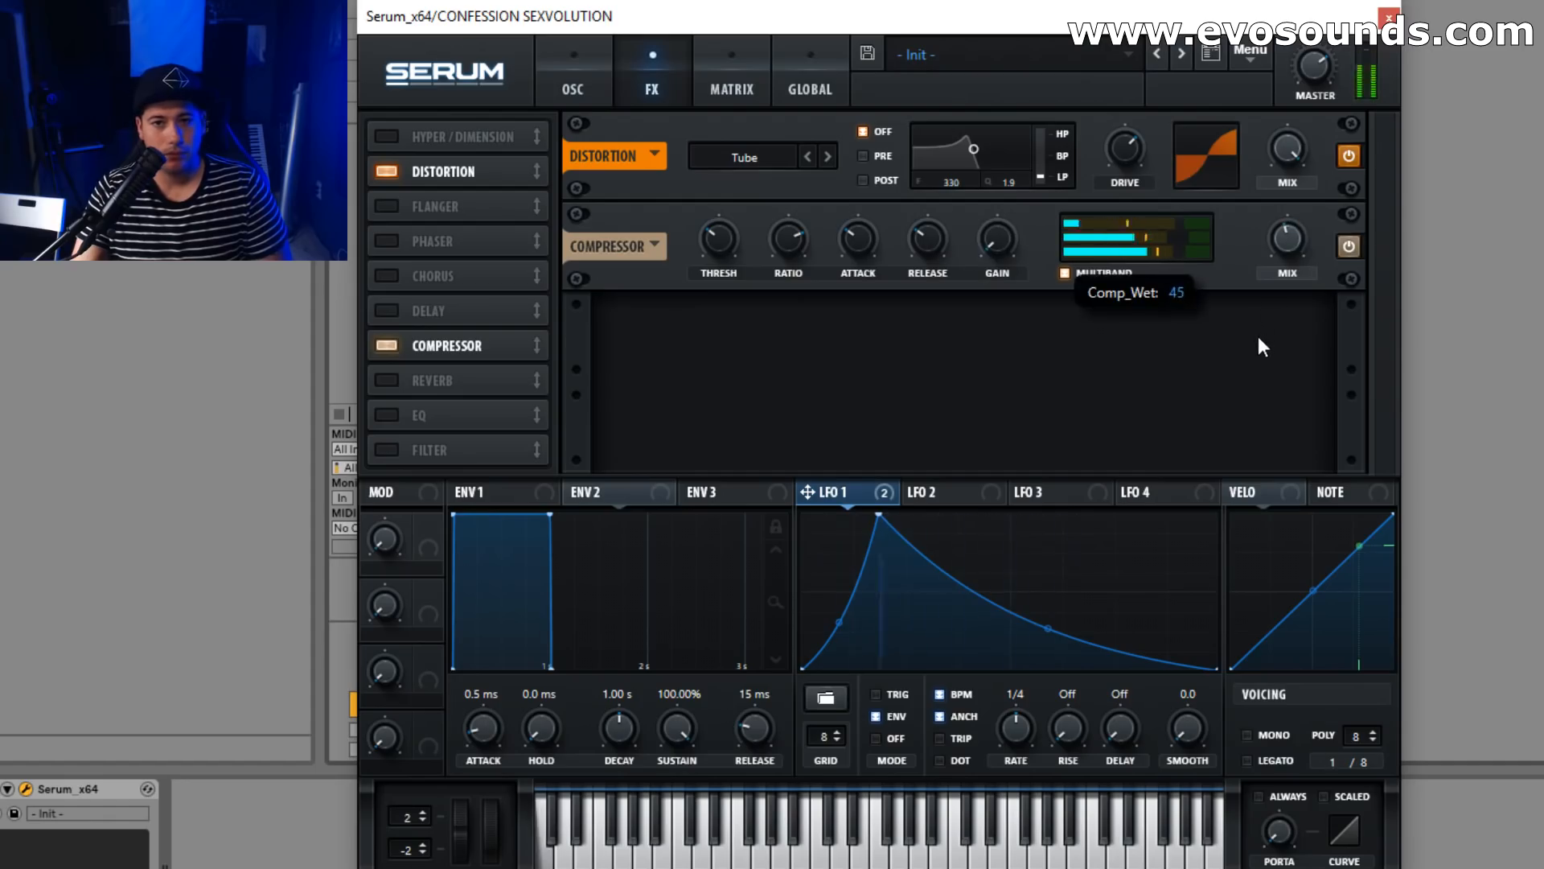
click(383, 383)
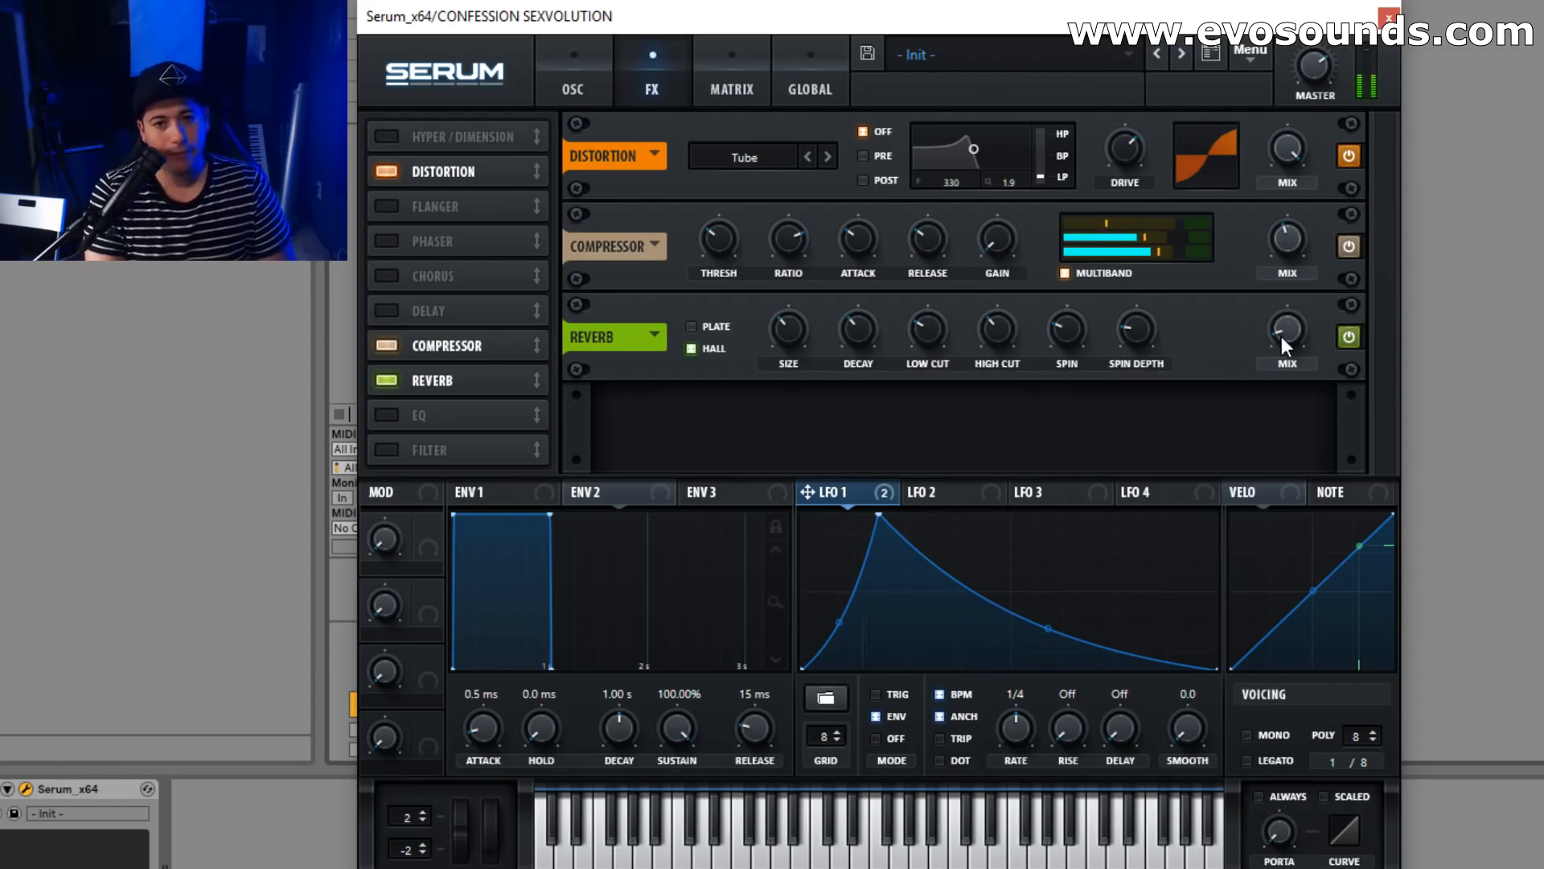
Straighten LFO 1's falling curve and bend its rising curve slightly further inward.
mouse_move(839, 622)
mouse_down()
mouse_move(827, 576)
mouse_move(835, 613)
mouse_up()
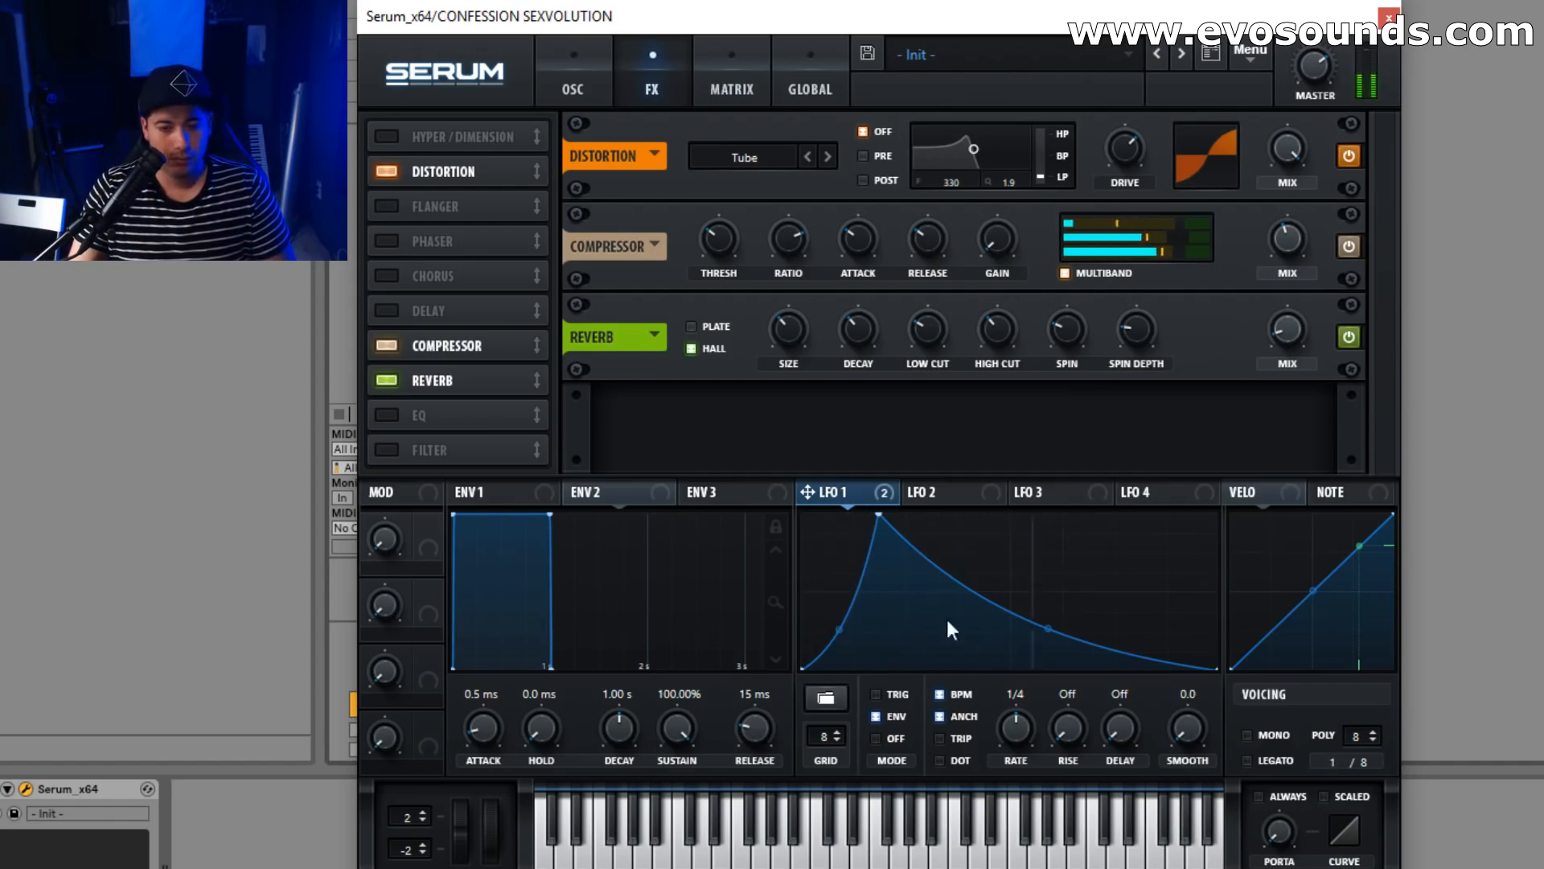
drag(1047, 626, 1066, 612)
Adjust LFO 1's filter cutoff modulation depth and raise the filter's drive and resonance.
click(563, 87)
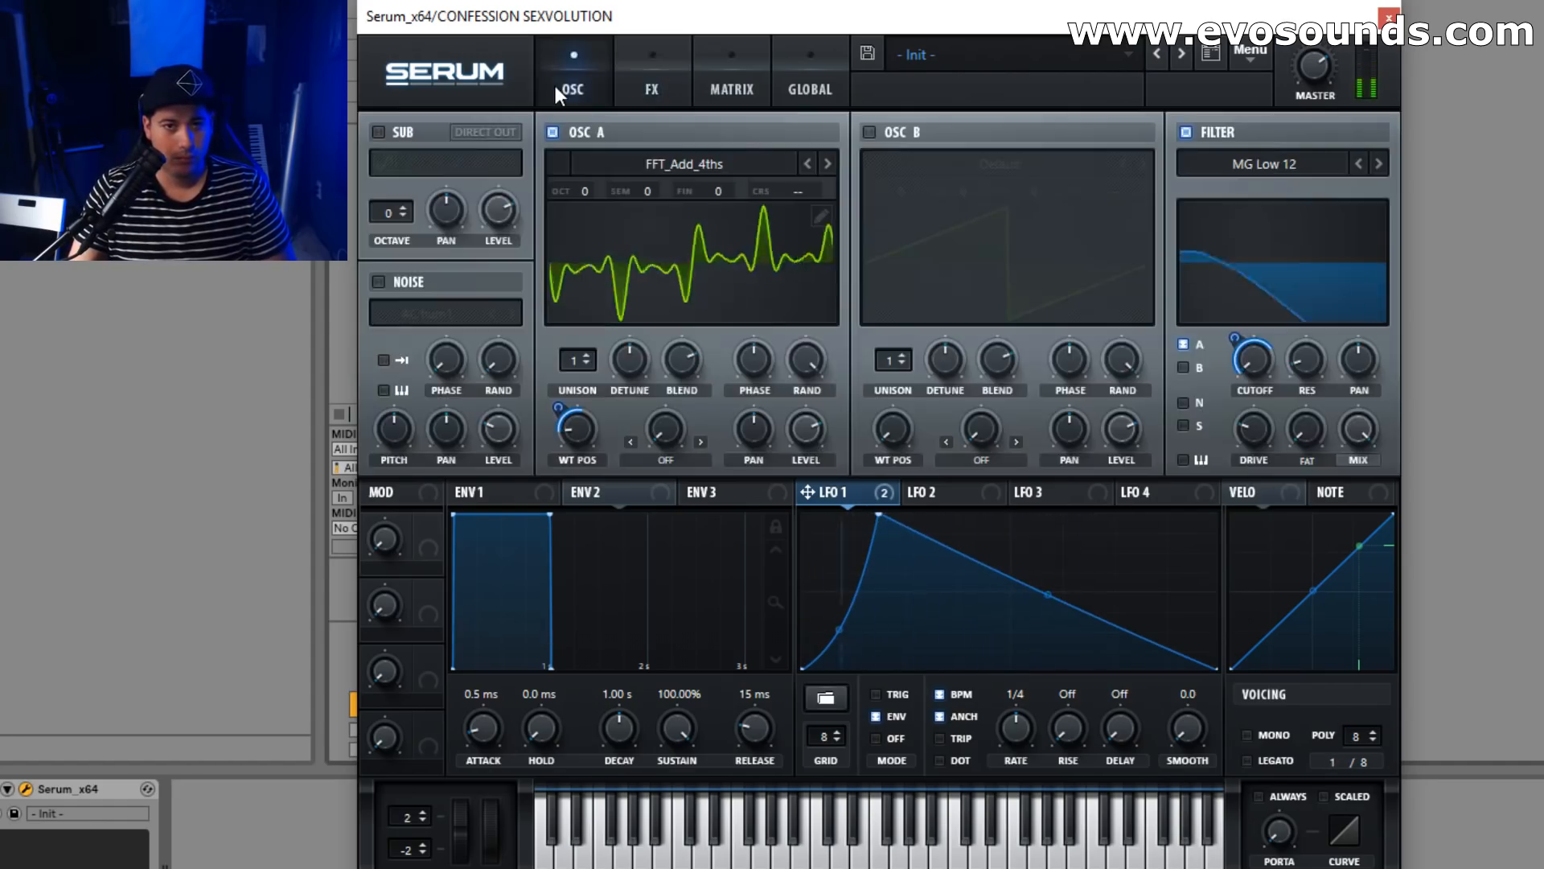
drag(1228, 370, 1232, 365)
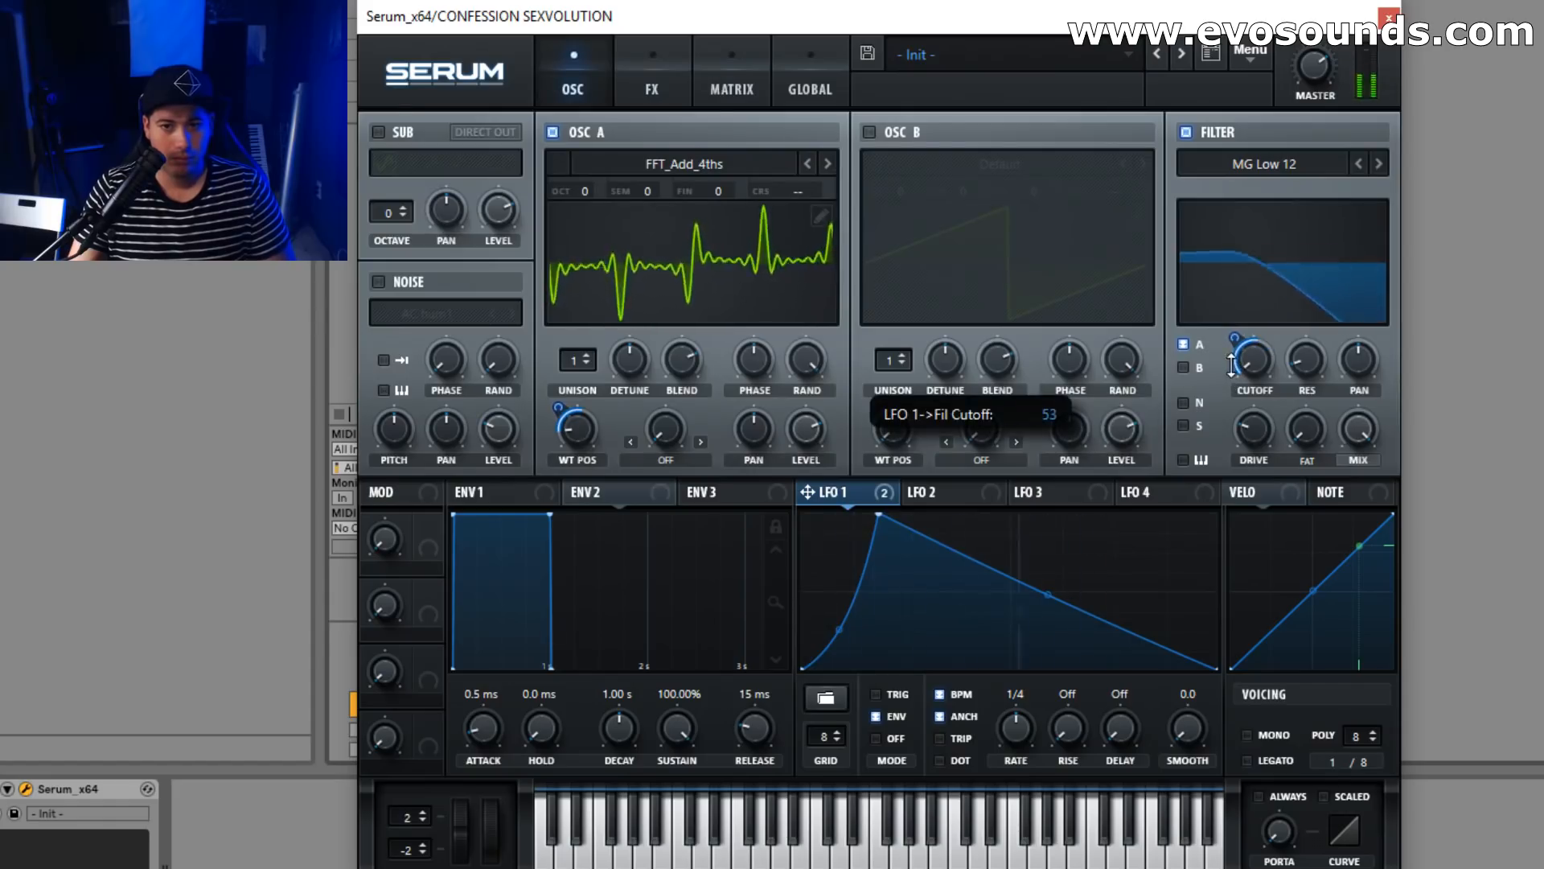
drag(1252, 430, 1253, 403)
drag(1313, 361, 1328, 316)
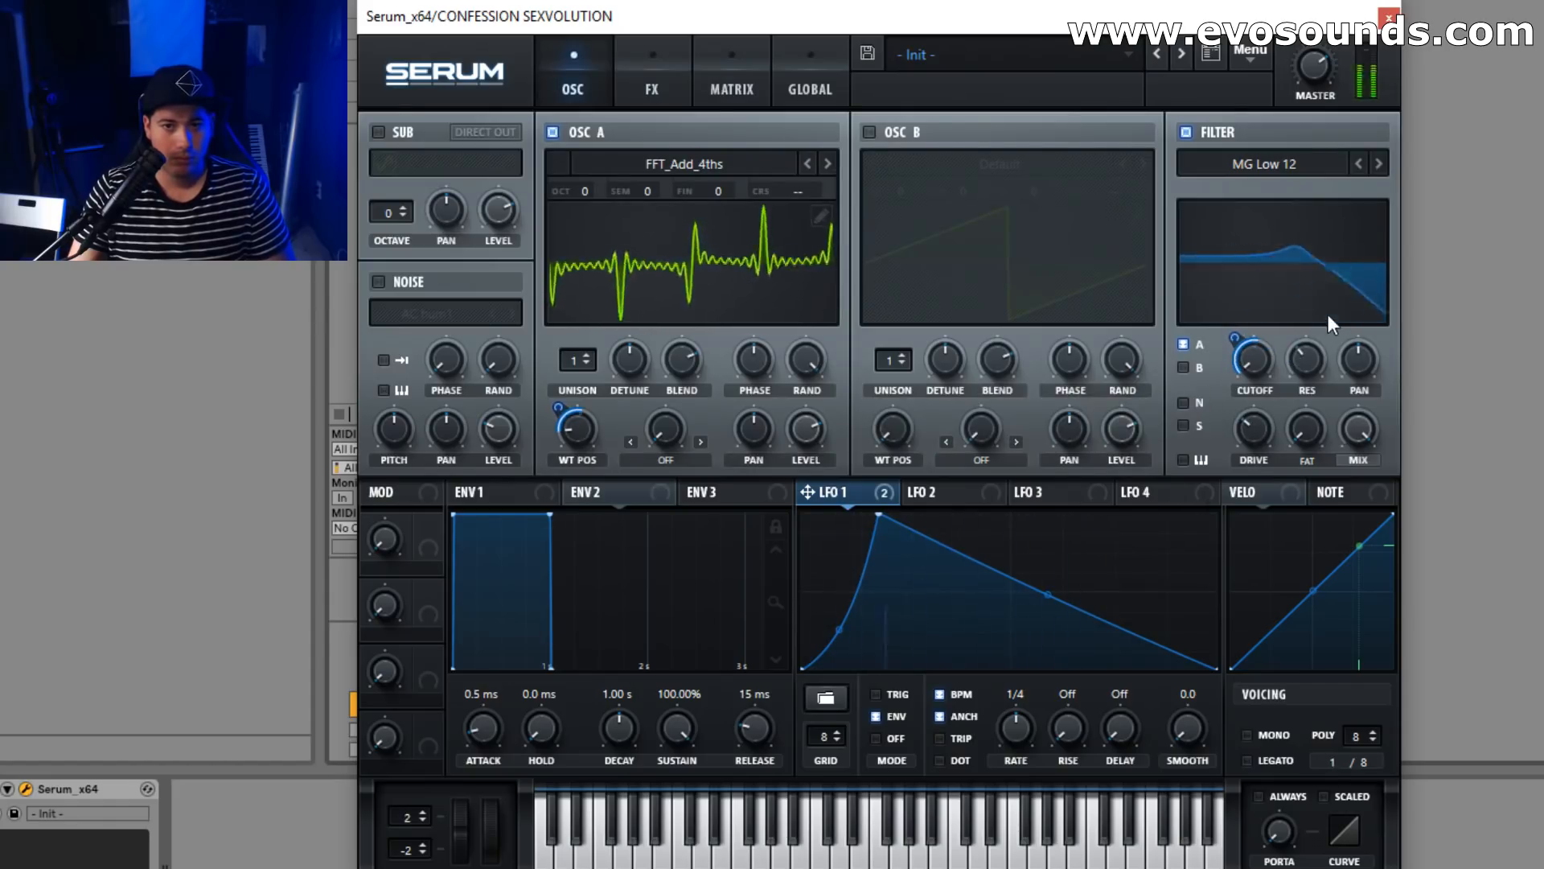
Adjust LFO 1's wavetable position modulation and load the digital FFT_Animal 1 wavetable into oscillator A.
drag(559, 405, 559, 378)
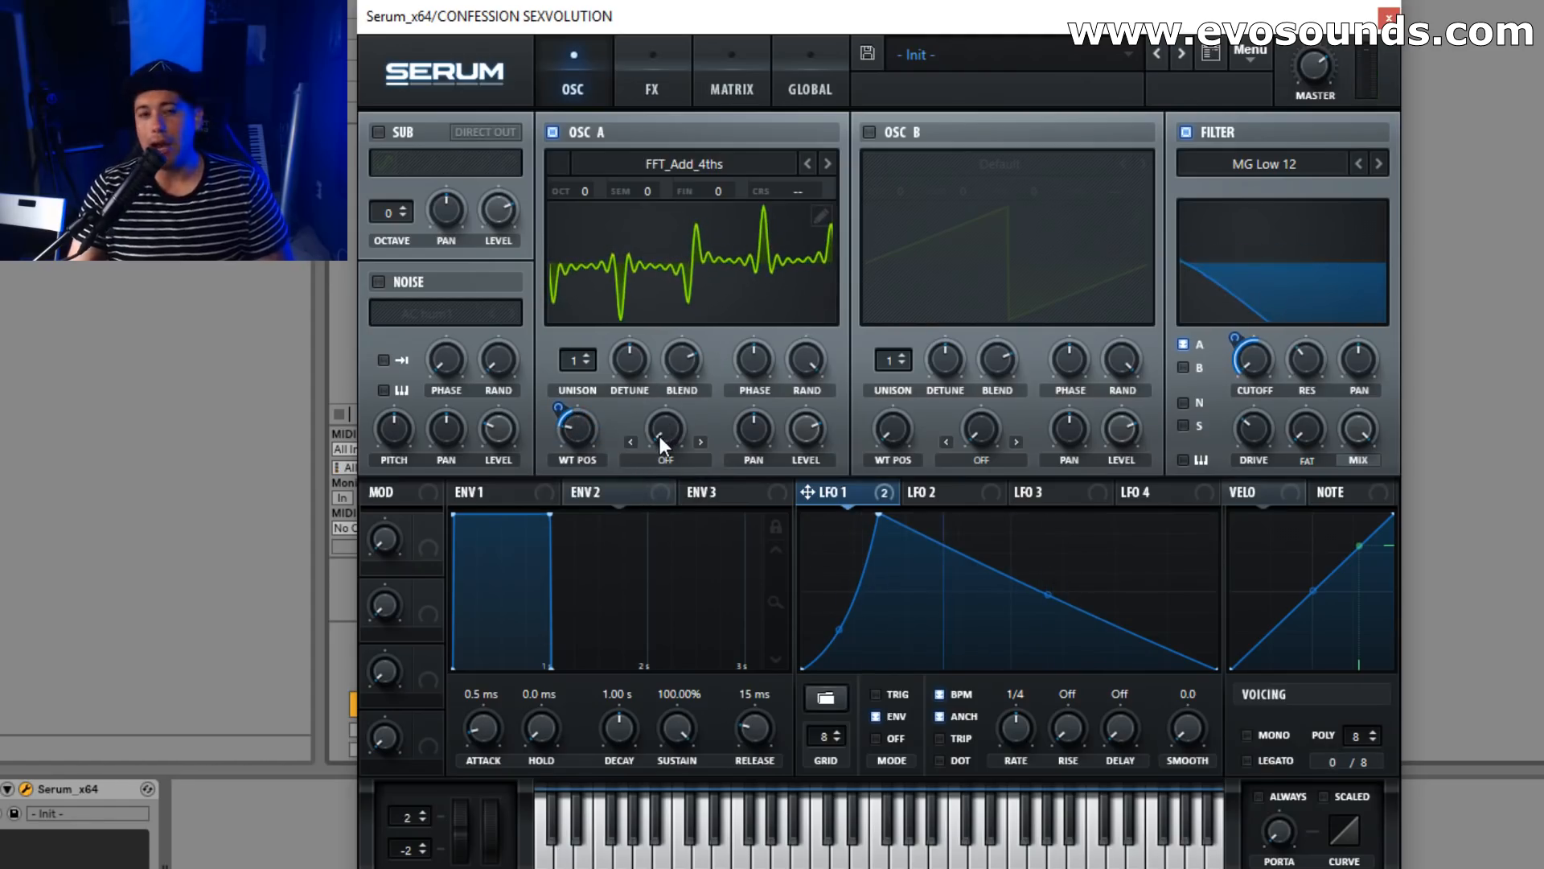
click(806, 179)
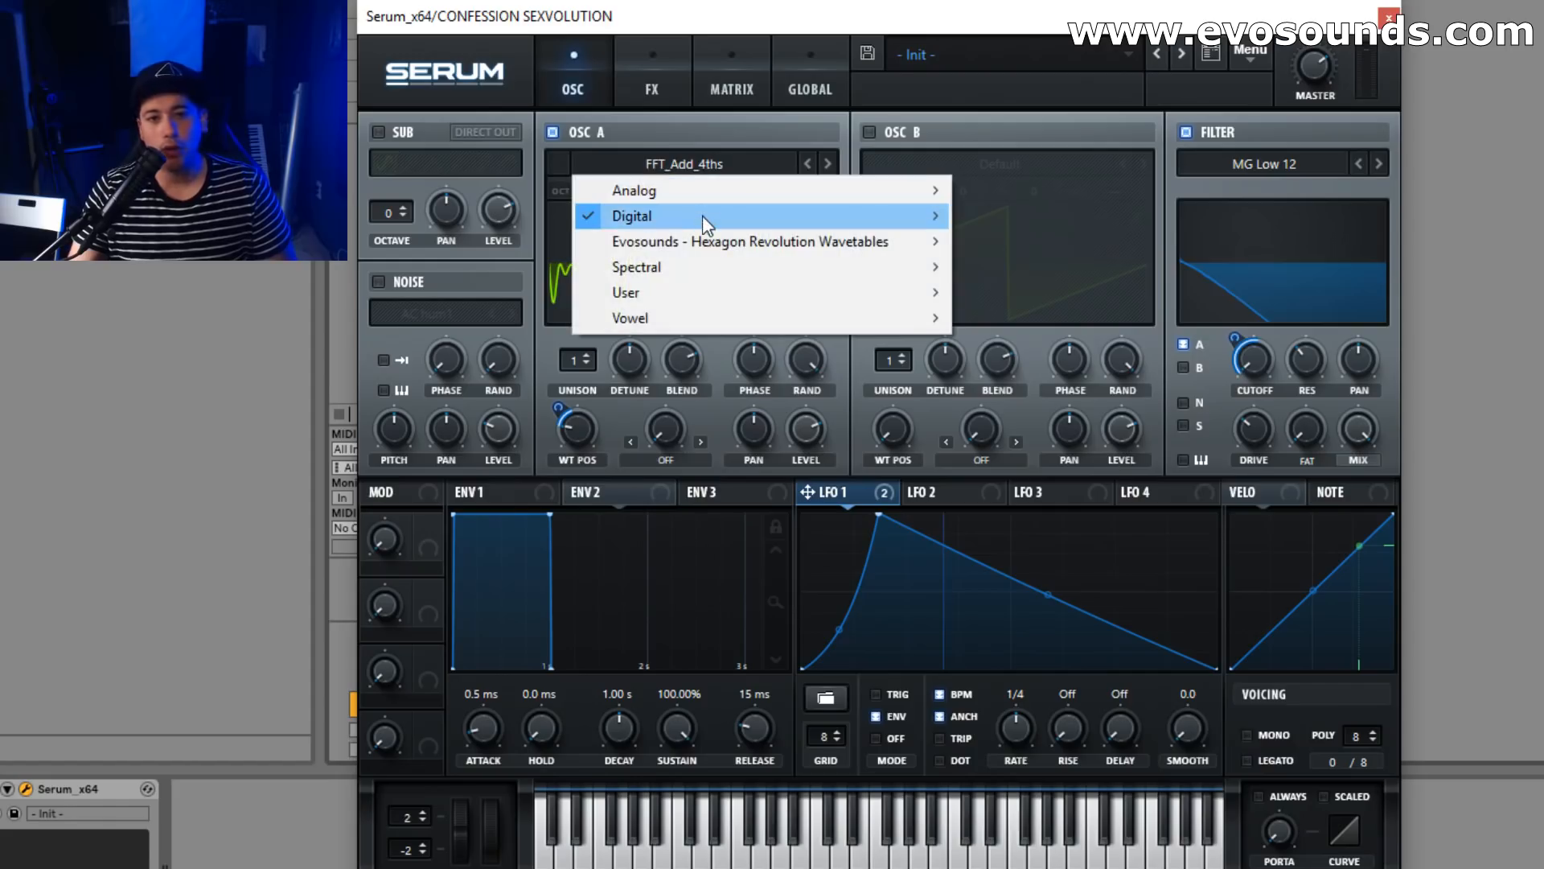
mouse_move(703, 215)
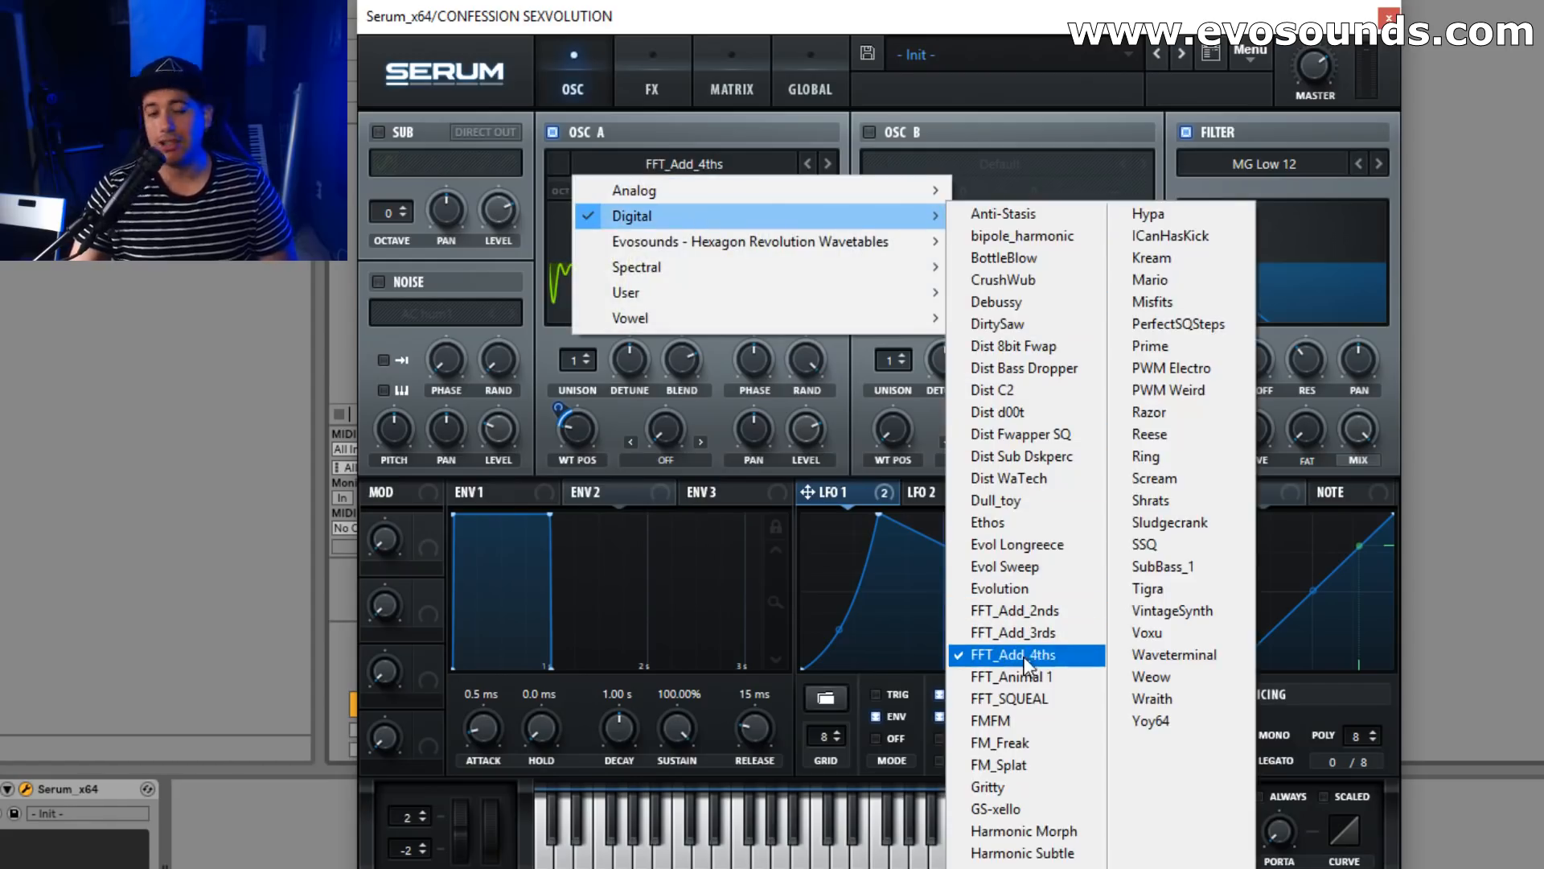
click(1046, 677)
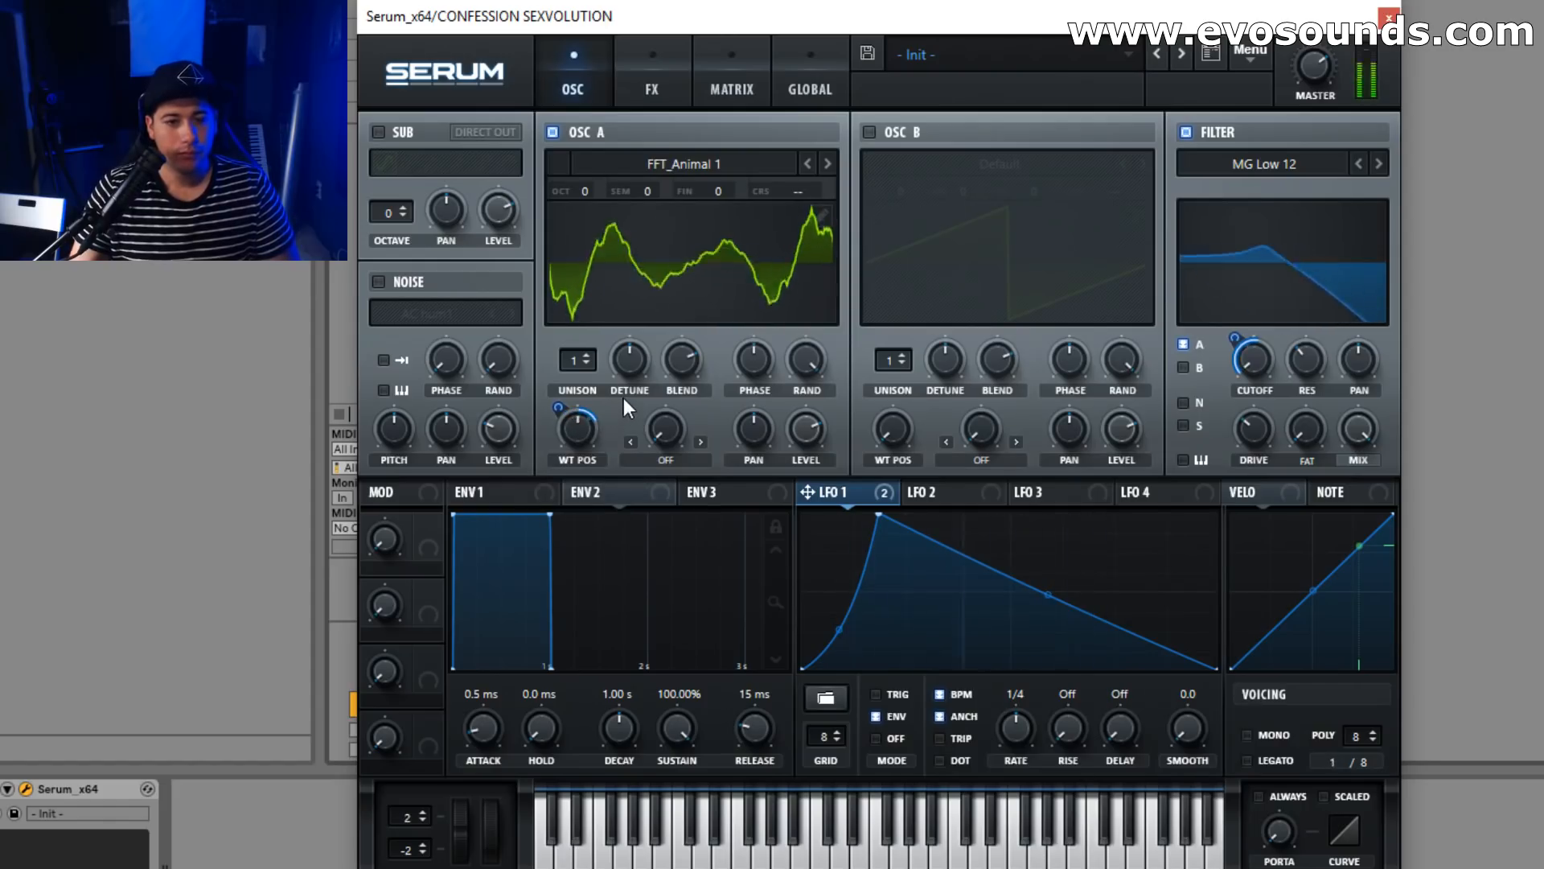
mouse_move(1237, 342)
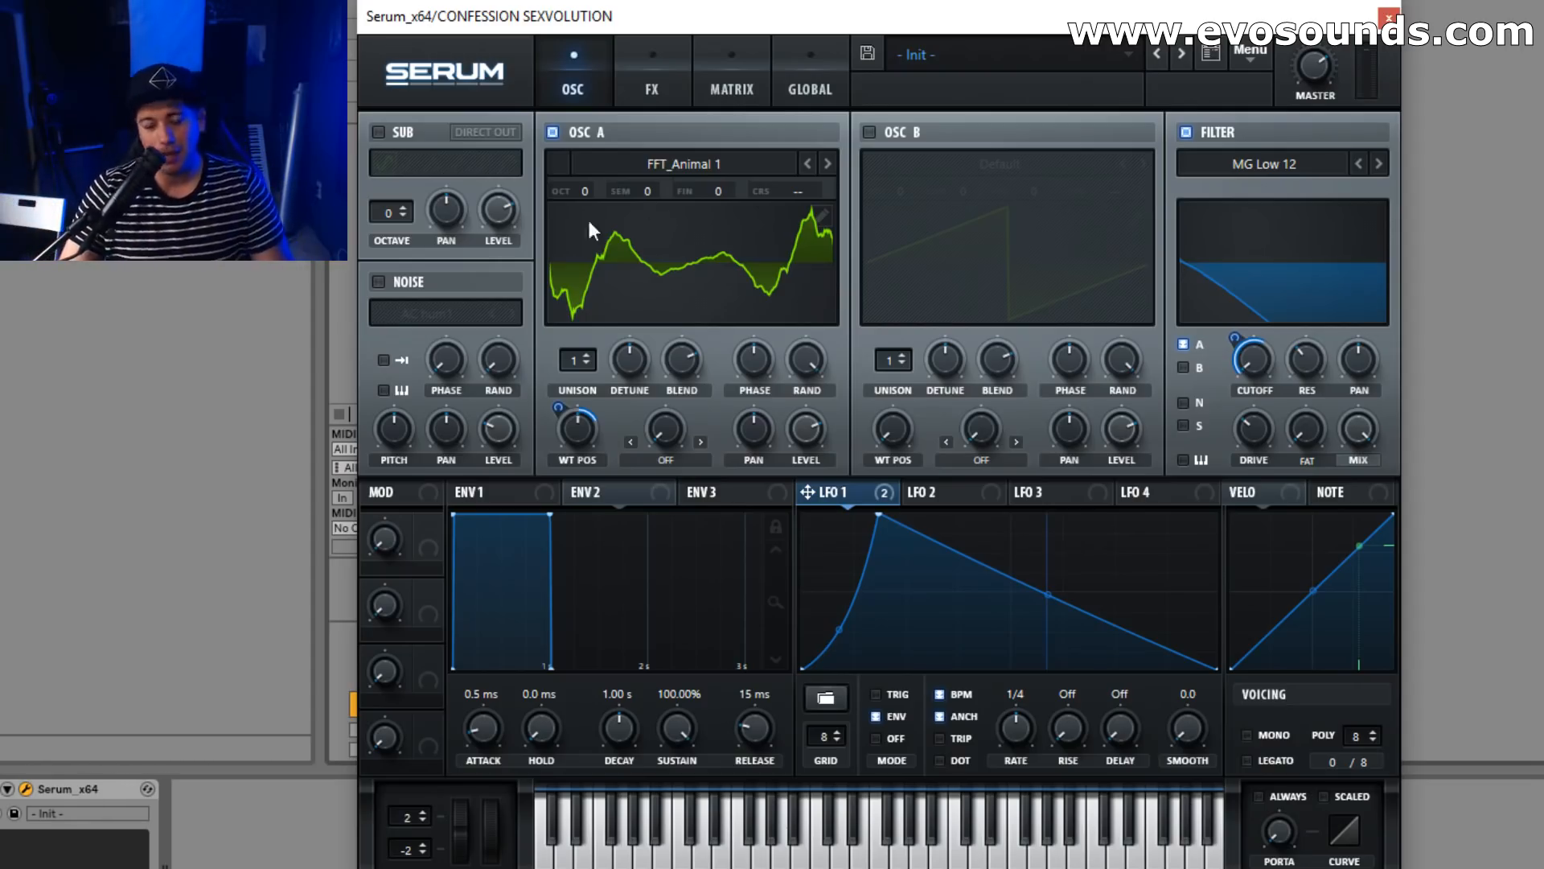
click(631, 93)
click(571, 93)
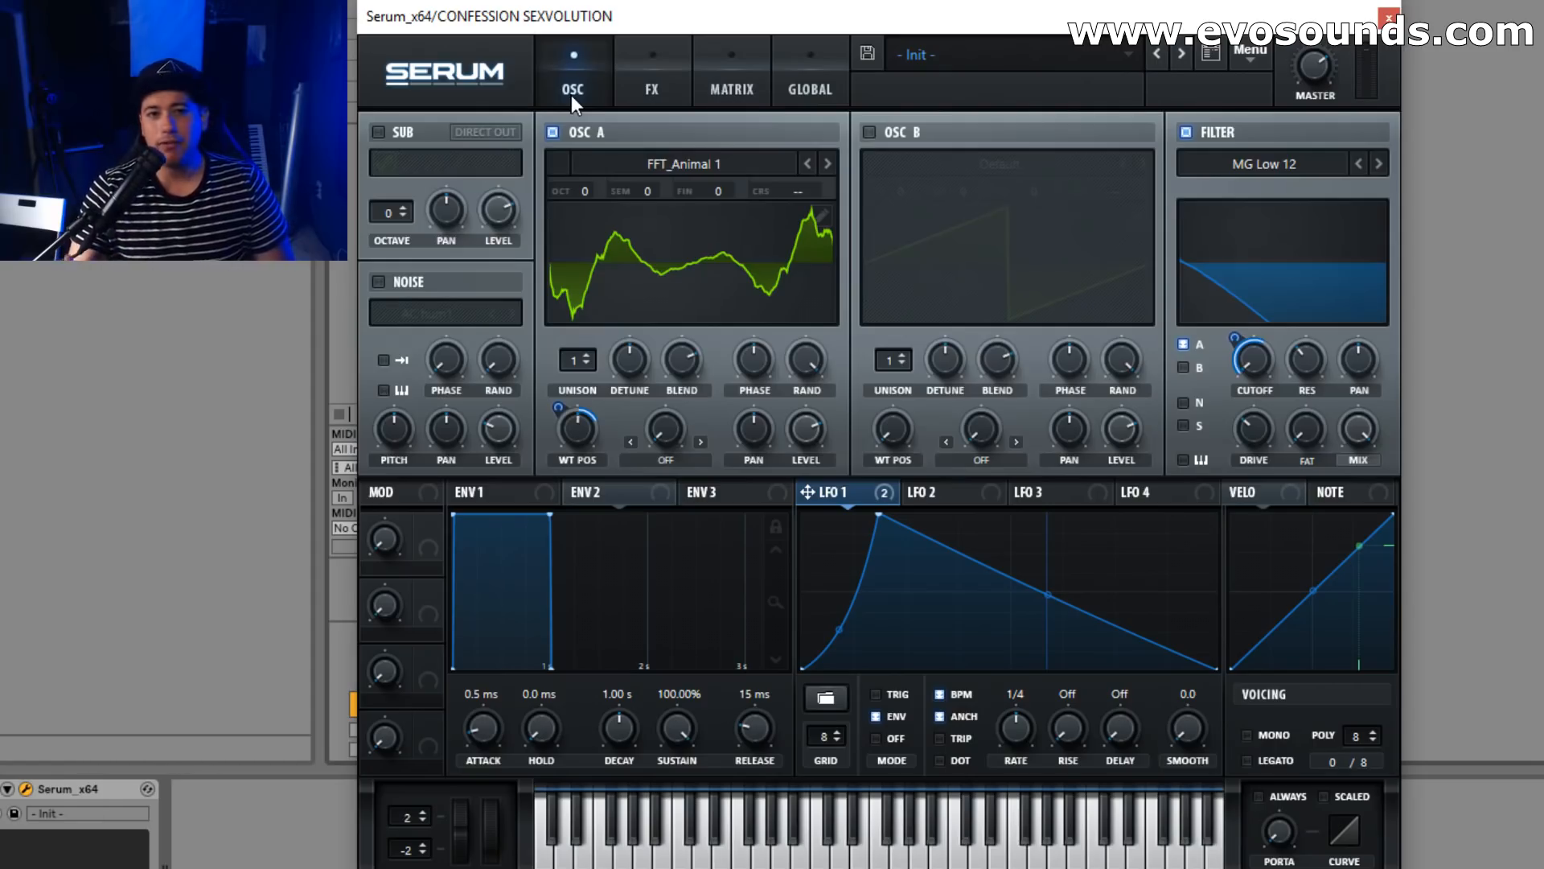
Load the Analog_BD_Sin wavetable into oscillator A and set its warp mode to FM (From B).
click(572, 170)
mouse_move(703, 190)
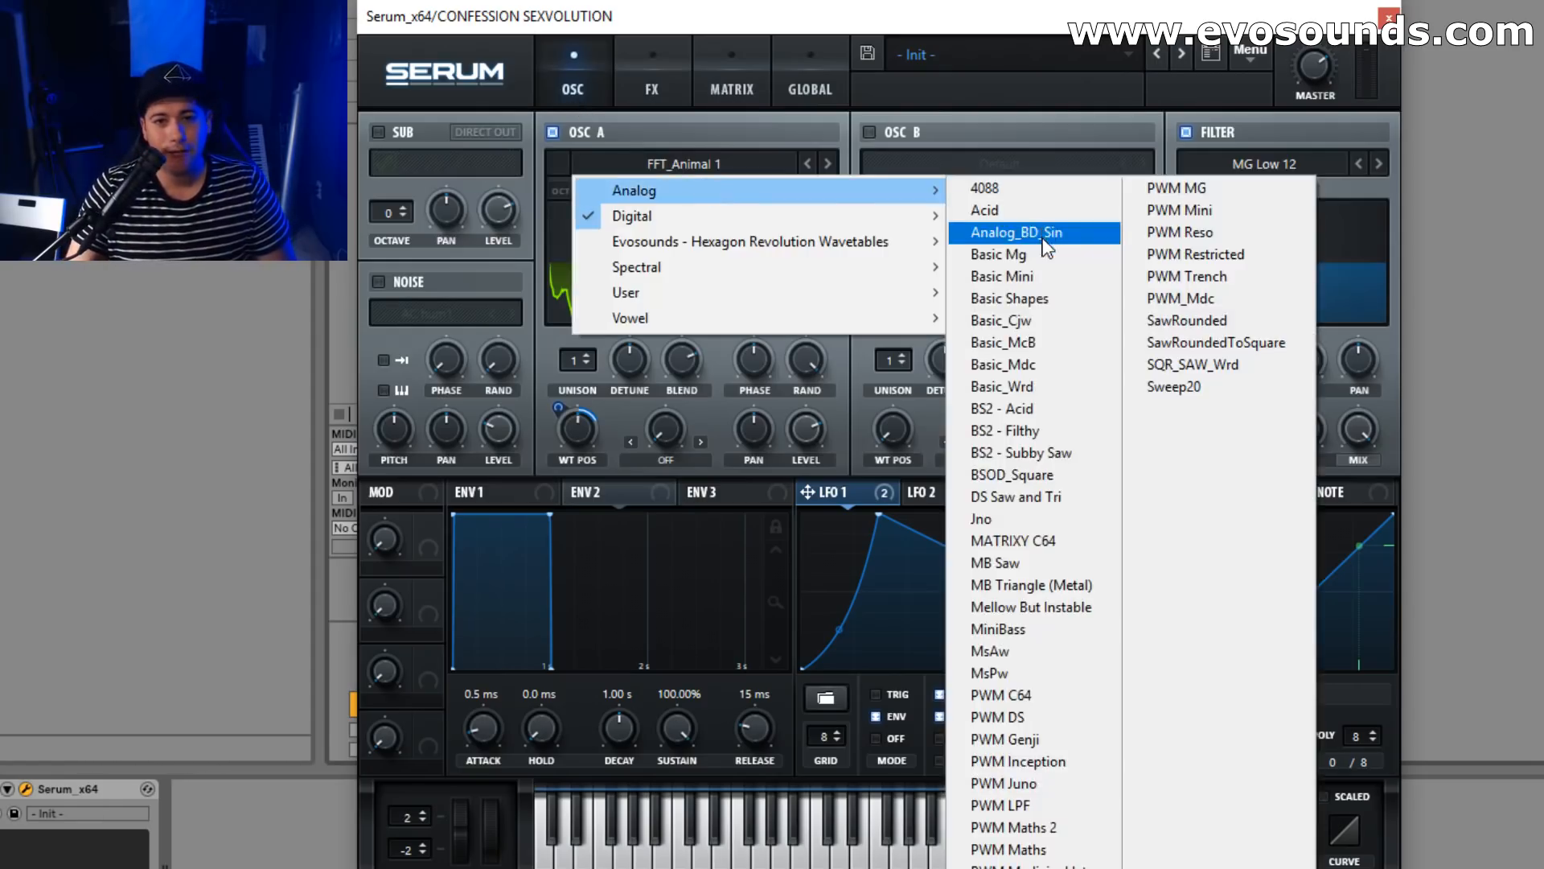
click(1044, 235)
click(665, 459)
click(716, 347)
Remove LFO 1's modulation from oscillator A's wavetable position.
right_click(577, 429)
click(619, 524)
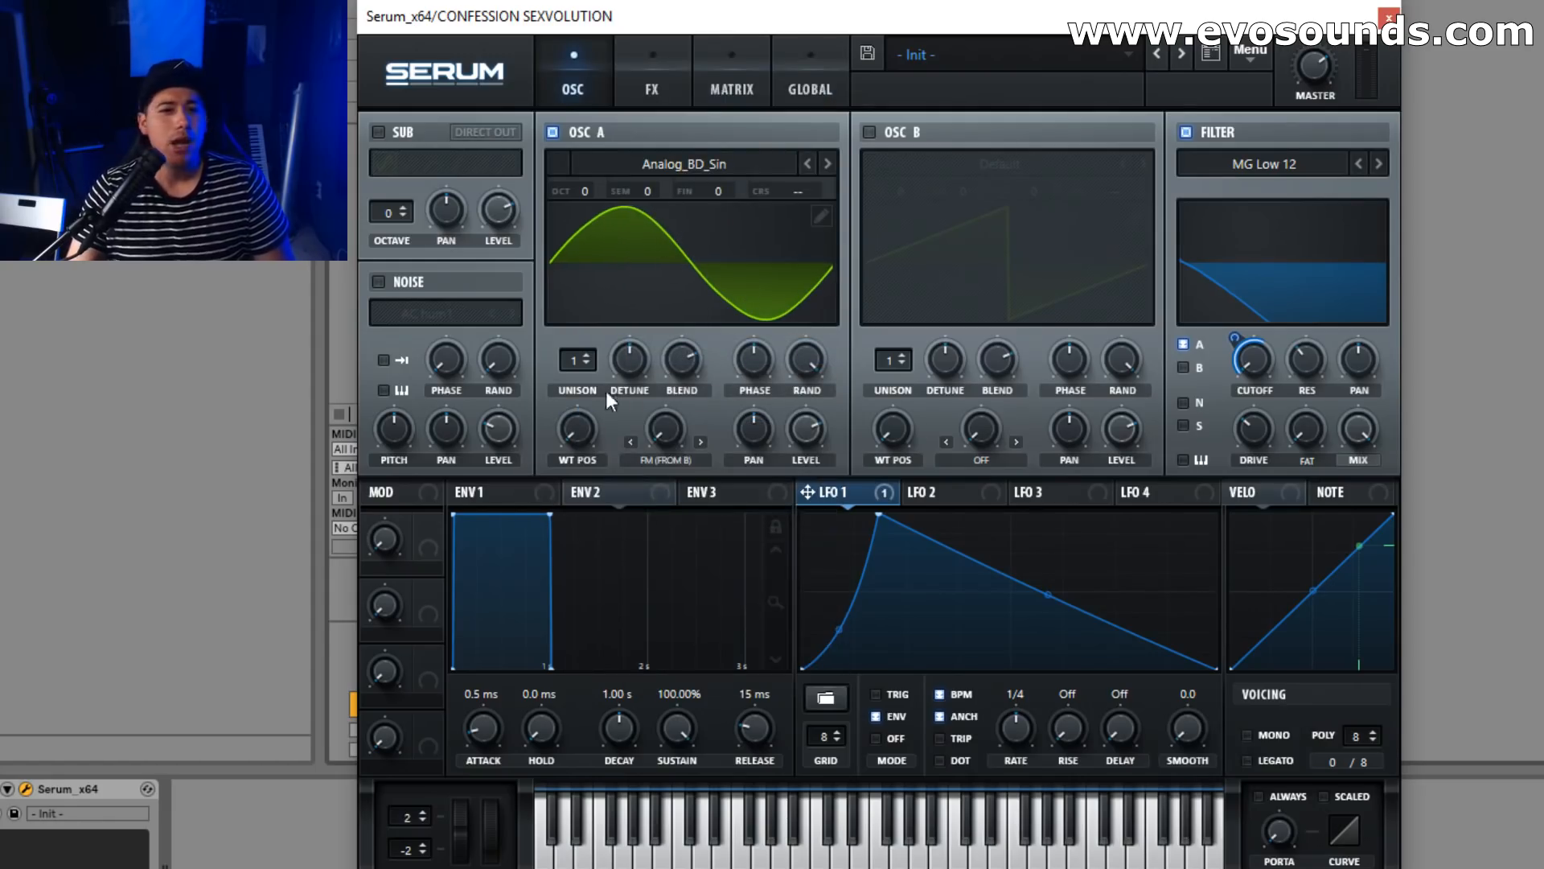
Enable oscillator B and load the spectral Monster 4 [SL] wavetable into it.
click(869, 132)
click(941, 164)
mouse_move(987, 220)
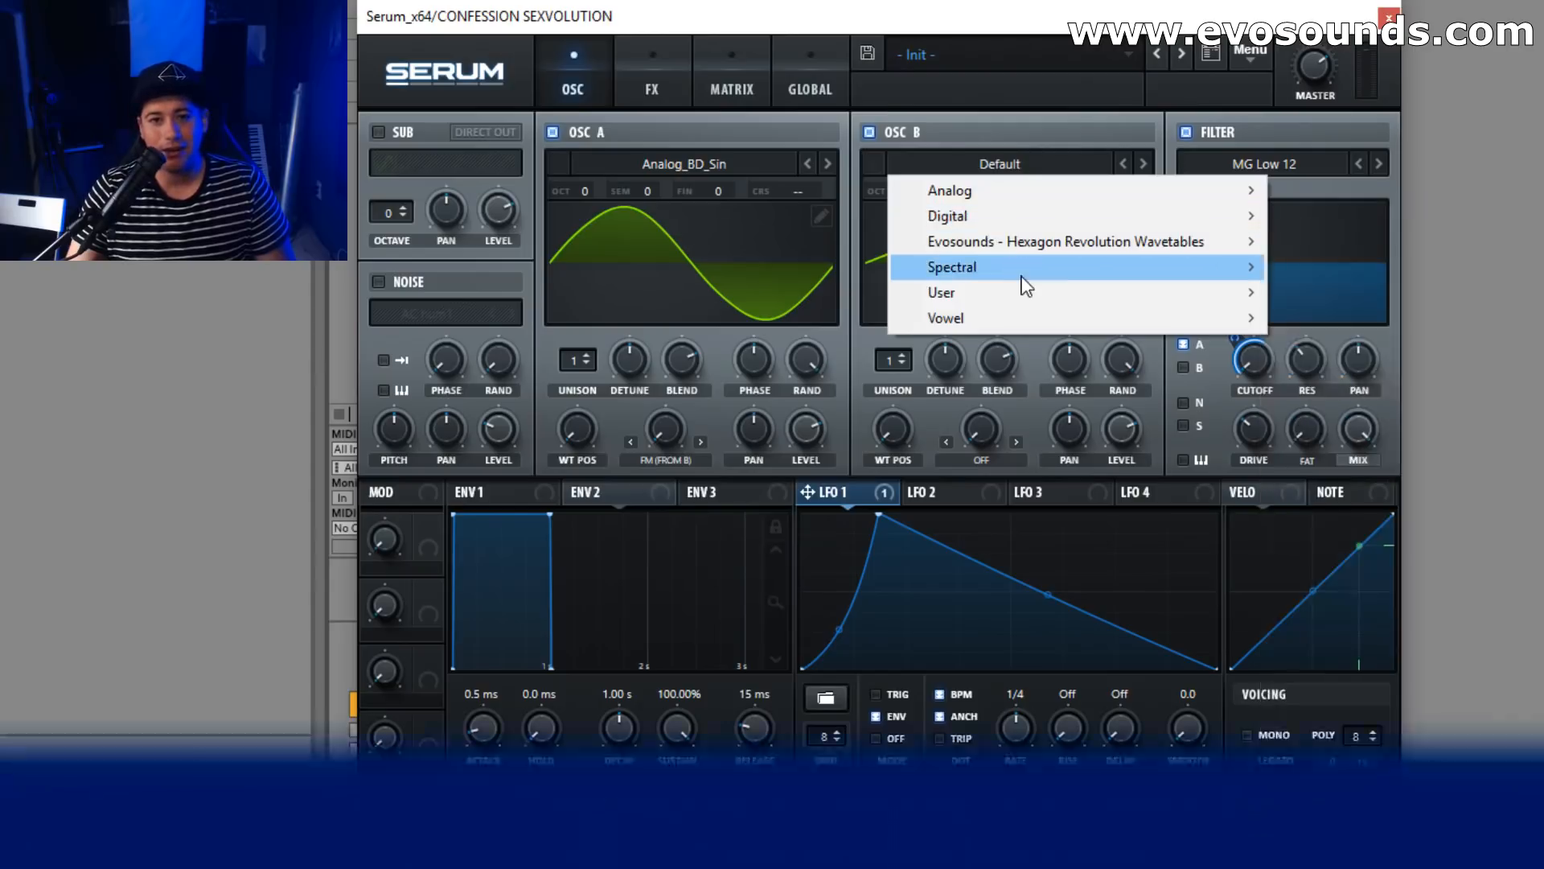
mouse_move(1012, 261)
click(1365, 434)
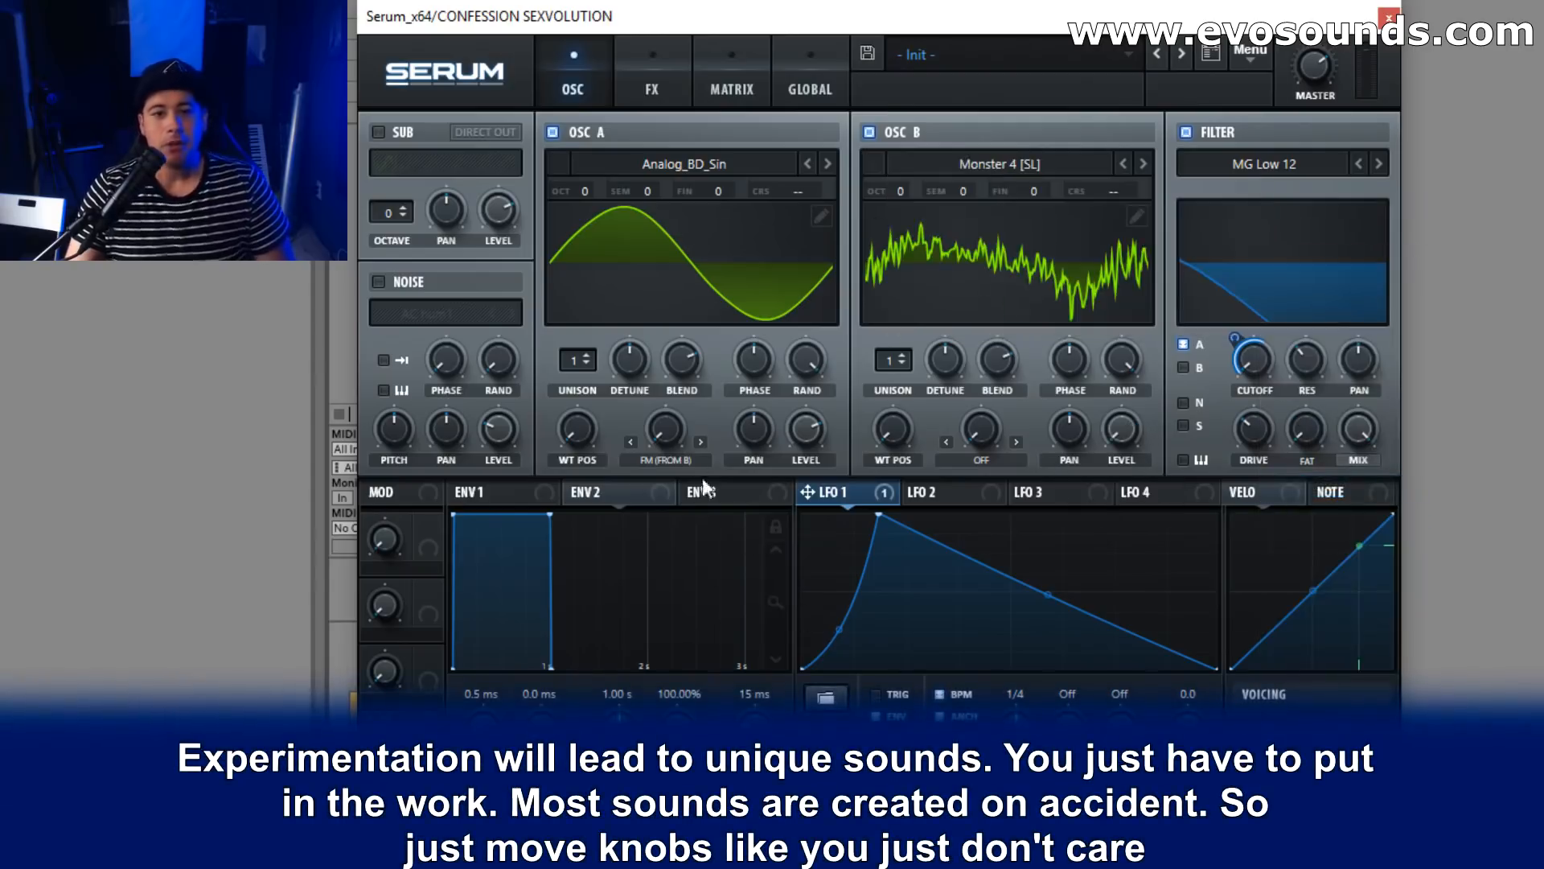
Assign LFO 1 to modulate oscillator A's FM (From B) amount.
drag(652, 413, 646, 415)
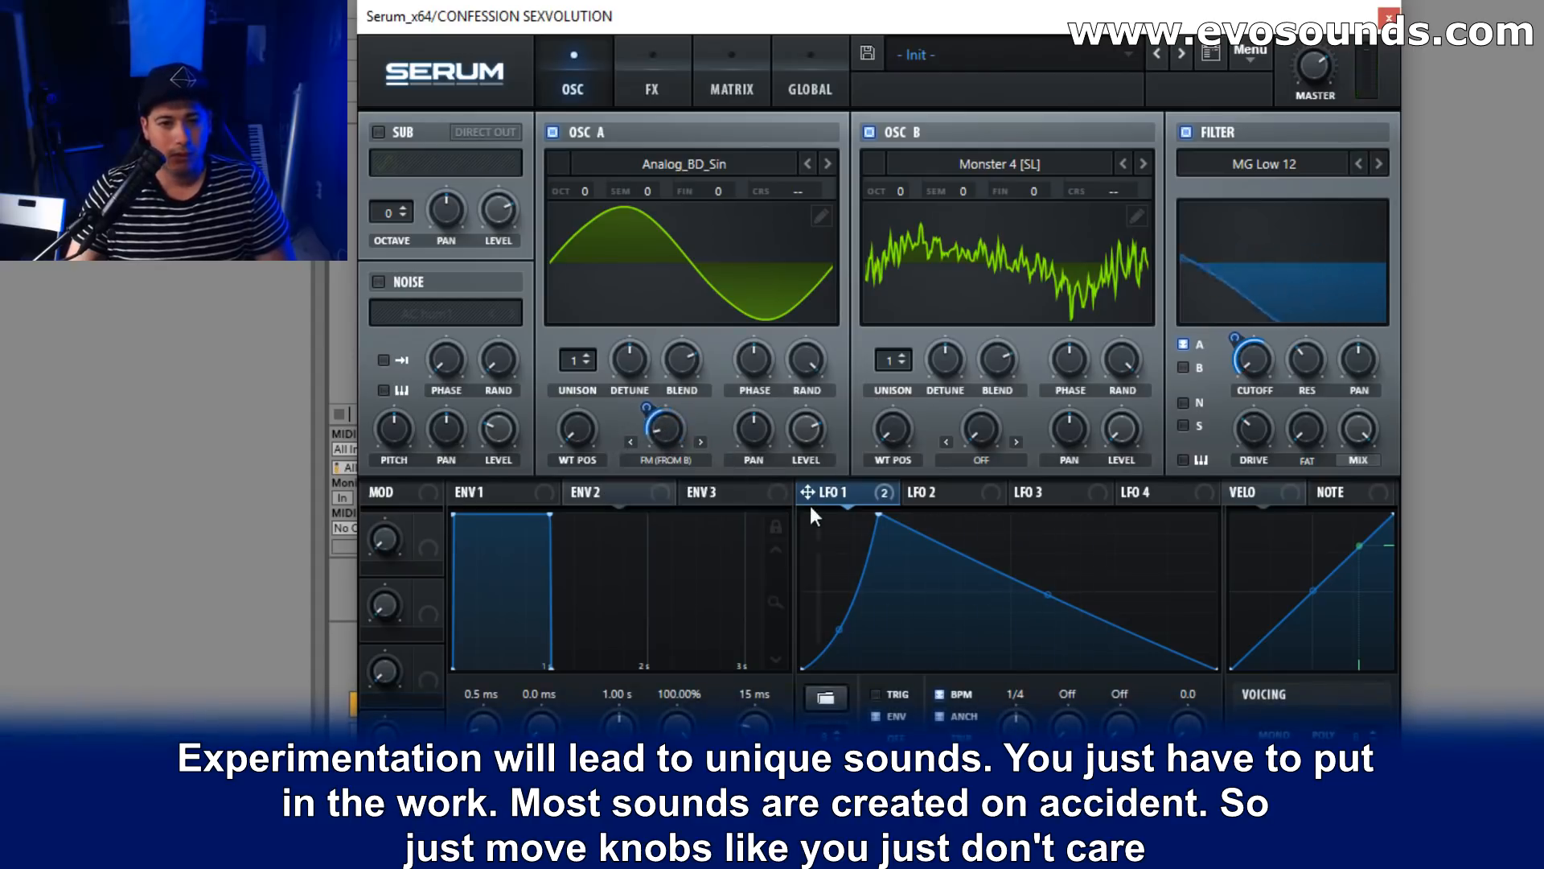
Bend LFO 1's rise outward and its fall inward, and switch off the compressor effect.
drag(834, 630, 821, 600)
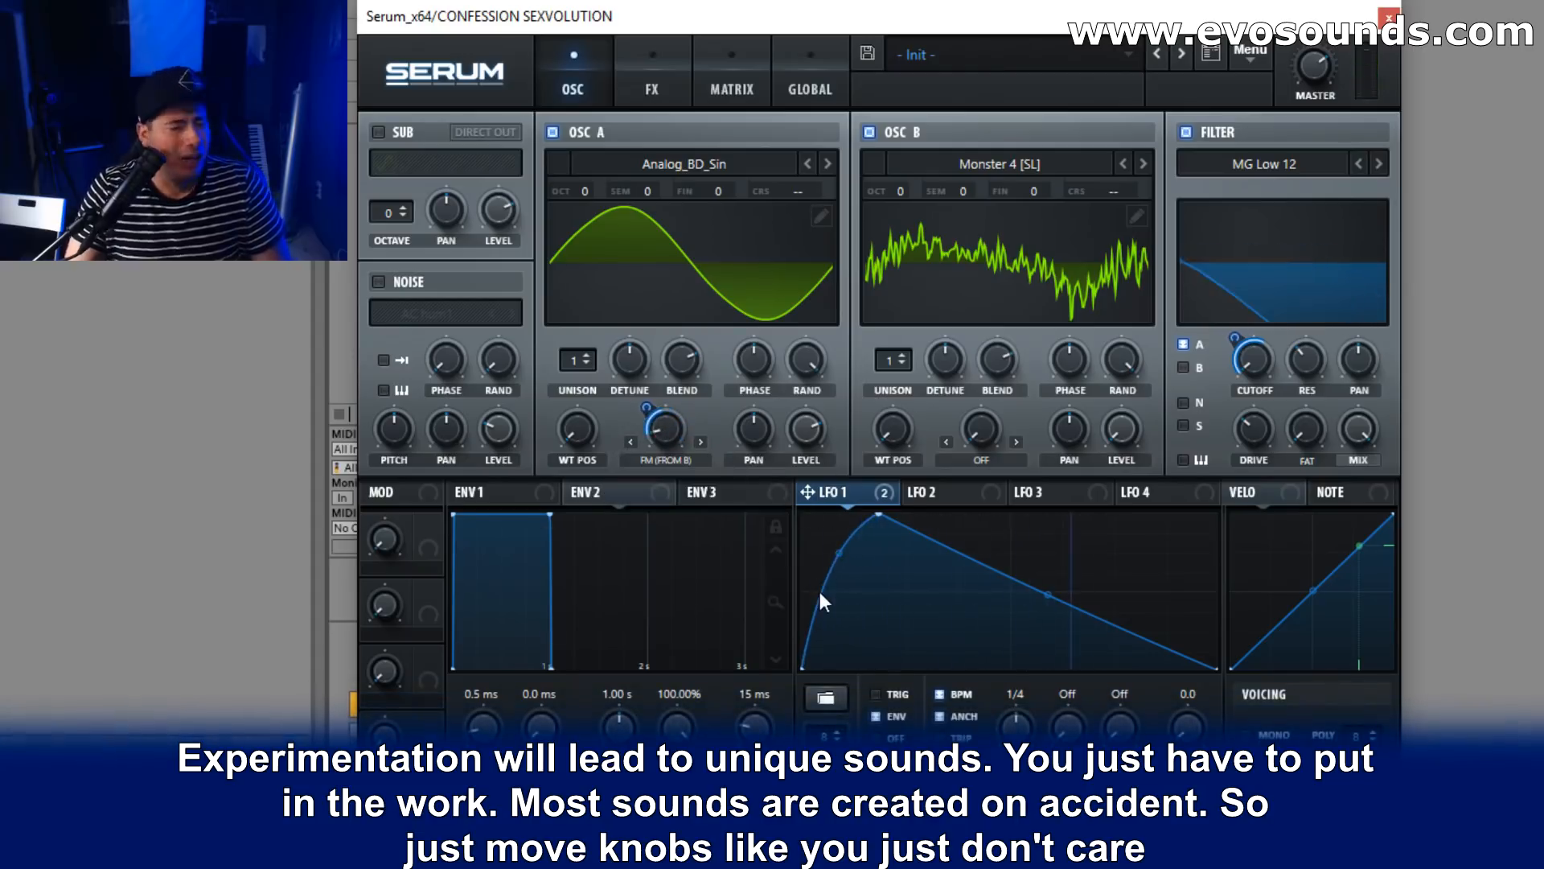
mouse_move(1048, 595)
mouse_down()
mouse_move(1028, 601)
mouse_move(1038, 609)
mouse_up()
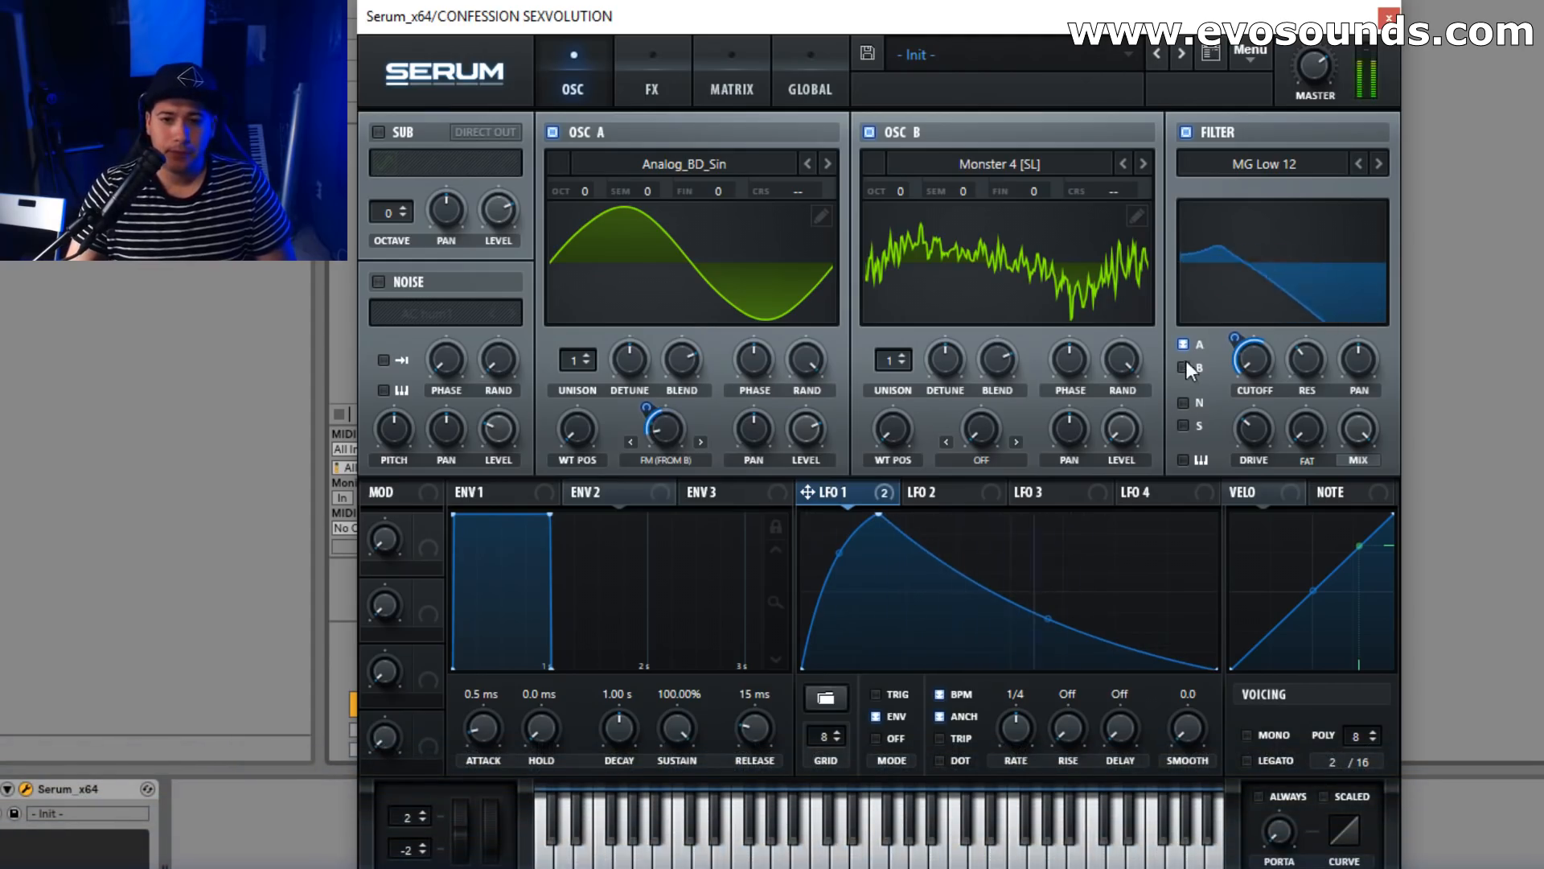
click(635, 85)
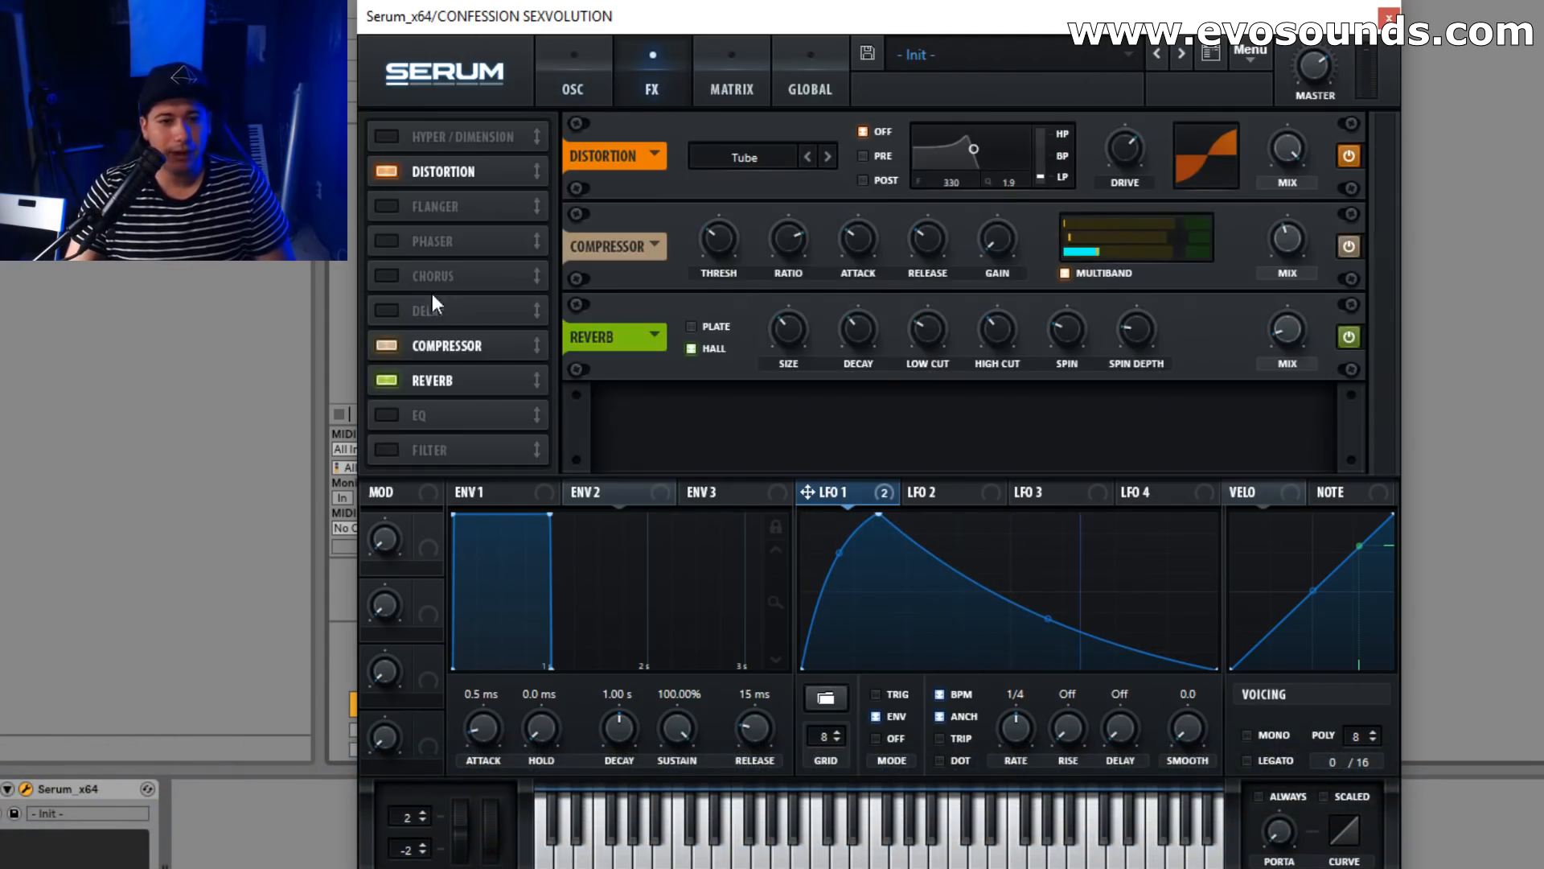
click(431, 345)
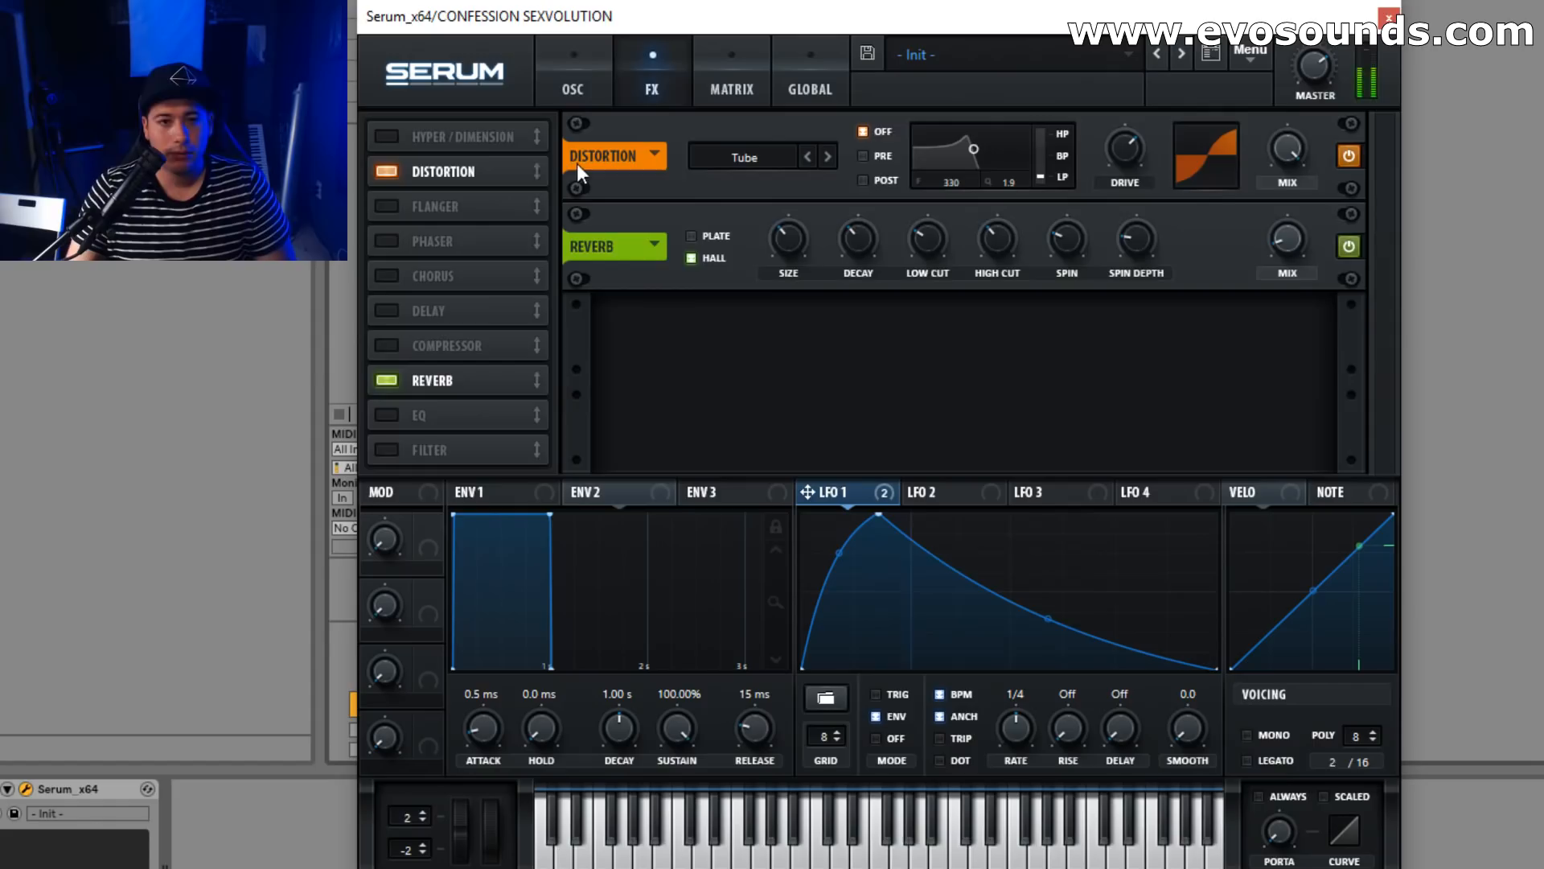
click(563, 75)
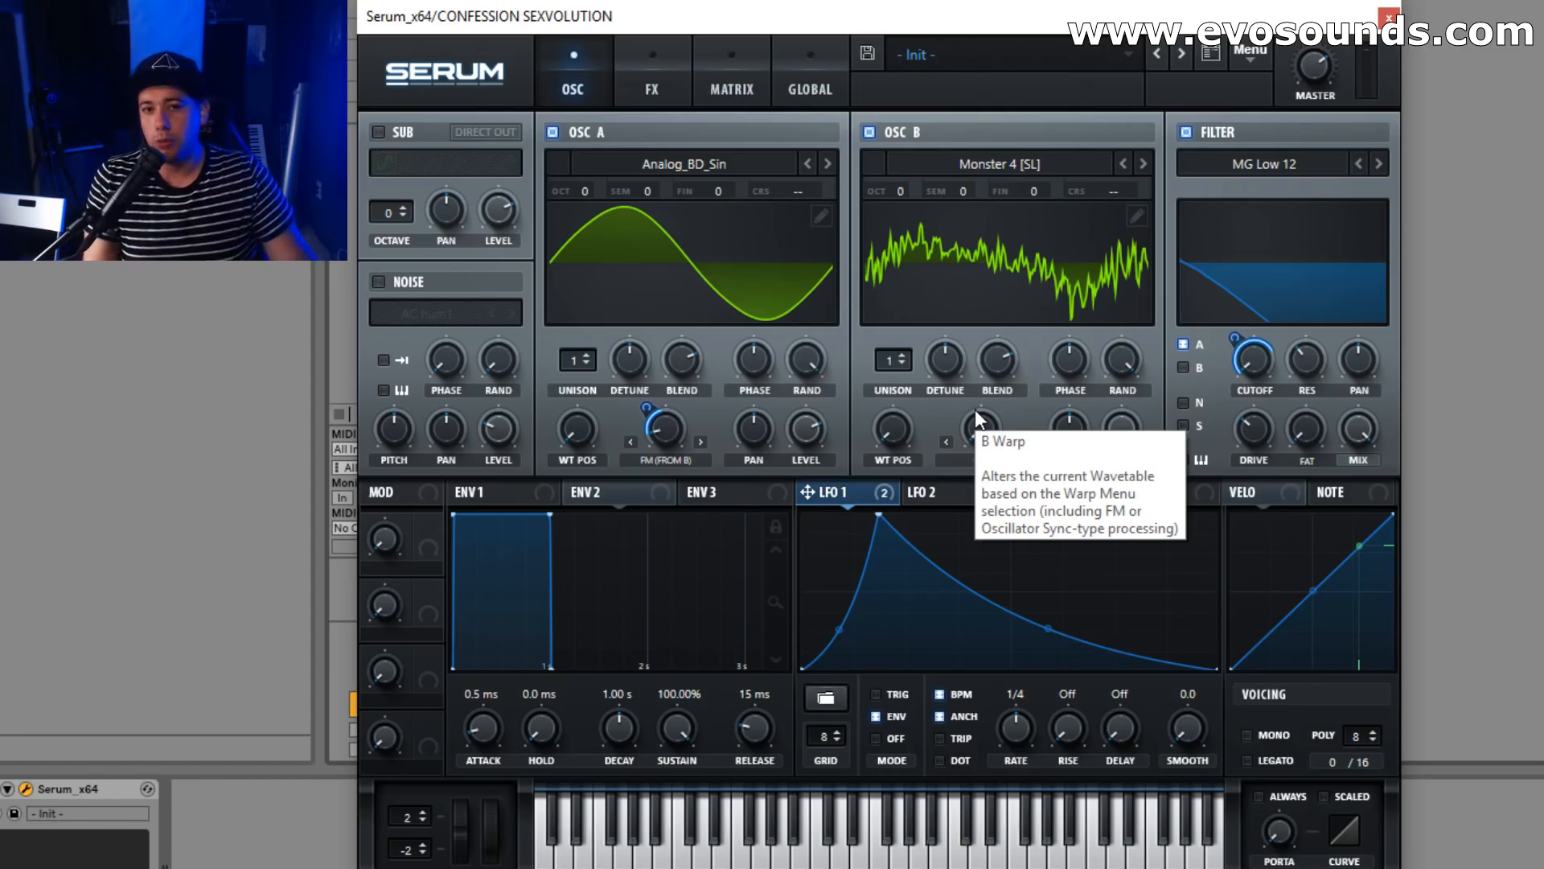
Raise oscillator B to +1 octave and route it through the filter.
drag(893, 190, 904, 173)
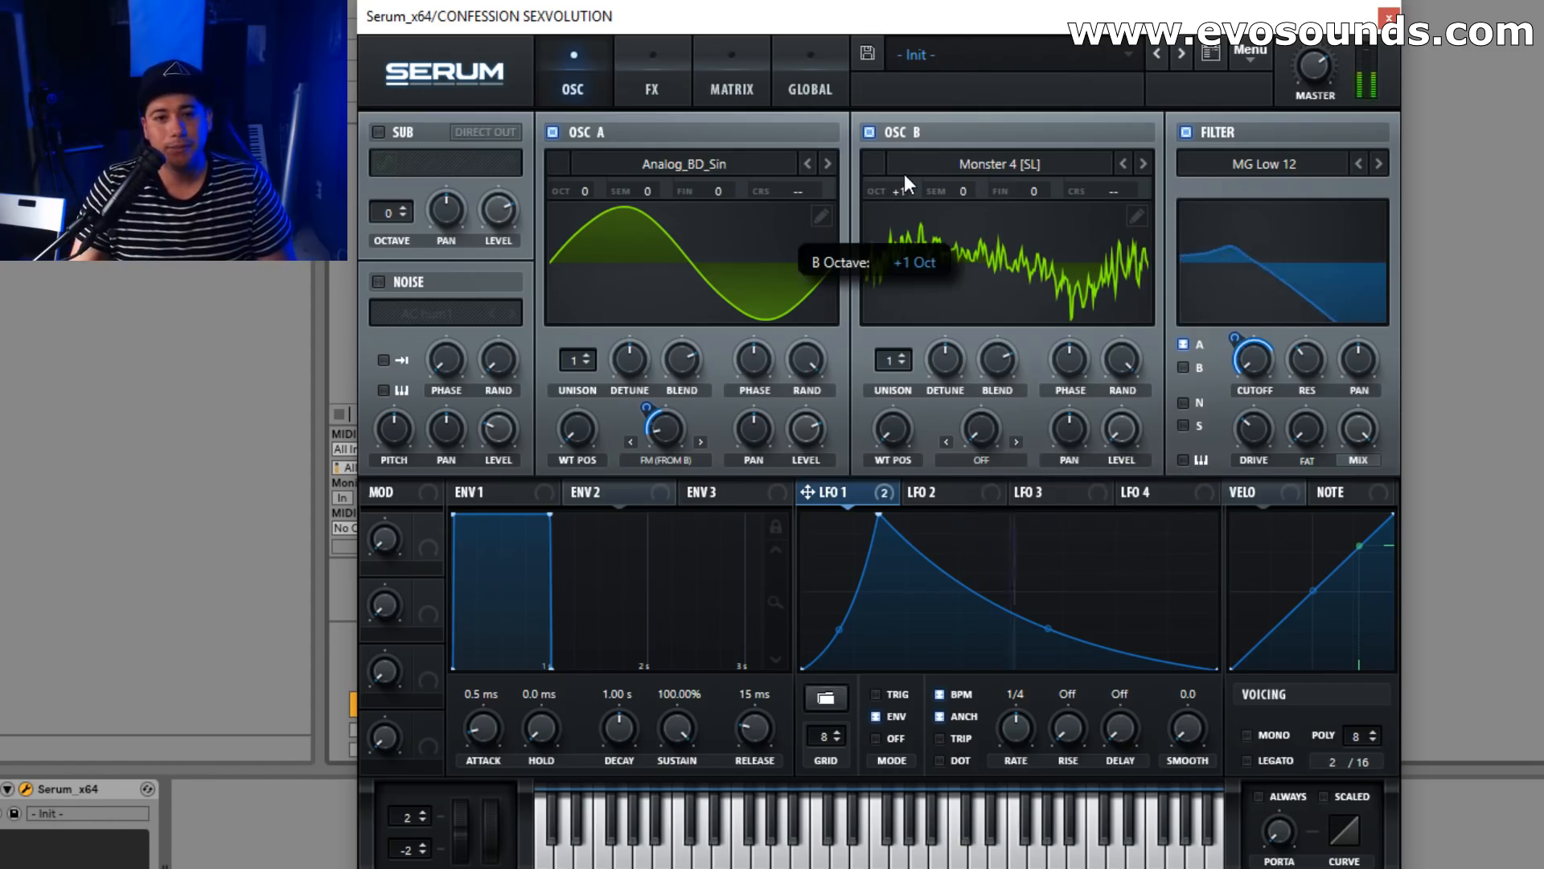
click(1183, 368)
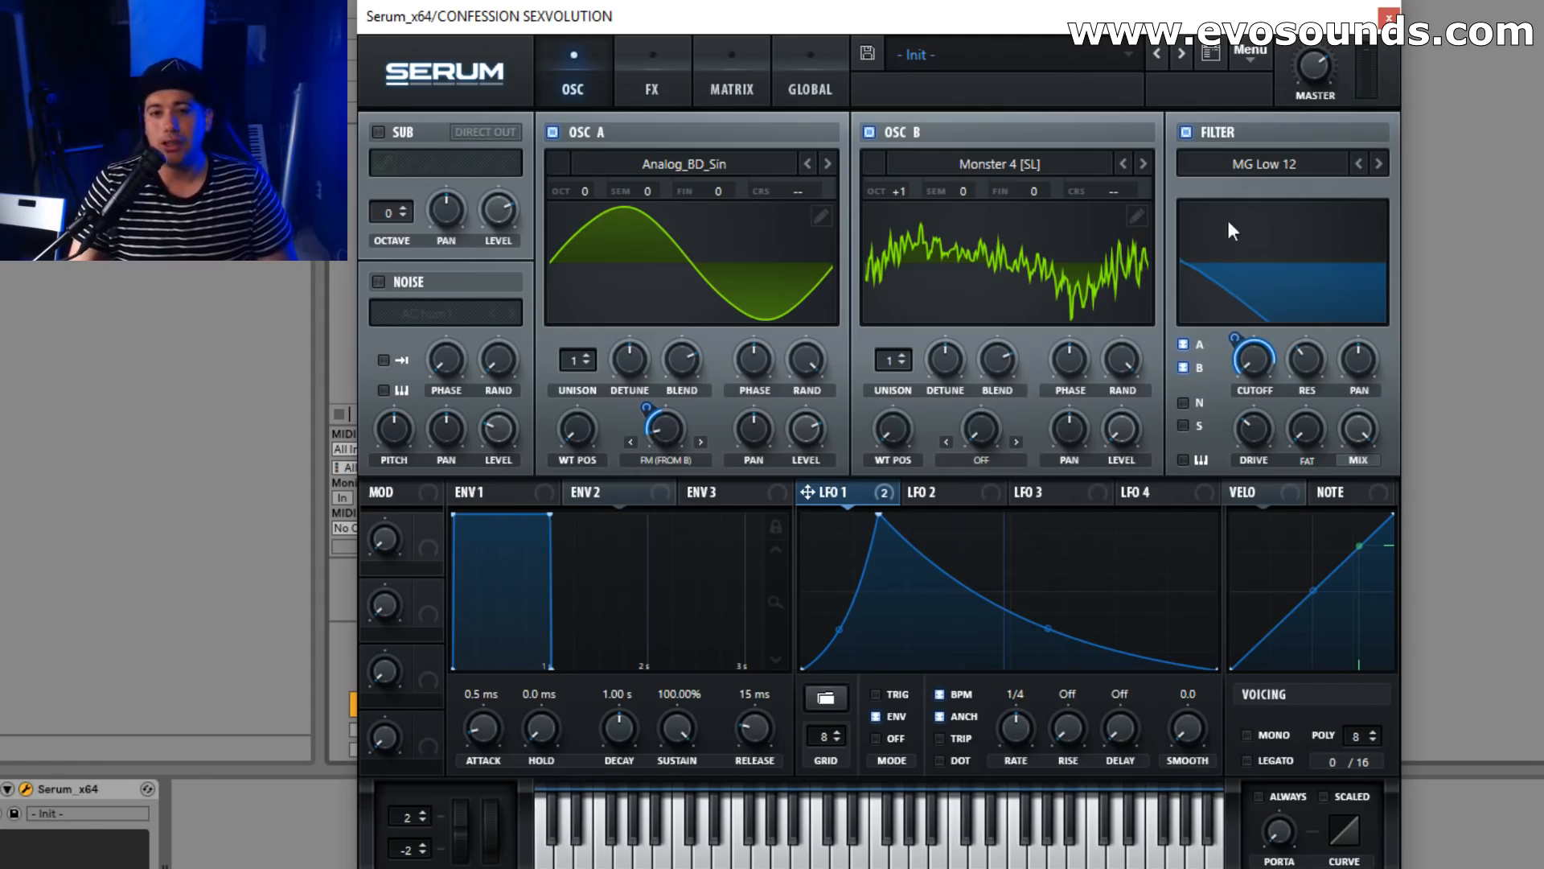
Switch oscillator B to the Monster 7 [SL] wavetable and remove LFO 1's modulation from oscillator A's FM (From B) amount.
click(1144, 162)
click(1144, 162)
click(1144, 162)
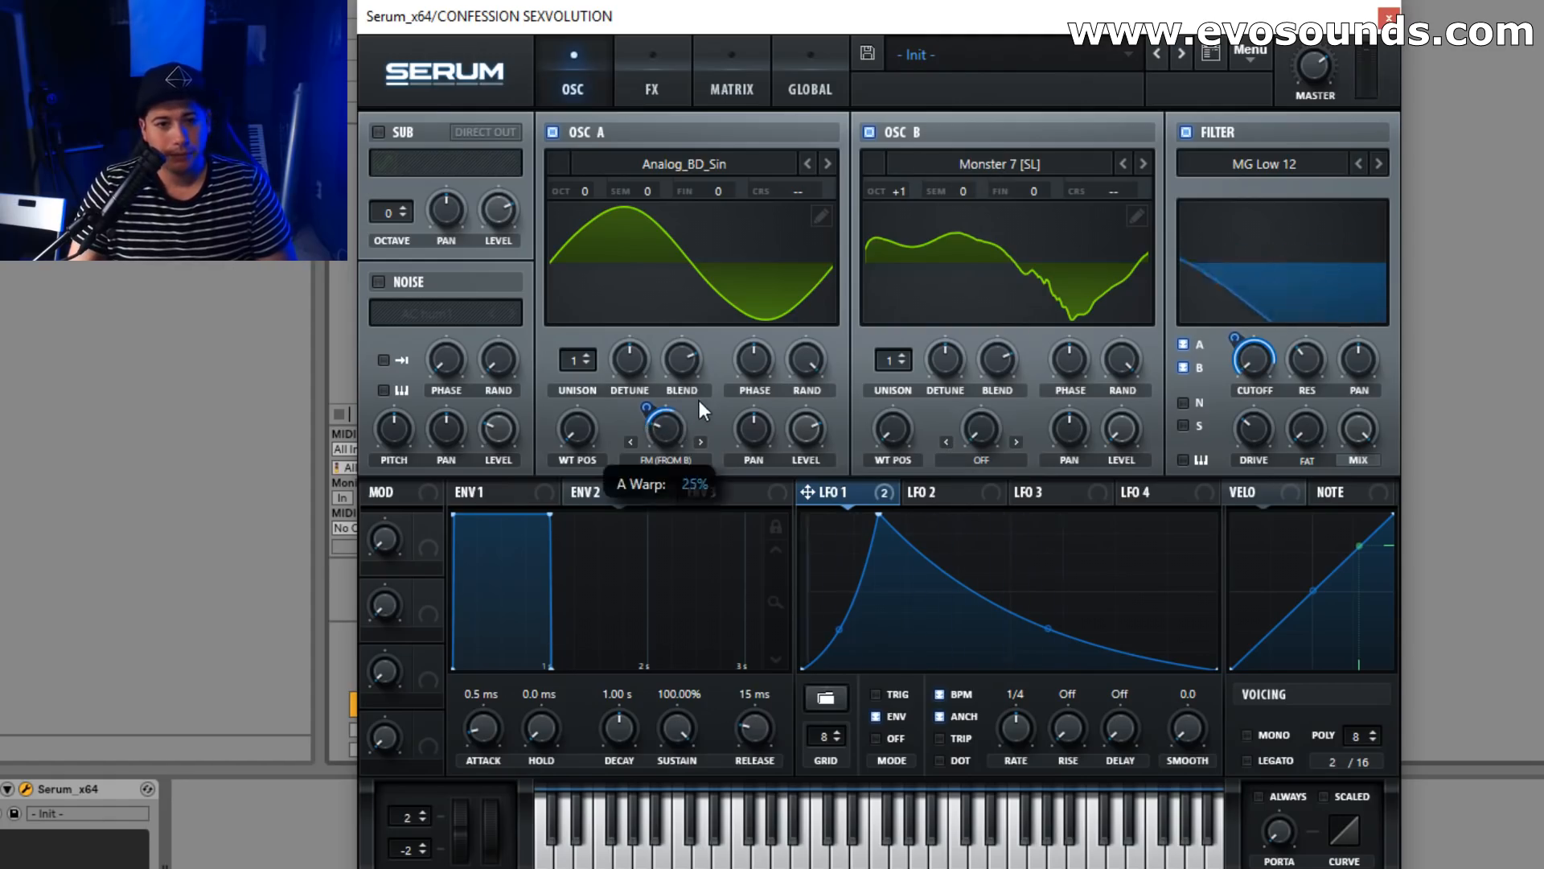
right_click(665, 427)
click(750, 521)
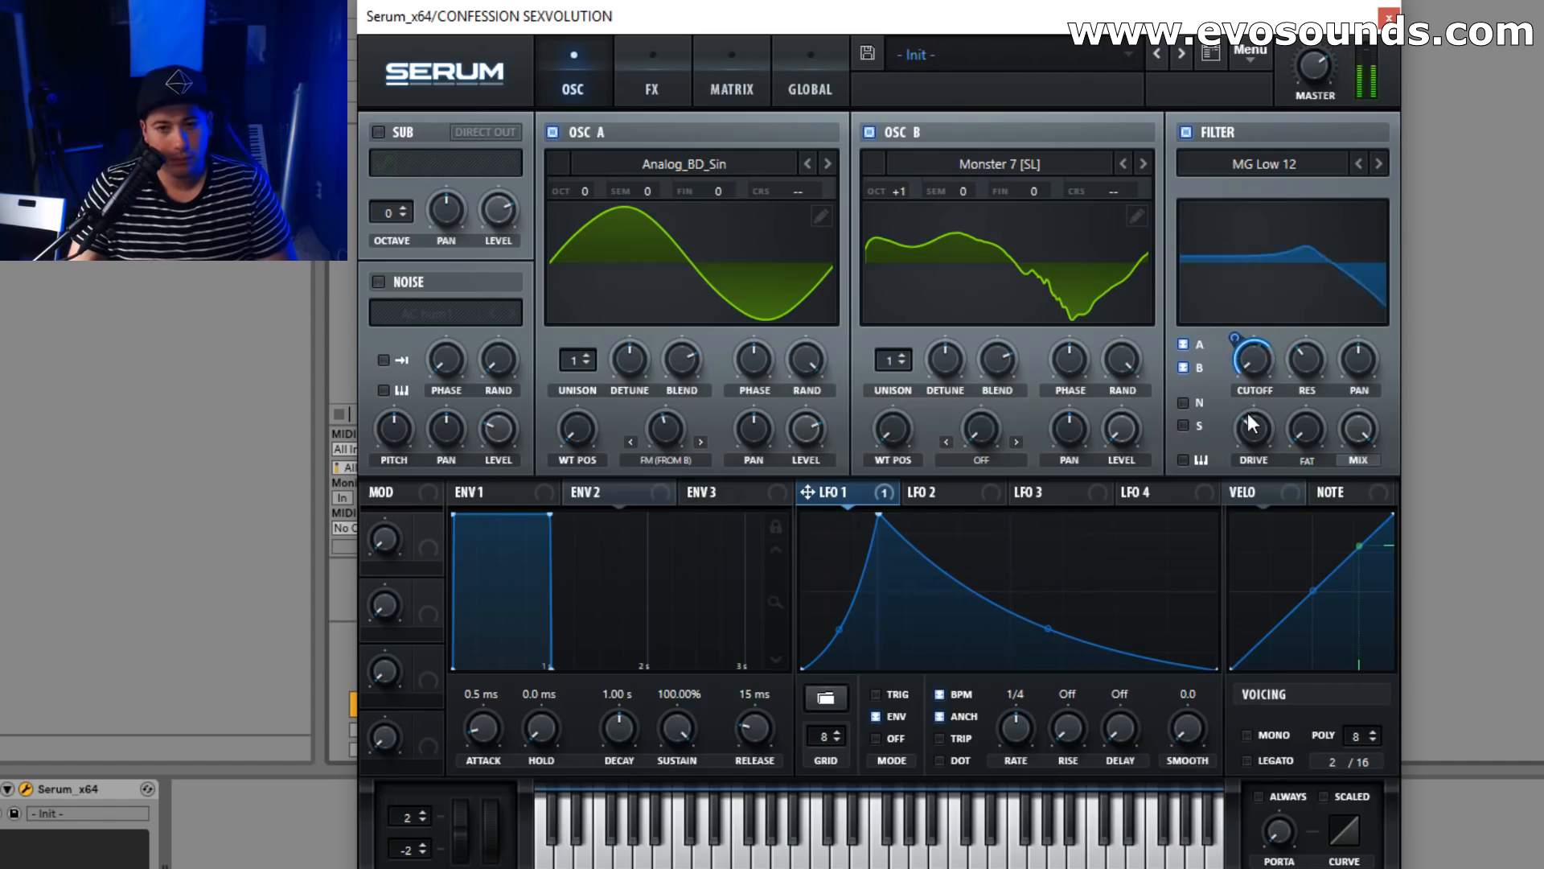
Set oscillator B to +3 octaves and assign LFO 1 to its wavetable position with an amount of 66.
drag(913, 193, 921, 149)
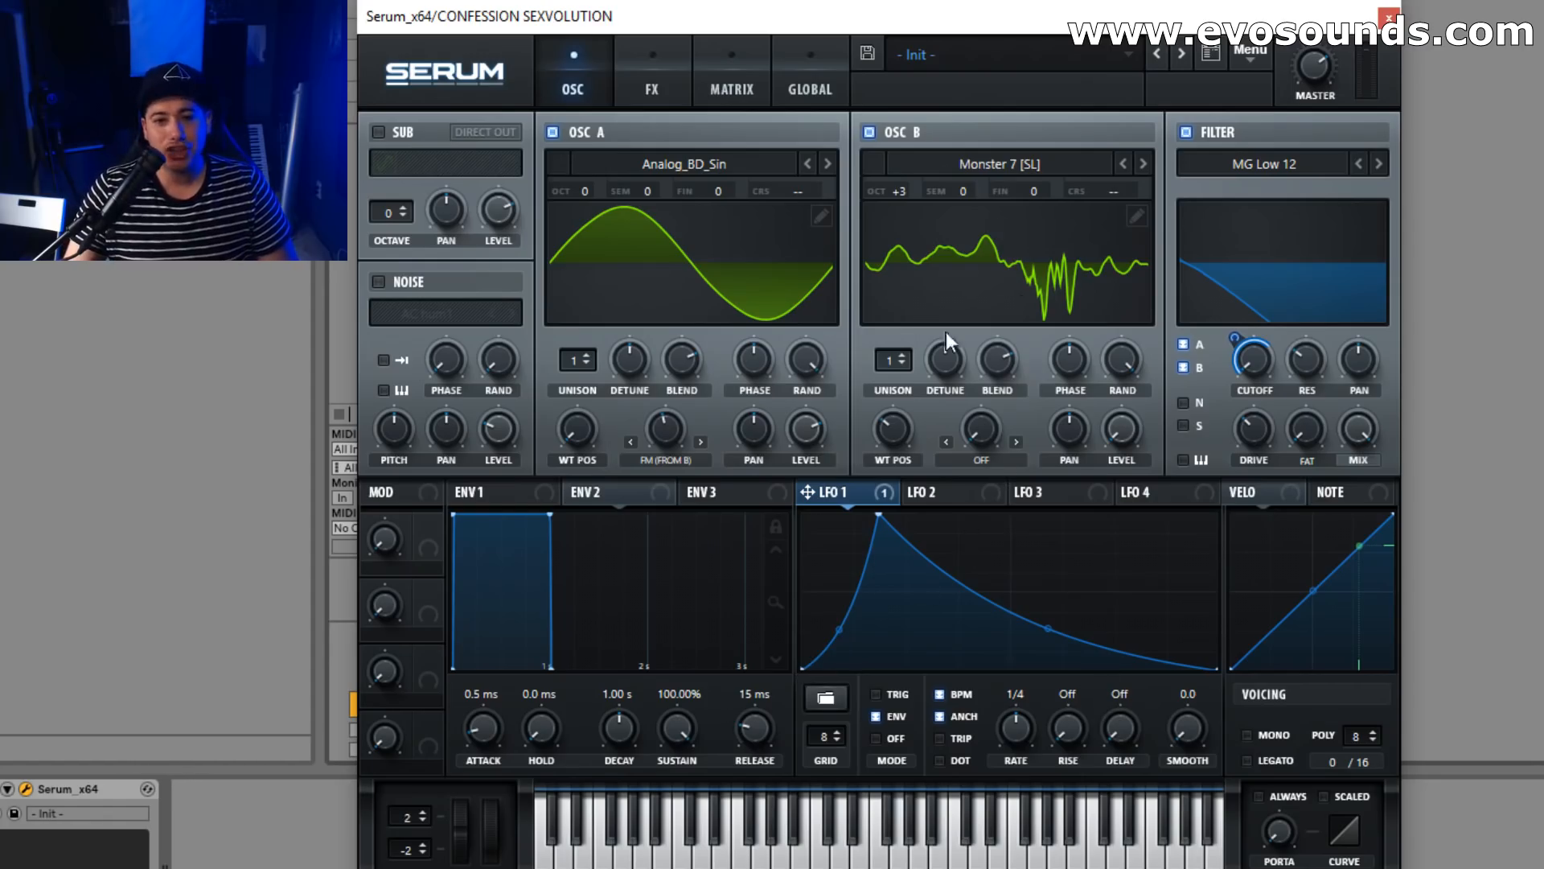
mouse_move(903, 442)
mouse_down()
mouse_move(876, 453)
mouse_move(899, 415)
mouse_move(862, 456)
mouse_move(893, 447)
mouse_up()
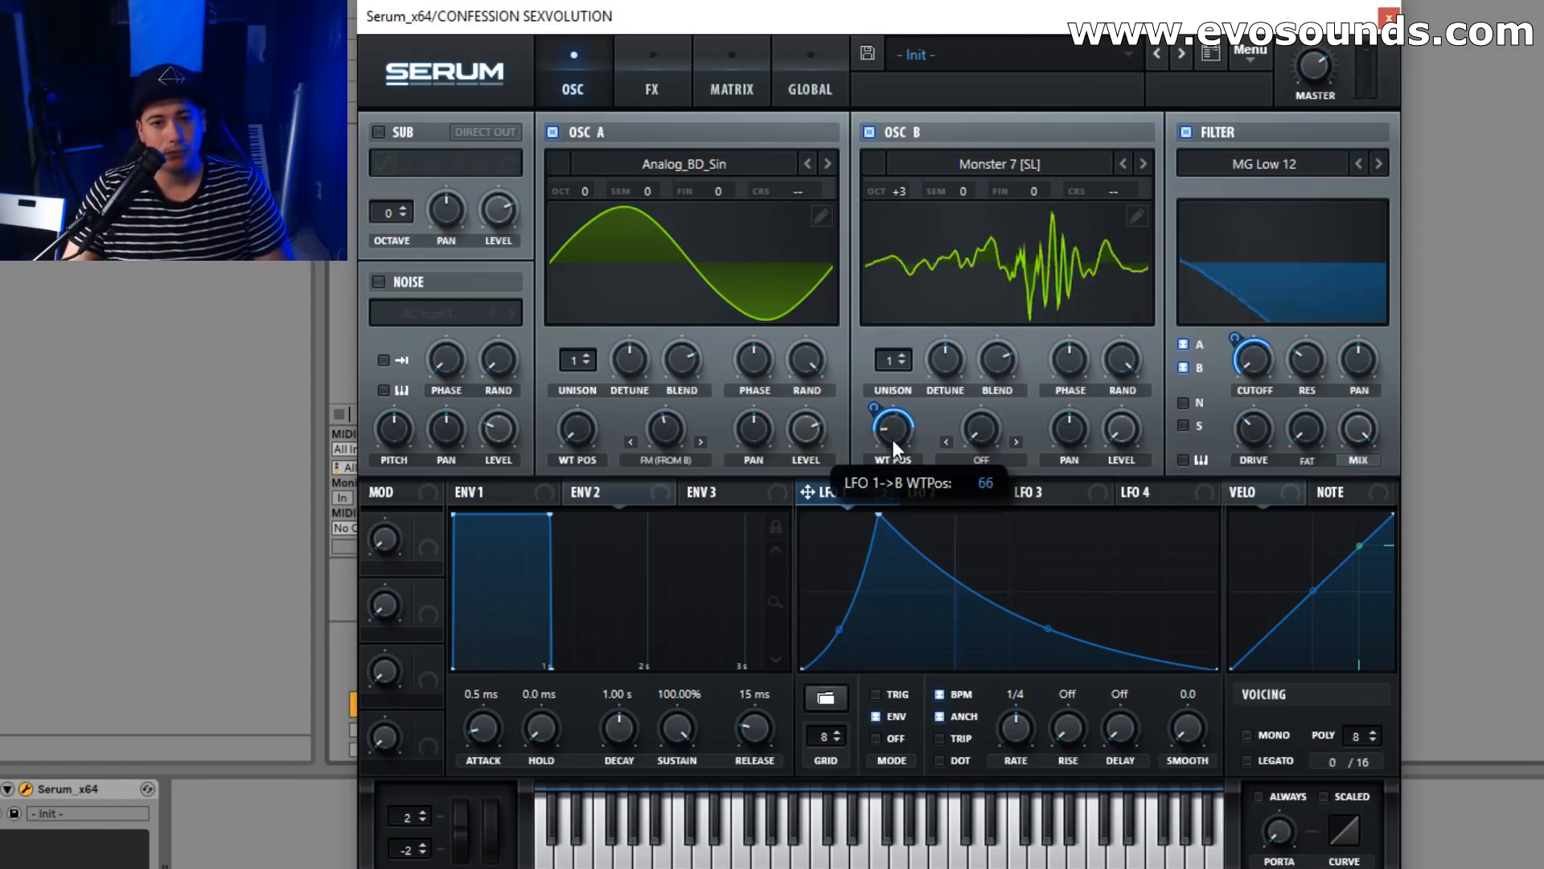
Set oscillator B's warp mode to Bend +/- and assign LFO 1 to modulate its warp amount.
click(979, 457)
click(1064, 48)
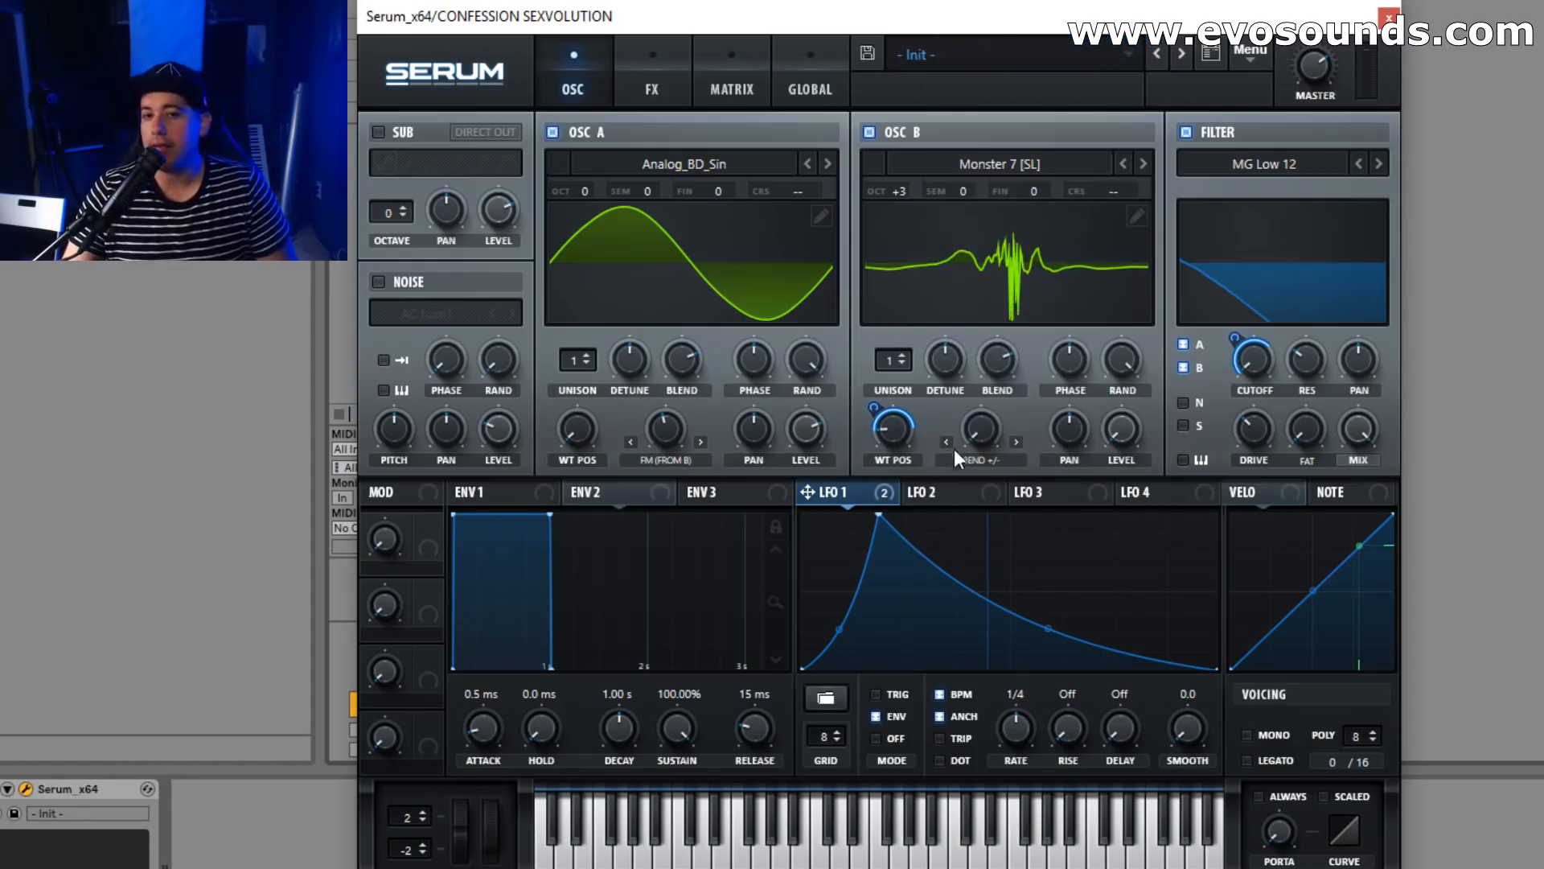
drag(969, 444, 951, 444)
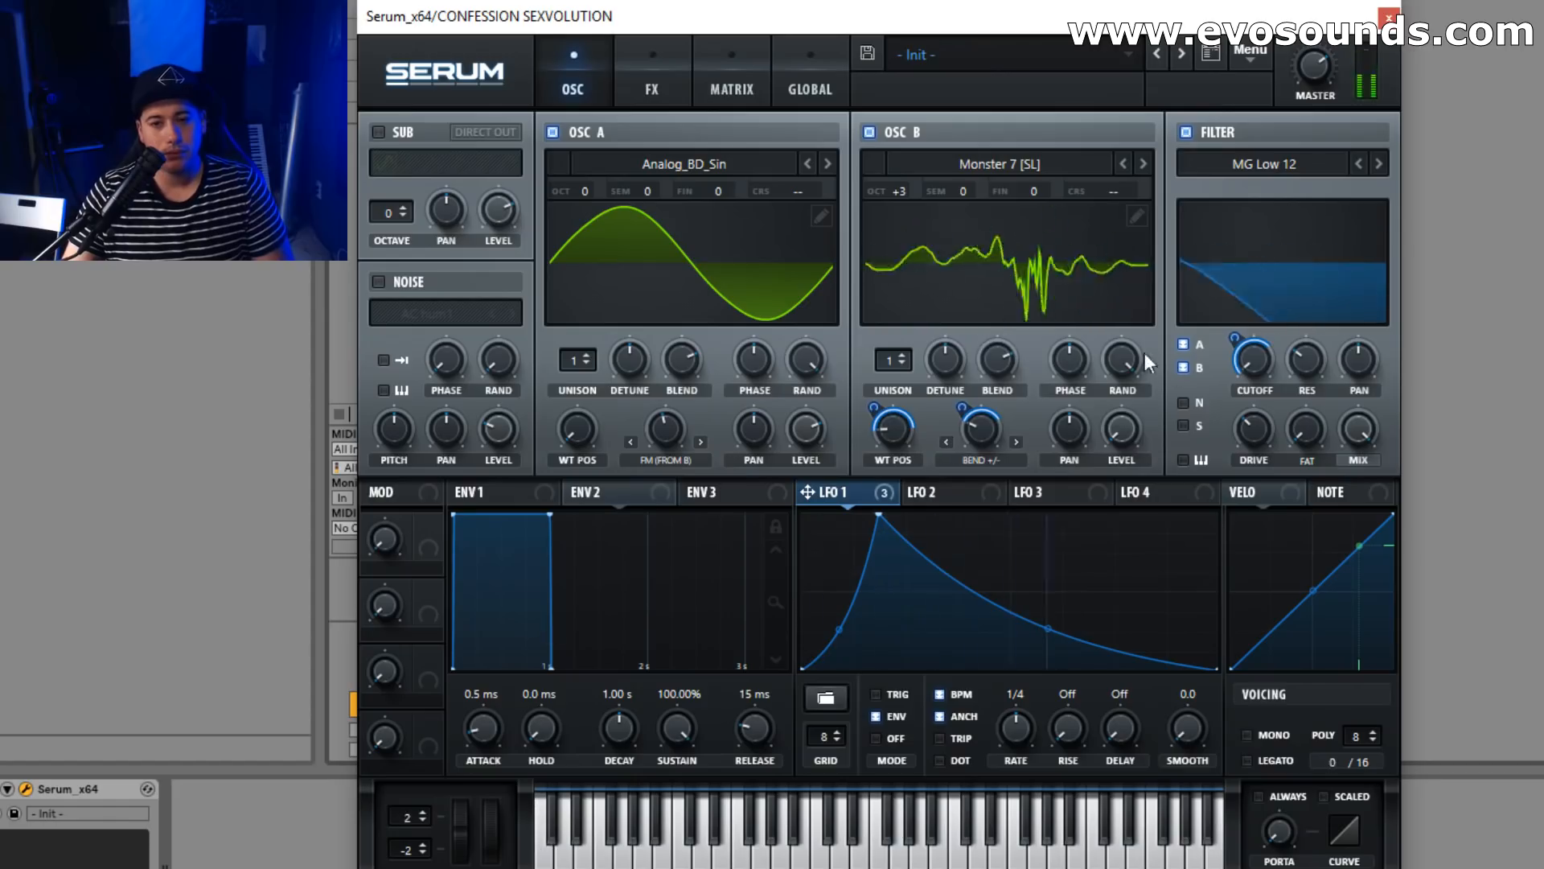
Switch off the distortion effect and turn the compressor on again.
click(652, 89)
click(563, 80)
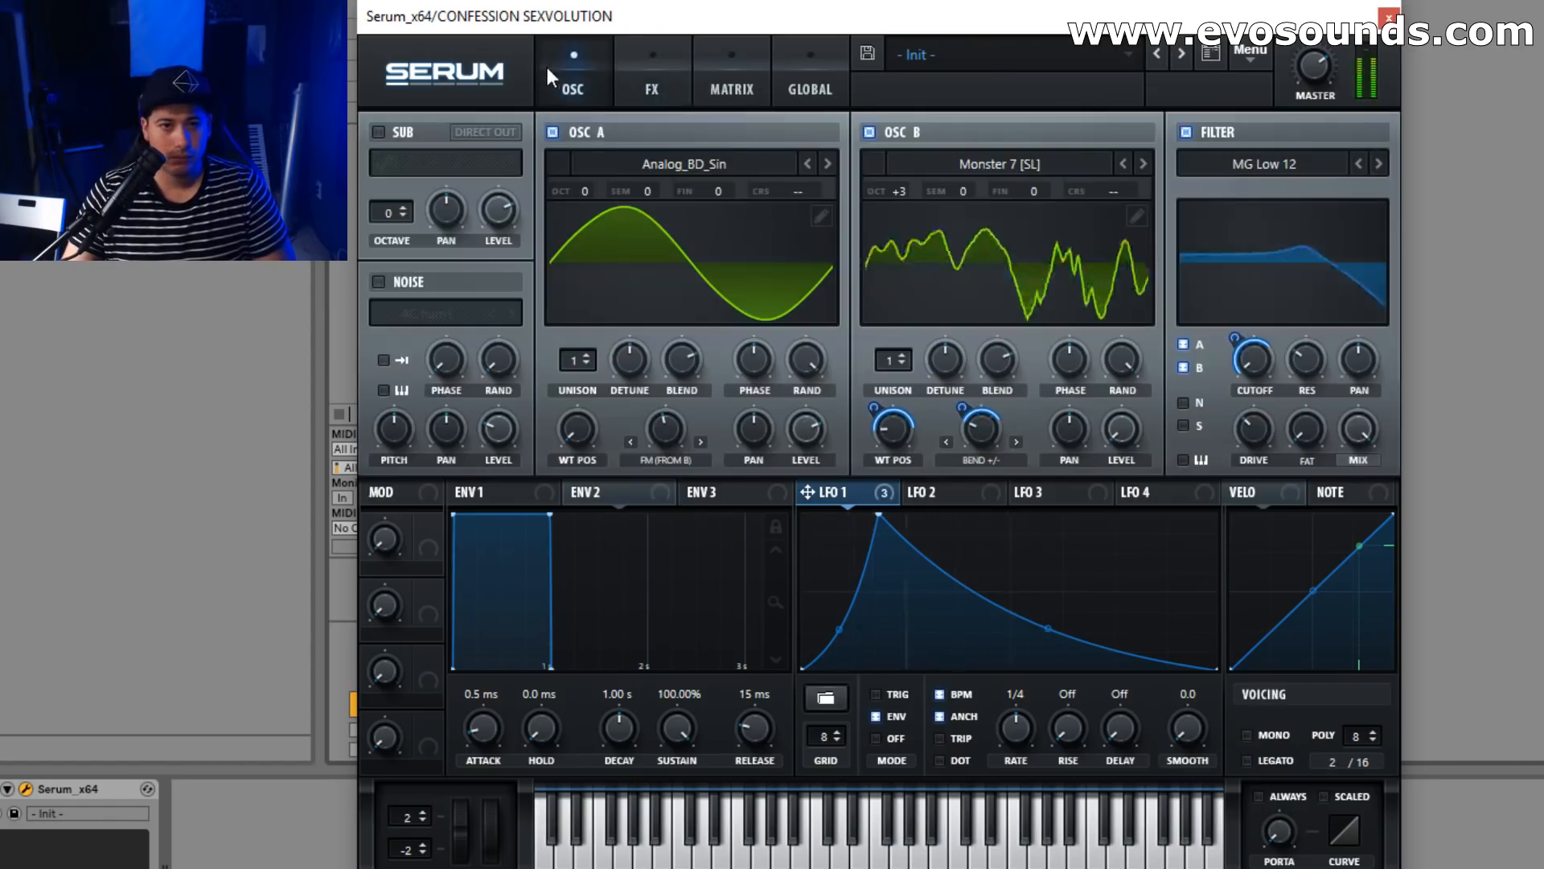
click(637, 88)
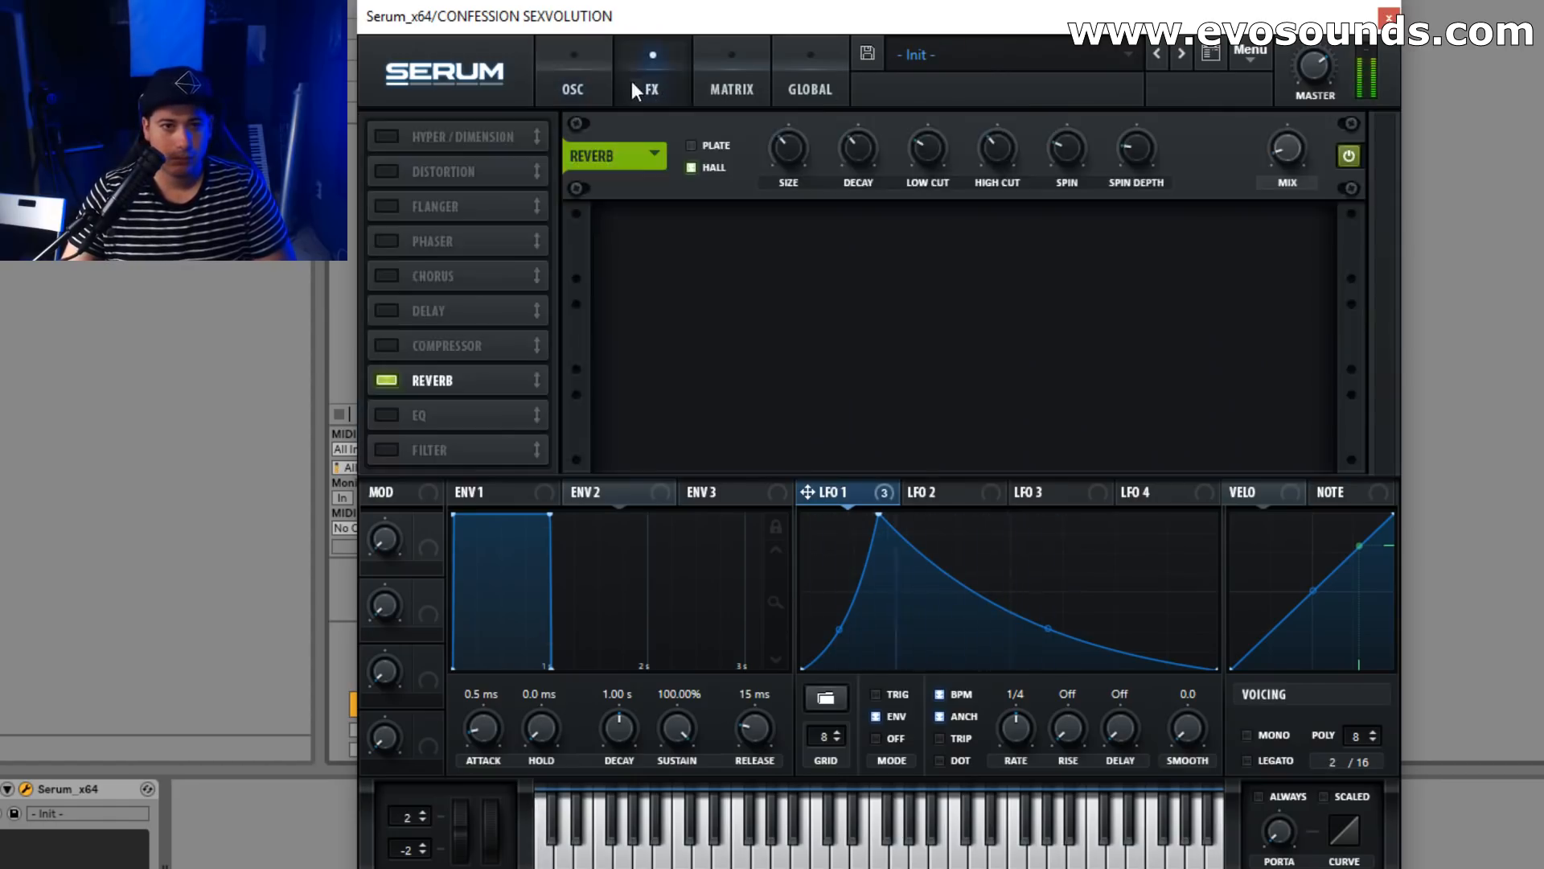
click(387, 345)
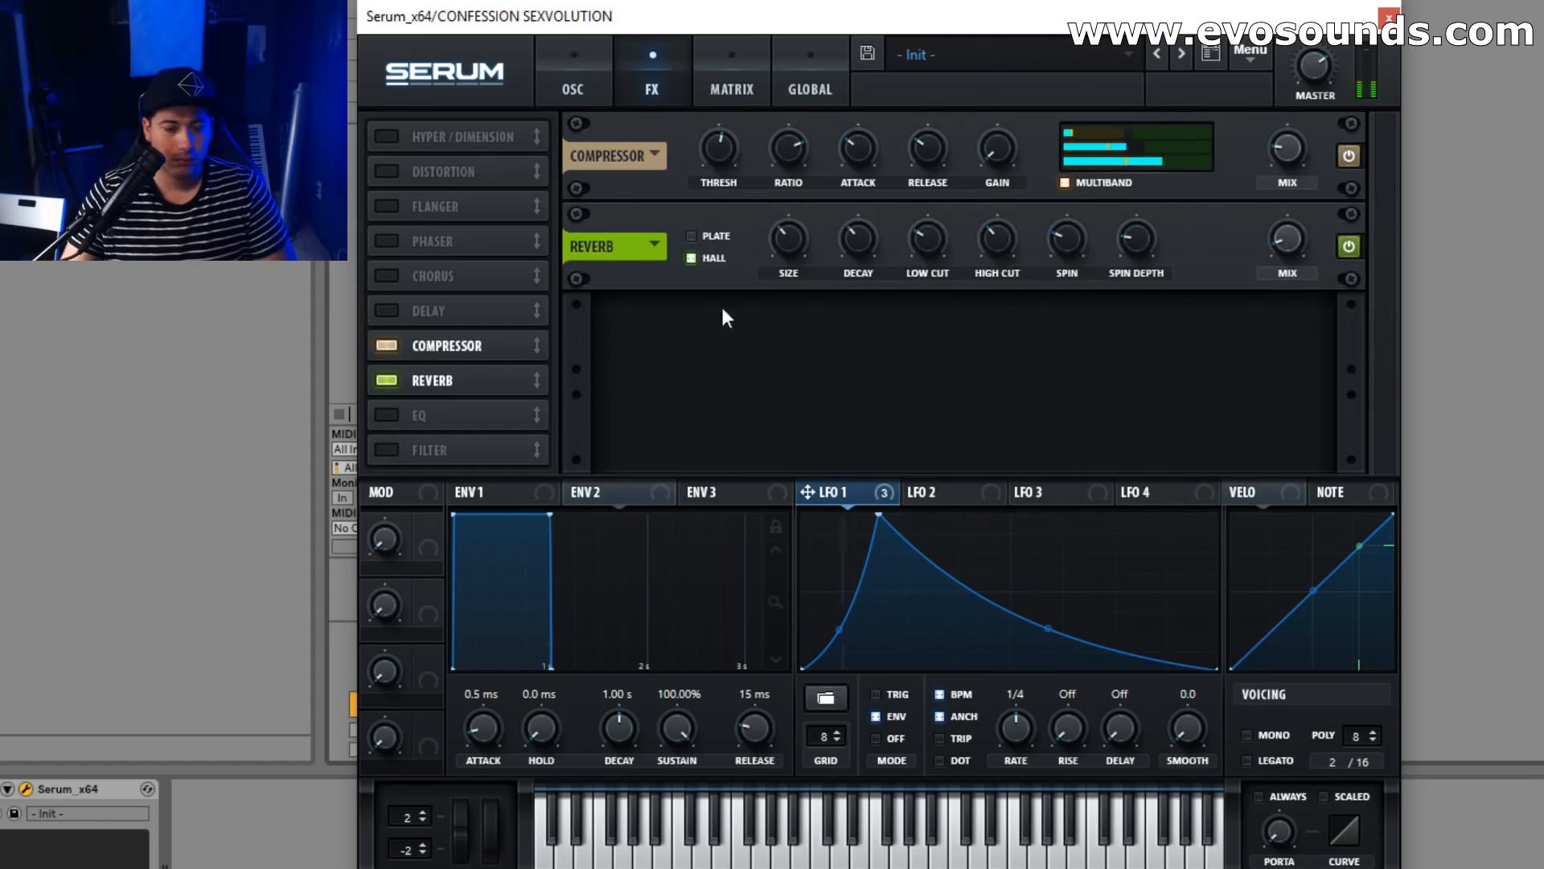
Enable the EQ effect and boost its high-band gain.
click(387, 415)
drag(1206, 330, 1217, 316)
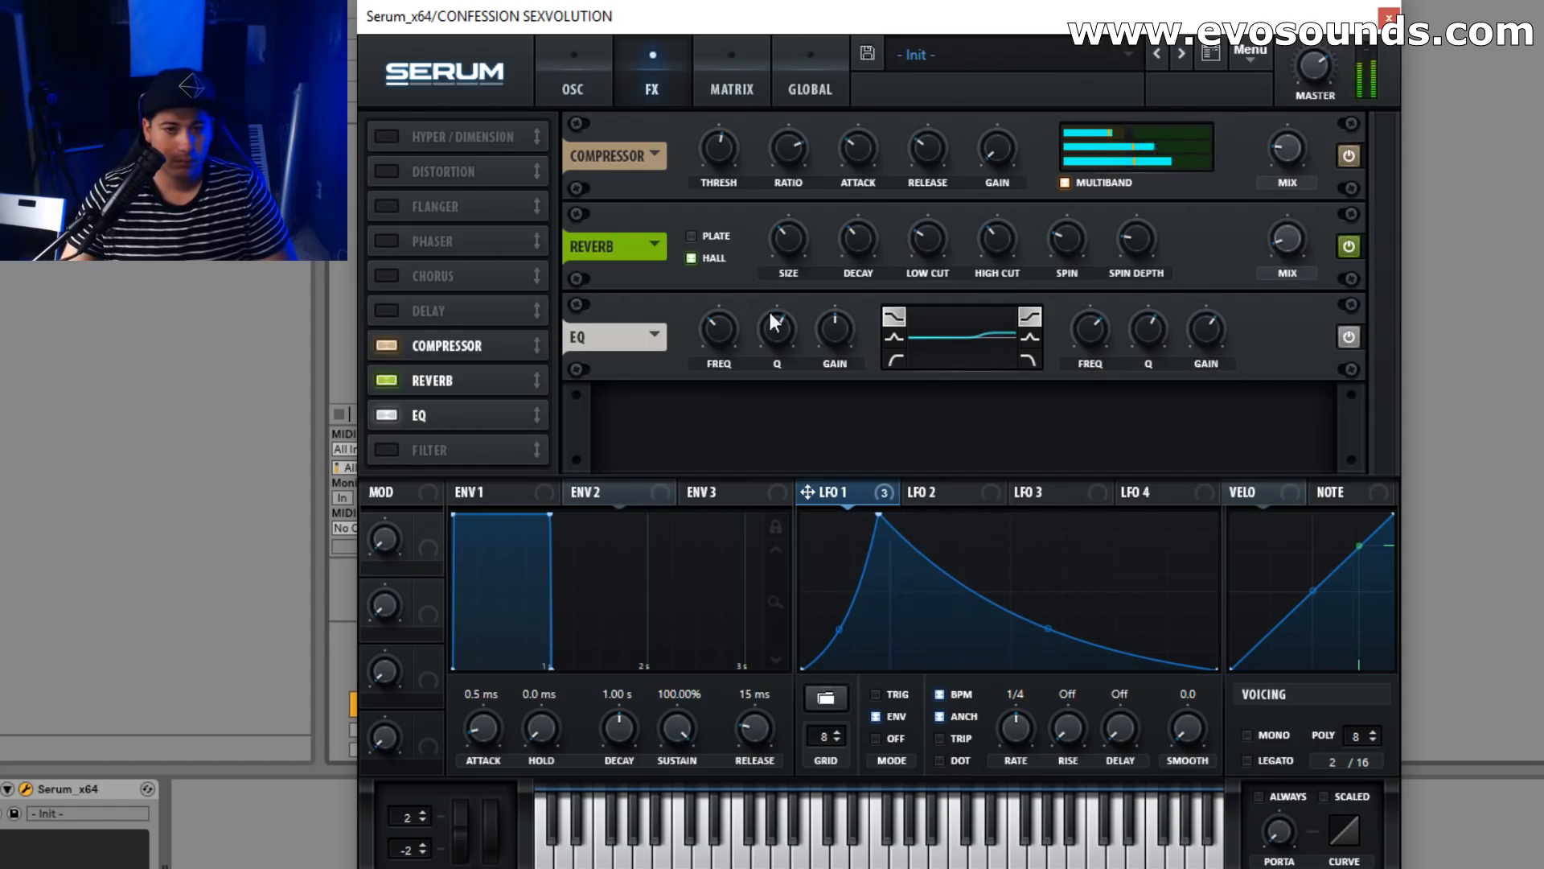
Enable the Tube distortion with about 32% drive and modulate the drive with LFO 1 at an amount of 39.
click(387, 172)
drag(1117, 156, 1079, 214)
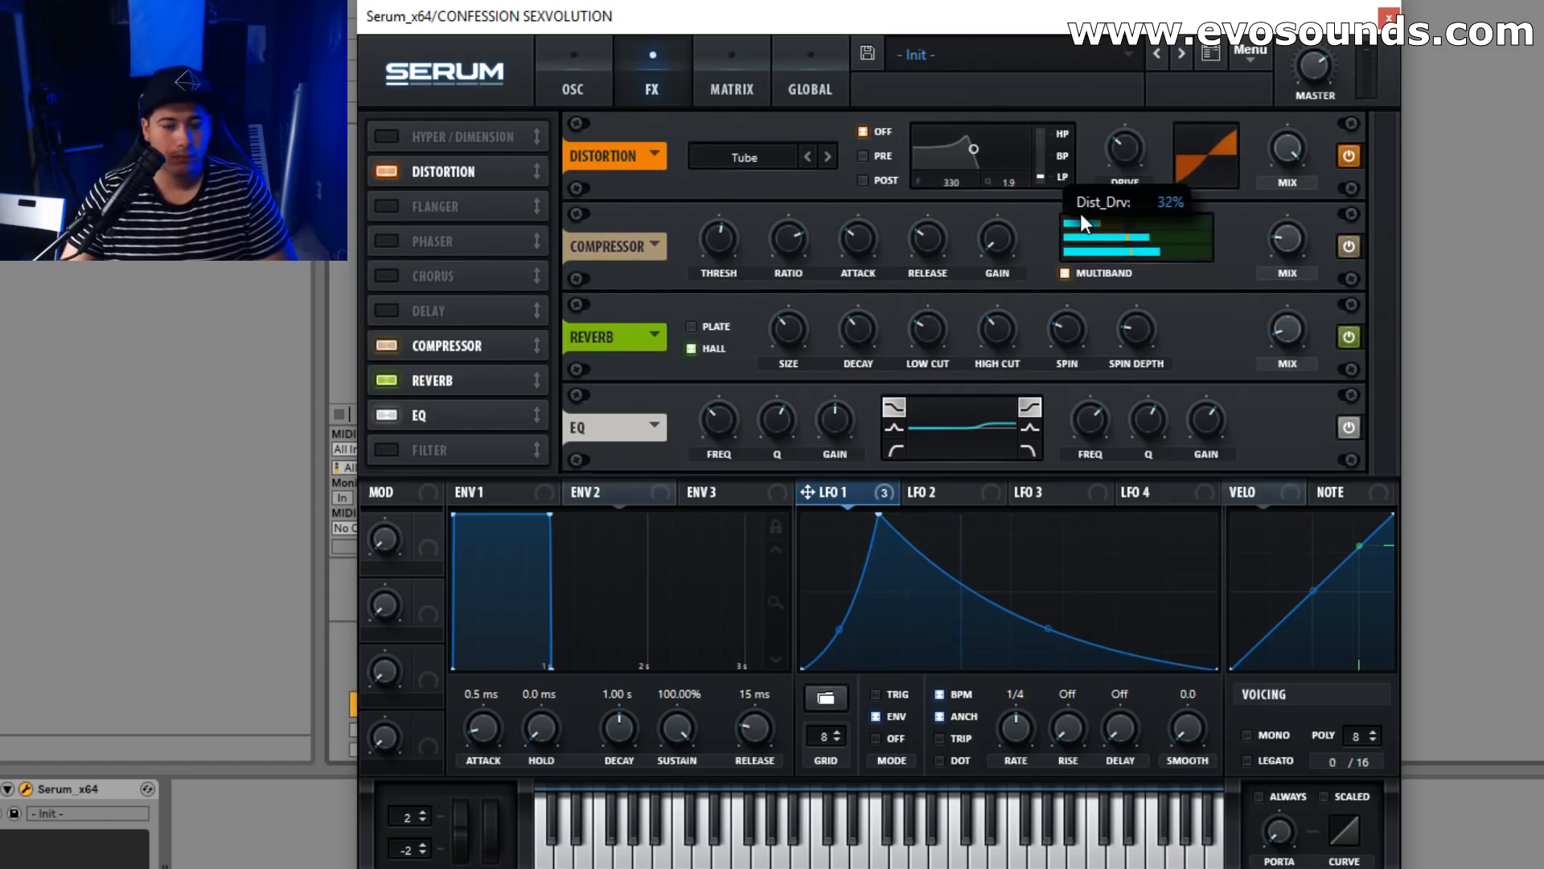
drag(807, 491, 1209, 256)
drag(1132, 162, 1093, 163)
right_click(1130, 153)
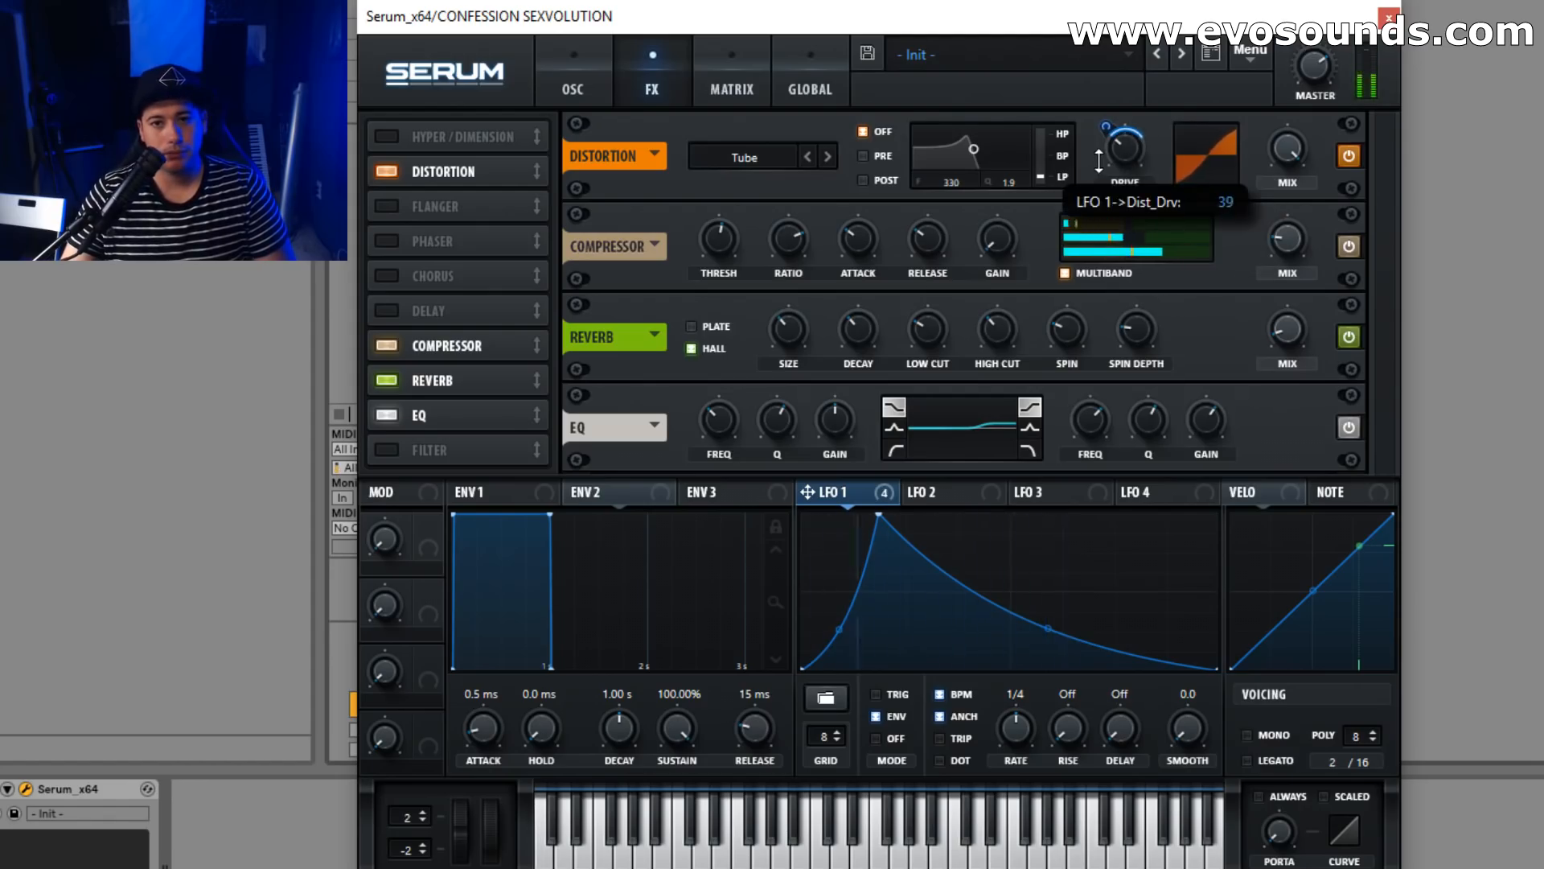
Enable the Hyper/Dimension effect and set the unison of both oscillators to 2 voices.
click(387, 137)
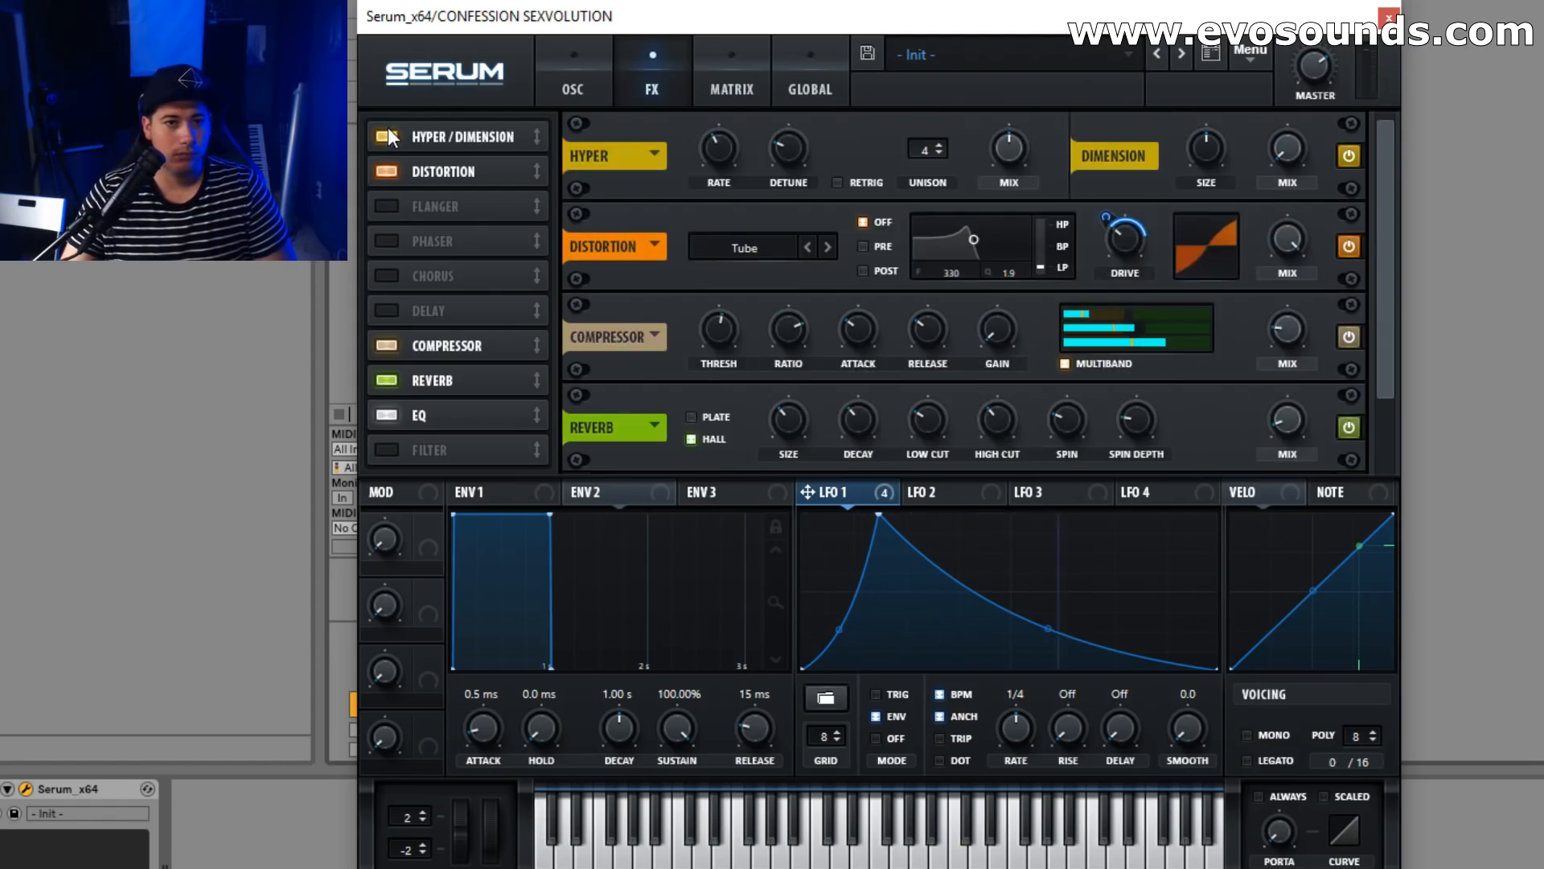
click(600, 90)
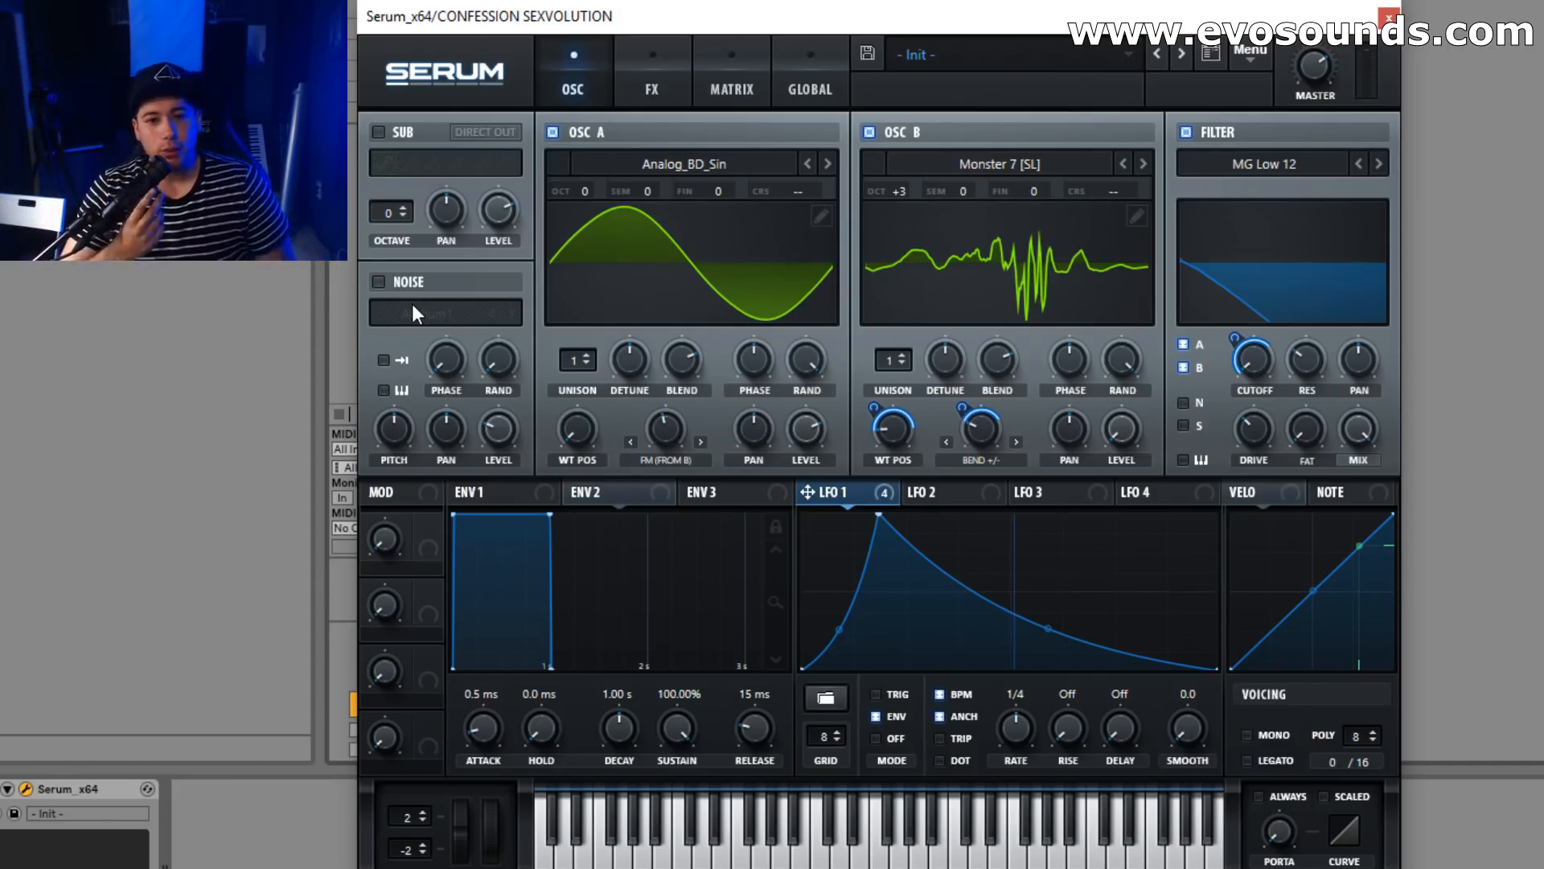
click(579, 359)
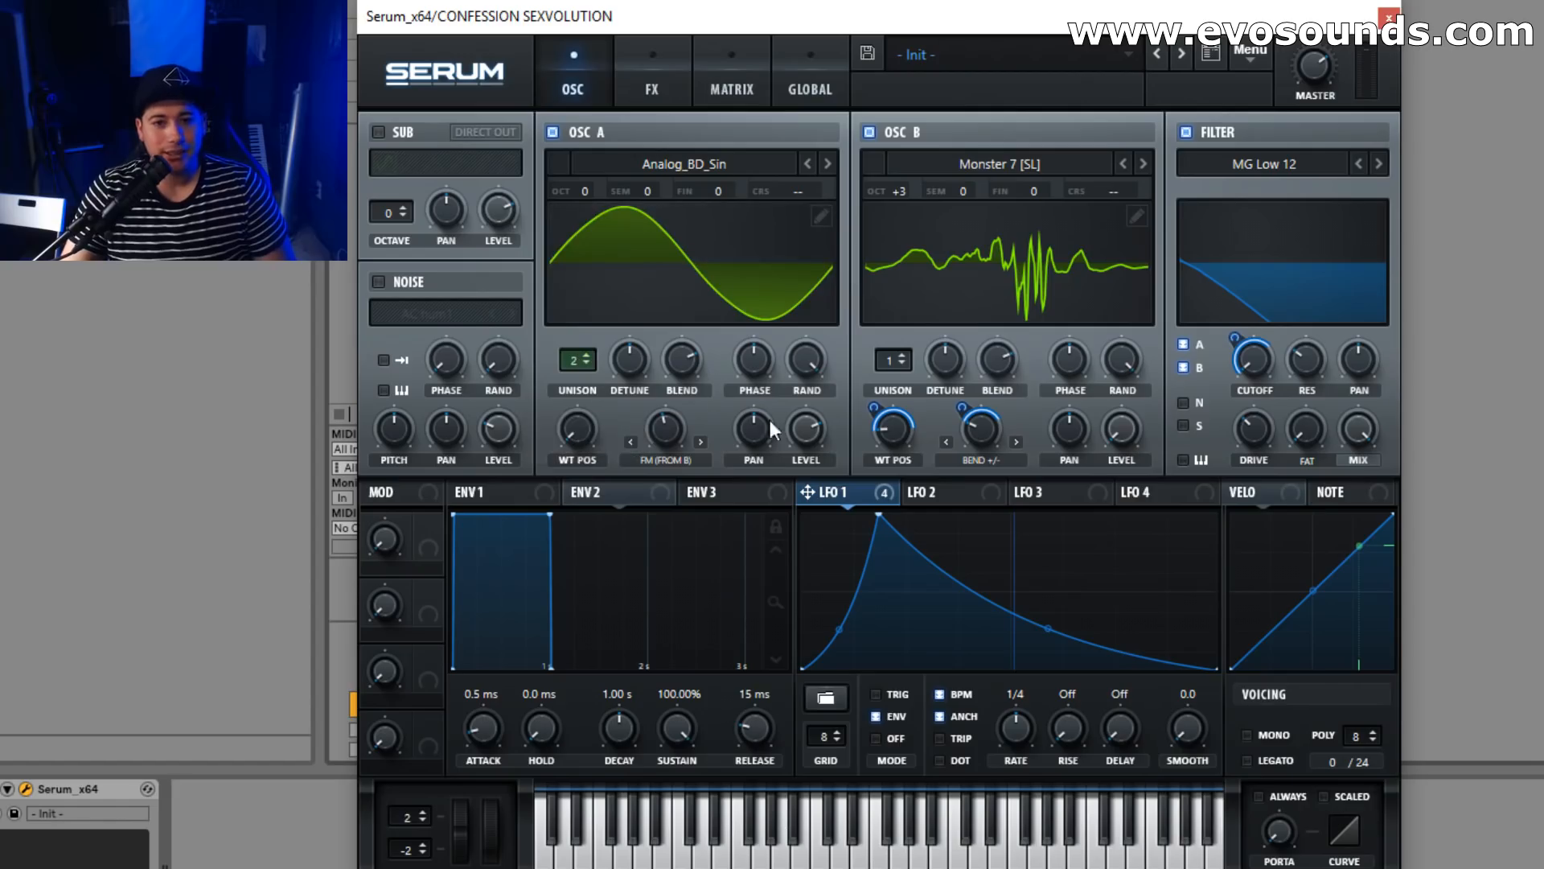
click(905, 364)
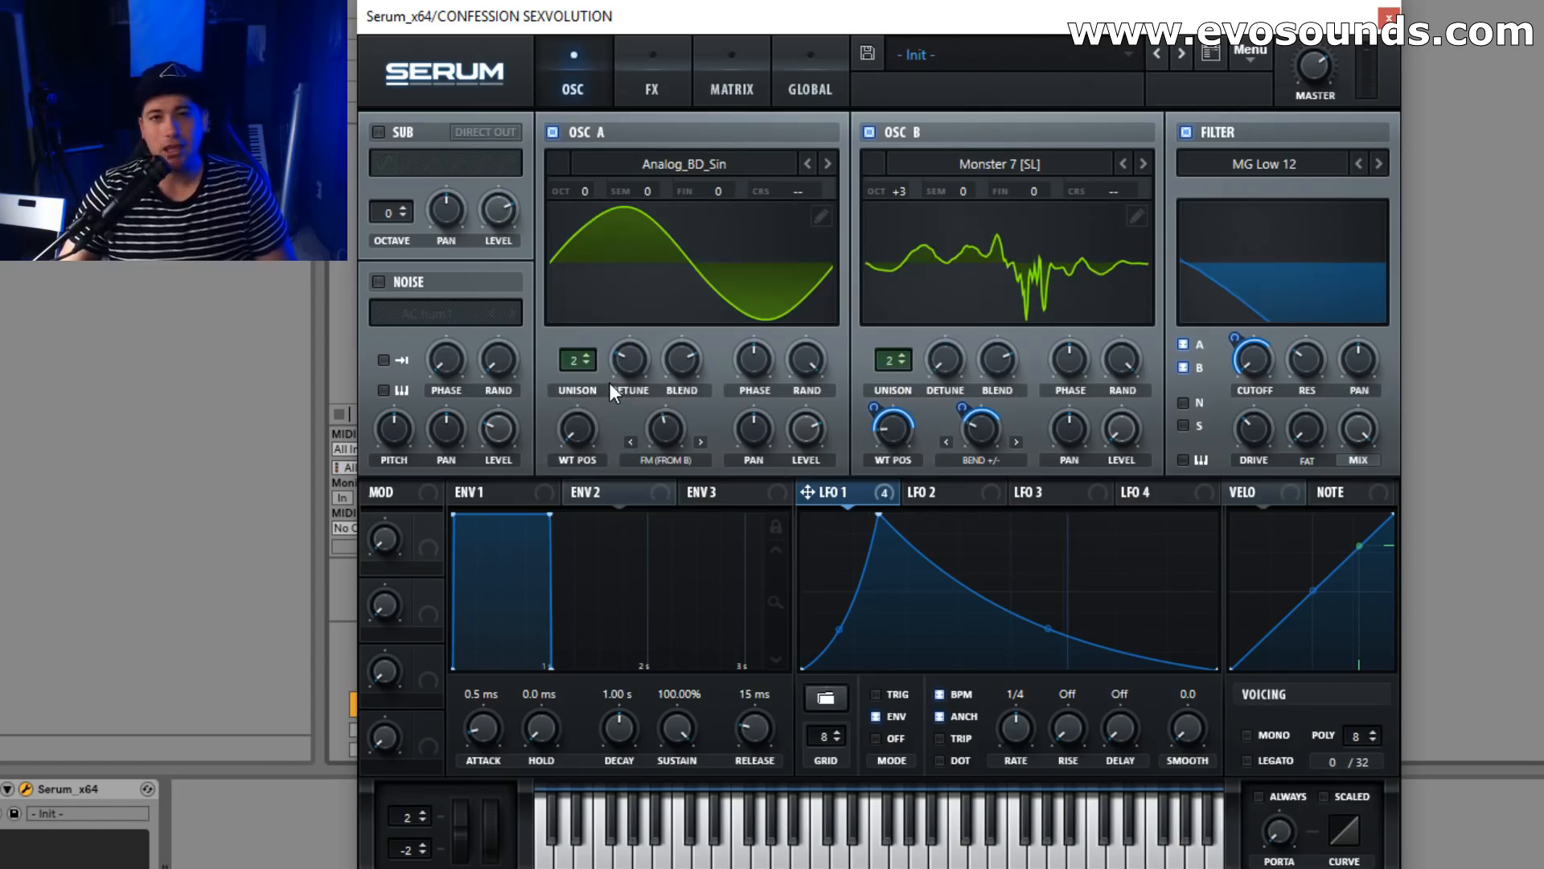
Load the analog Analog_BD_Sin wavetable into oscillator B.
click(942, 161)
mouse_move(982, 193)
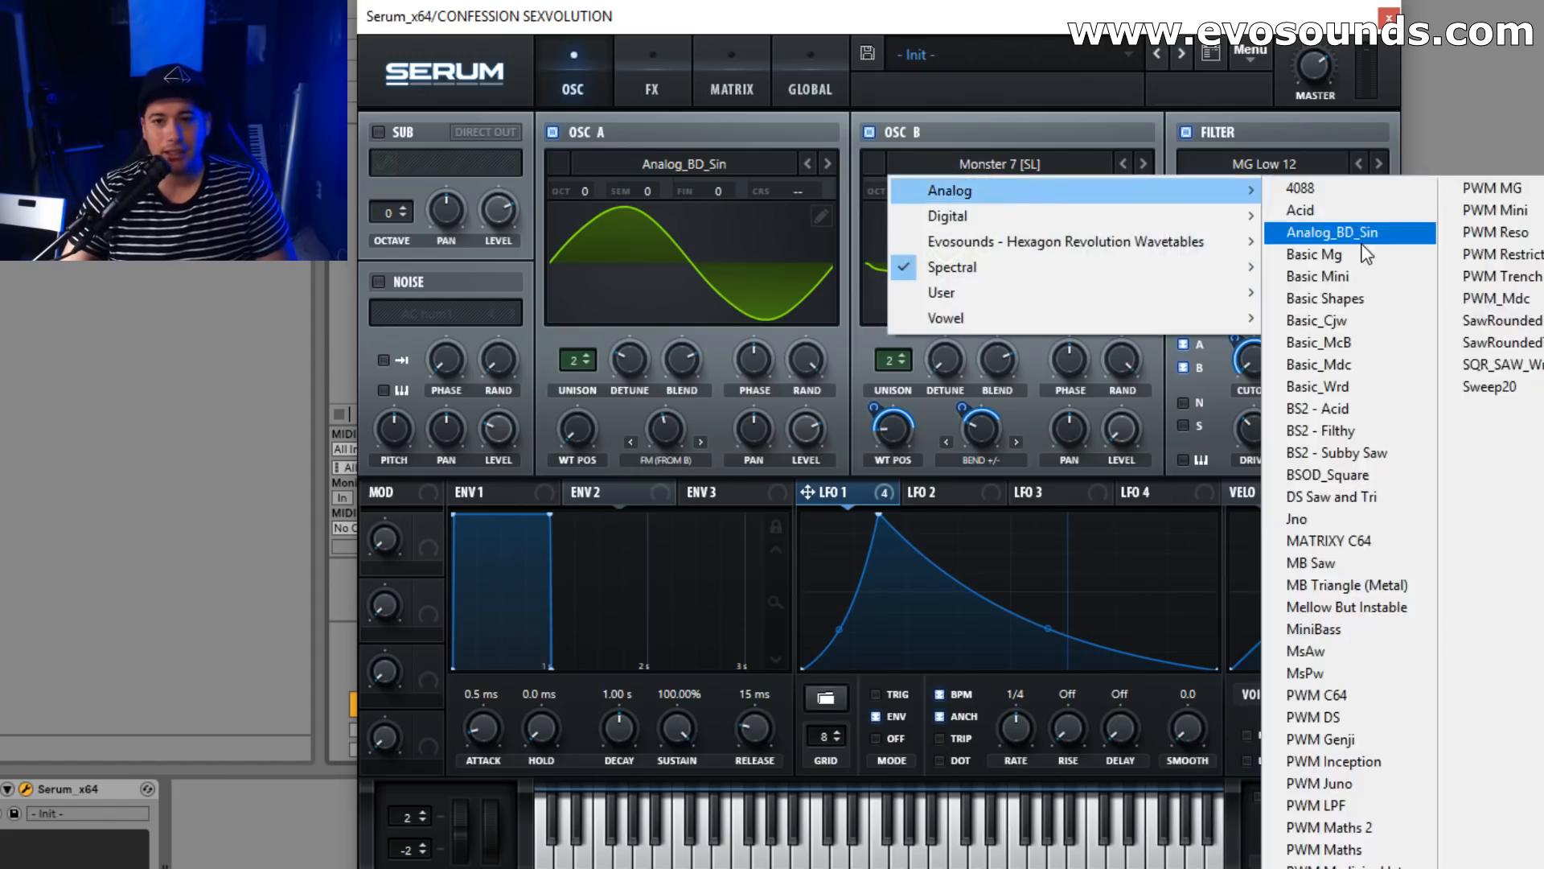
click(1328, 234)
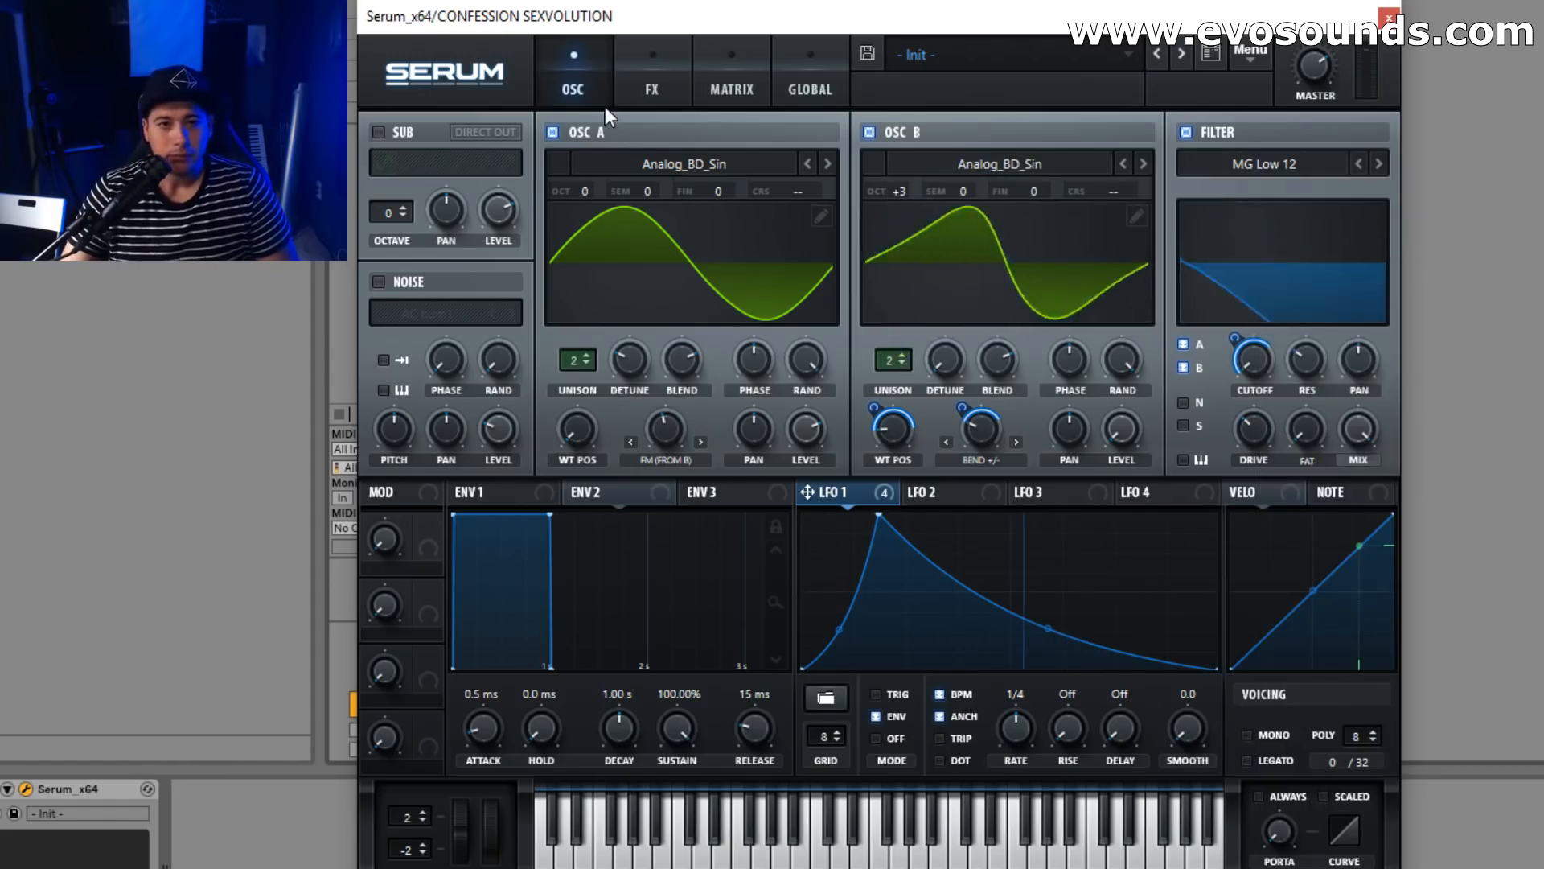
Adjust oscillator B's unison detune and lower its octave to +1.
click(648, 87)
click(574, 64)
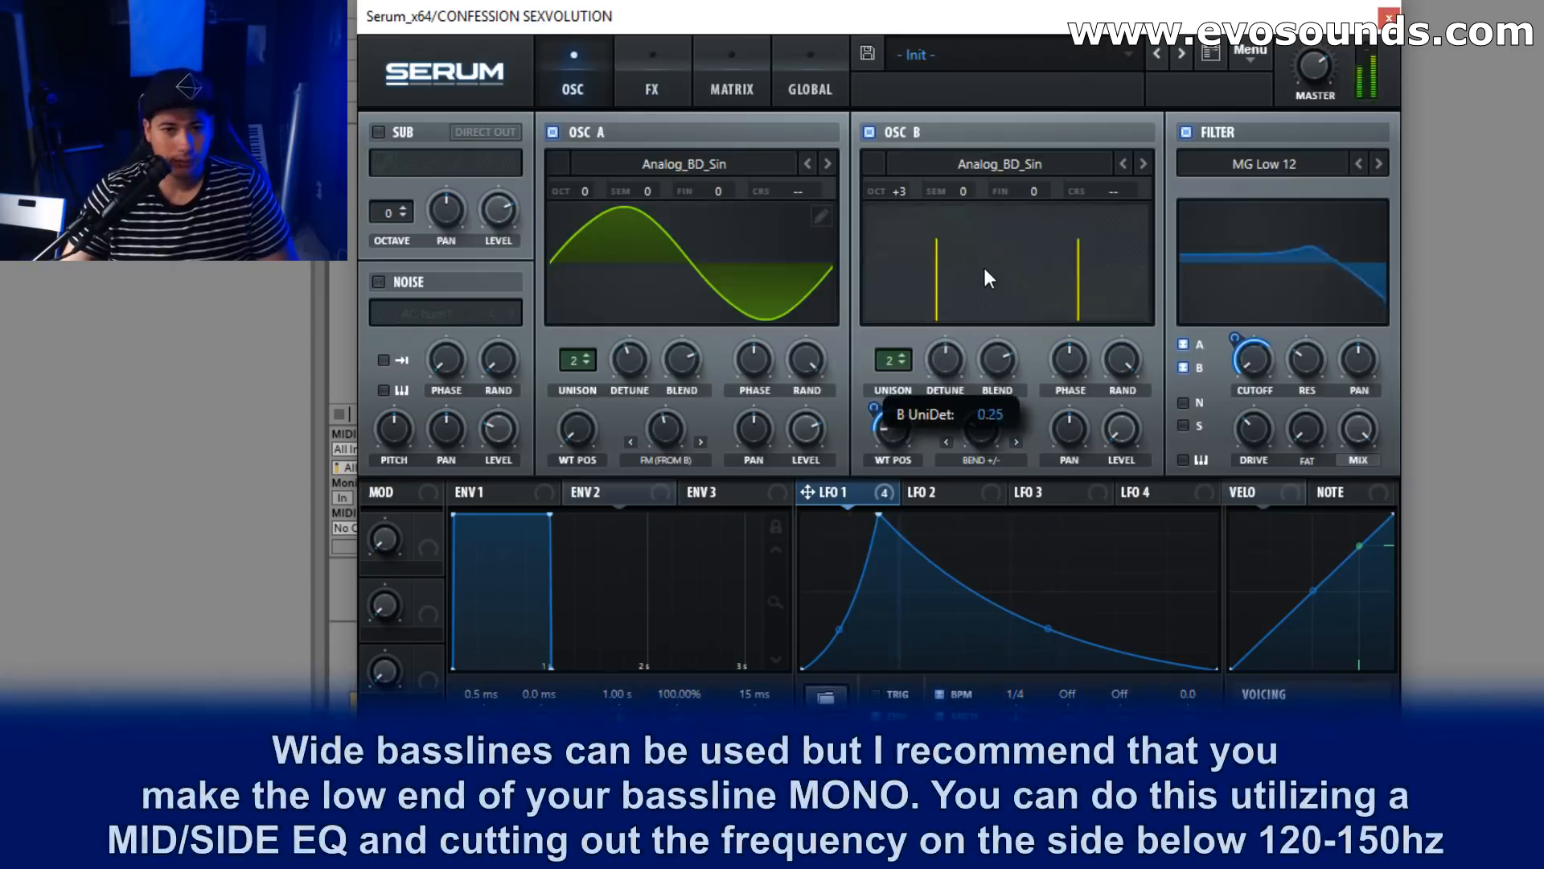
drag(900, 192, 867, 239)
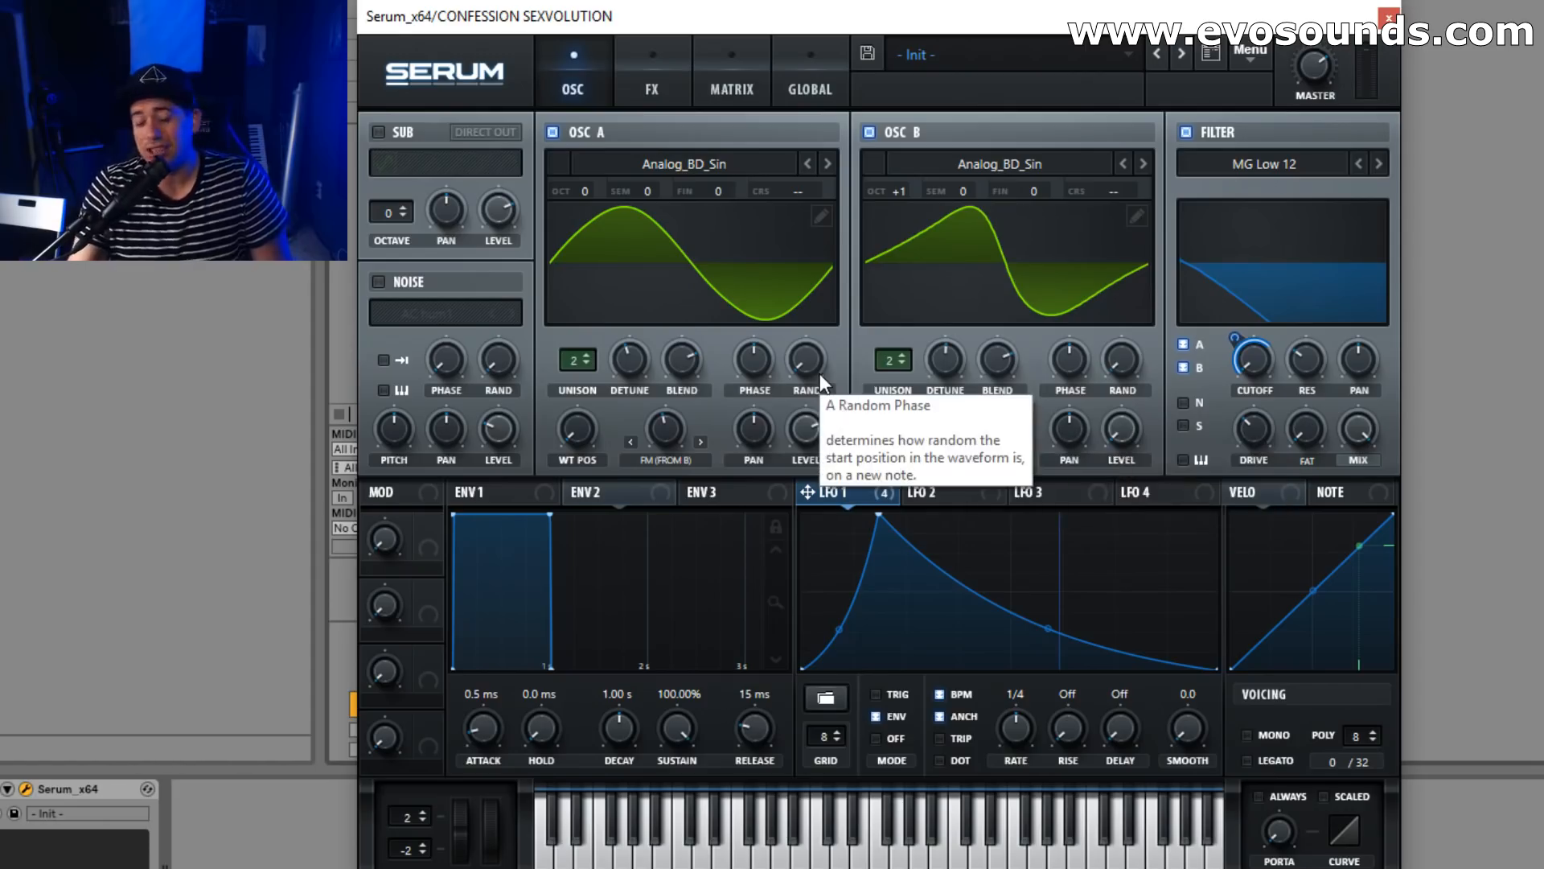
Leave only the compressor, reverb and EQ active among the effects, switching off Hyper/Dimension.
click(653, 85)
click(393, 145)
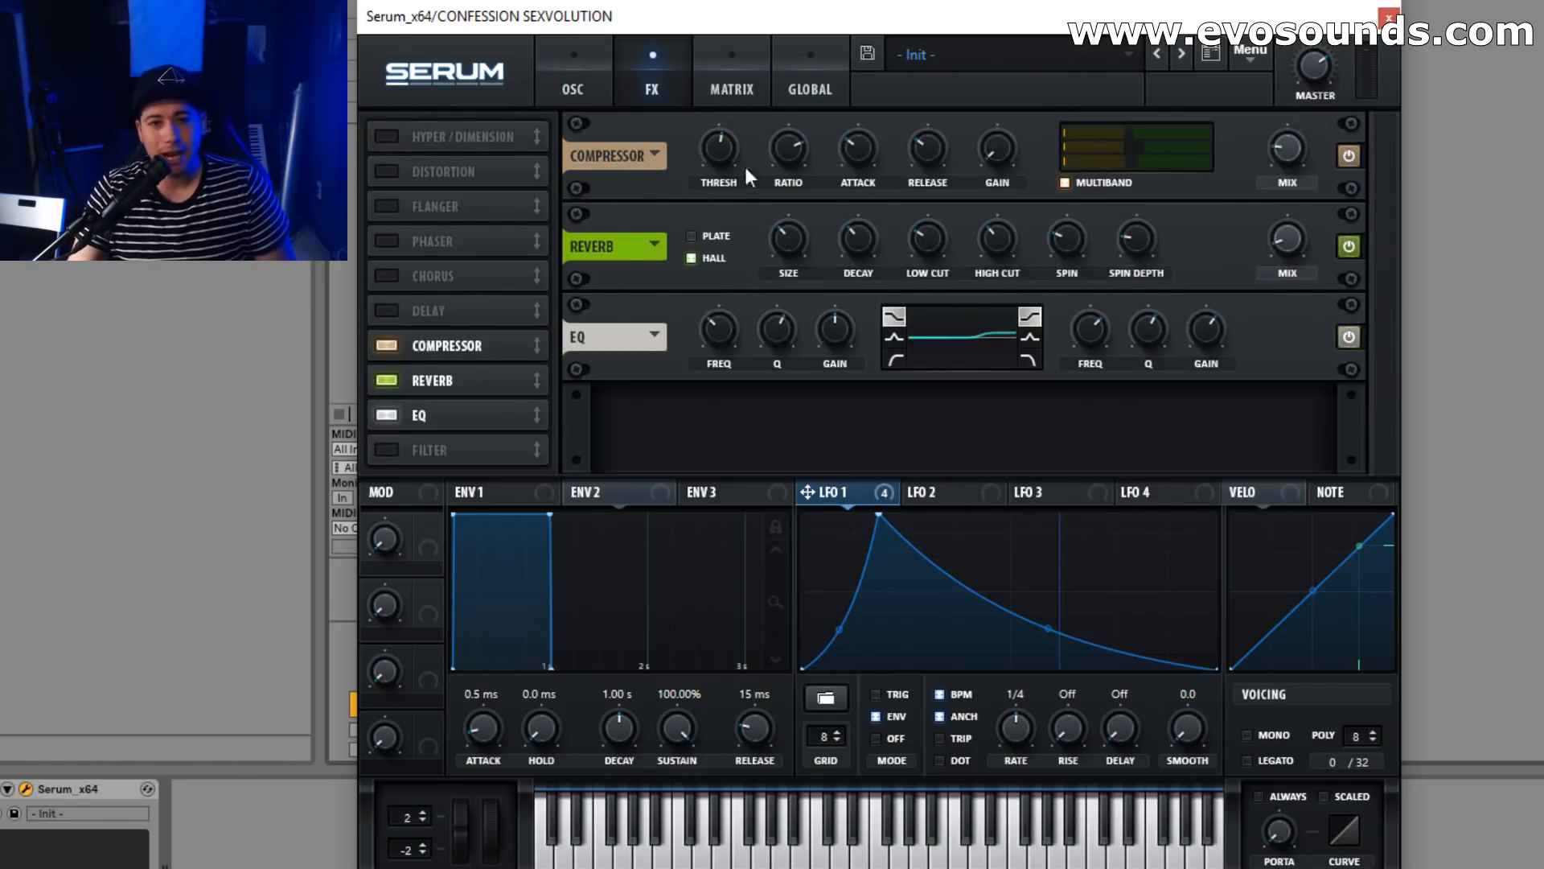
click(579, 85)
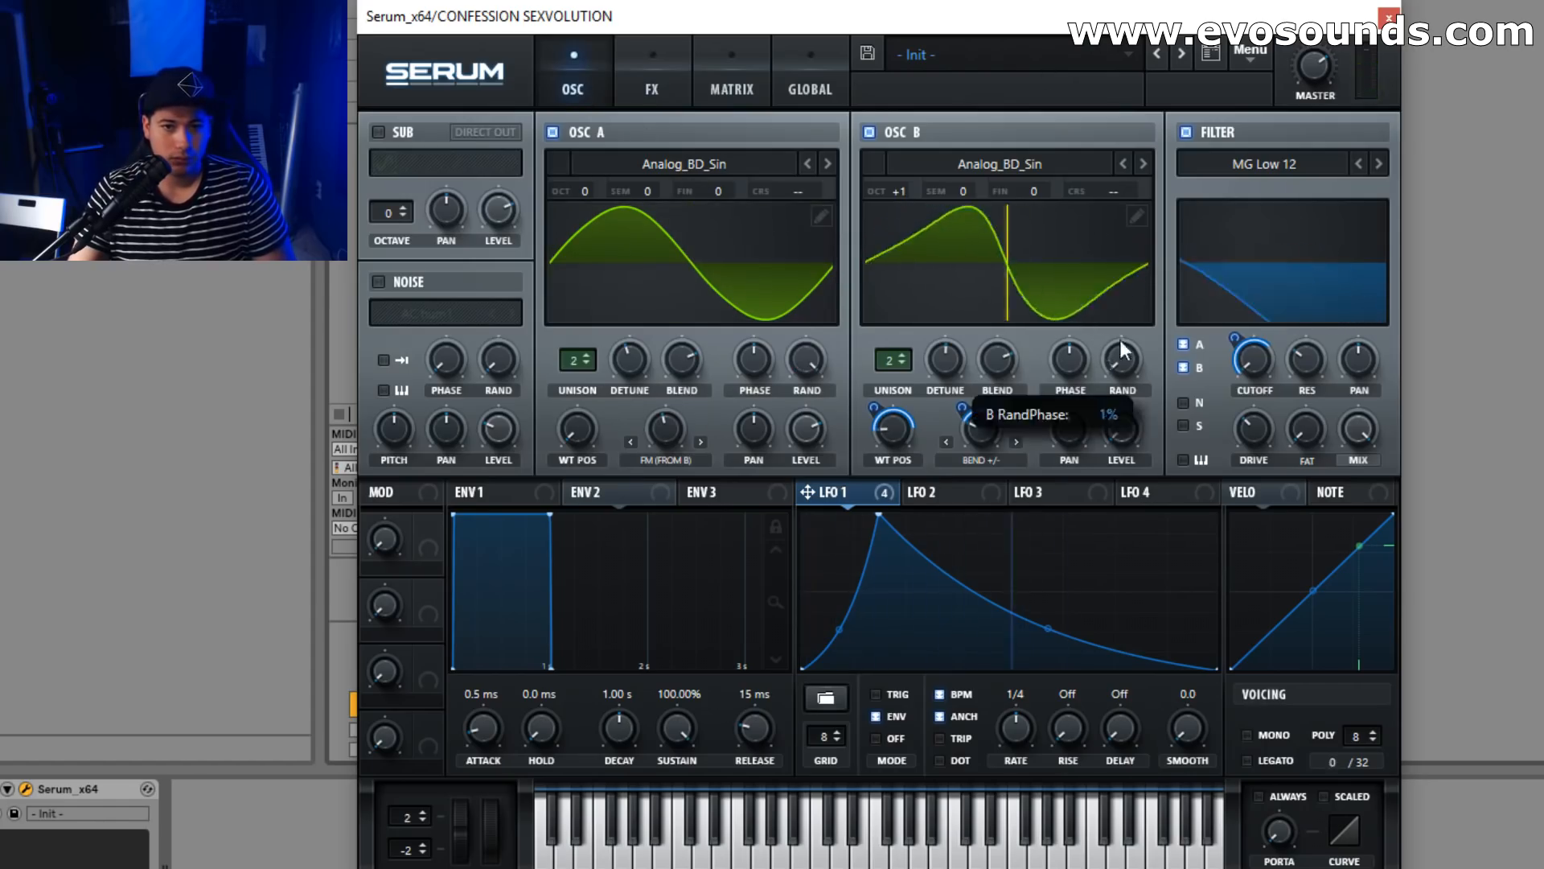
Reduce the unison of both oscillators to 1 voice and set oscillator B's octave to 0.
drag(576, 360, 721, 393)
drag(893, 360, 854, 565)
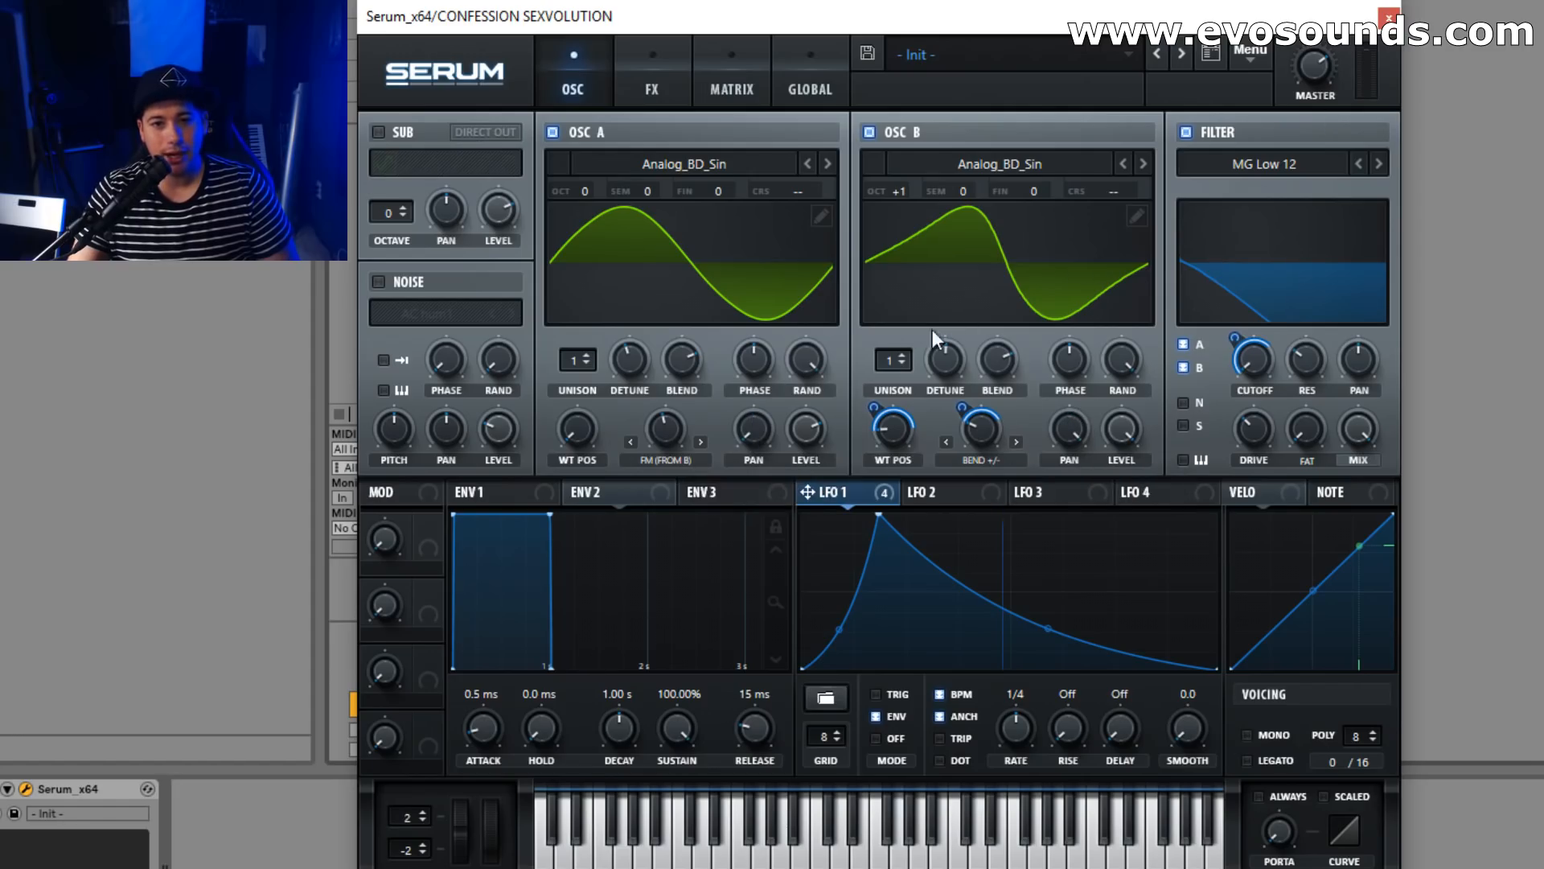
drag(901, 195, 896, 220)
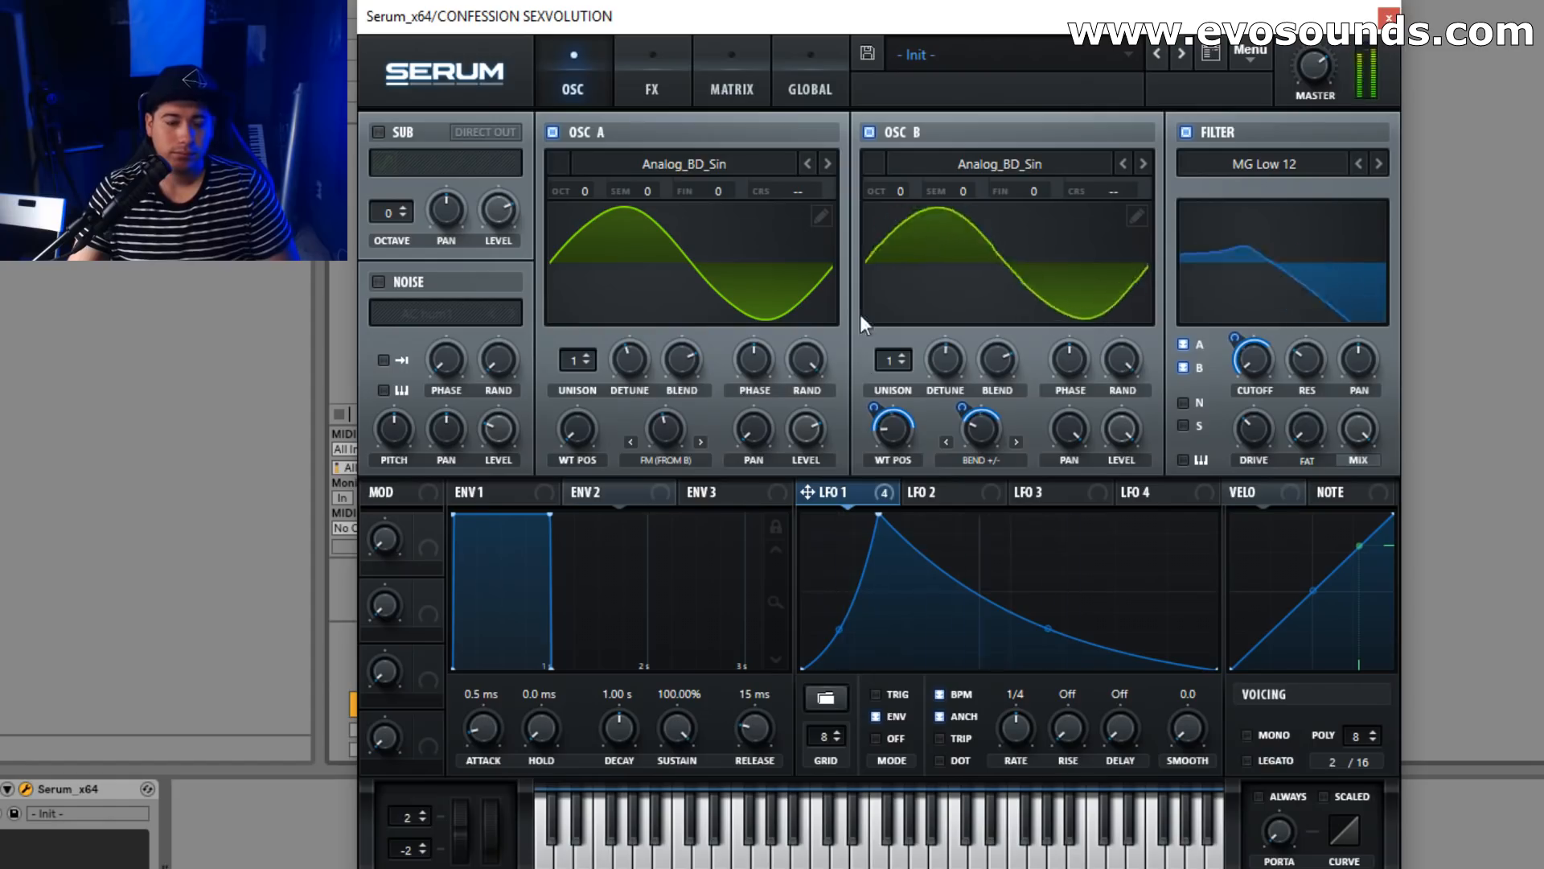
click(756, 167)
Reset the patch to the Init preset.
click(1248, 53)
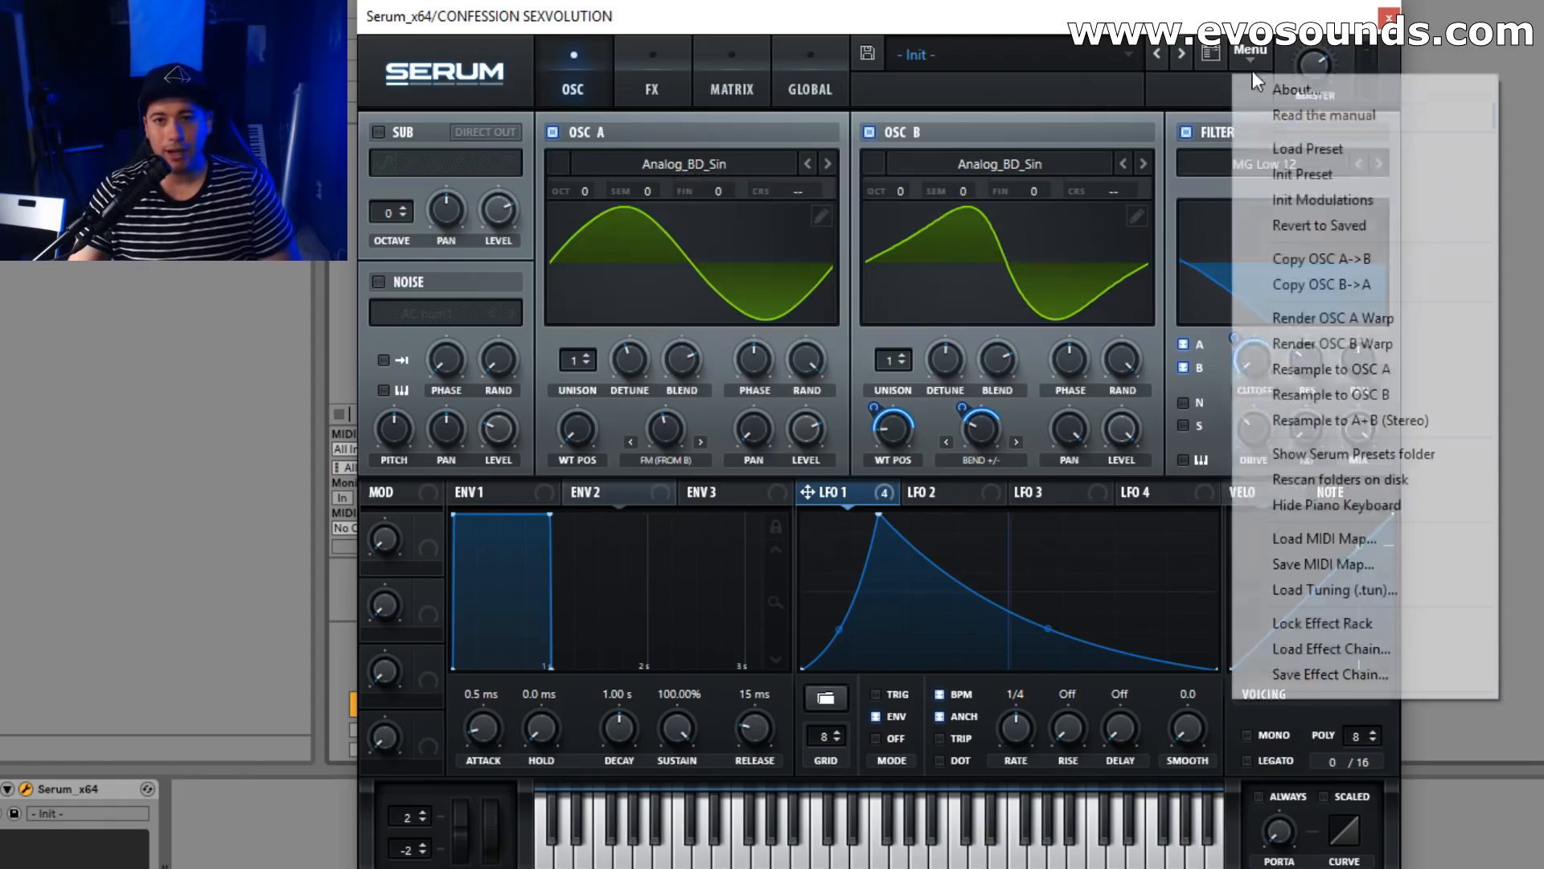
click(1297, 171)
Shape LFO 2 into a quick rise with a long linear fall and assign it to oscillator A's level.
click(996, 501)
drag(1006, 511, 845, 515)
drag(938, 480, 811, 421)
Enable oscillator B with LFO 2 modulating its level, and load the FFT_Add_2nds wavetable into it.
click(870, 130)
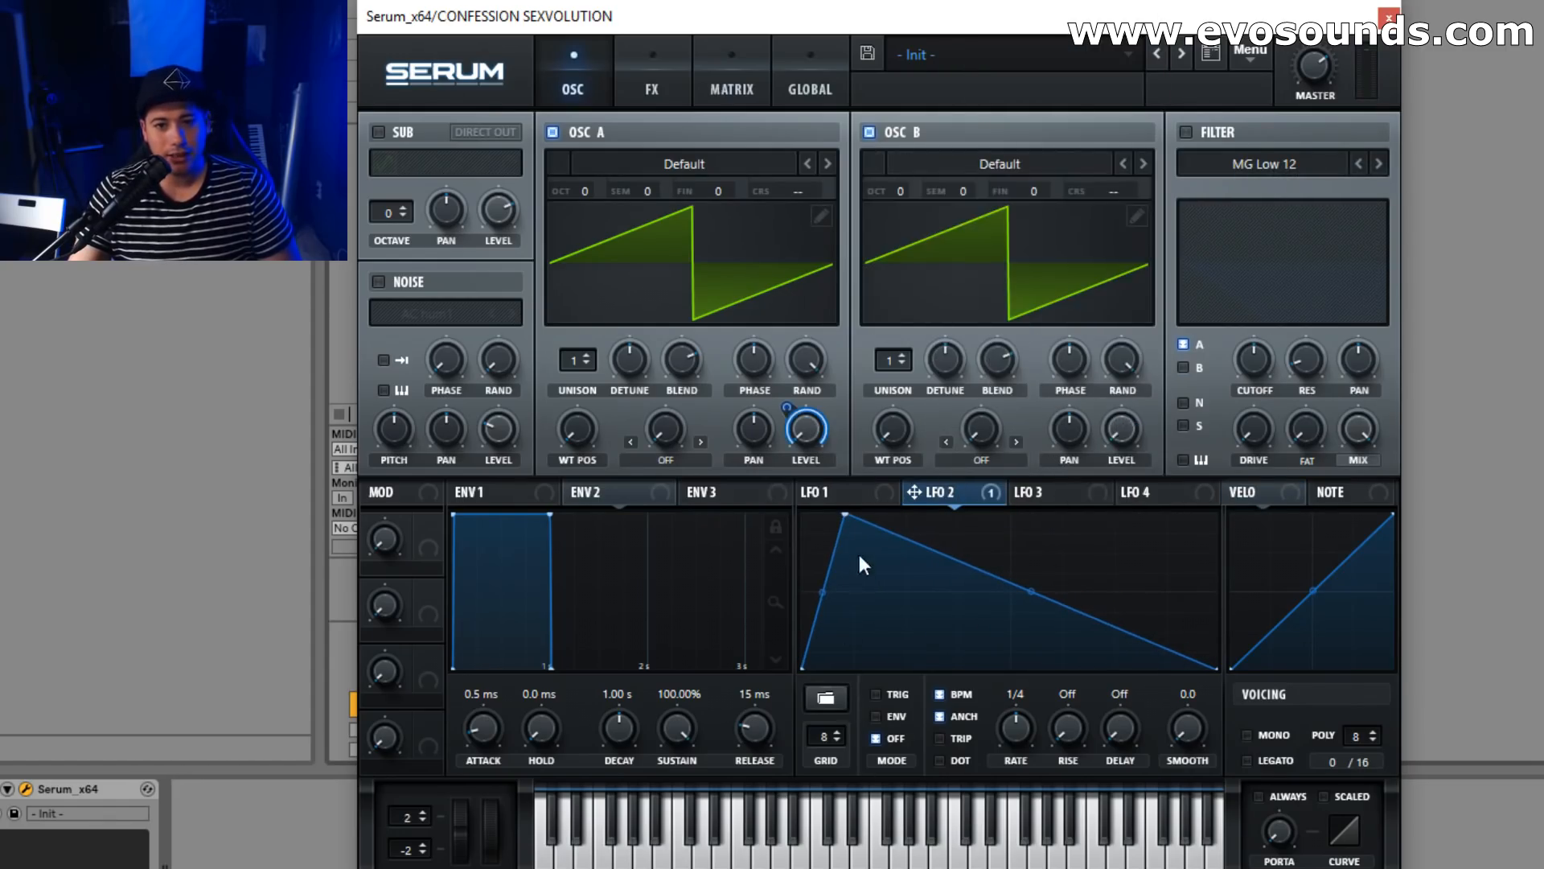
click(991, 165)
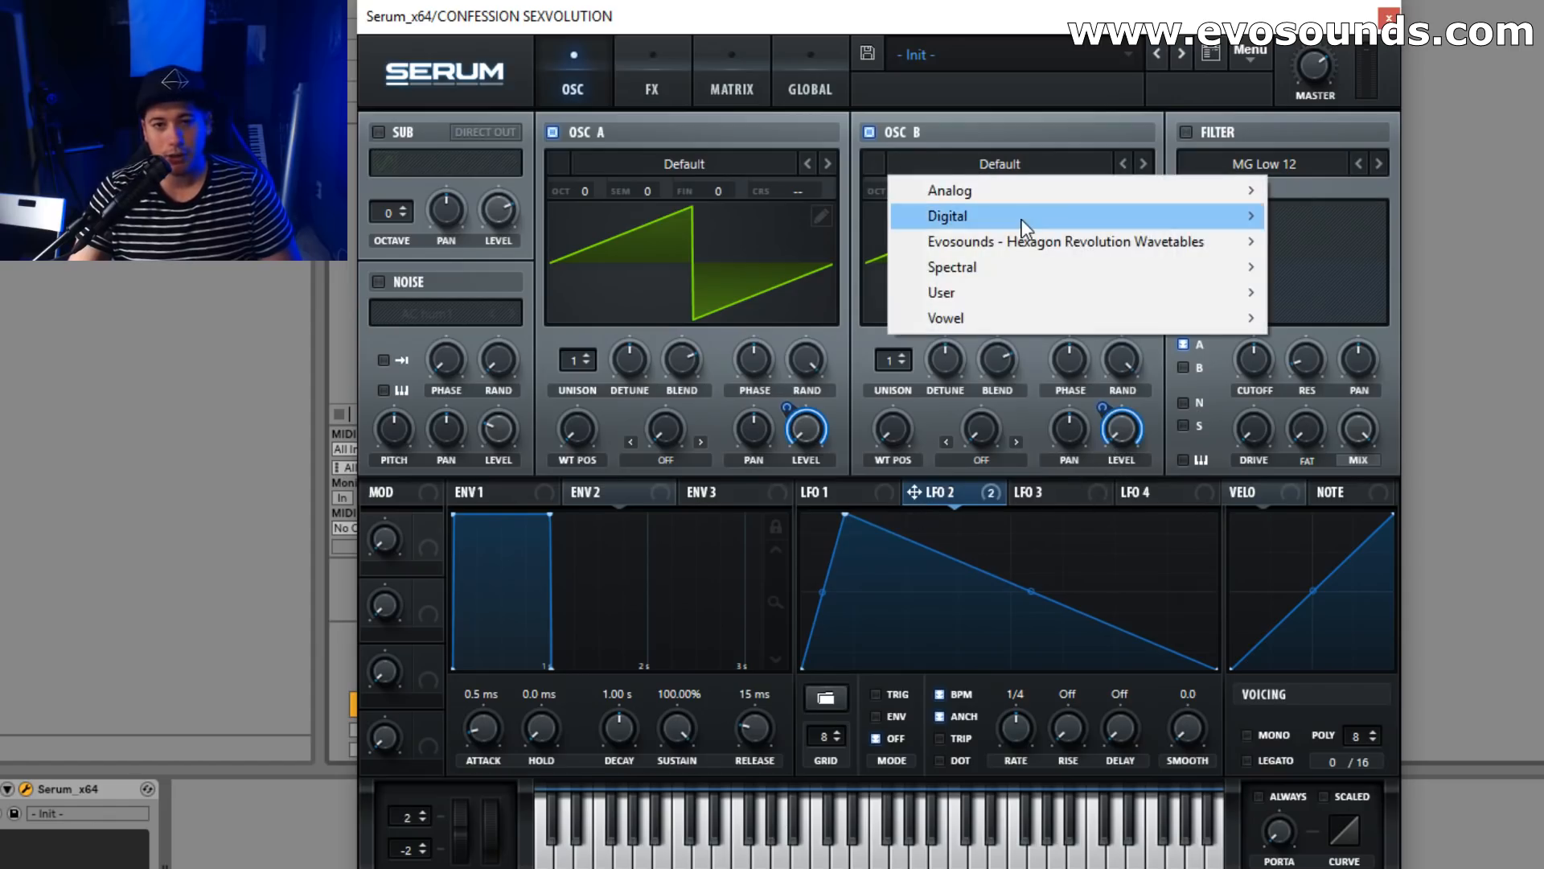
mouse_move(1027, 219)
click(1354, 609)
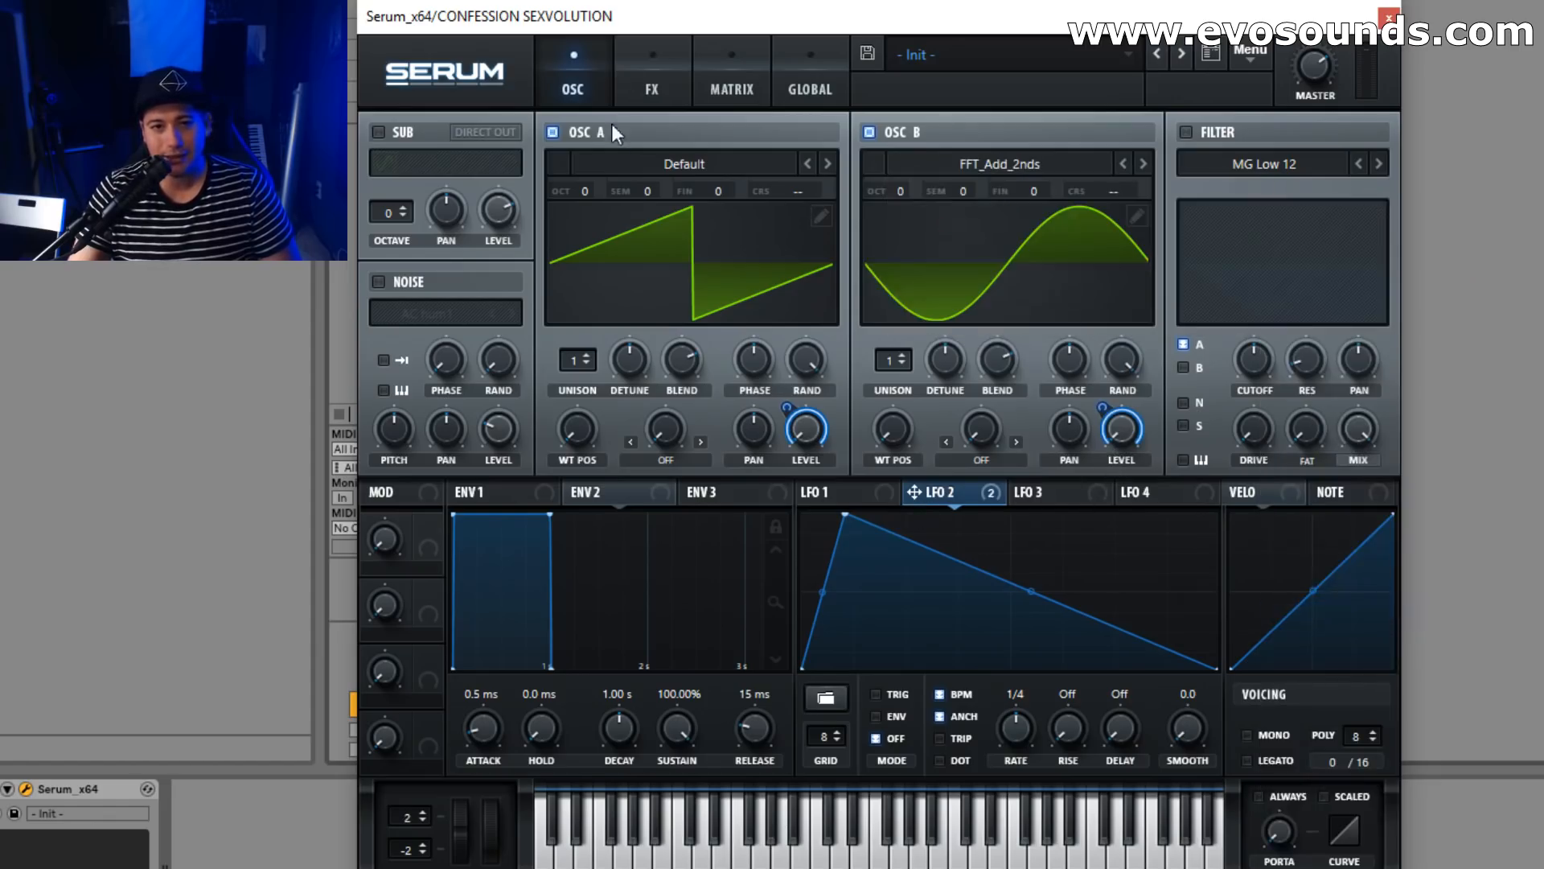
Load the FFT_Add_2nds wavetable into oscillator A and assign LFO 2 to both oscillators' wavetable positions.
click(643, 164)
mouse_move(657, 211)
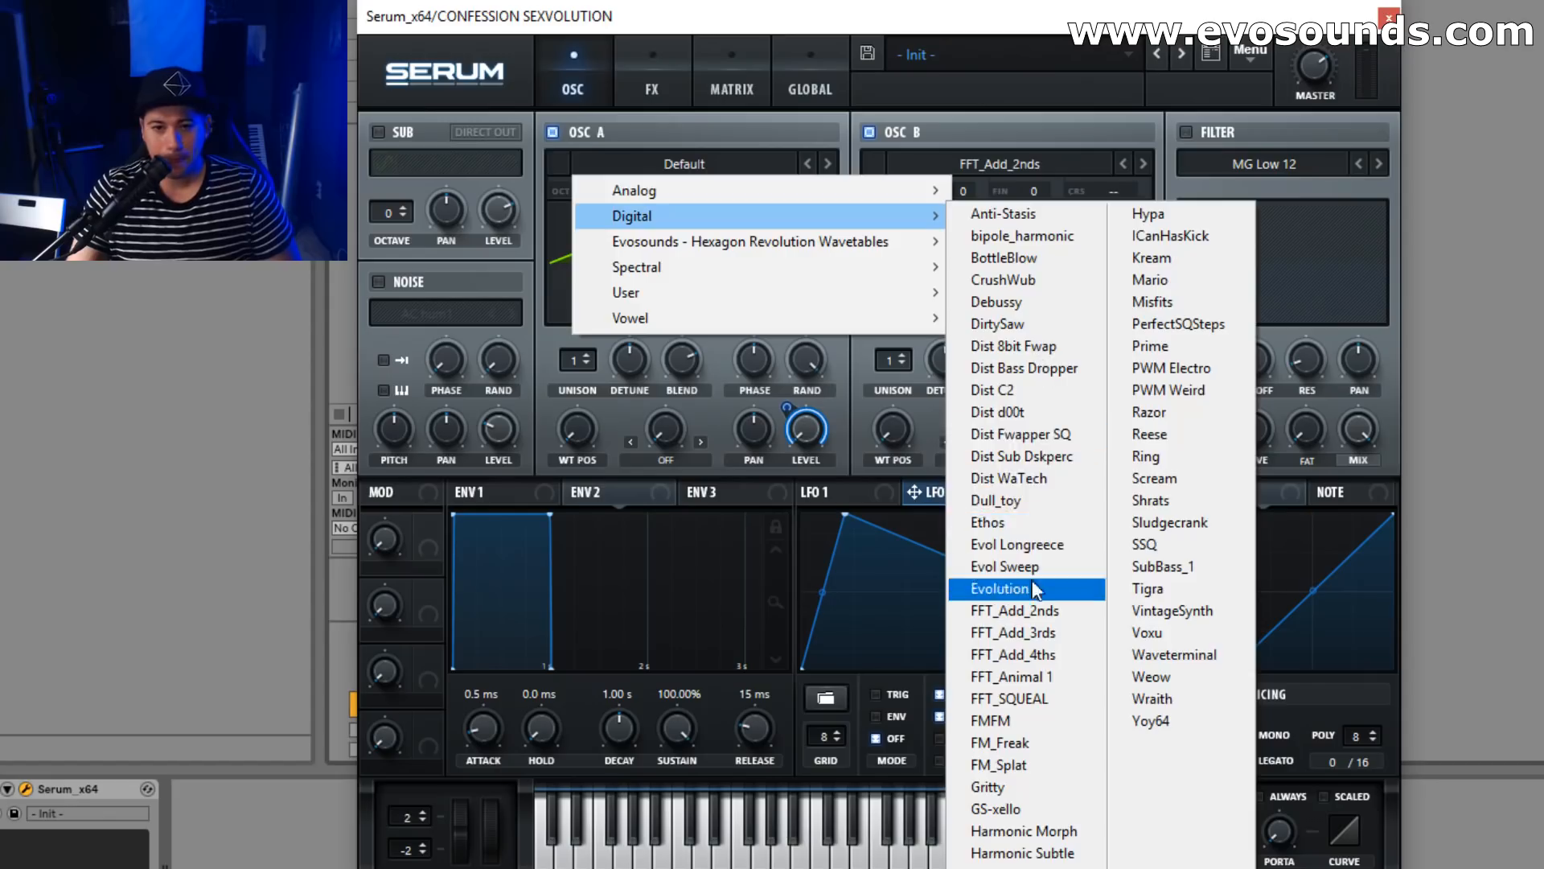
click(1005, 611)
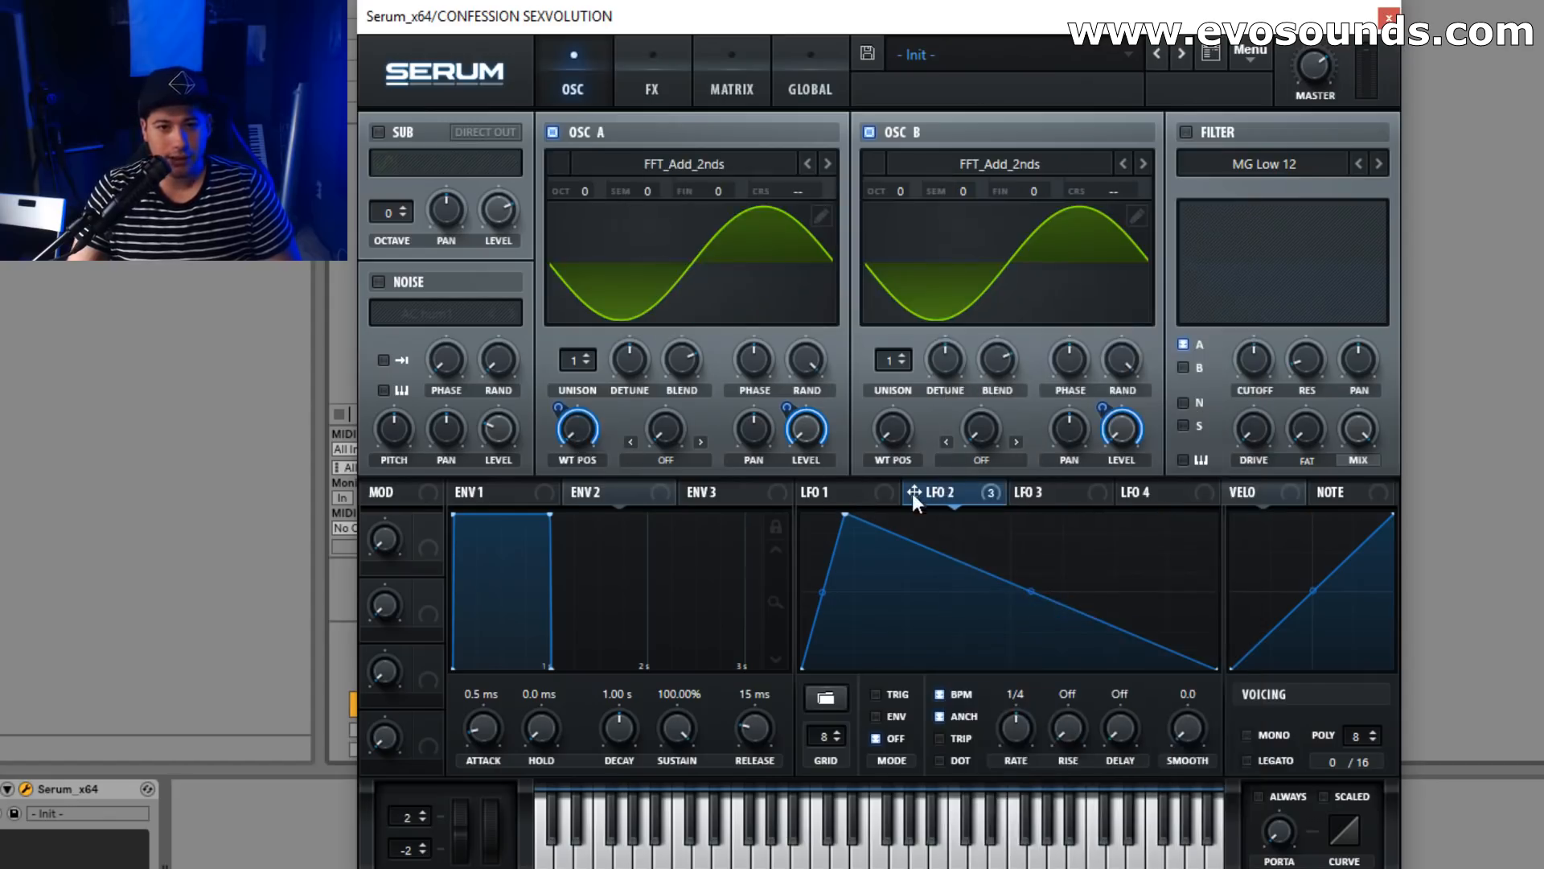
drag(922, 455, 895, 434)
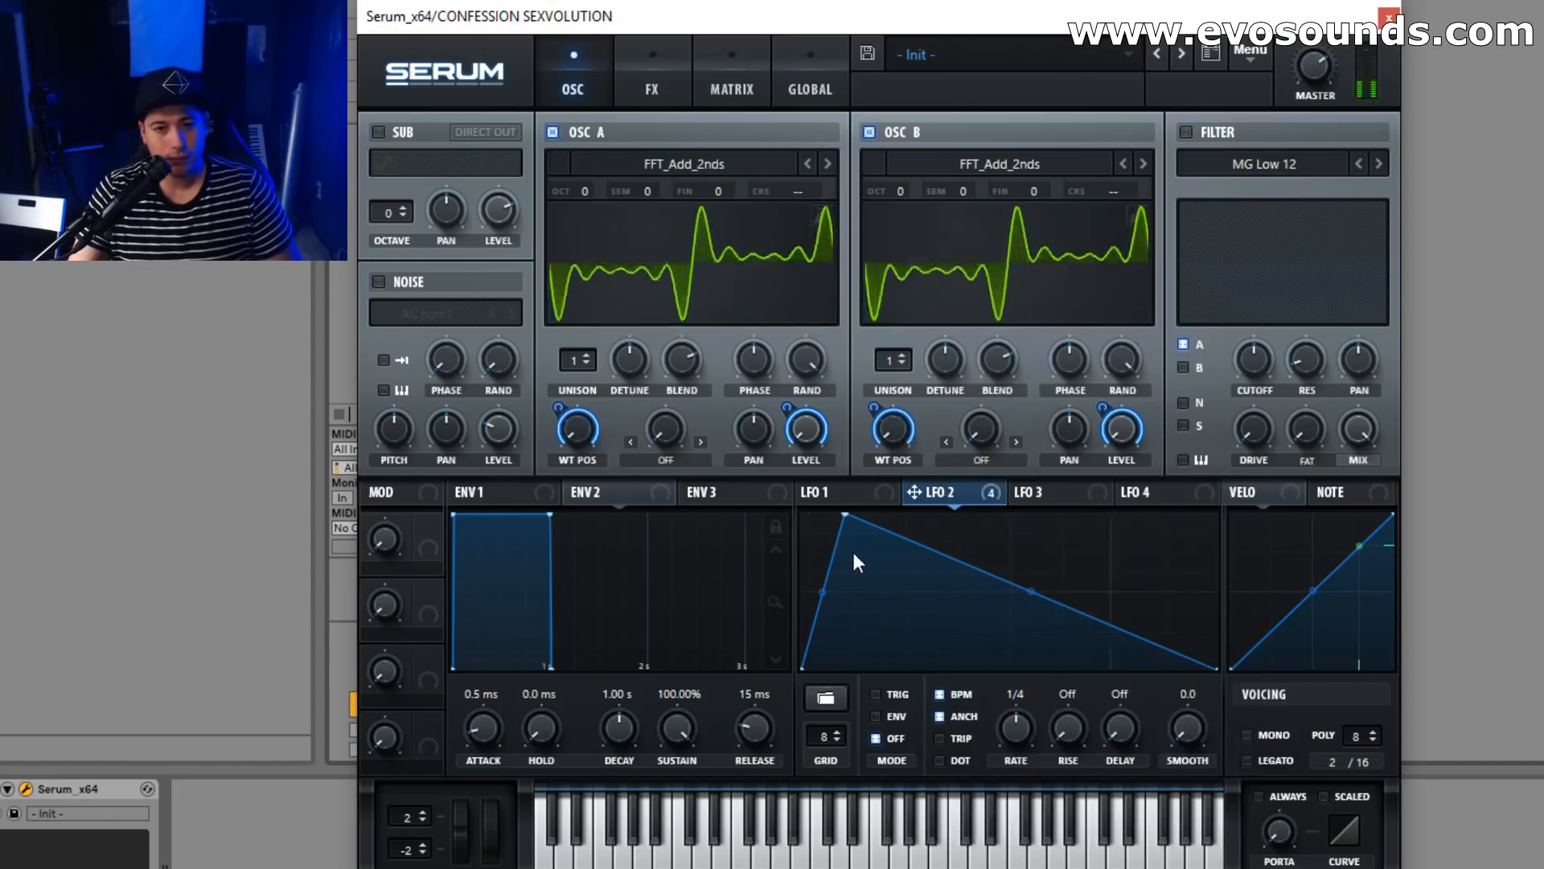
Set LFO 2 to trigger mode and reduce its modulation amount on both oscillators' wavetable positions.
click(894, 697)
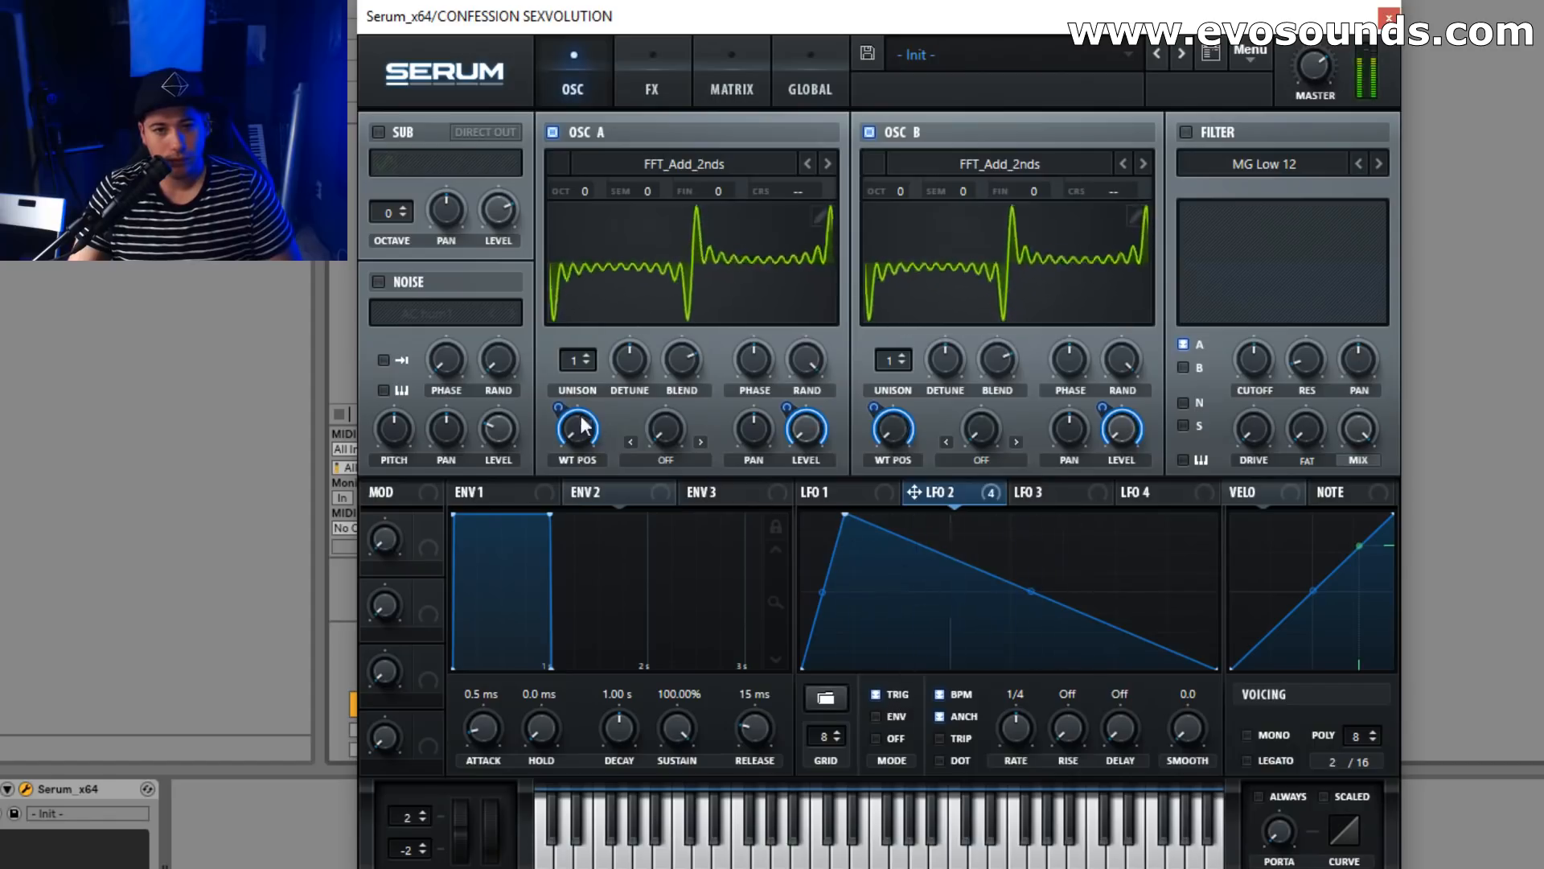
drag(548, 441, 530, 463)
drag(874, 409, 843, 475)
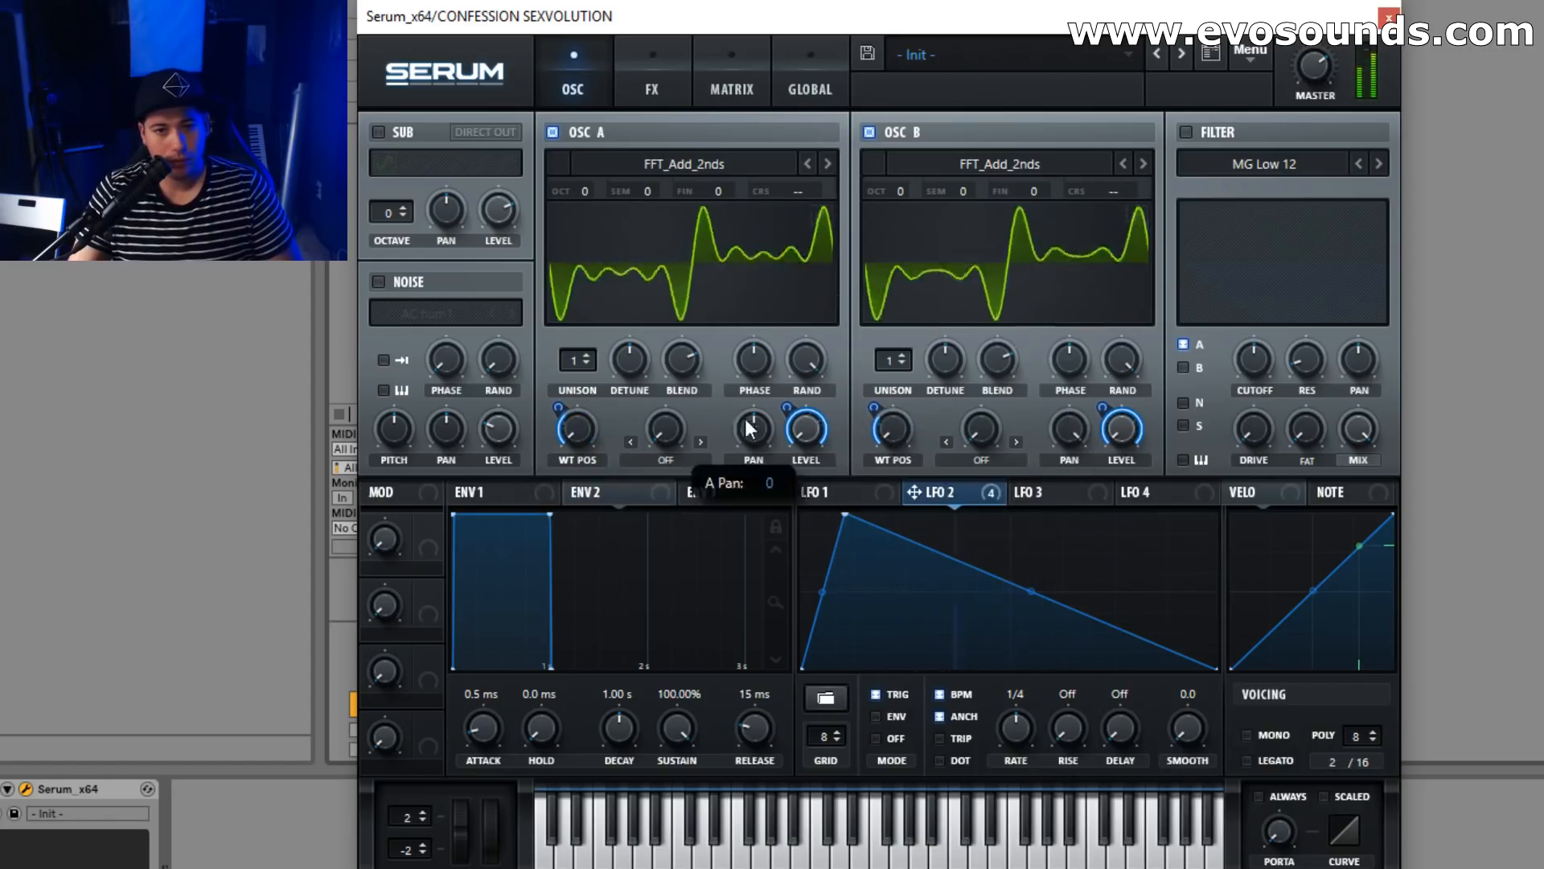
Detune the oscillators against each other by setting the fine tuning to 53 on oscillator A and -19 on oscillator B.
mouse_move(575, 394)
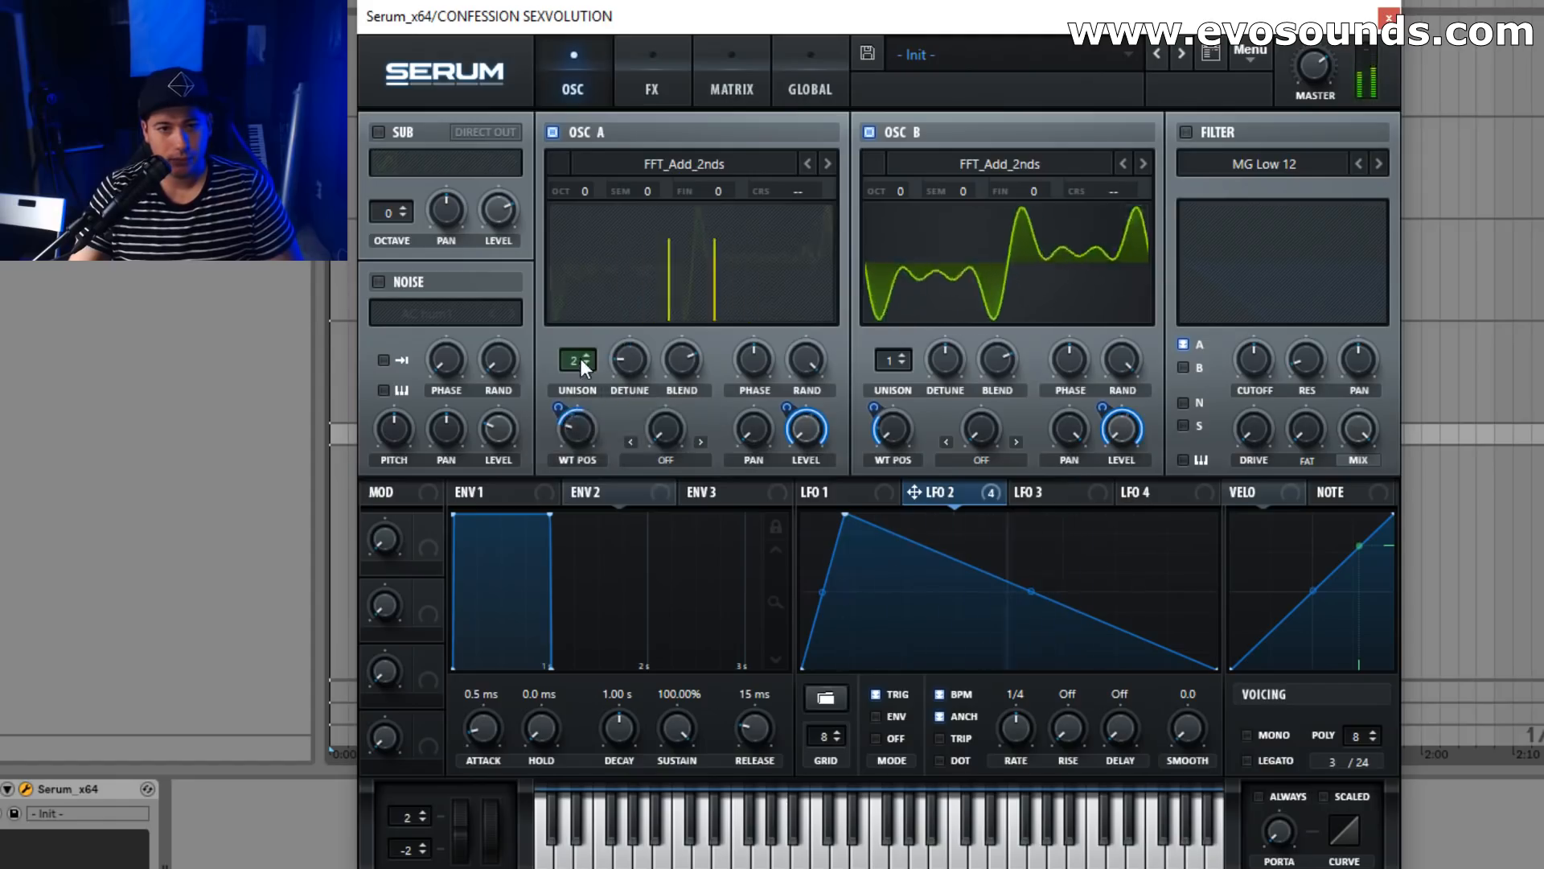
drag(716, 193, 847, 172)
drag(717, 196, 795, 170)
drag(1034, 191, 1022, 198)
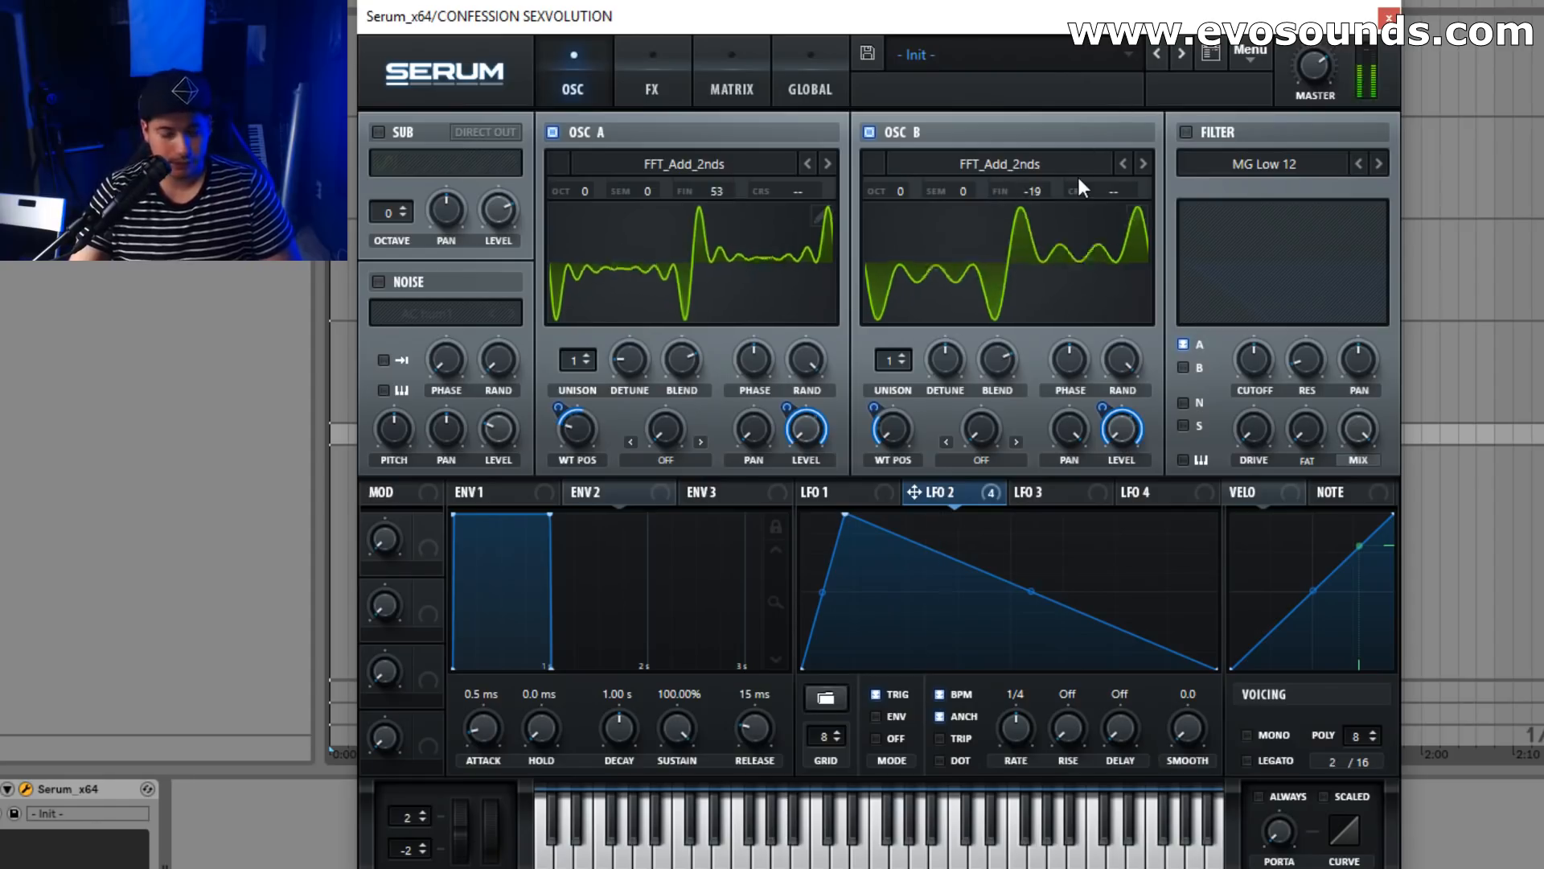
mouse_move(553, 426)
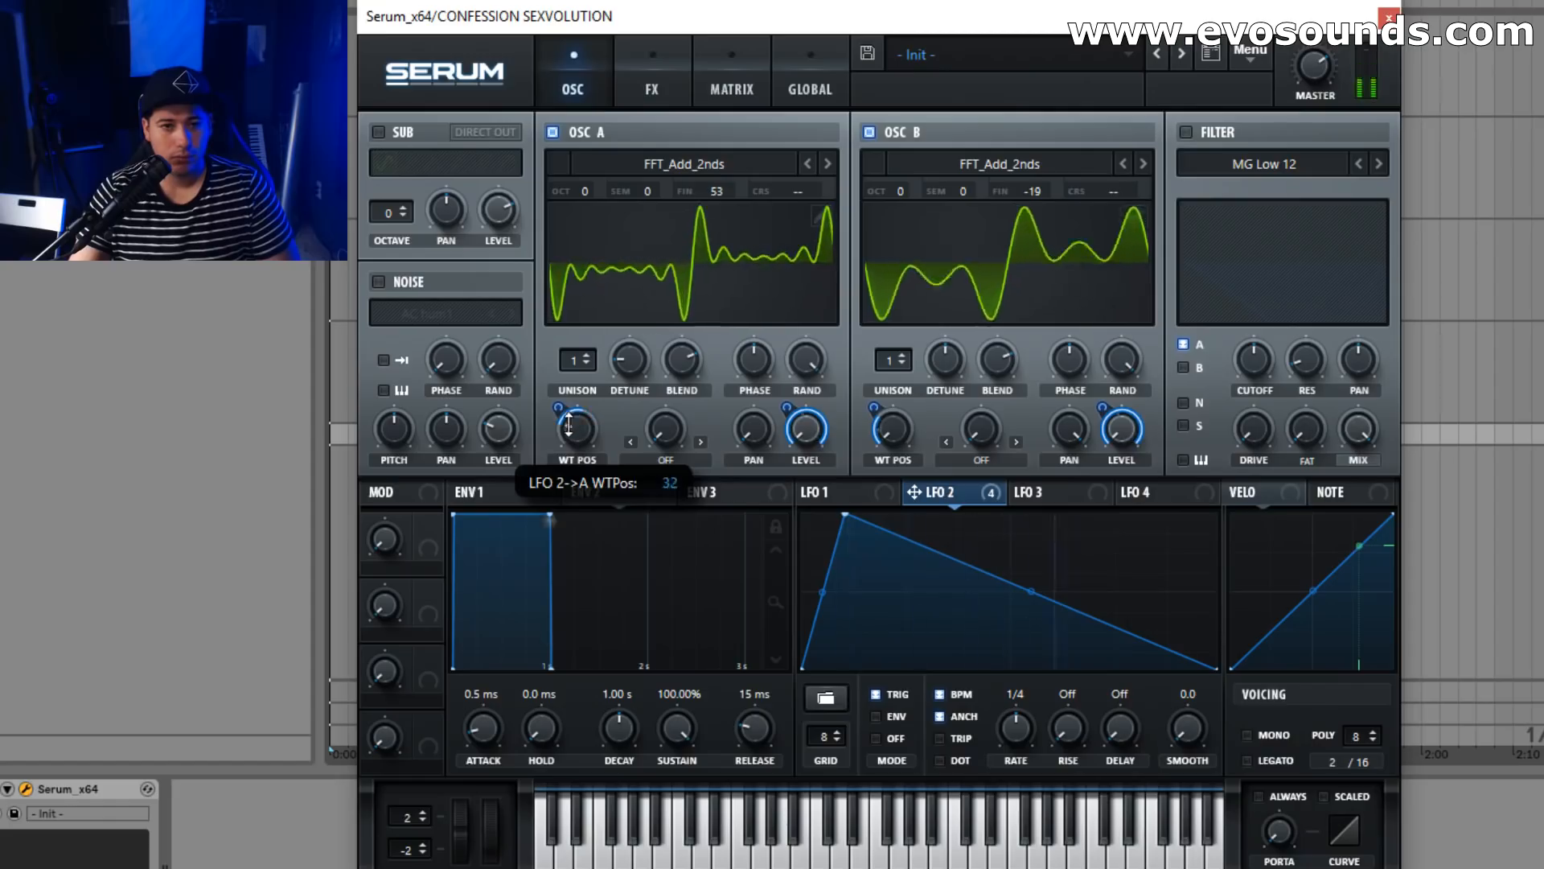
Enable the MG Low 12 filter for oscillators A and B and lower its cutoff to 8 Hz.
click(1185, 132)
click(1183, 367)
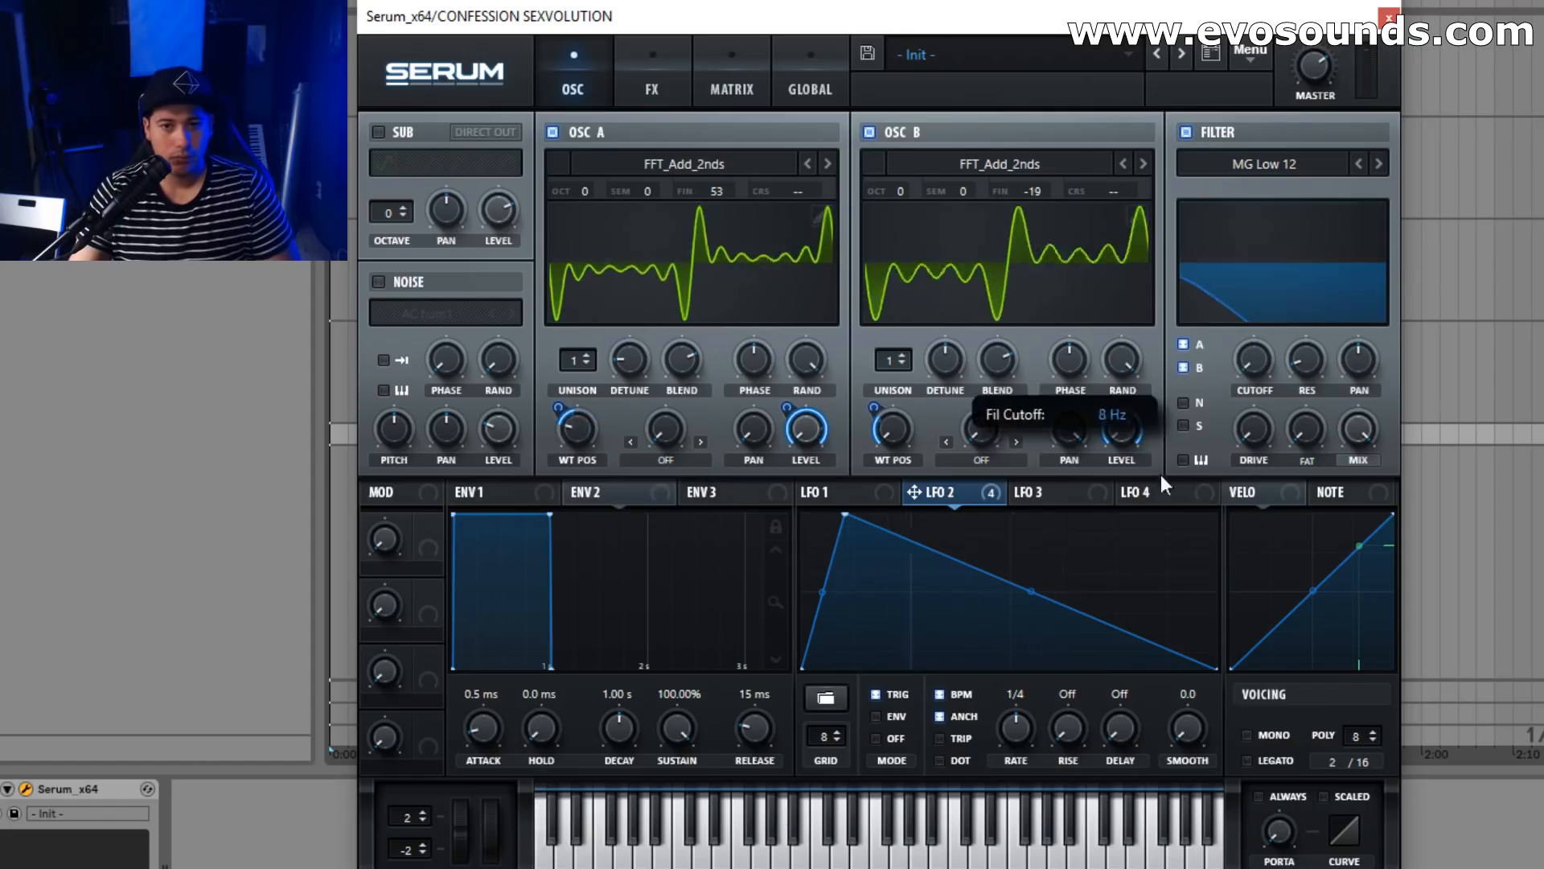
click(876, 494)
drag(1243, 370, 1251, 366)
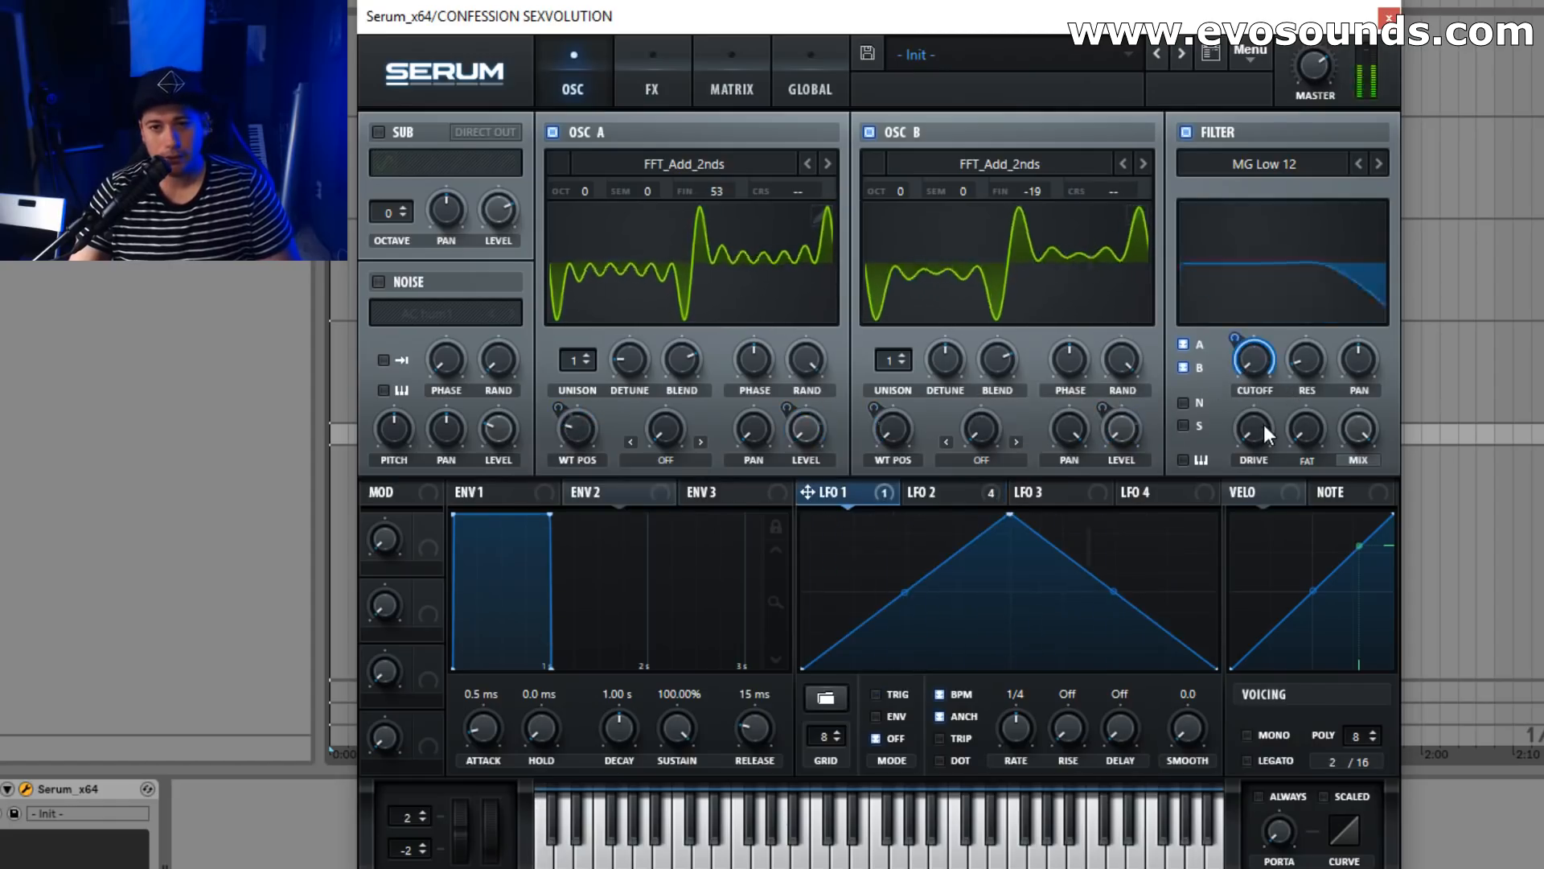
drag(950, 503, 1233, 404)
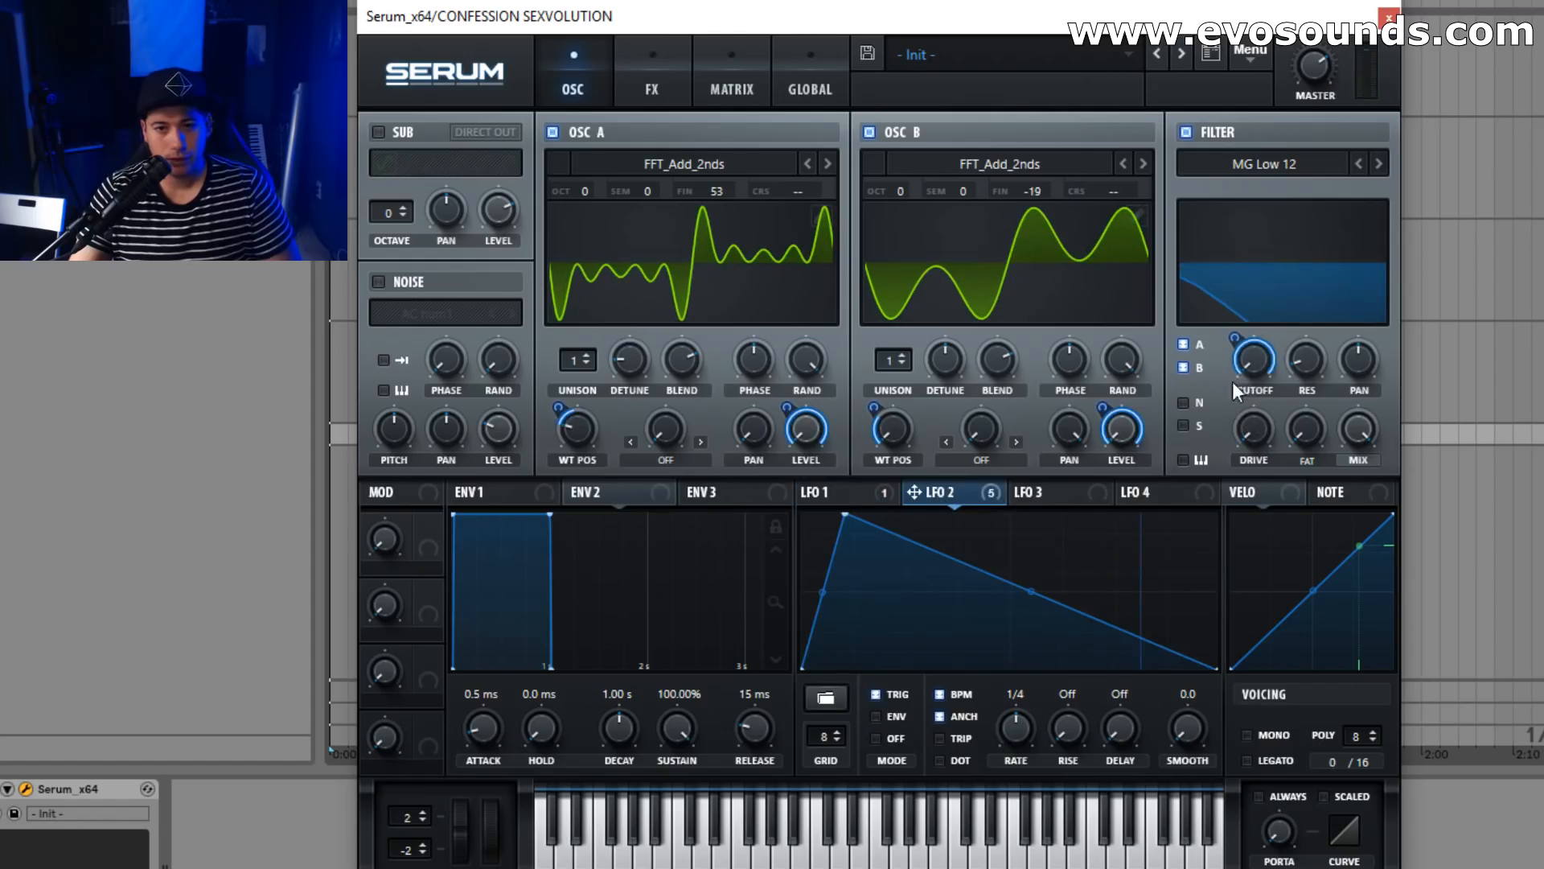
right_click(1251, 352)
click(1328, 450)
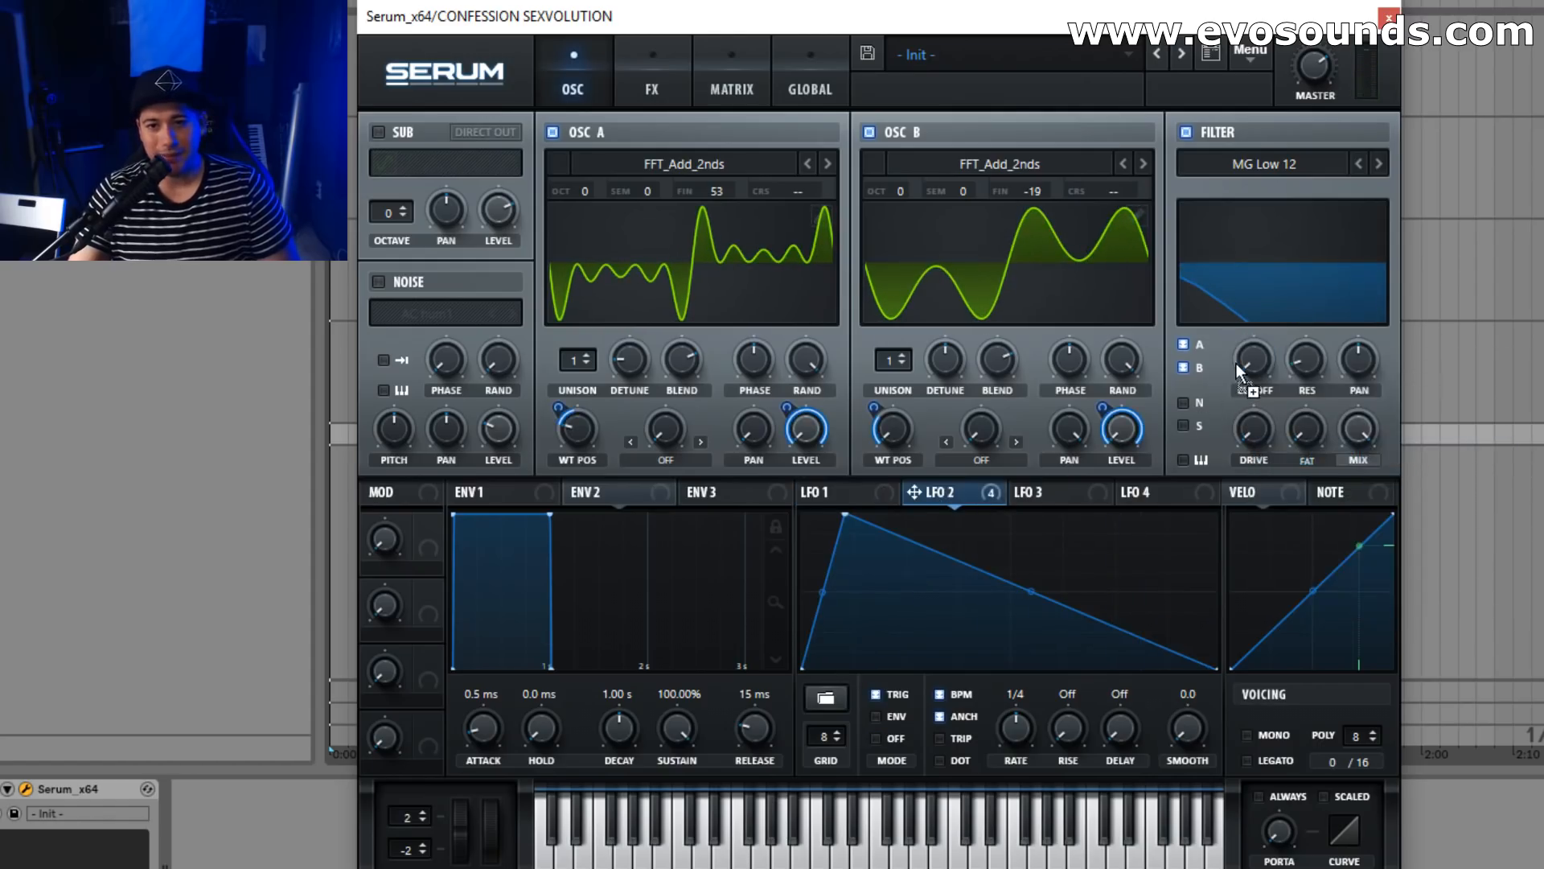
Assign LFO 2 to the filter cutoff and reshape the LFO into a convex rise peaking at mid-cycle with a concave fall.
drag(1235, 363, 1237, 363)
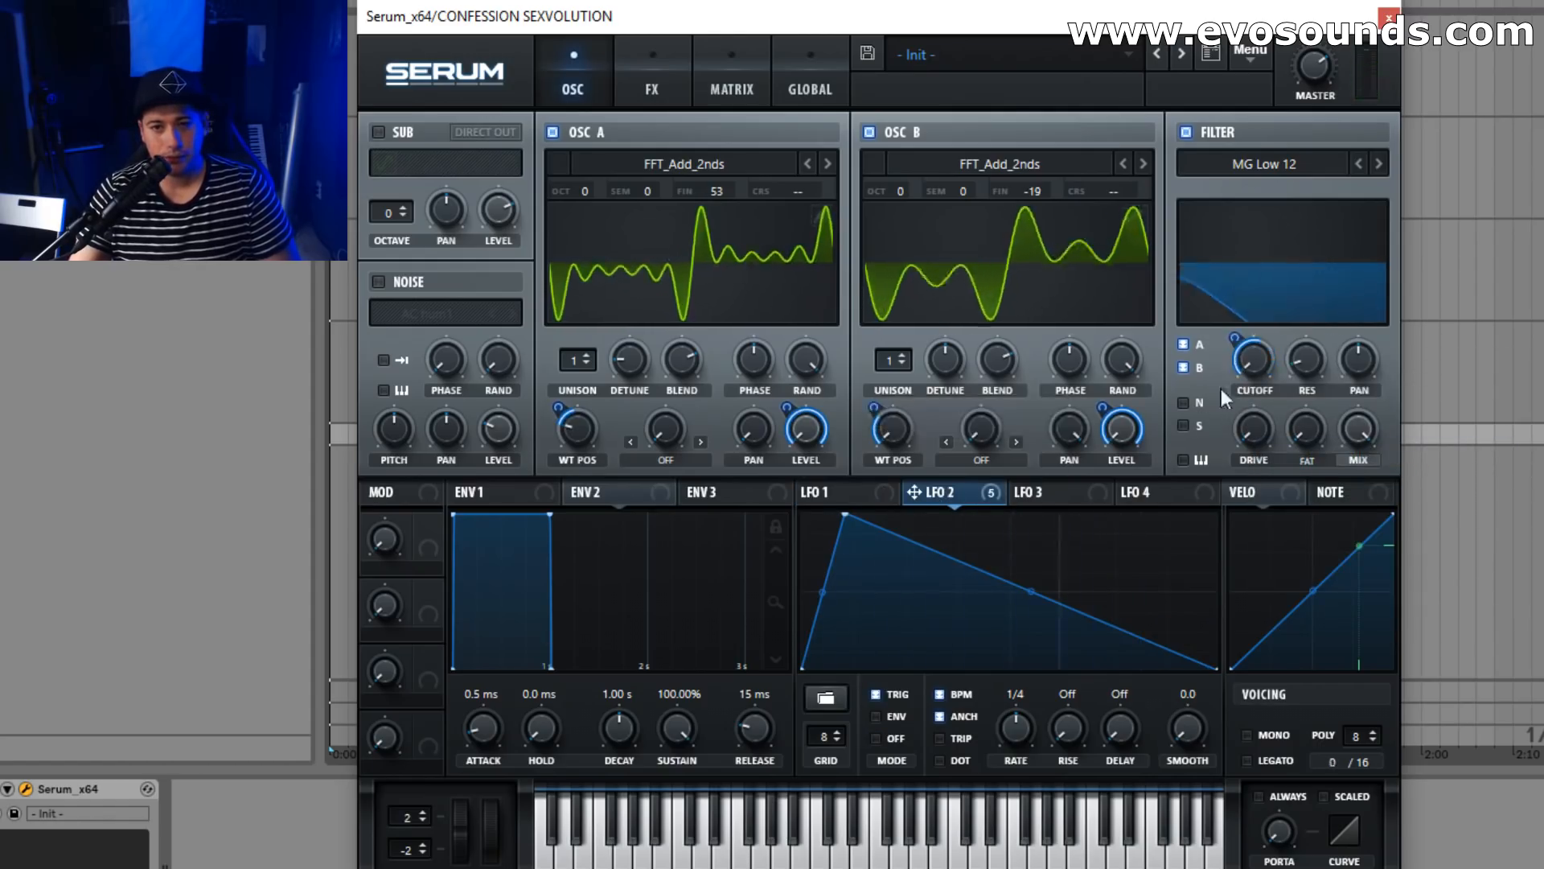
drag(1026, 593, 1014, 605)
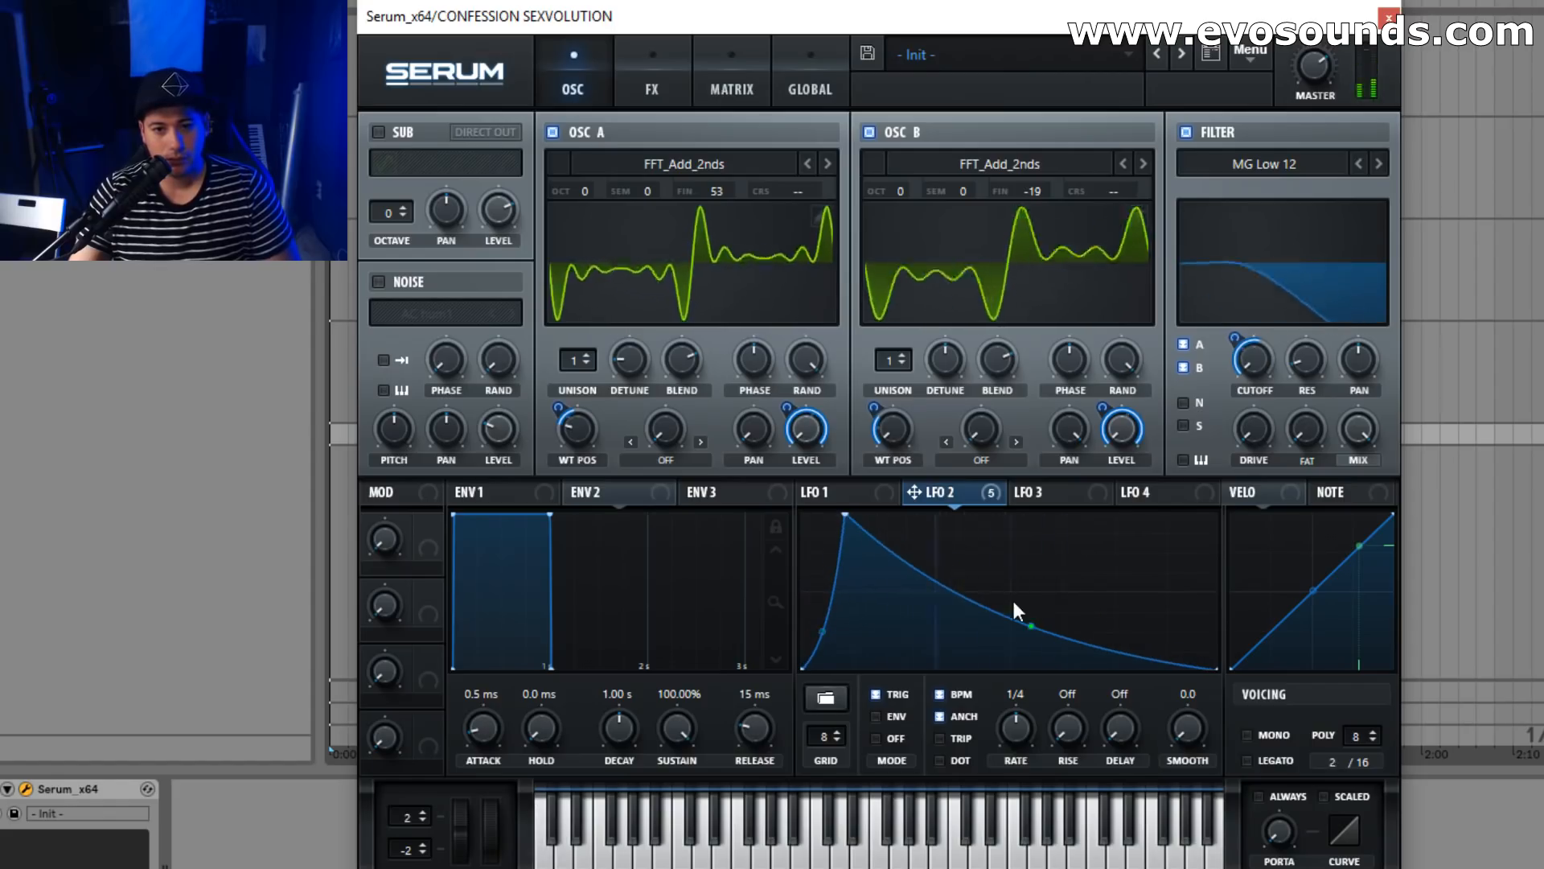
drag(845, 515, 891, 514)
drag(844, 626, 858, 614)
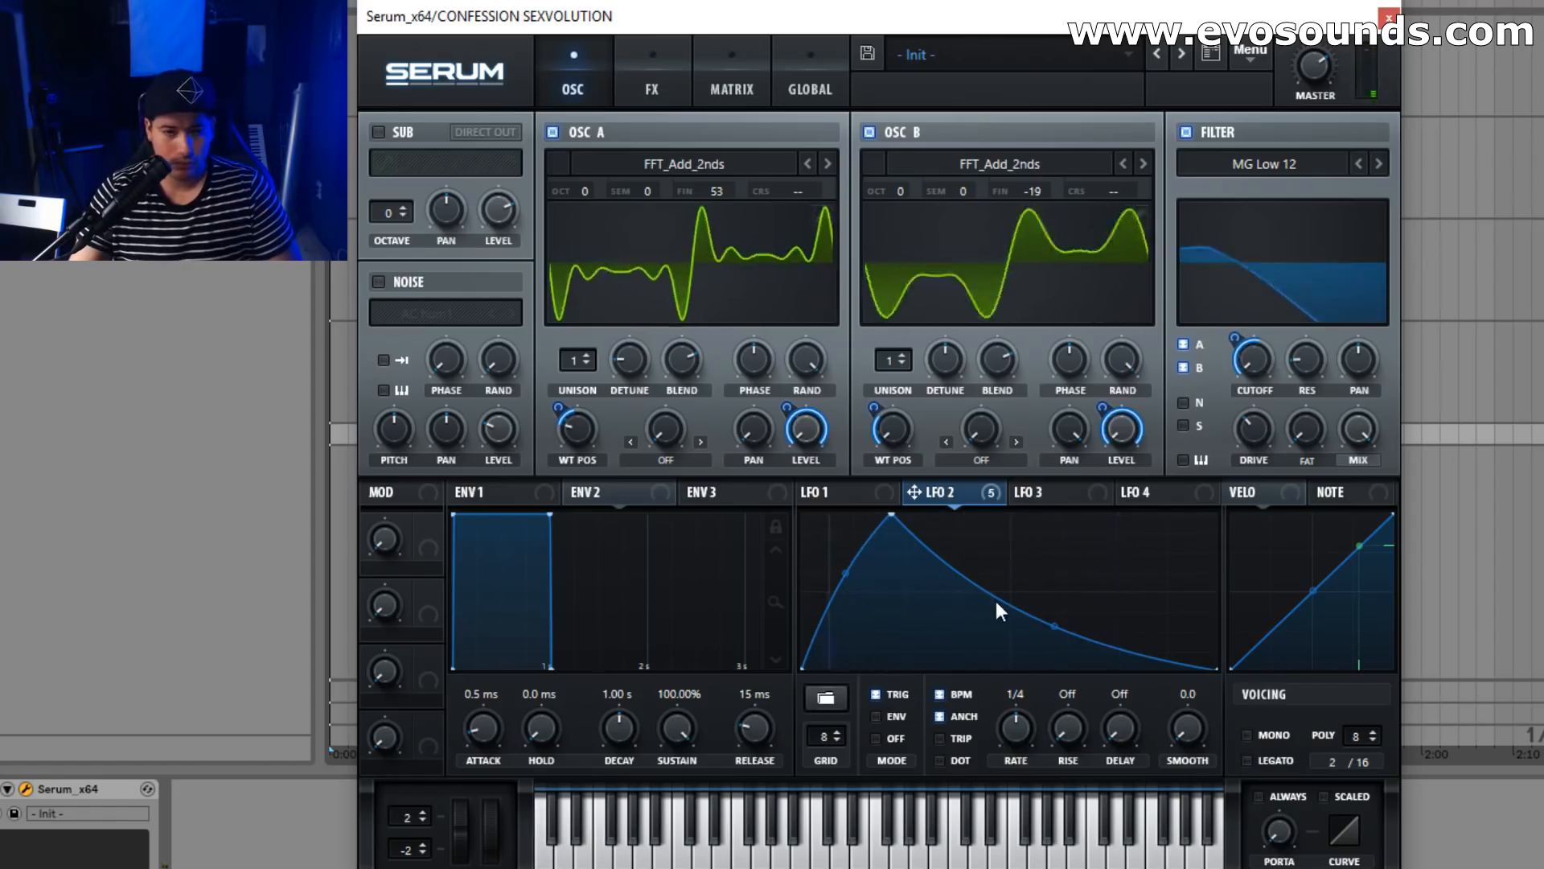
drag(892, 516, 1006, 495)
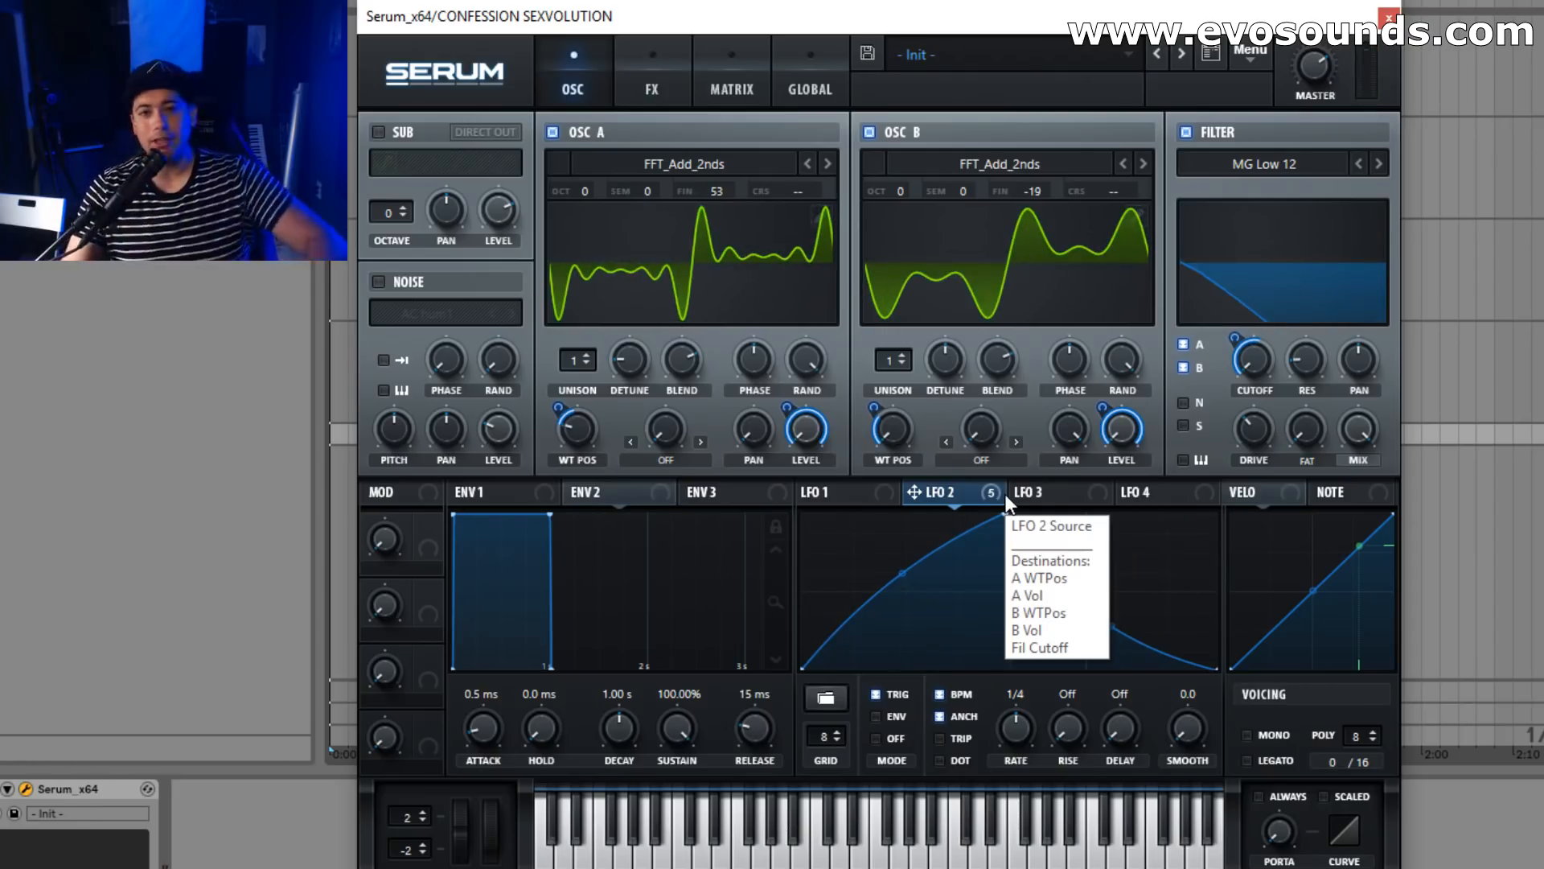
Open the effects rack of the patch.
click(646, 81)
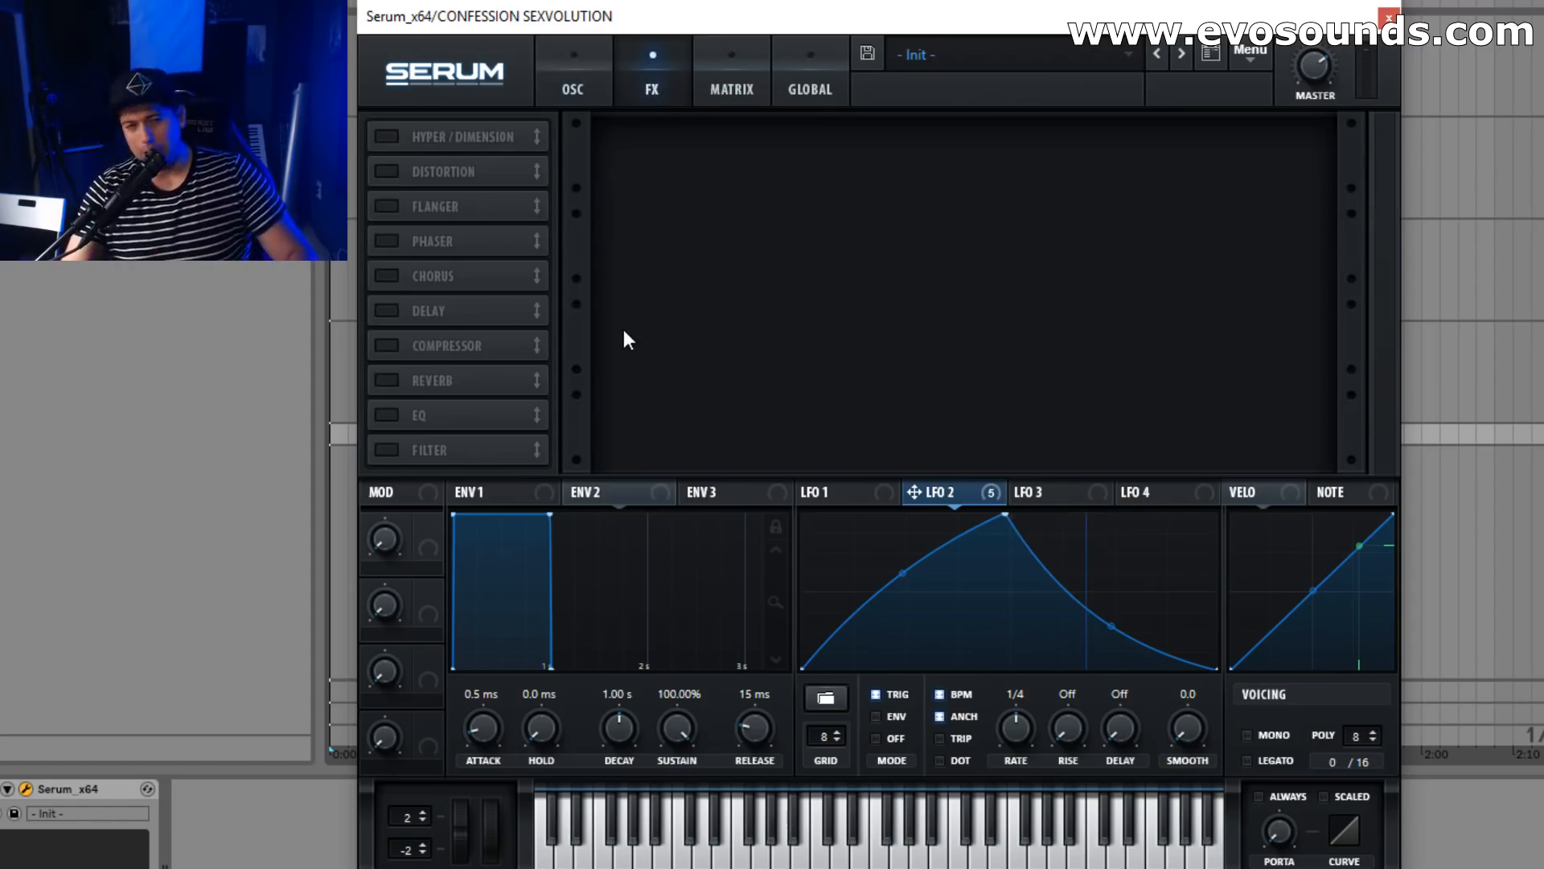